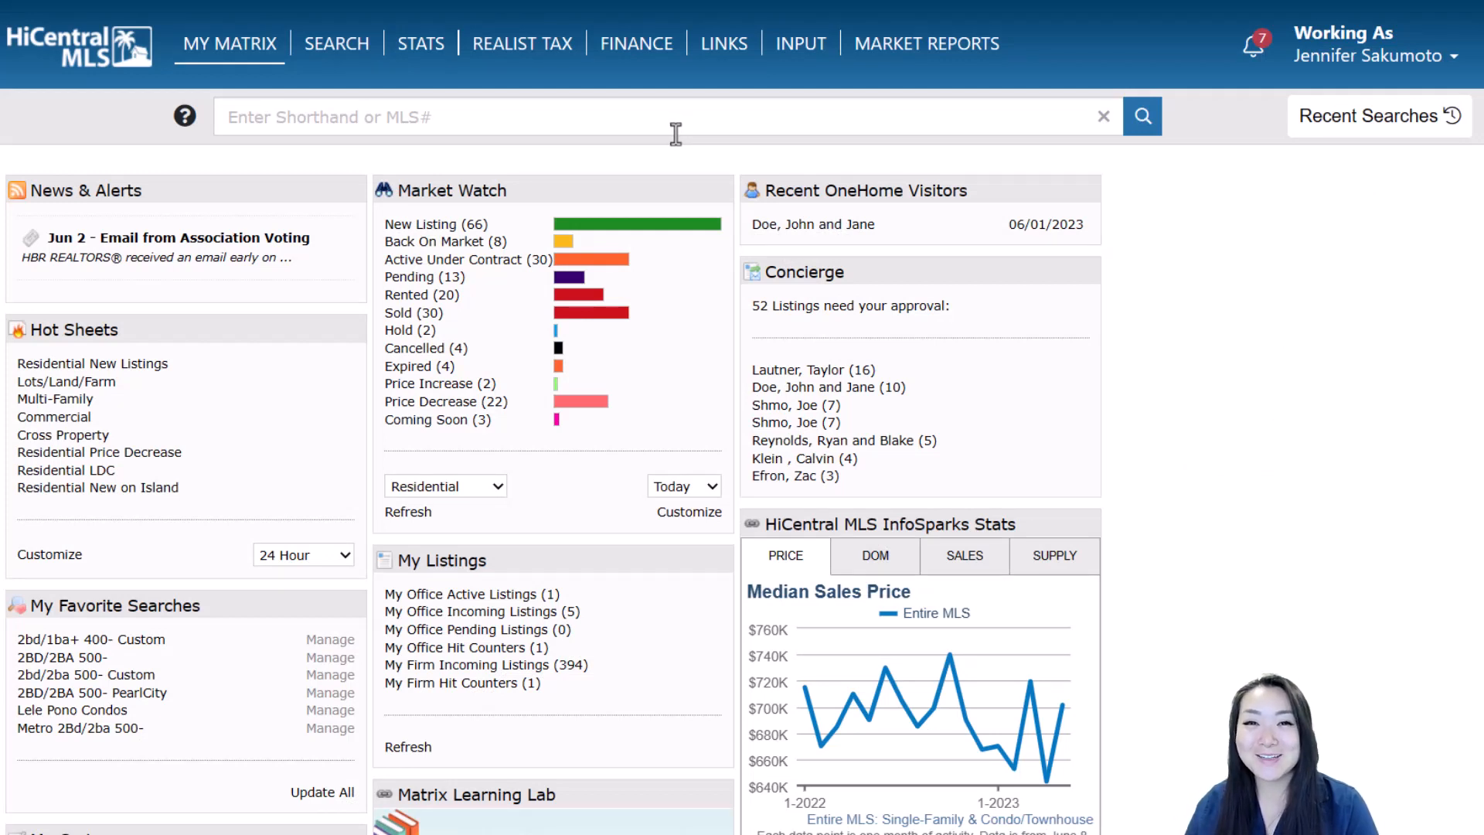
Drop down the SEARCH menu of search types from the My Matrix dashboard
mouse_move(344, 48)
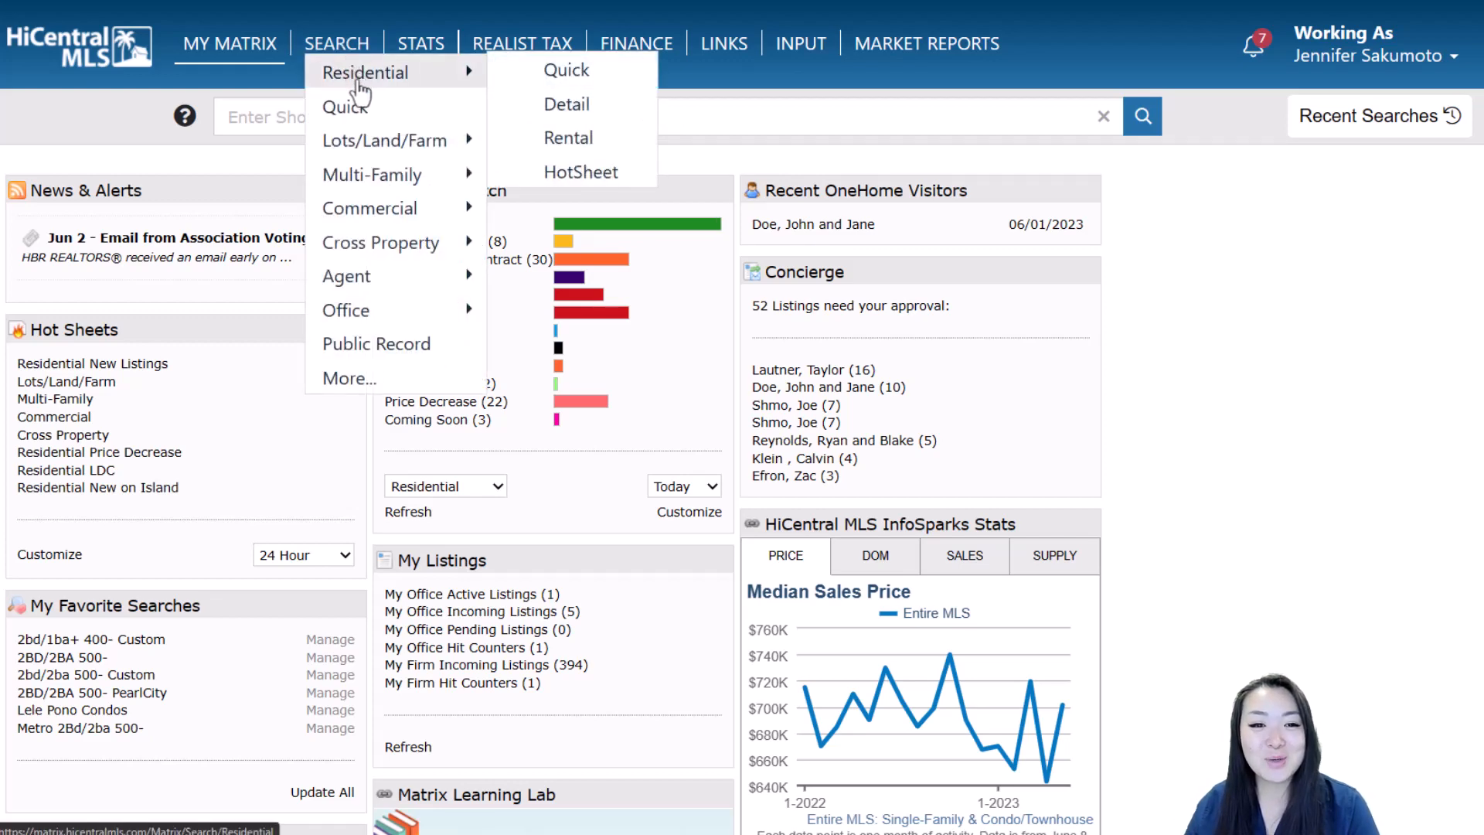
Run a Quick search and map its 2083 matching listings across Oahu
left_click(346, 106)
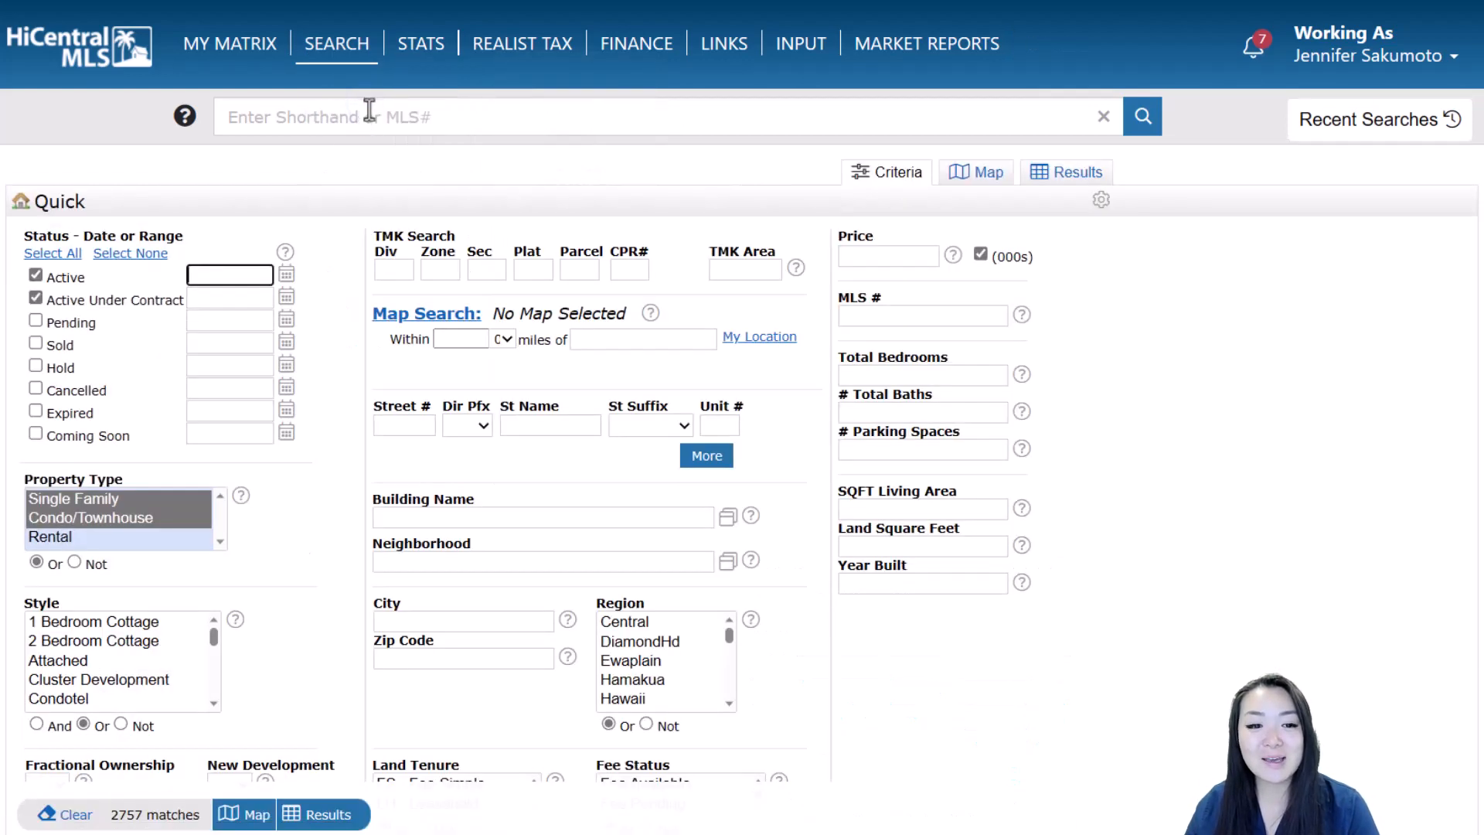
left_click(990, 176)
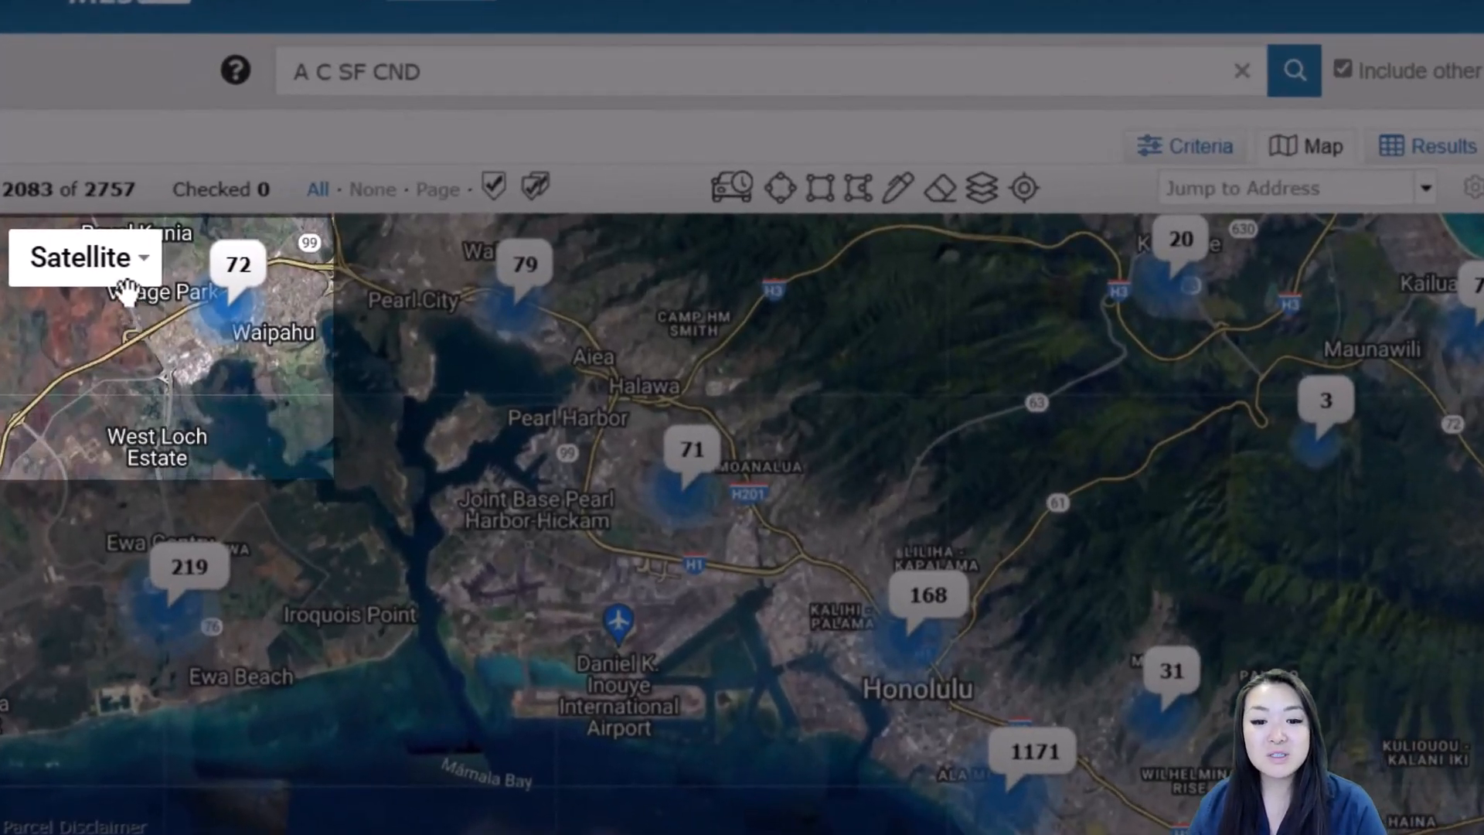
Switch the map style from Satellite to the standard road Map
left_click(138, 267)
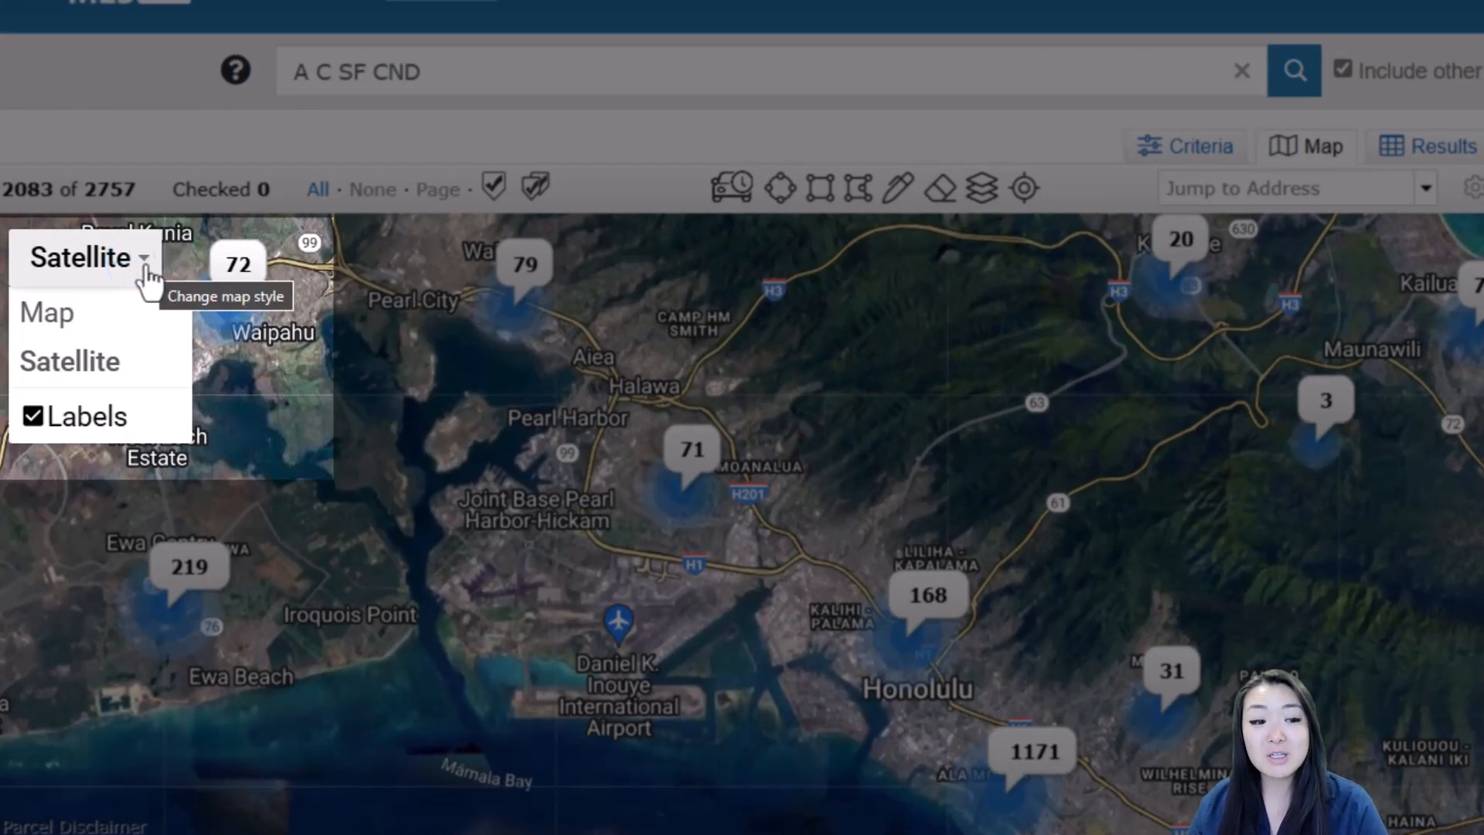
left_click(117, 324)
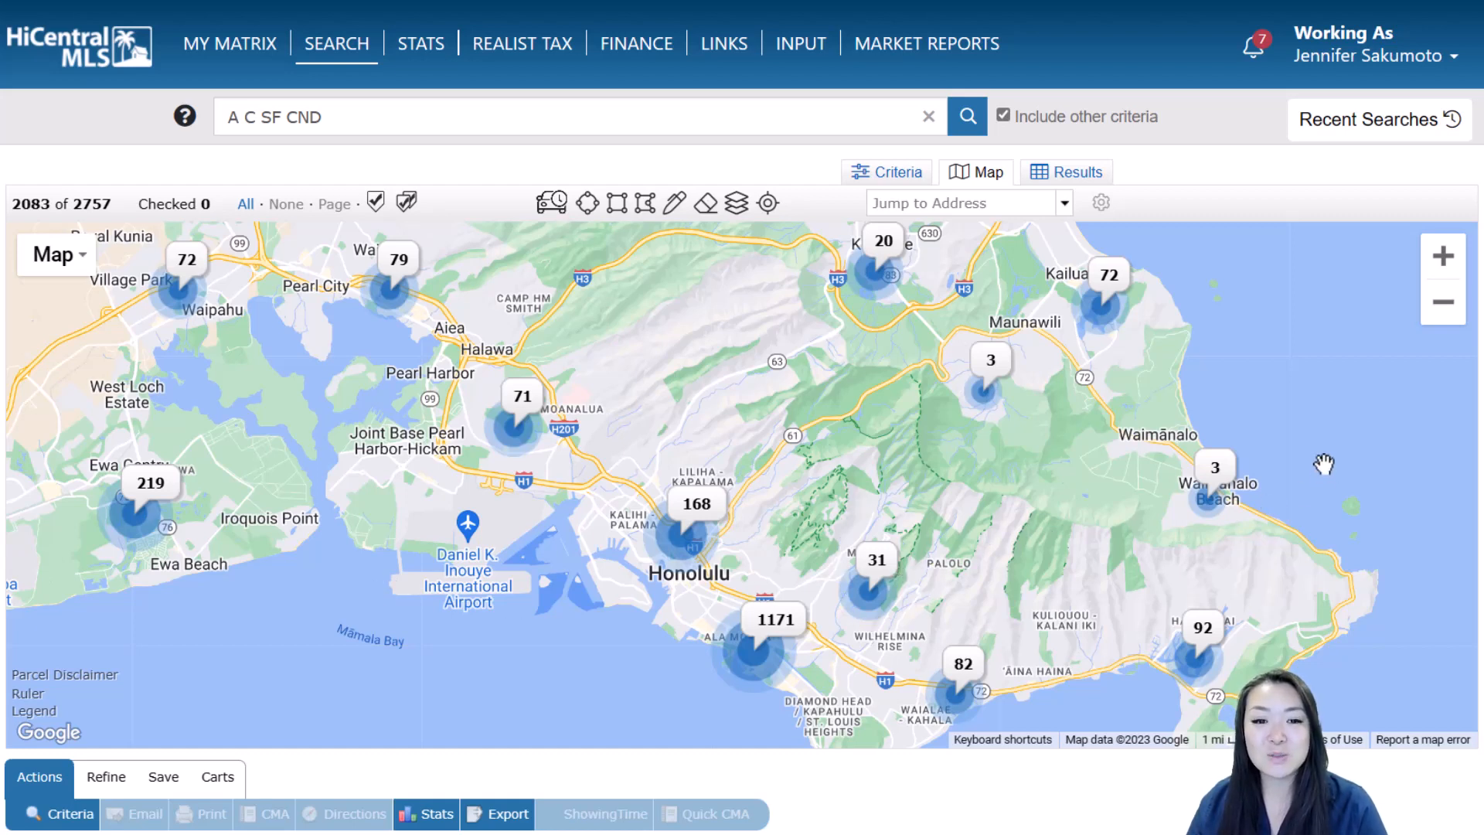
Zoom and pan around east Oahu, then frame the whole island showing 1069 listings
left_click(1443, 259)
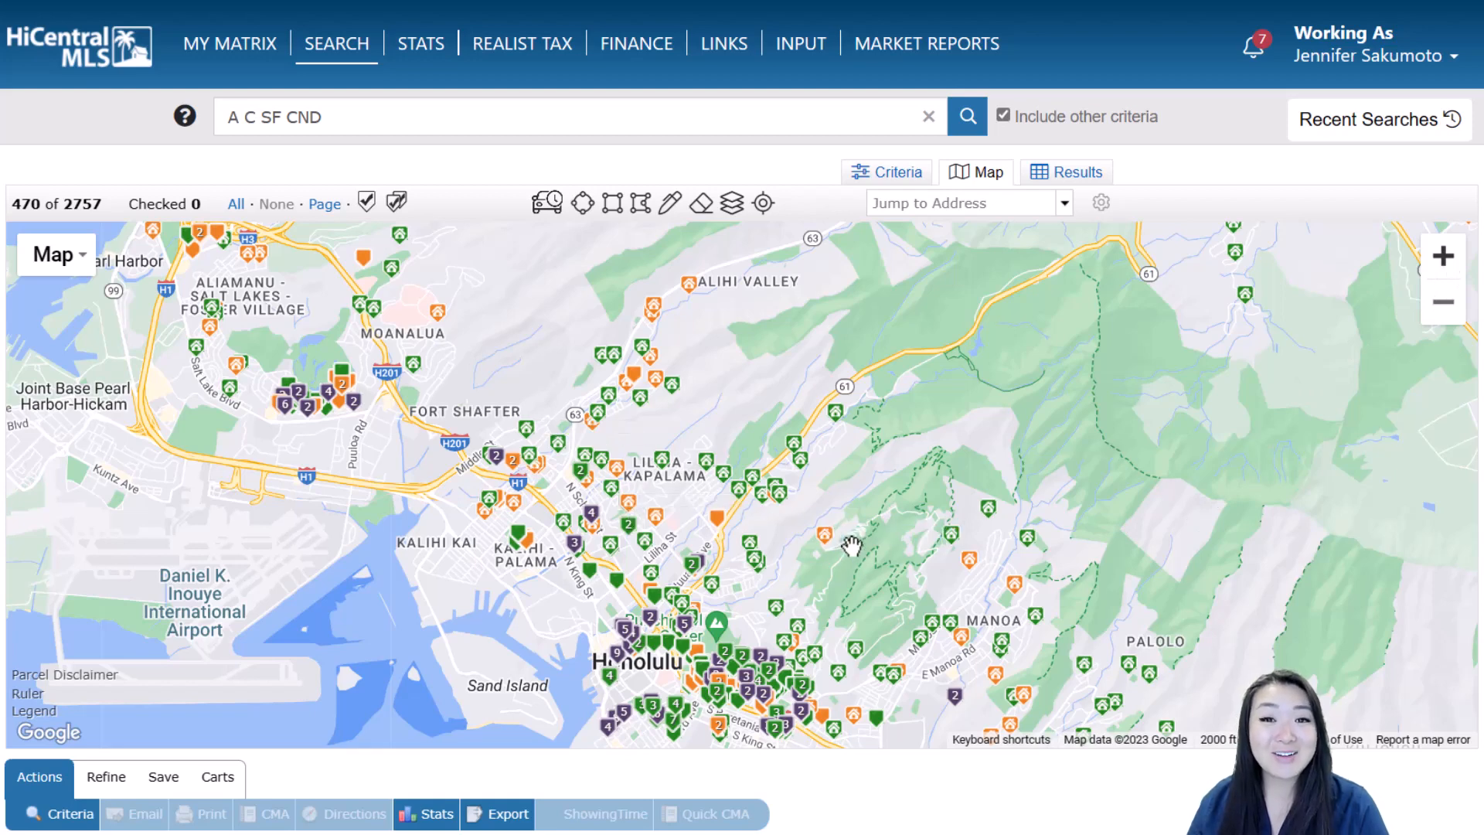
left_click_drag(917, 430, 710, 298)
left_click_drag(1269, 464, 987, 351)
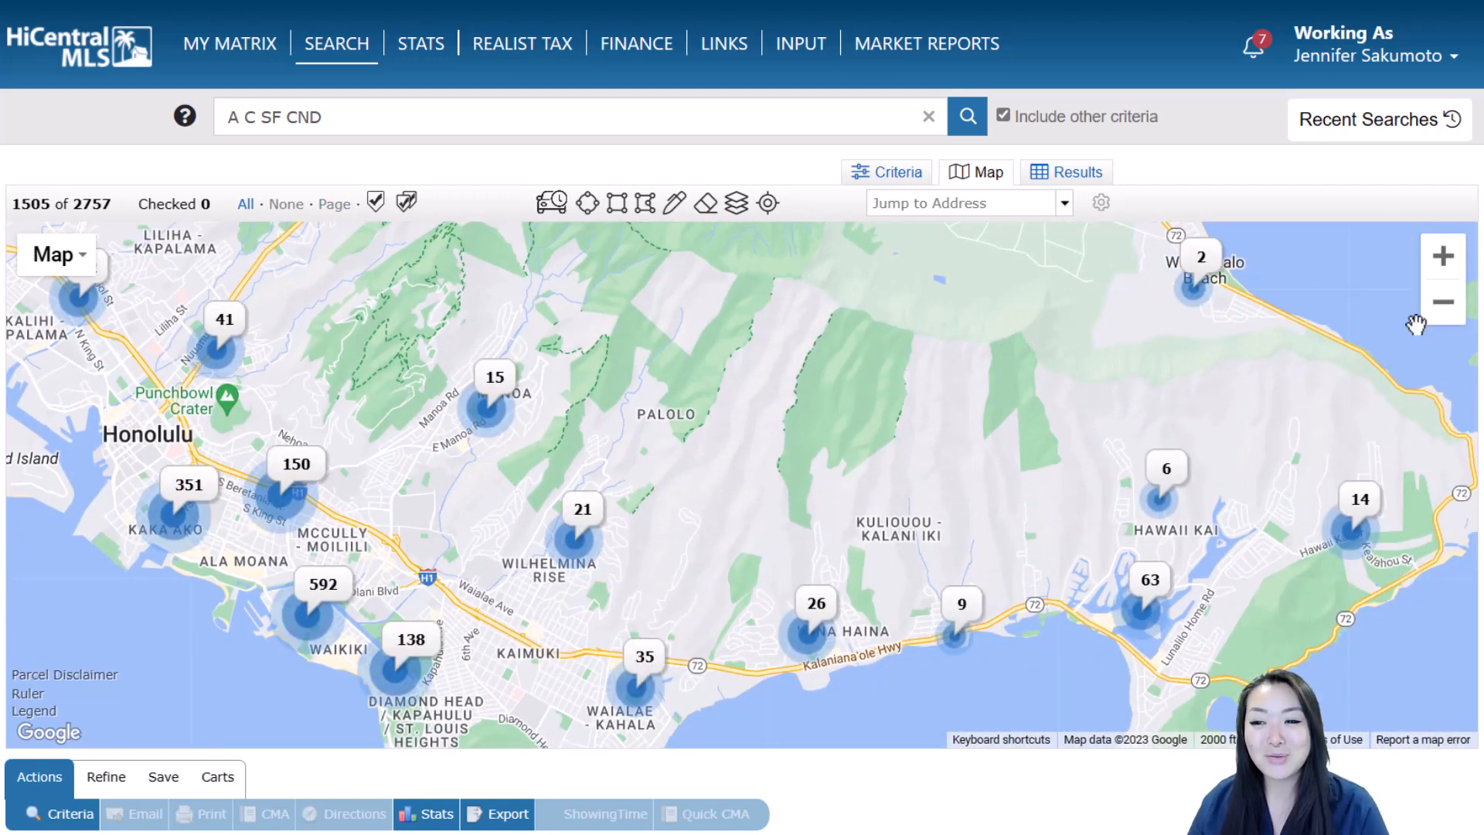
left_click(1444, 303)
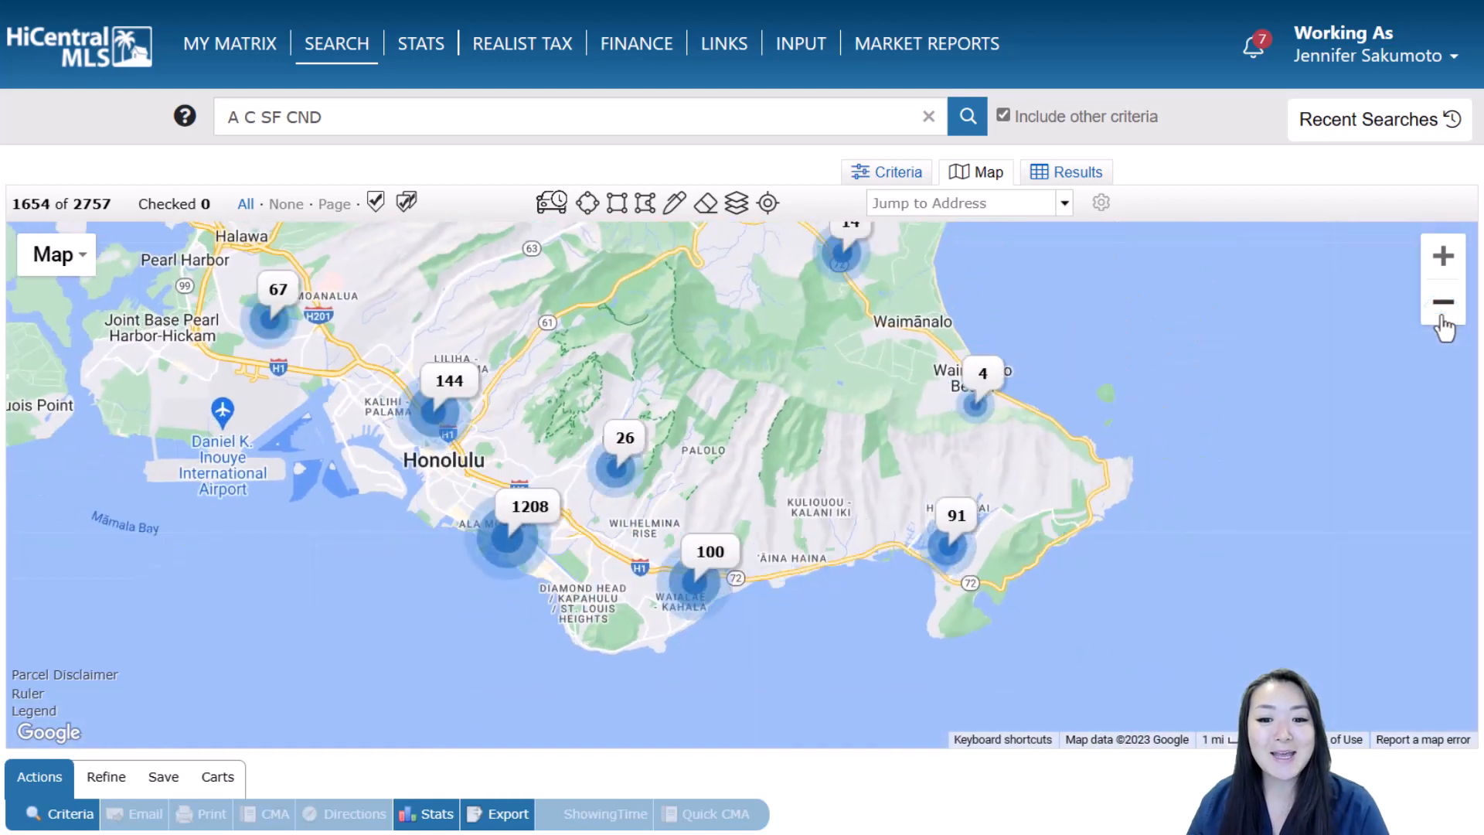
left_click(1443, 317)
left_click_drag(704, 354, 893, 548)
left_click_drag(554, 324, 574, 416)
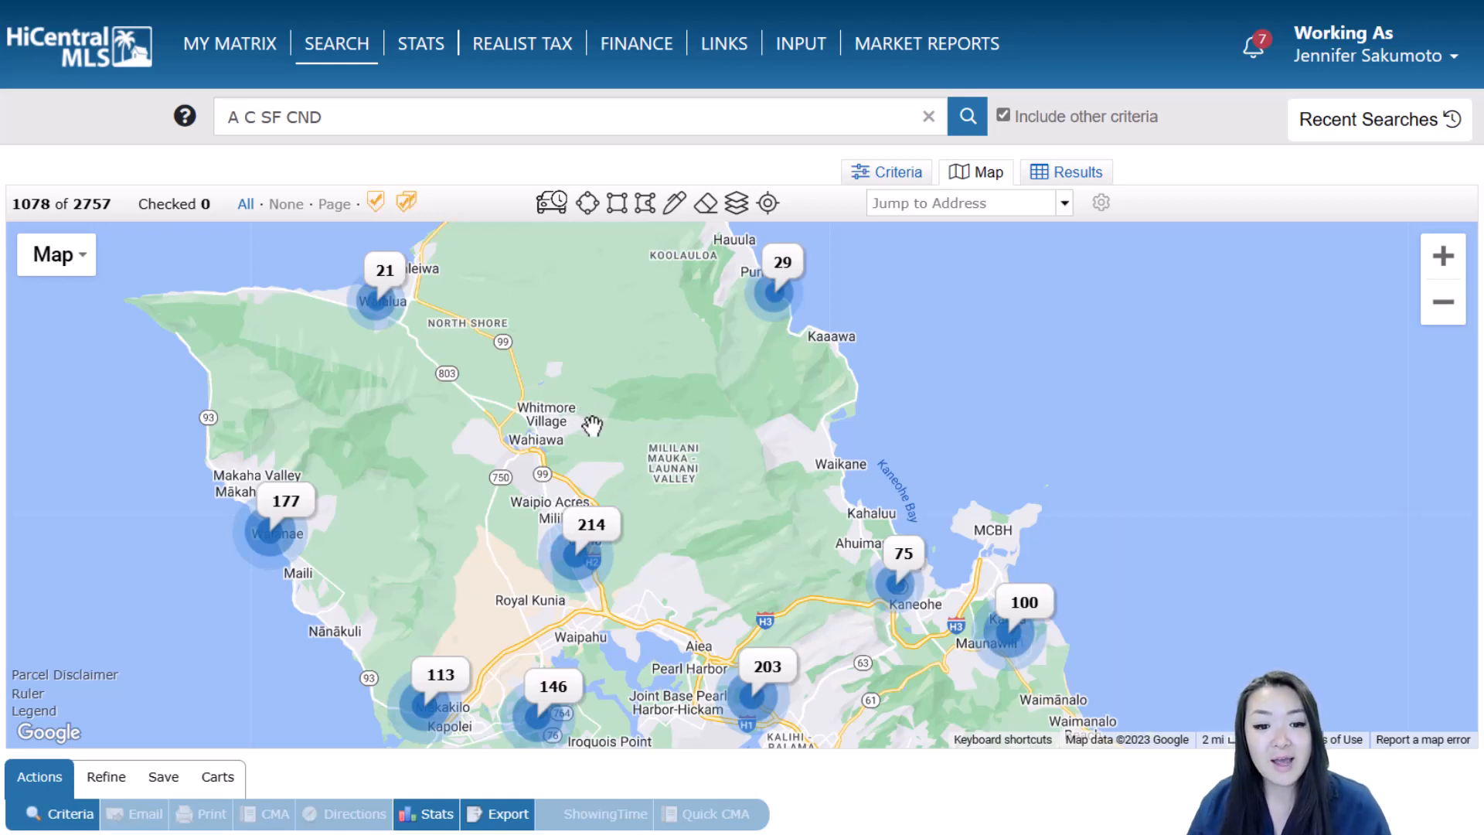
scroll(592, 425, "up", 2)
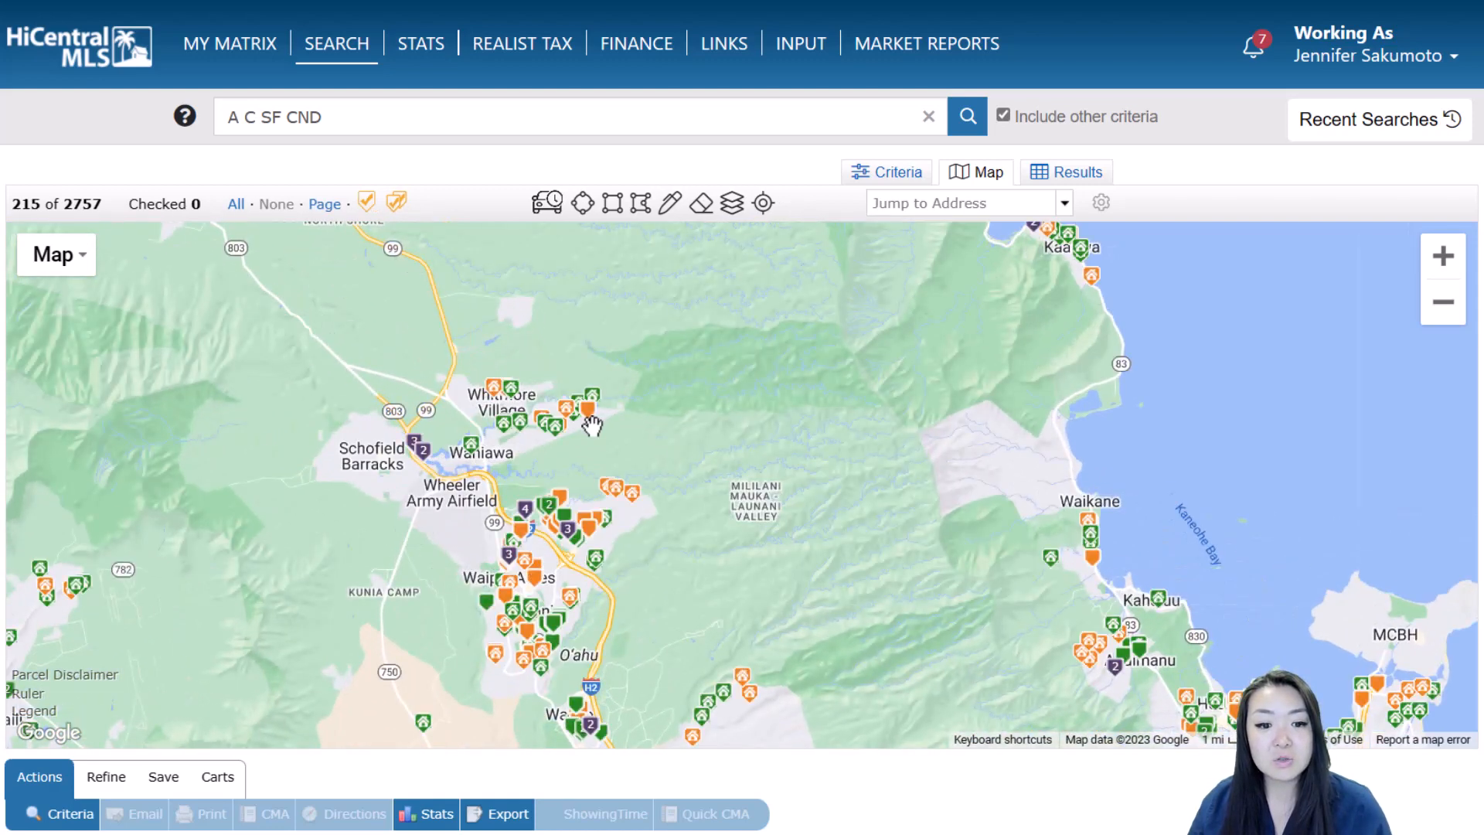
scroll(592, 426, "up", 1)
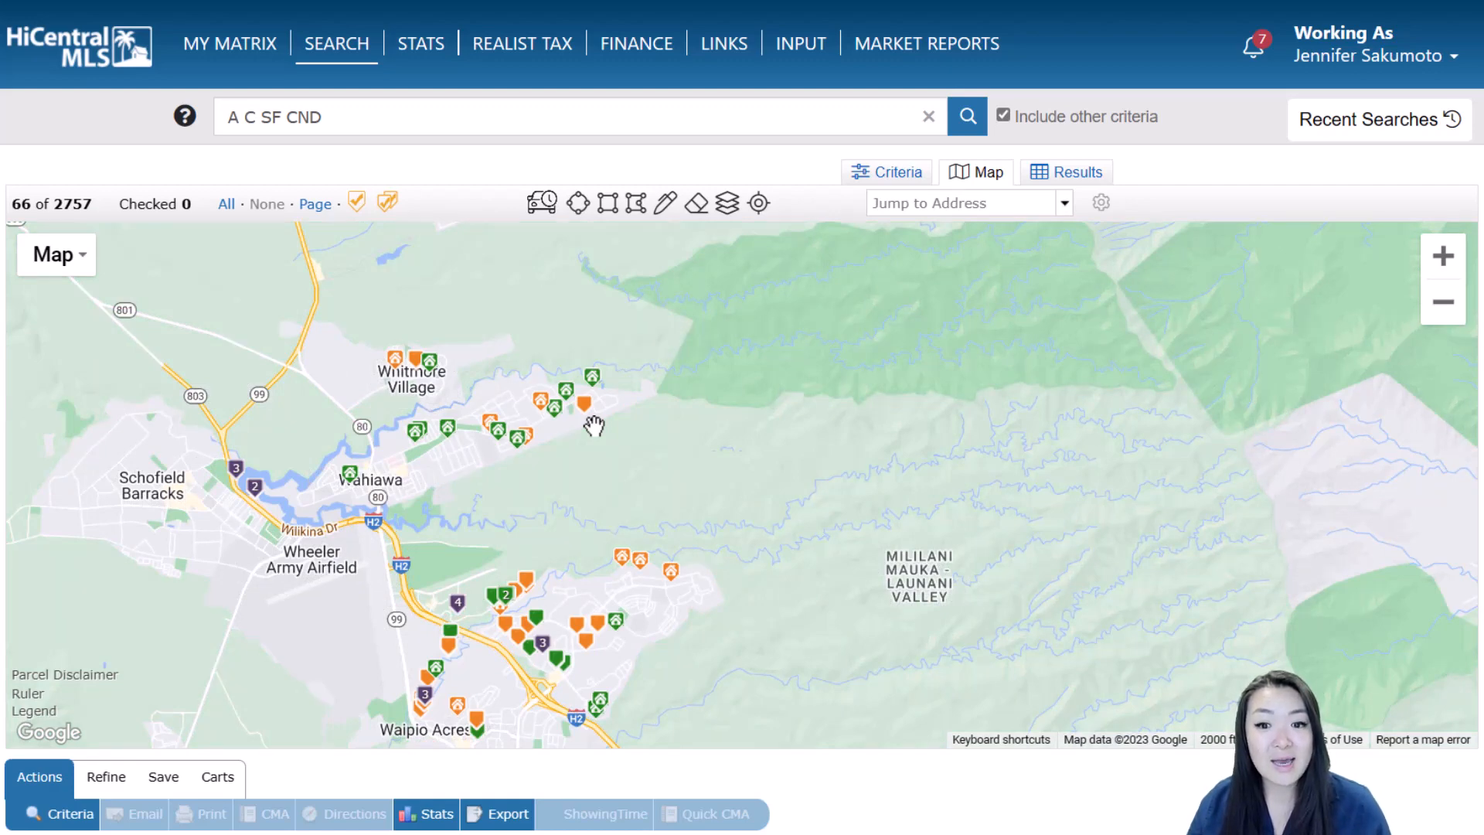
scroll(592, 425, "down", 1)
scroll(594, 428, "down", 1)
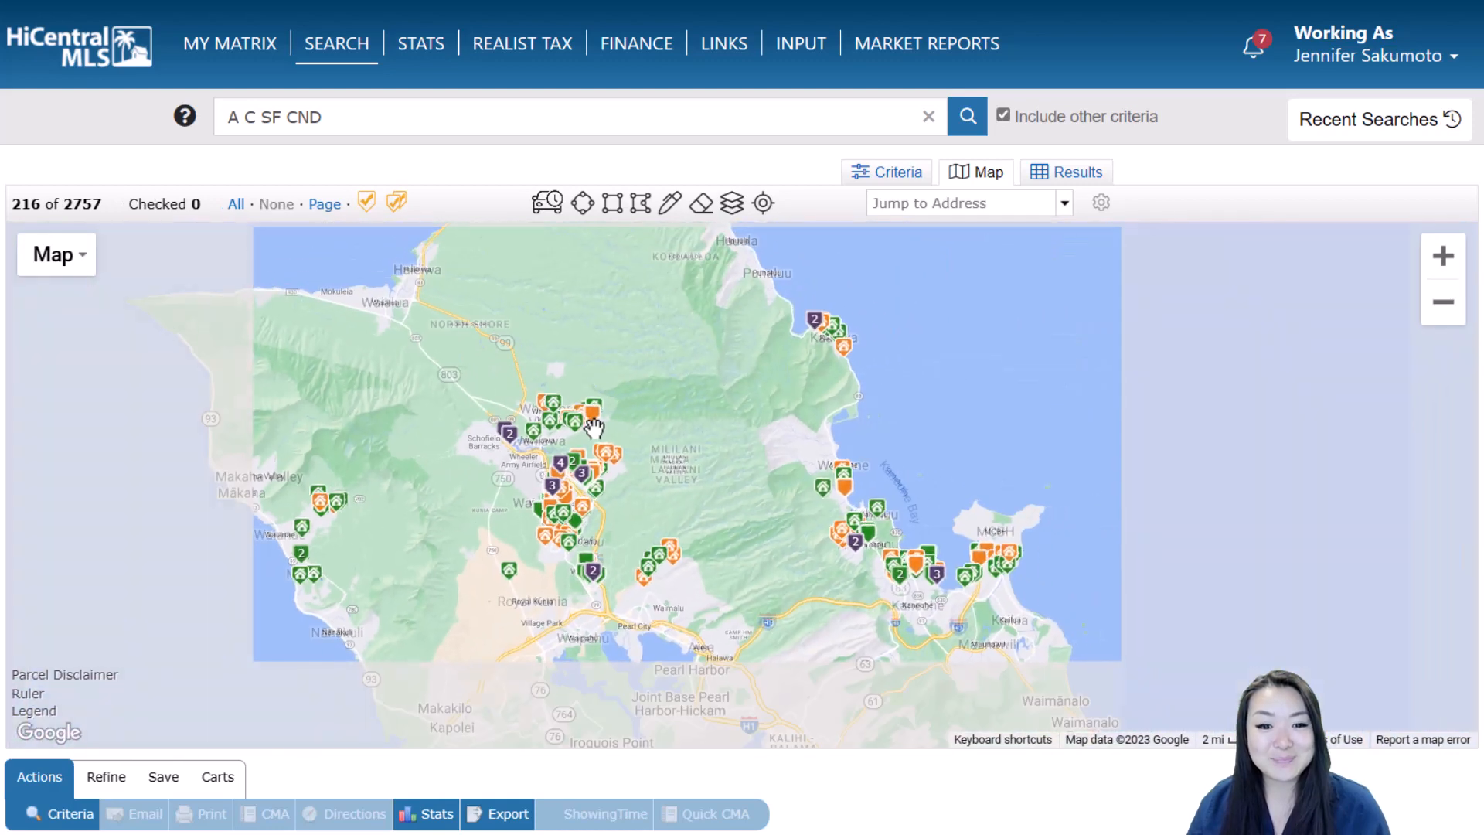
Try Terrain shading, then settle on Satellite imagery with place and road labels hidden
left_click(90, 266)
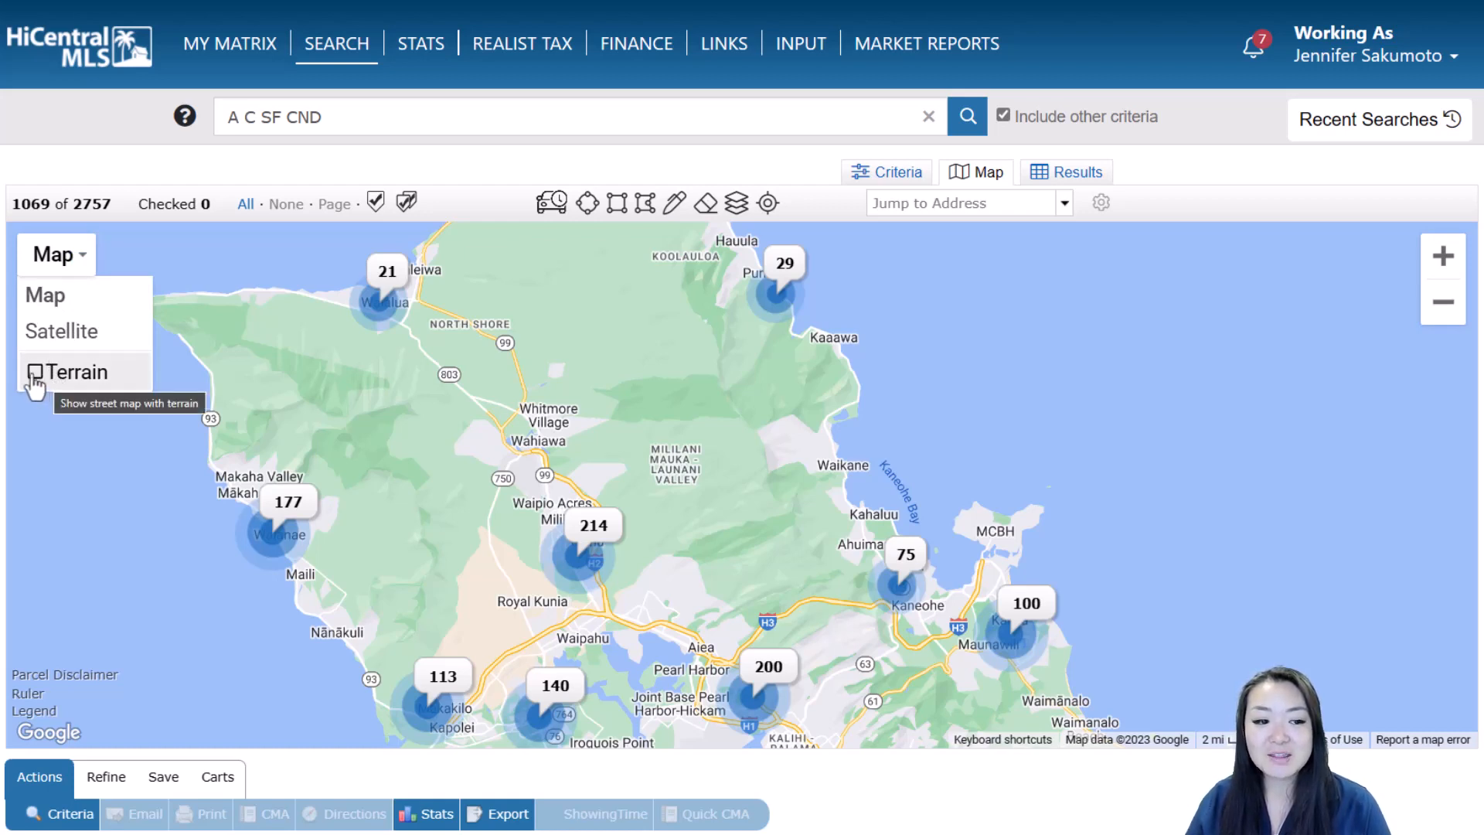
left_click(35, 373)
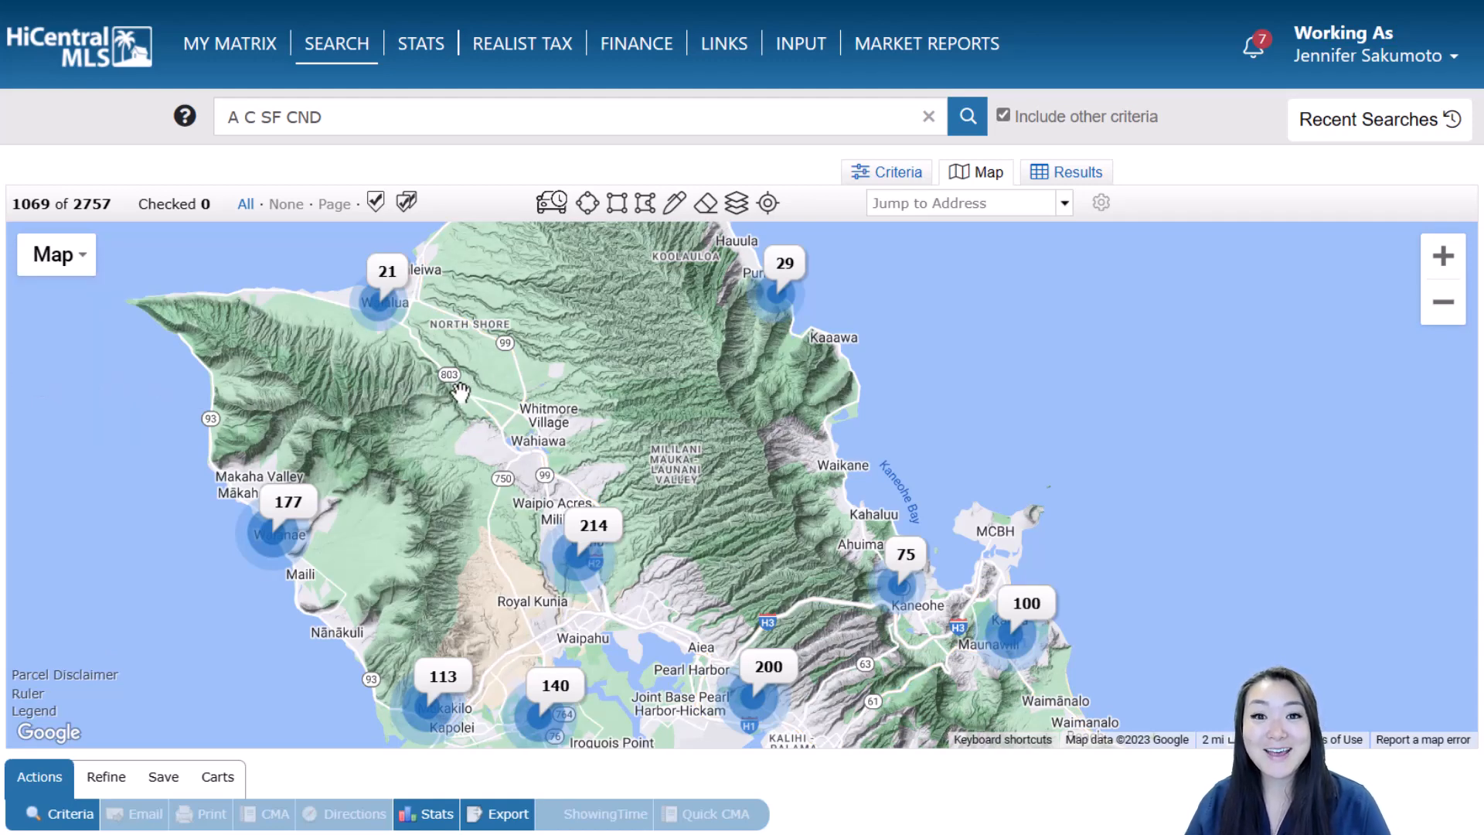
left_click(74, 257)
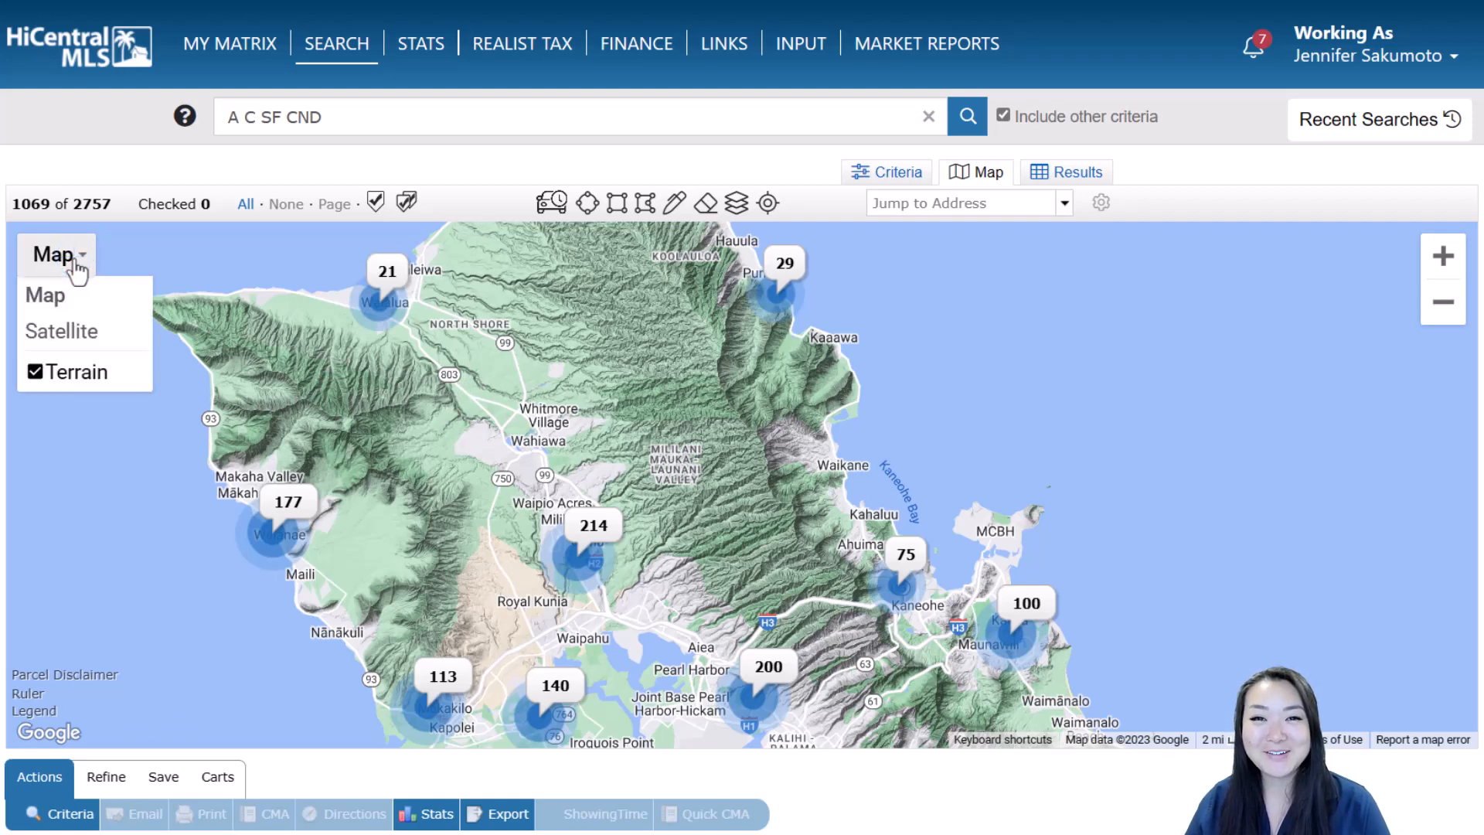
left_click(74, 333)
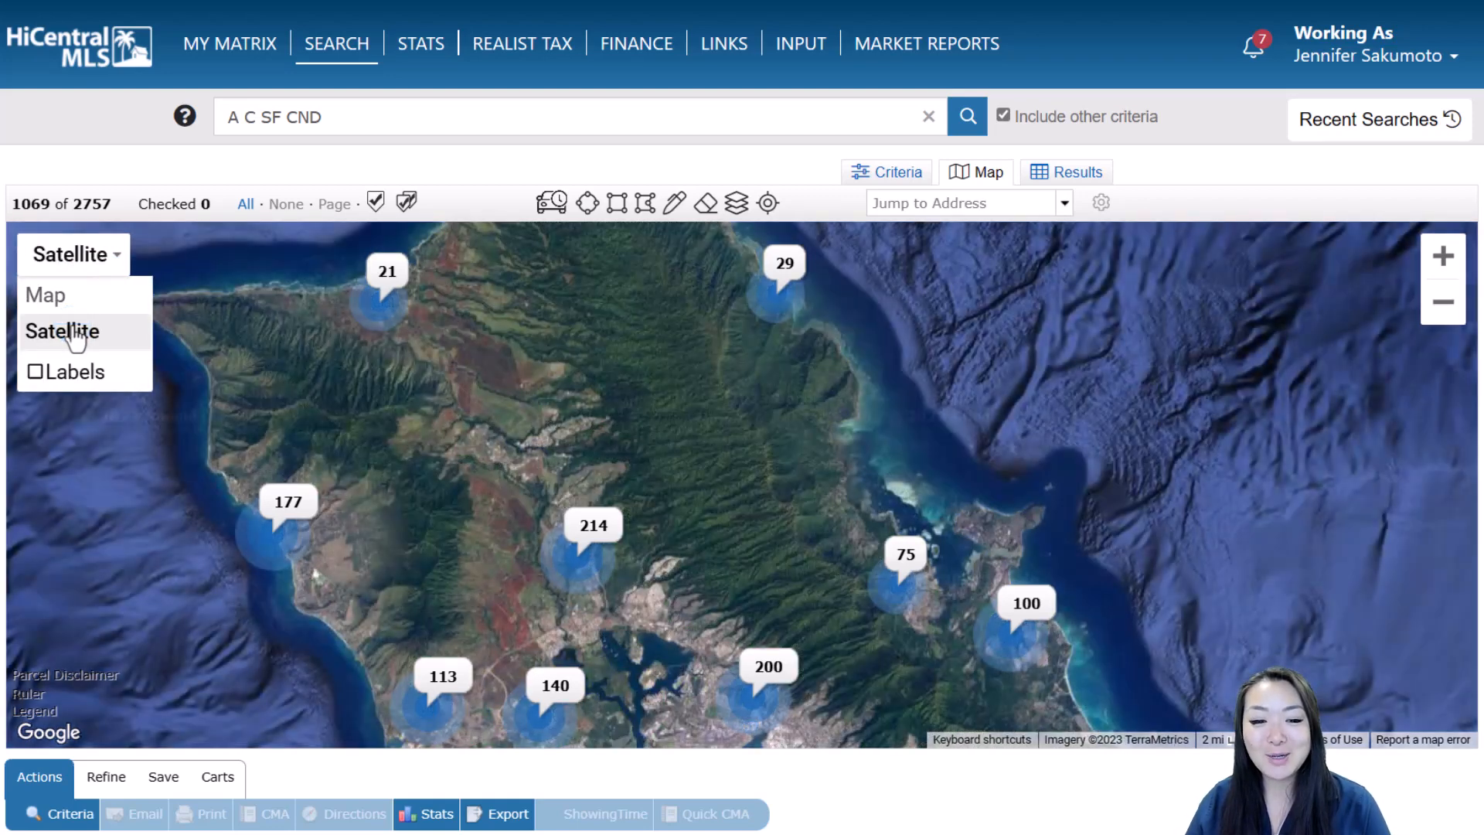
left_click(35, 374)
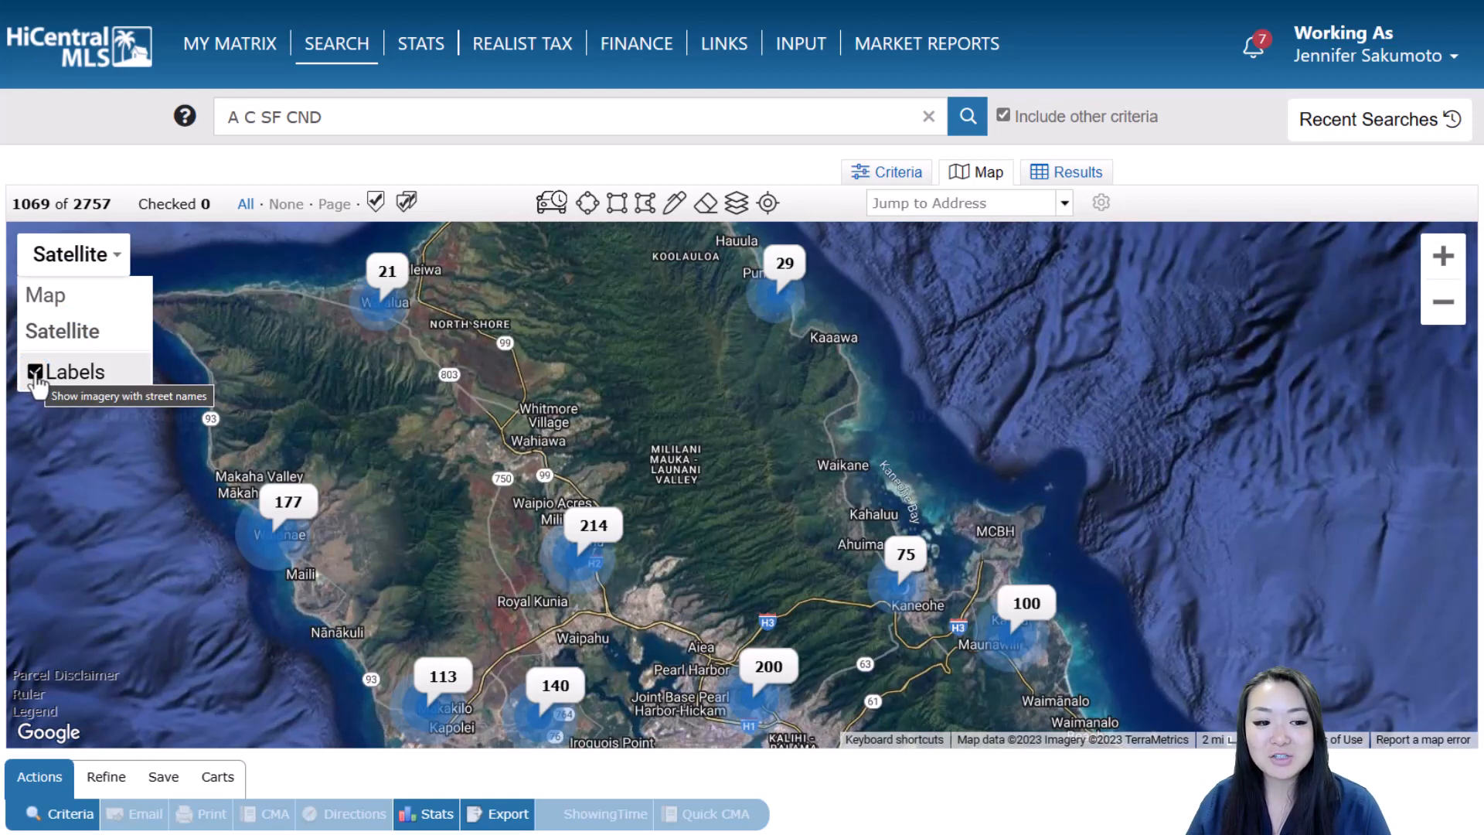
left_click(35, 374)
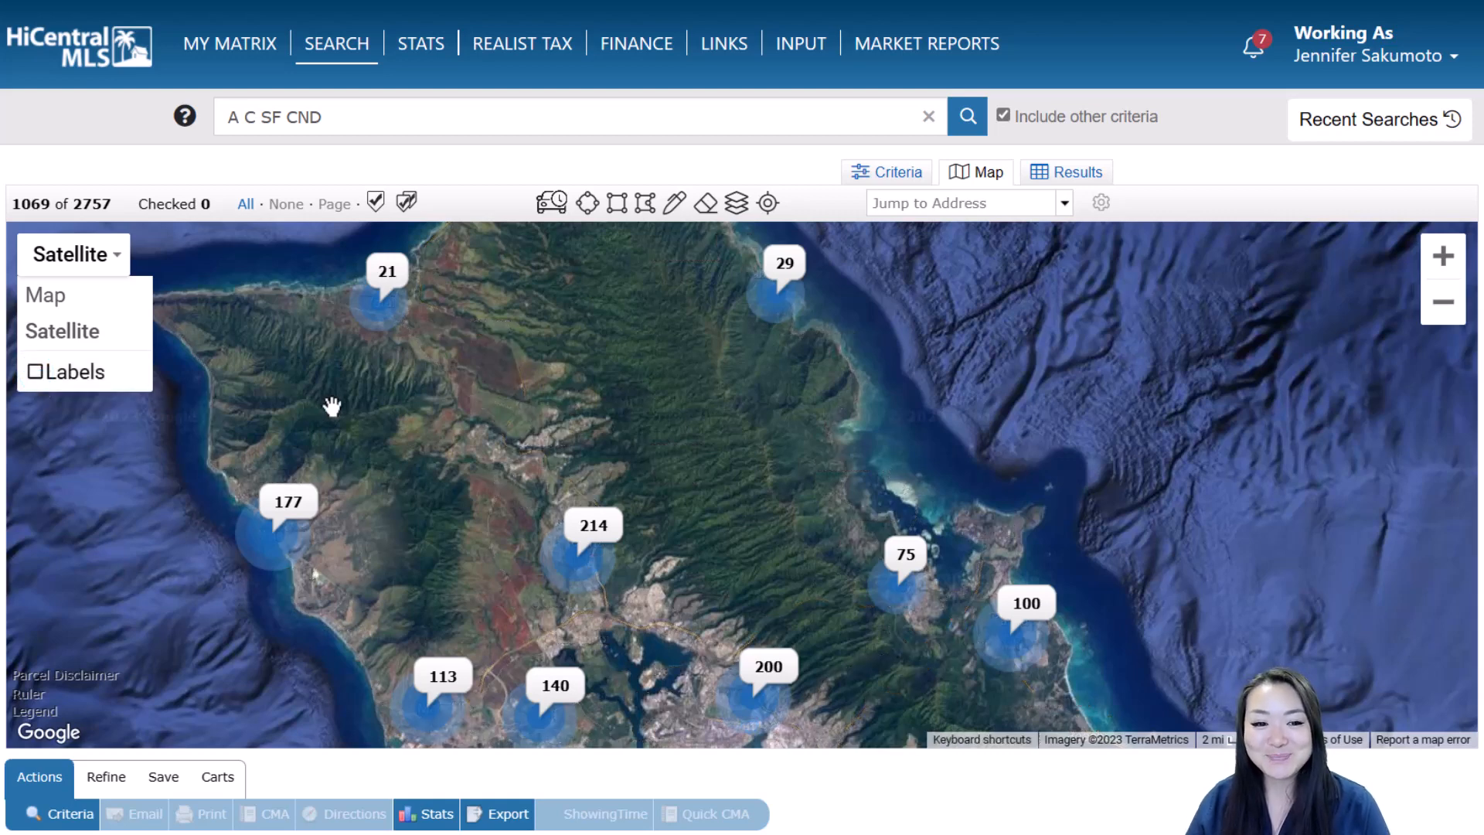
mouse_move(391, 334)
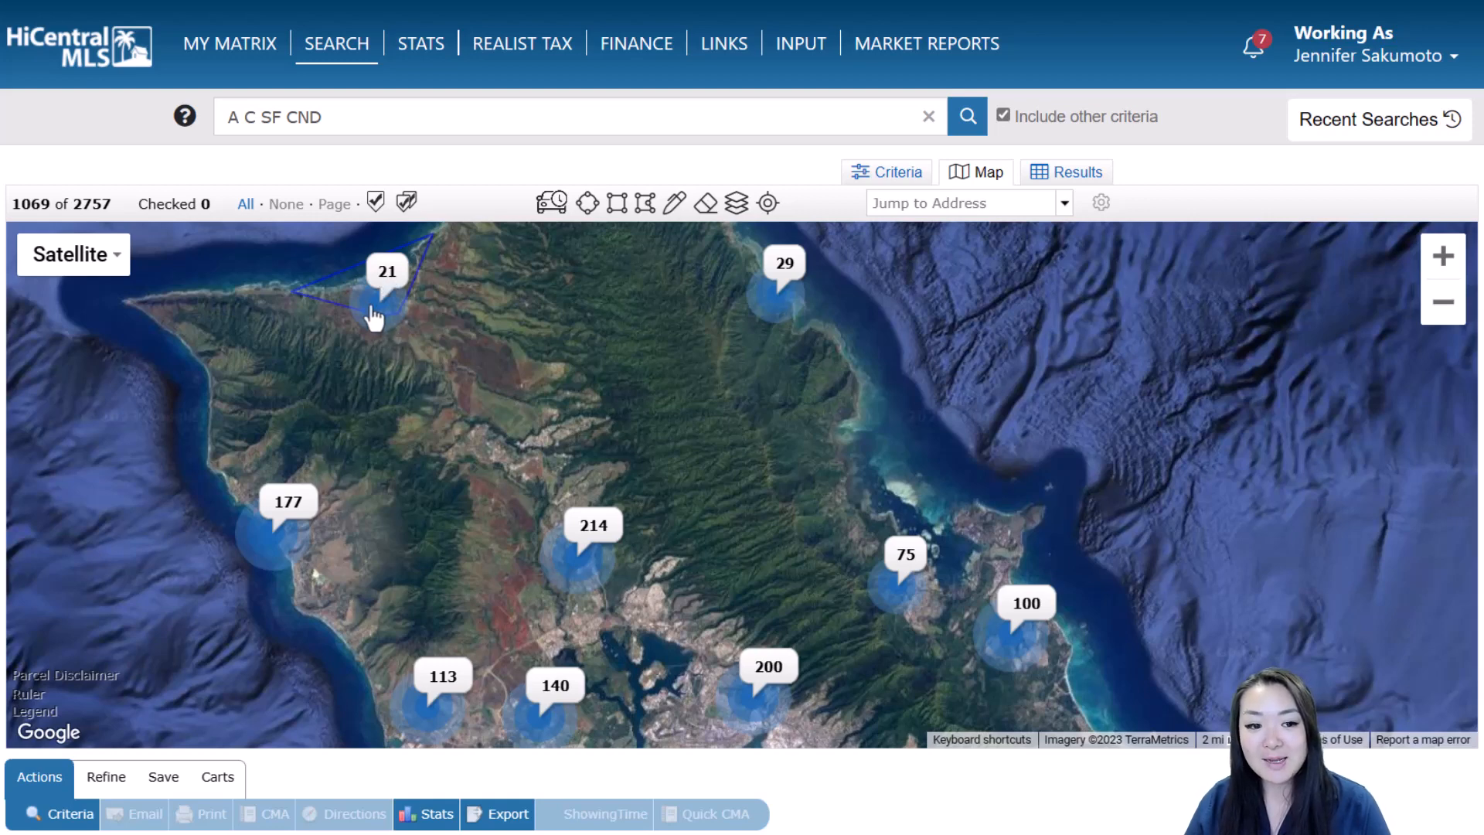
Zoom into the 21-listing North Shore cluster and pan east along the coastline
left_click(379, 315)
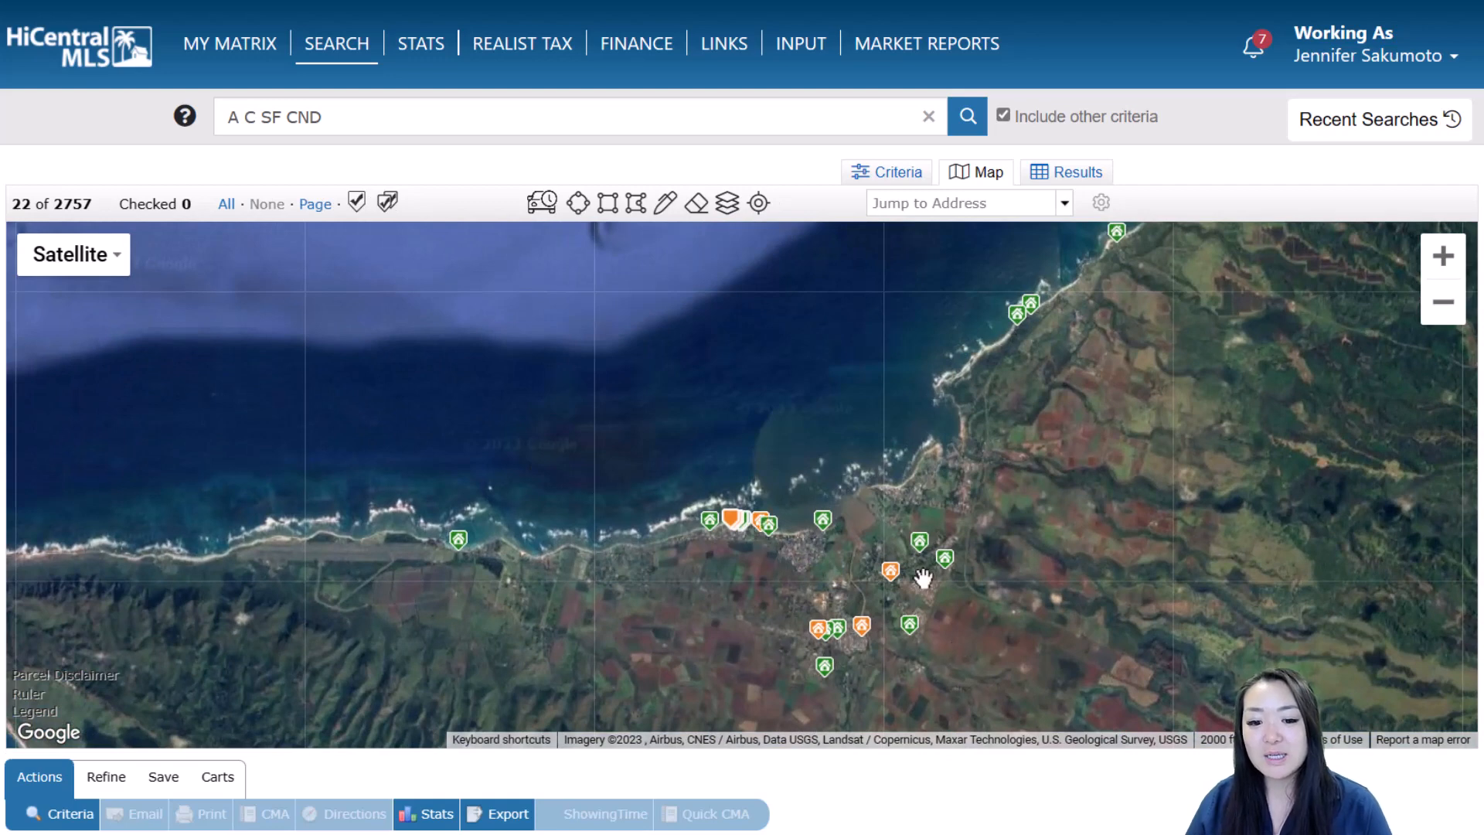
mouse_move(830, 684)
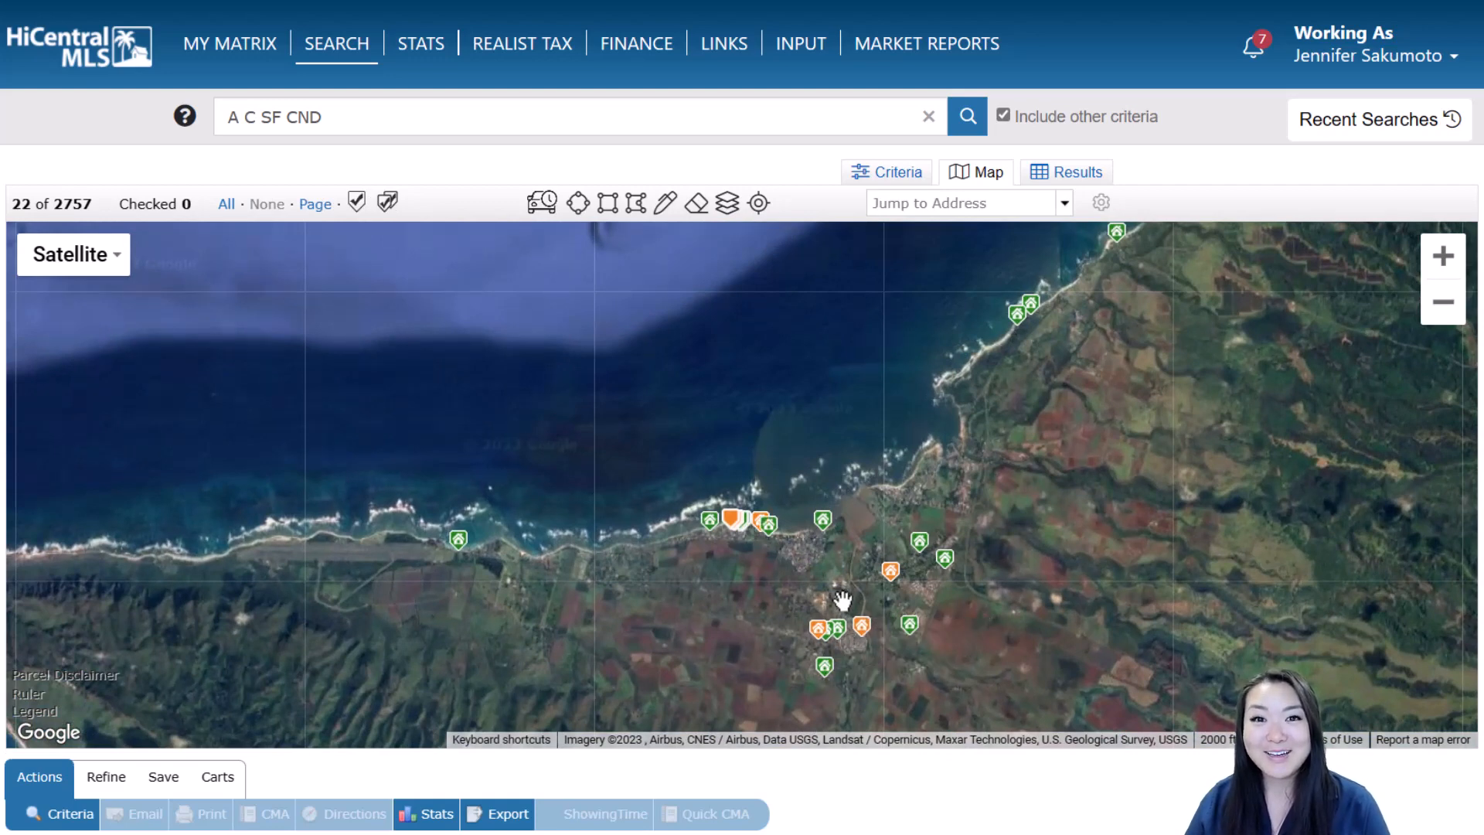
left_click_drag(842, 599, 562, 608)
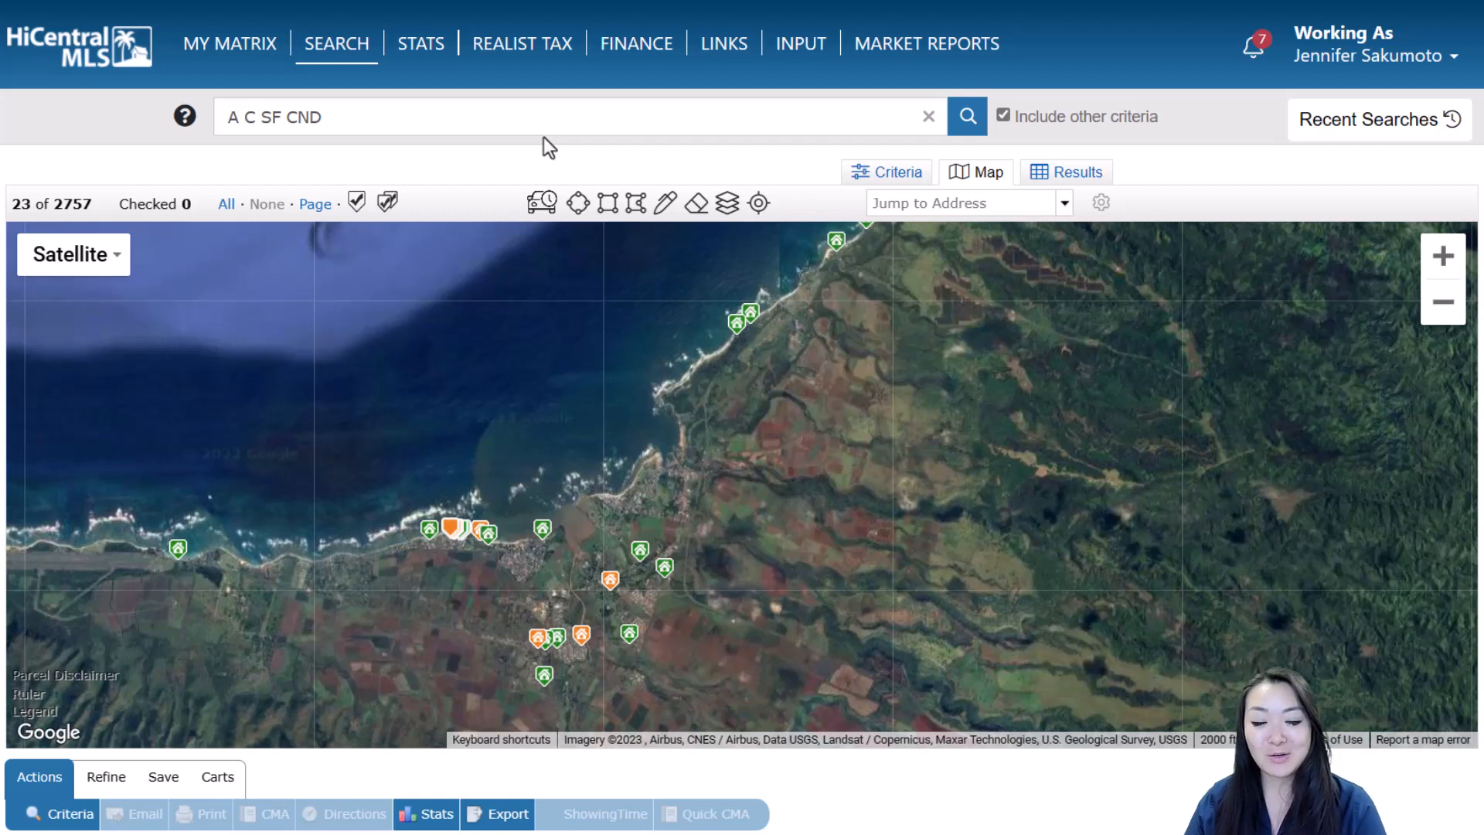
left_click(914, 205)
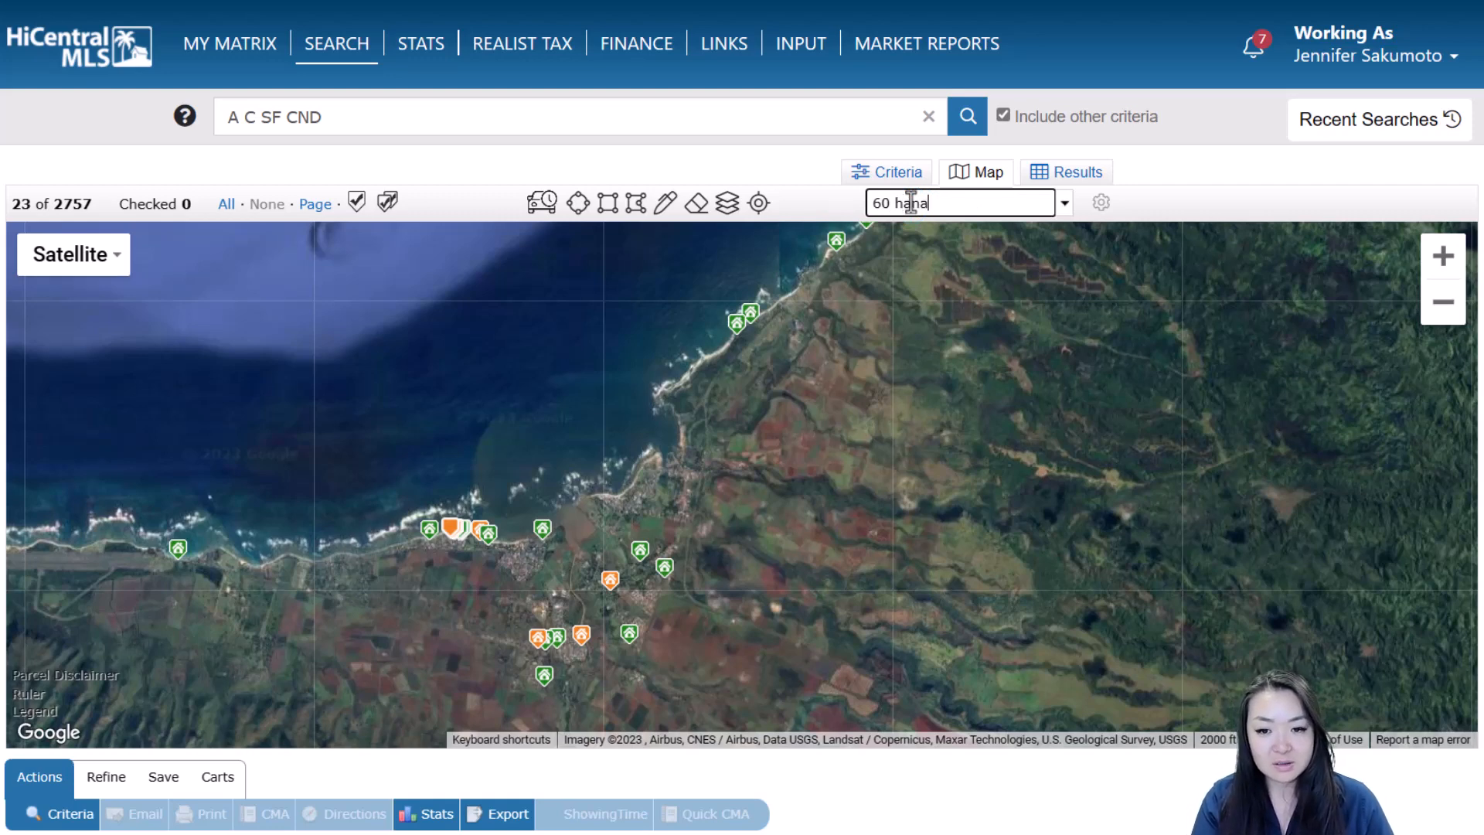
key("Return")
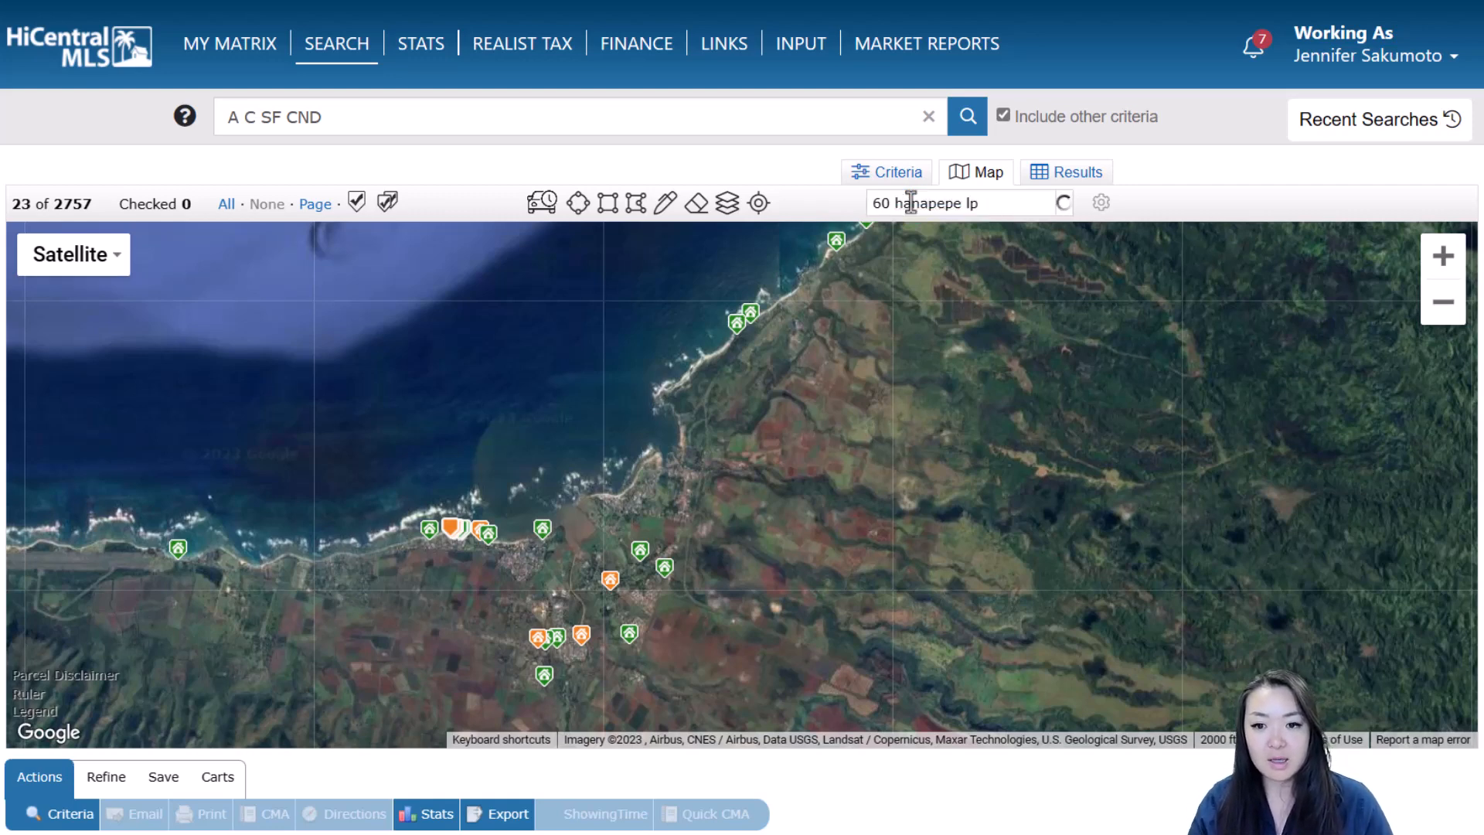
mouse_move(737, 511)
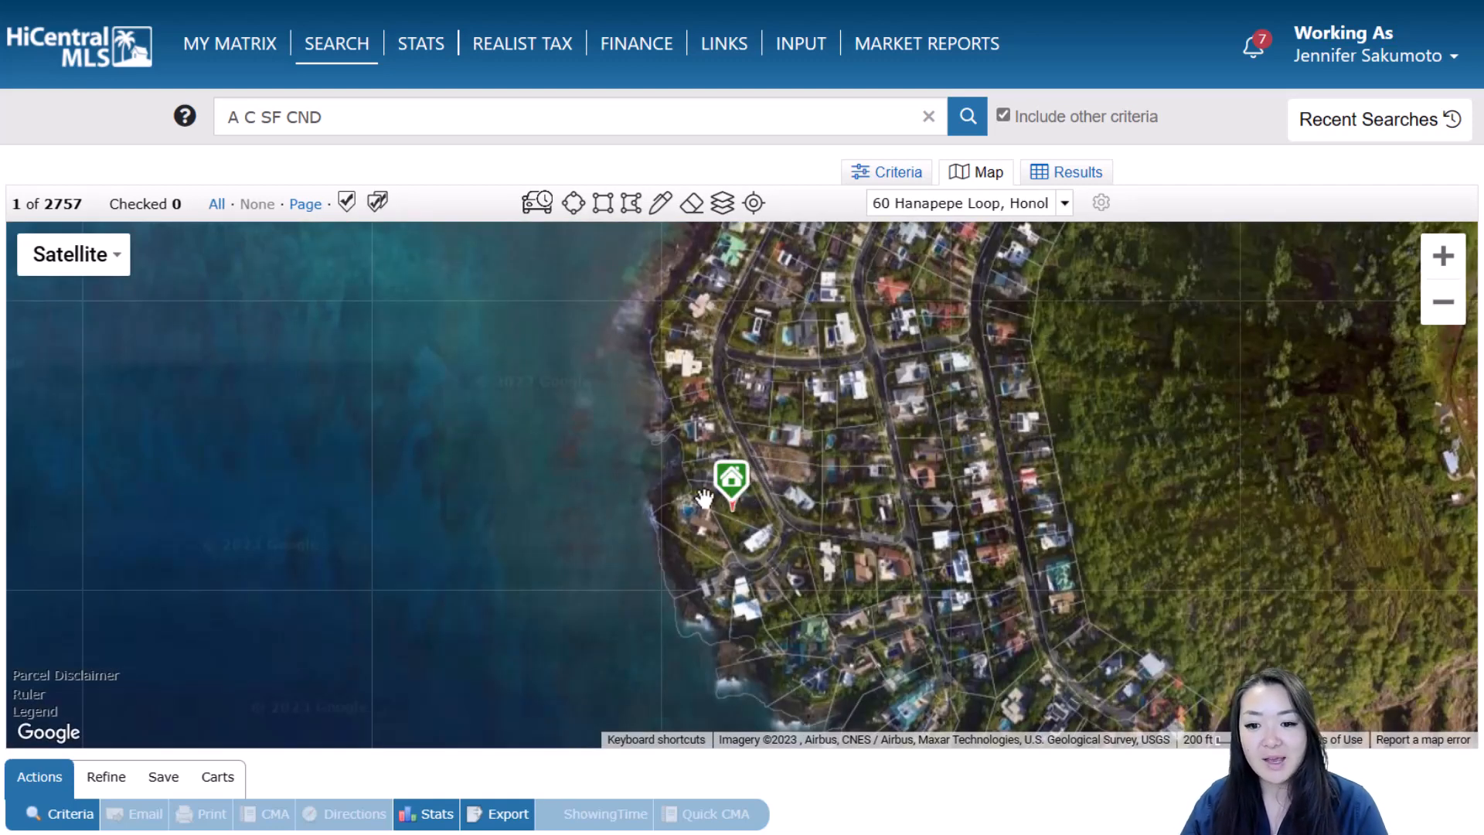
scroll(724, 520, "up", 1)
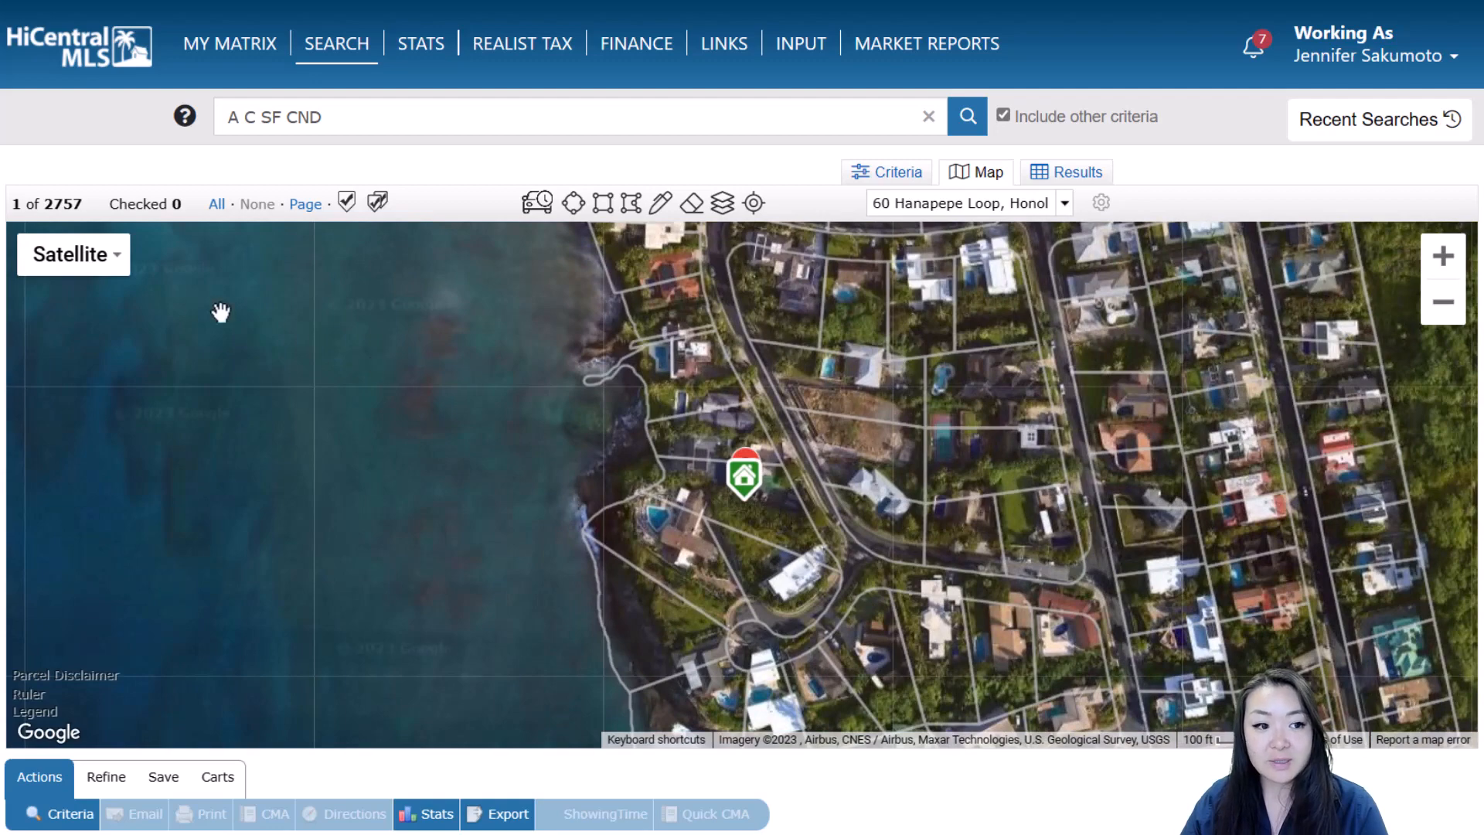
scroll(741, 484, "up", 1)
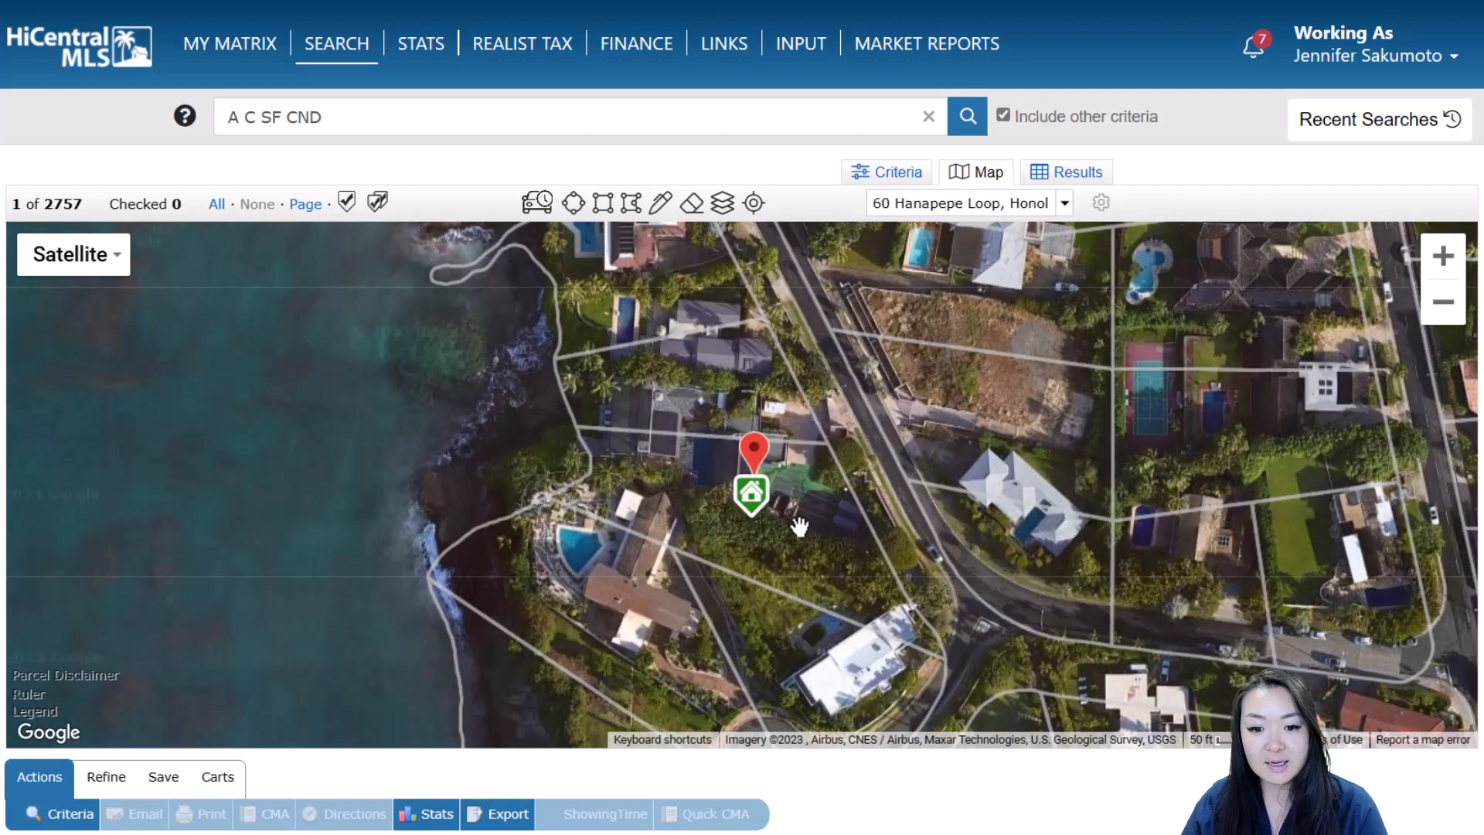
left_click(747, 495)
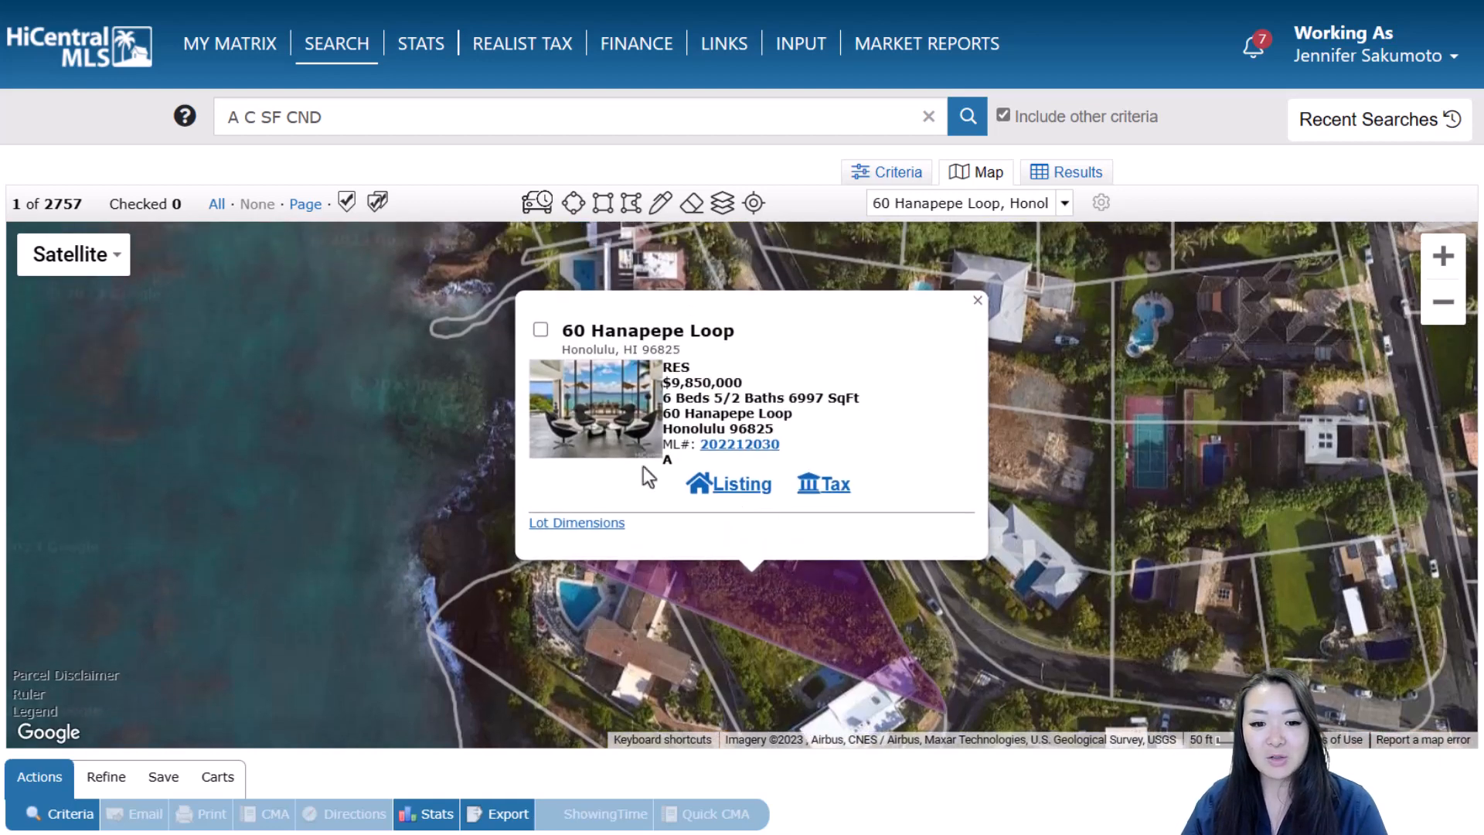
left_click(976, 301)
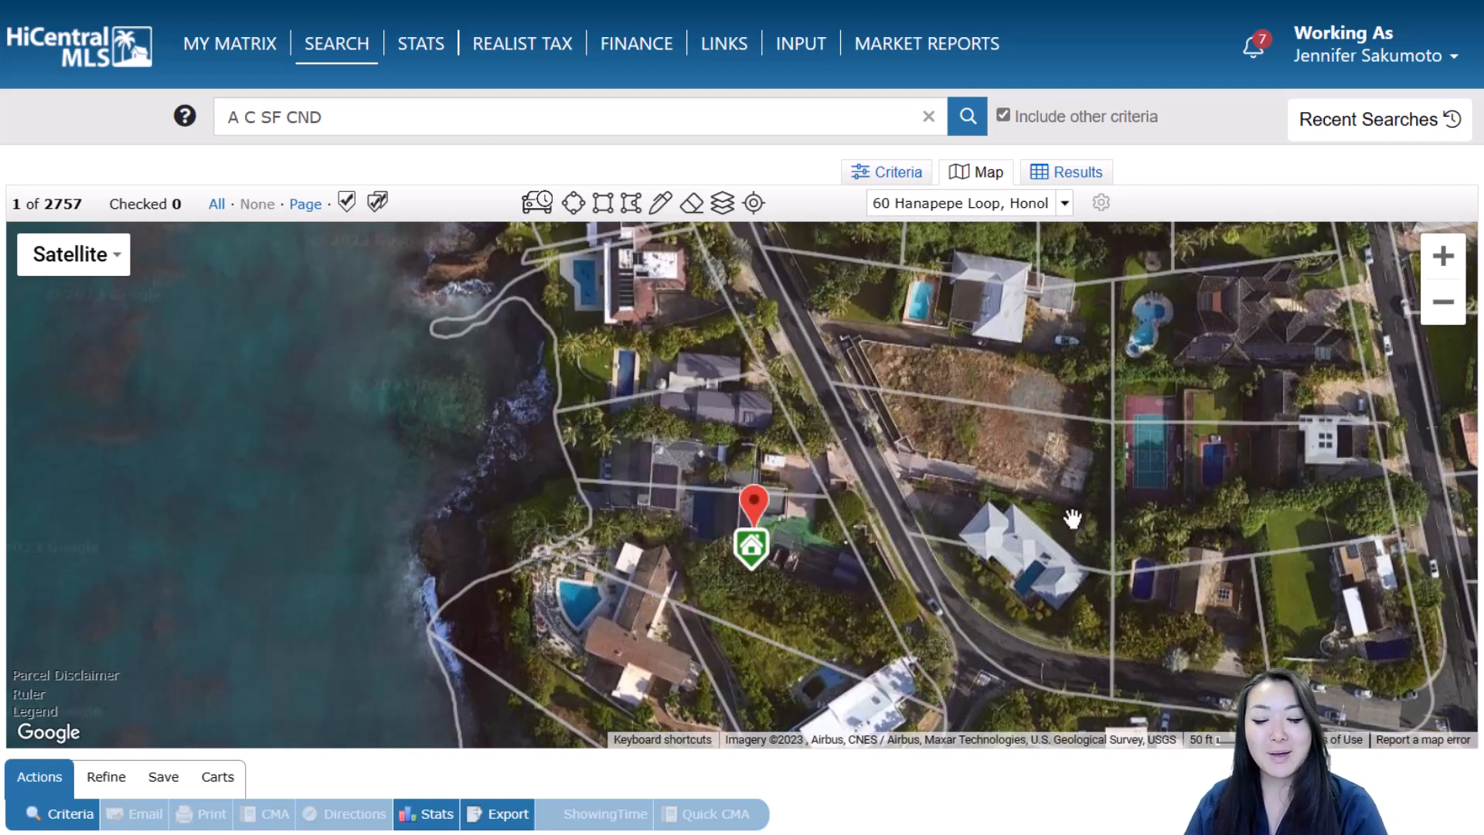
scroll(1066, 519, "down", 1)
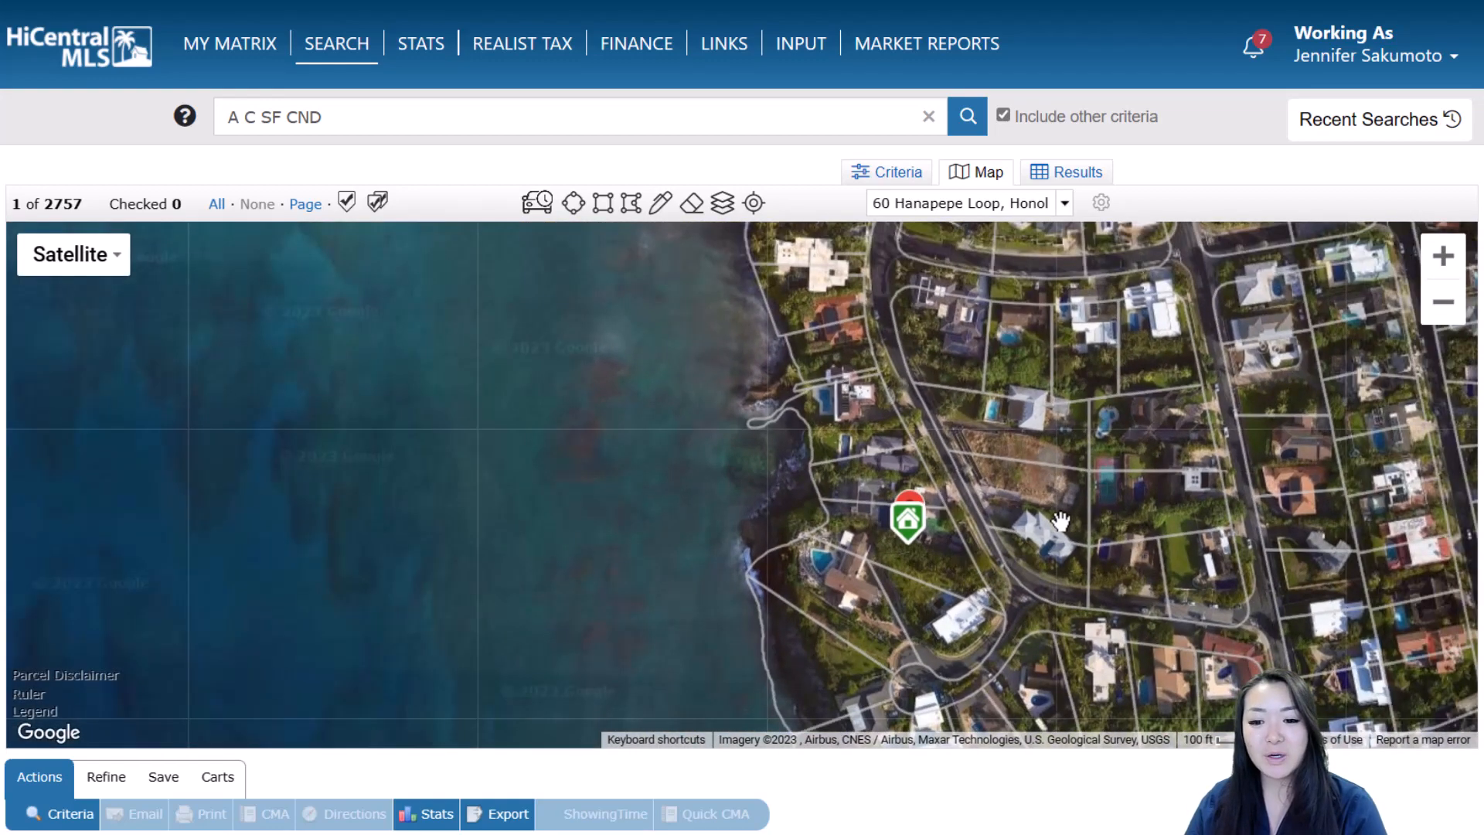
scroll(1061, 522, "down", 1)
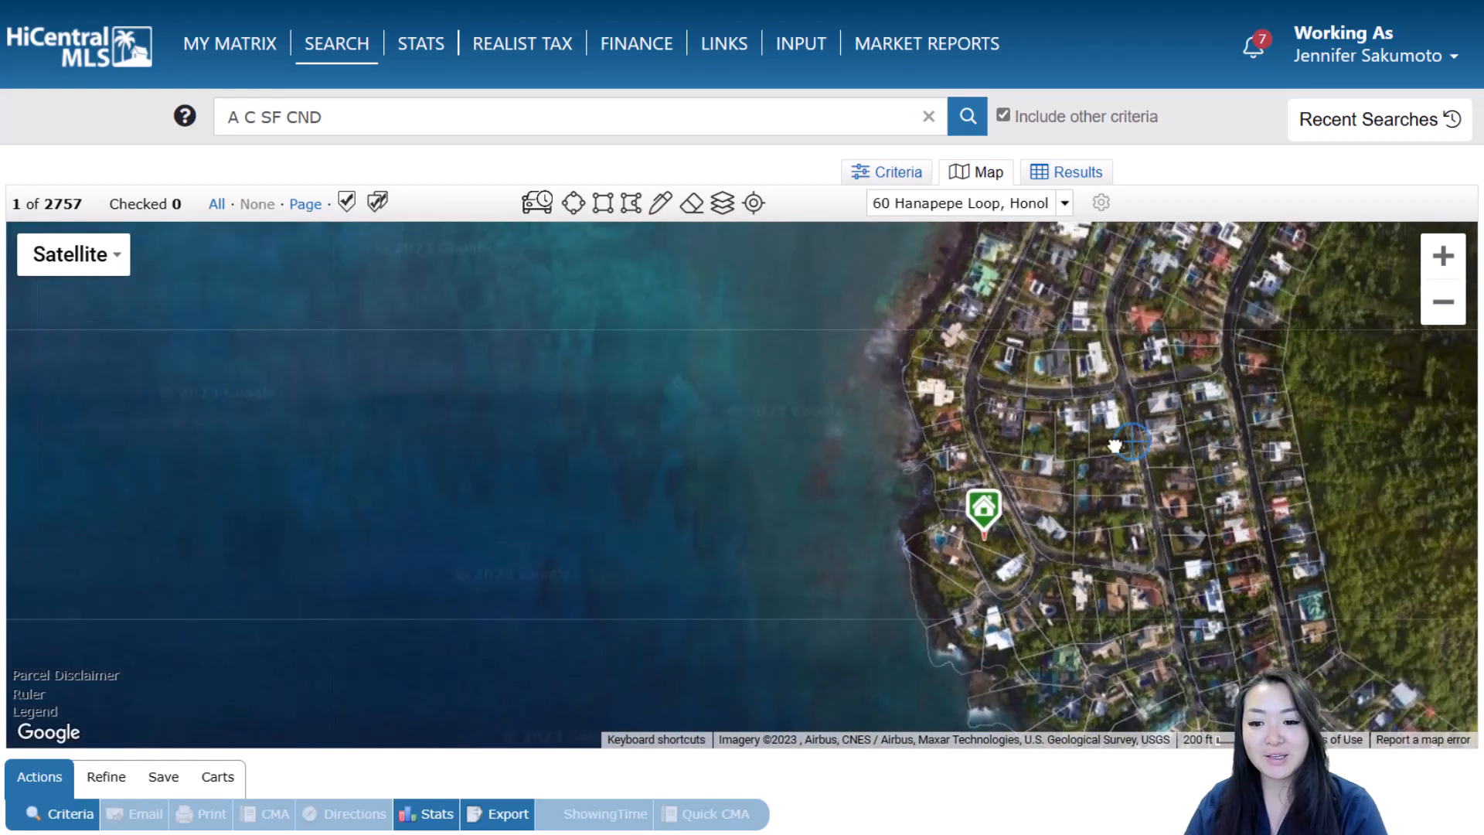
left_click_drag(1122, 443, 1064, 459)
scroll(1039, 480, "down", 1)
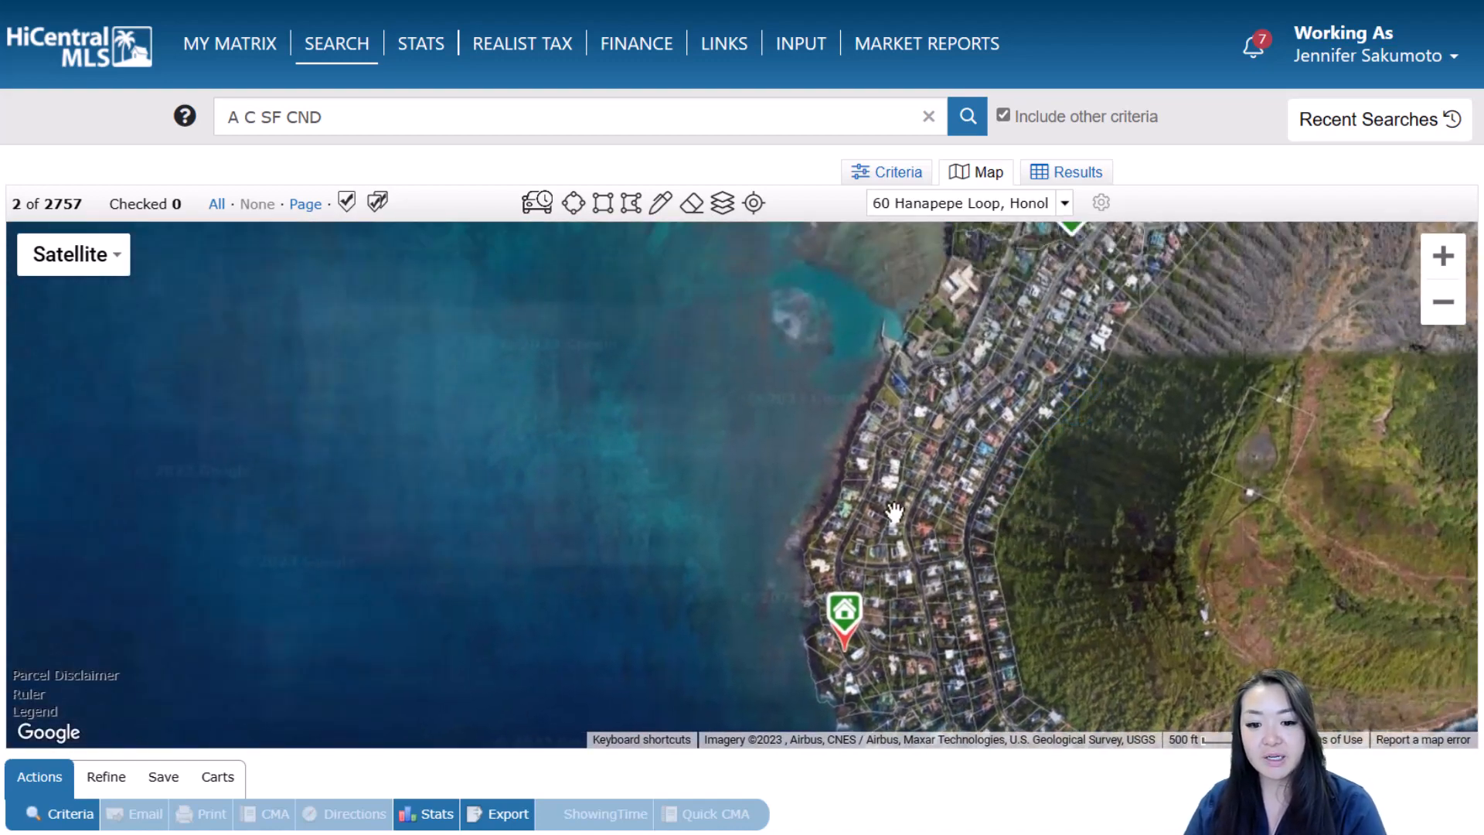
scroll(893, 515, "up", 1)
Zoom out to 1000 ft over Portlock and Kawaihoa Point, reading the nine listings' price labels
left_click_drag(890, 517, 928, 351)
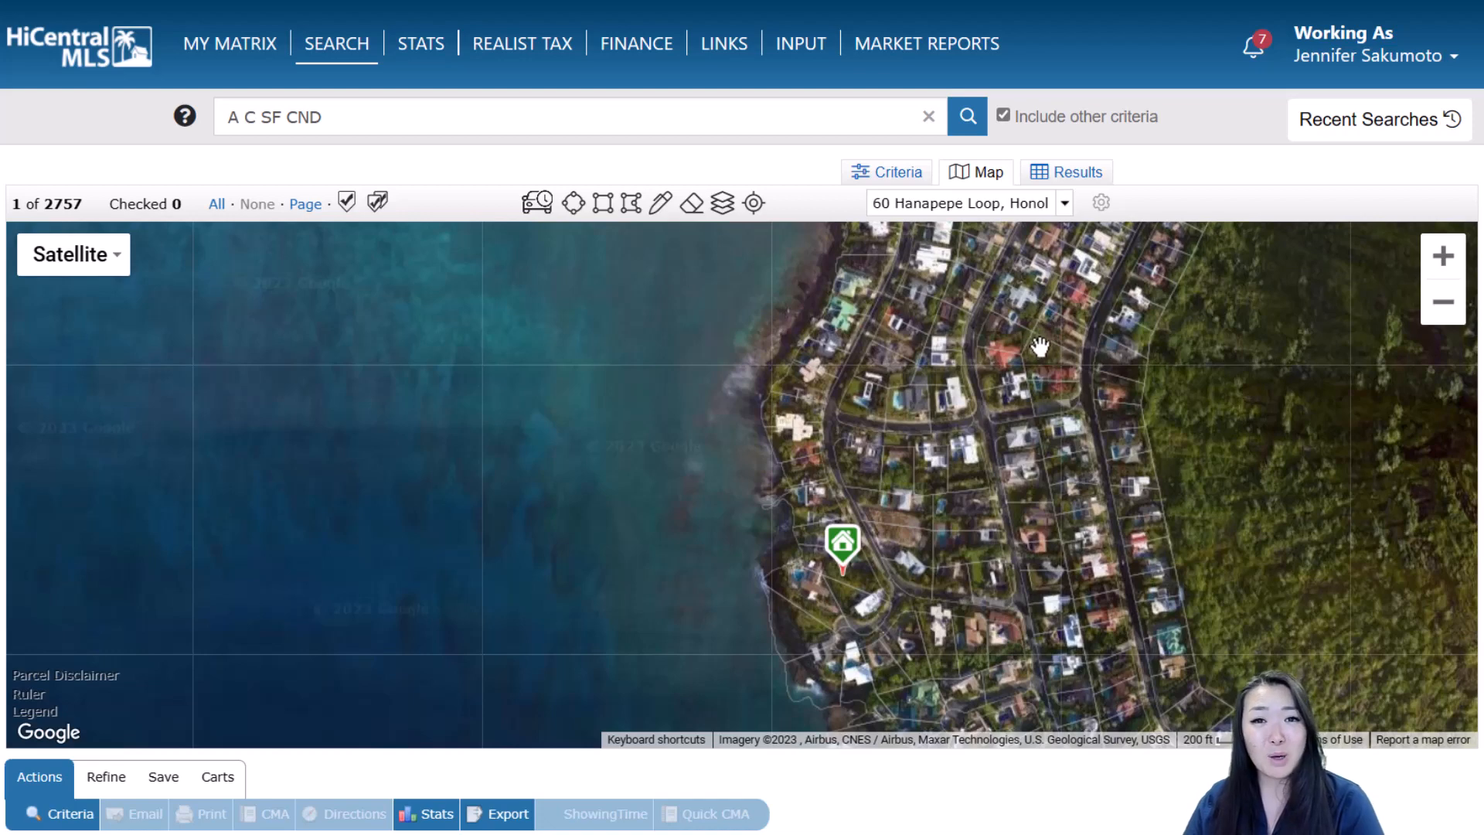
left_click_drag(1039, 340, 994, 442)
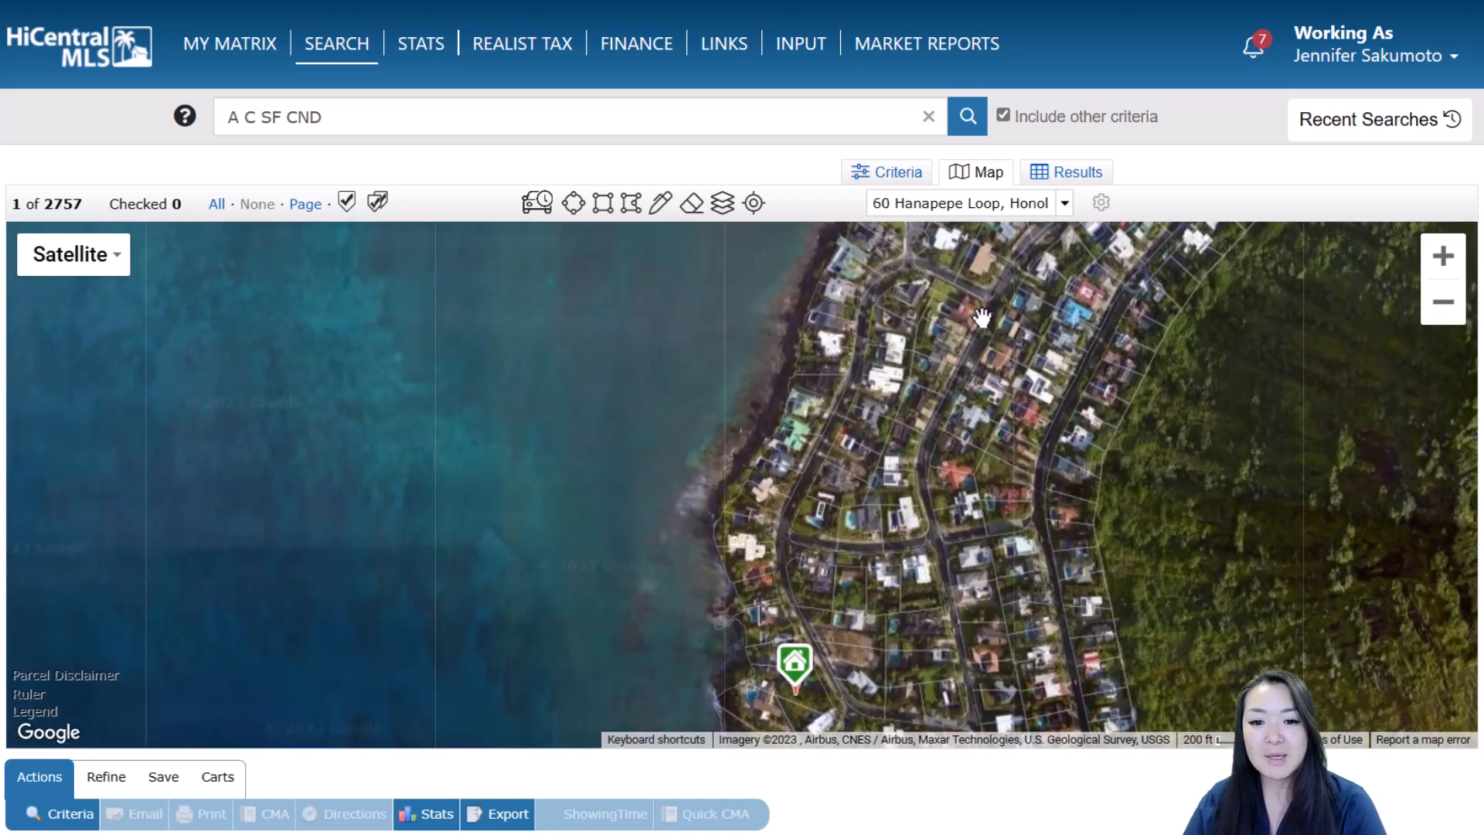
scroll(982, 317, "down", 1)
left_click_drag(981, 231, 939, 338)
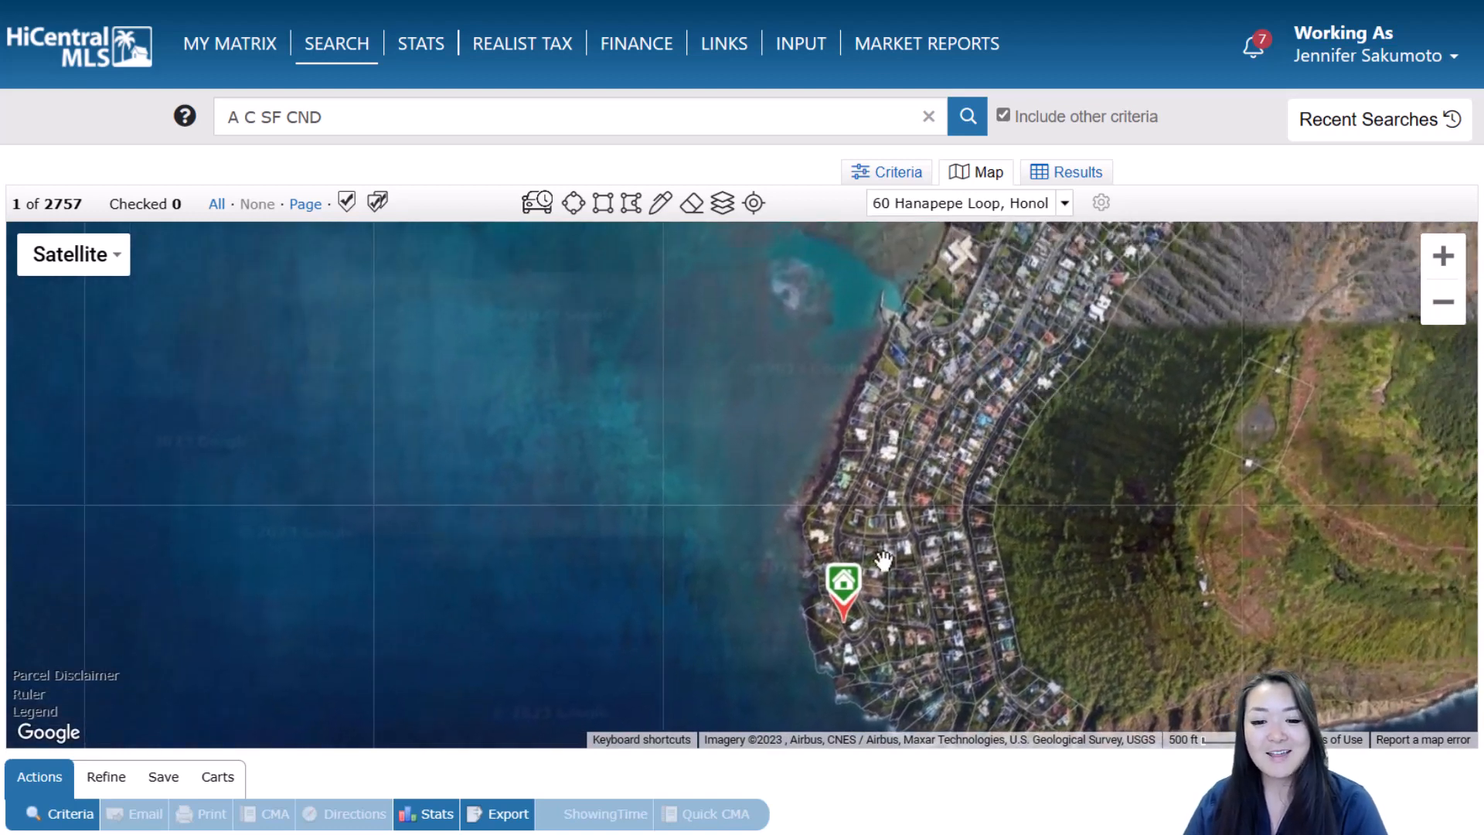
mouse_move(851, 602)
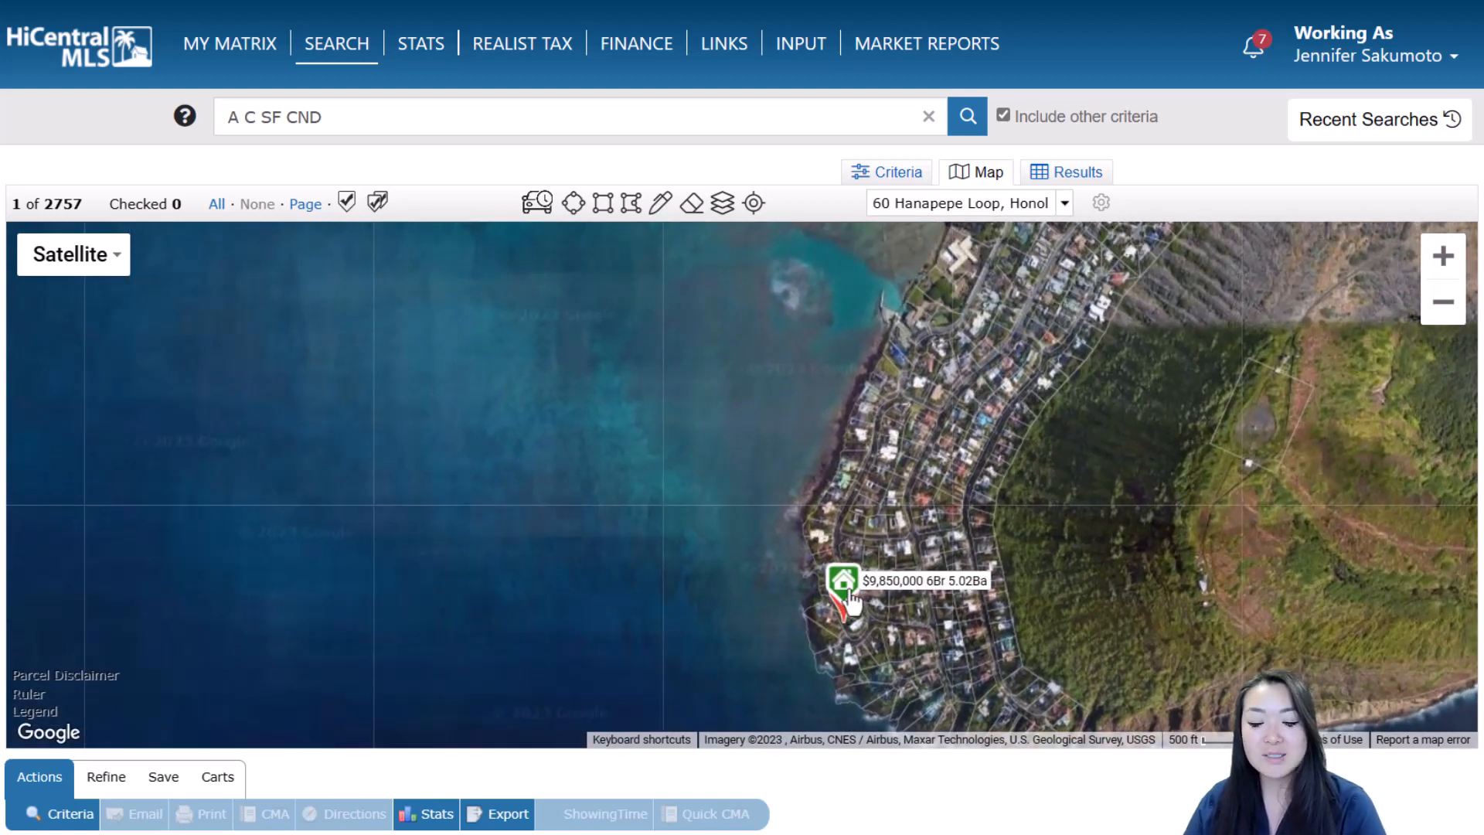
scroll(990, 456, "down", 1)
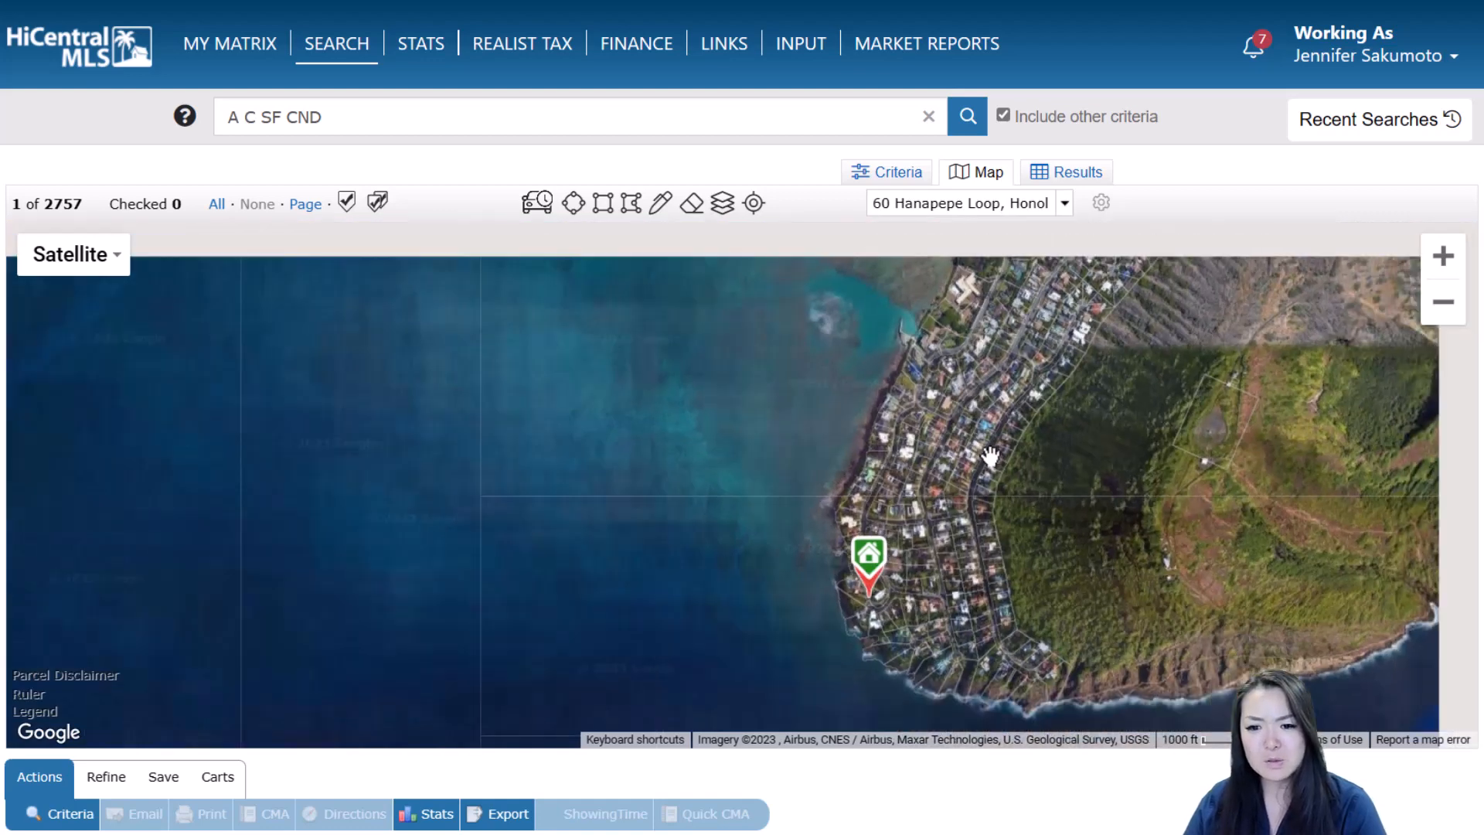
left_click_drag(1097, 355, 1042, 470)
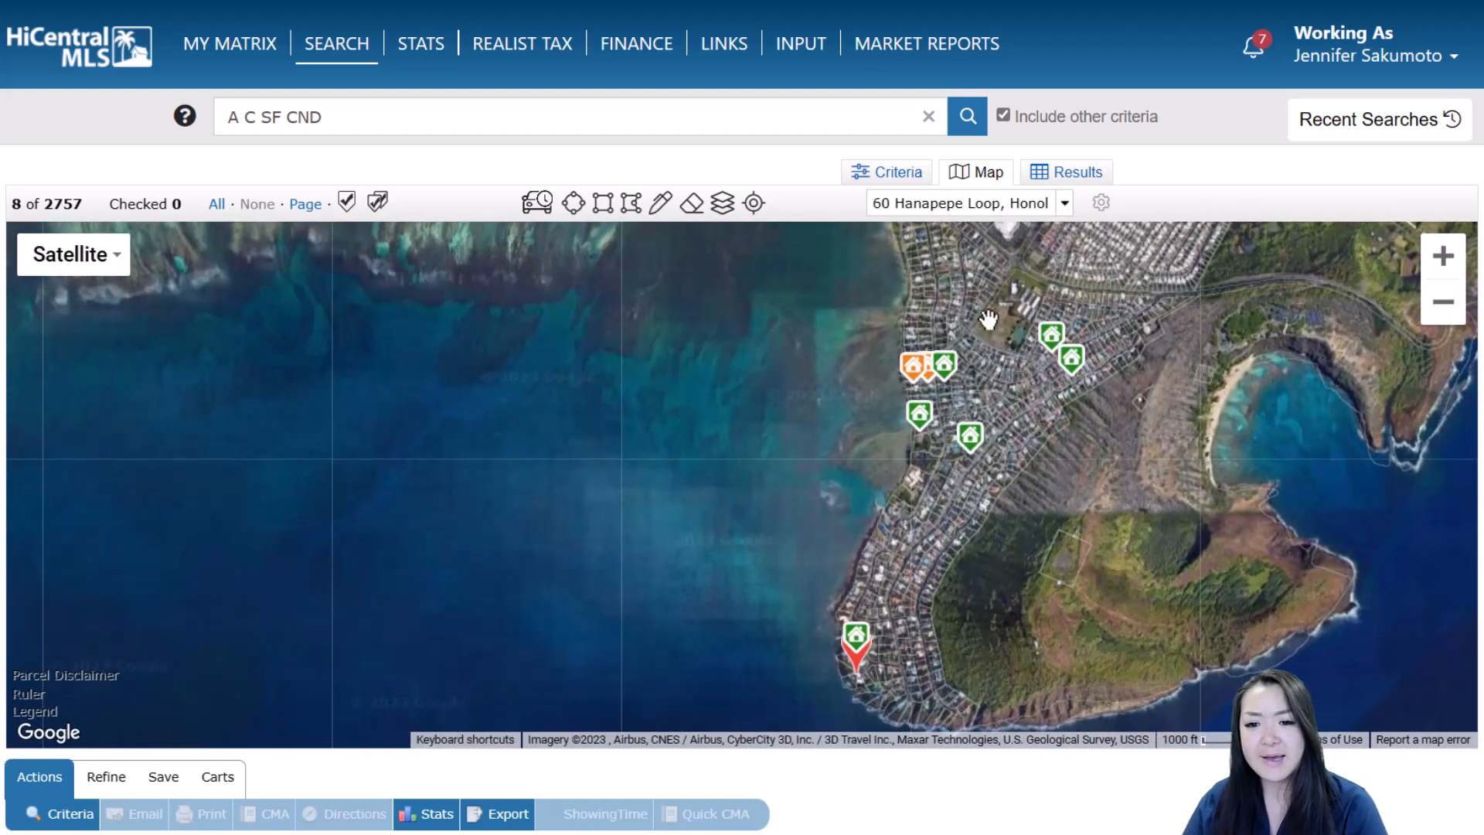
mouse_move(927, 431)
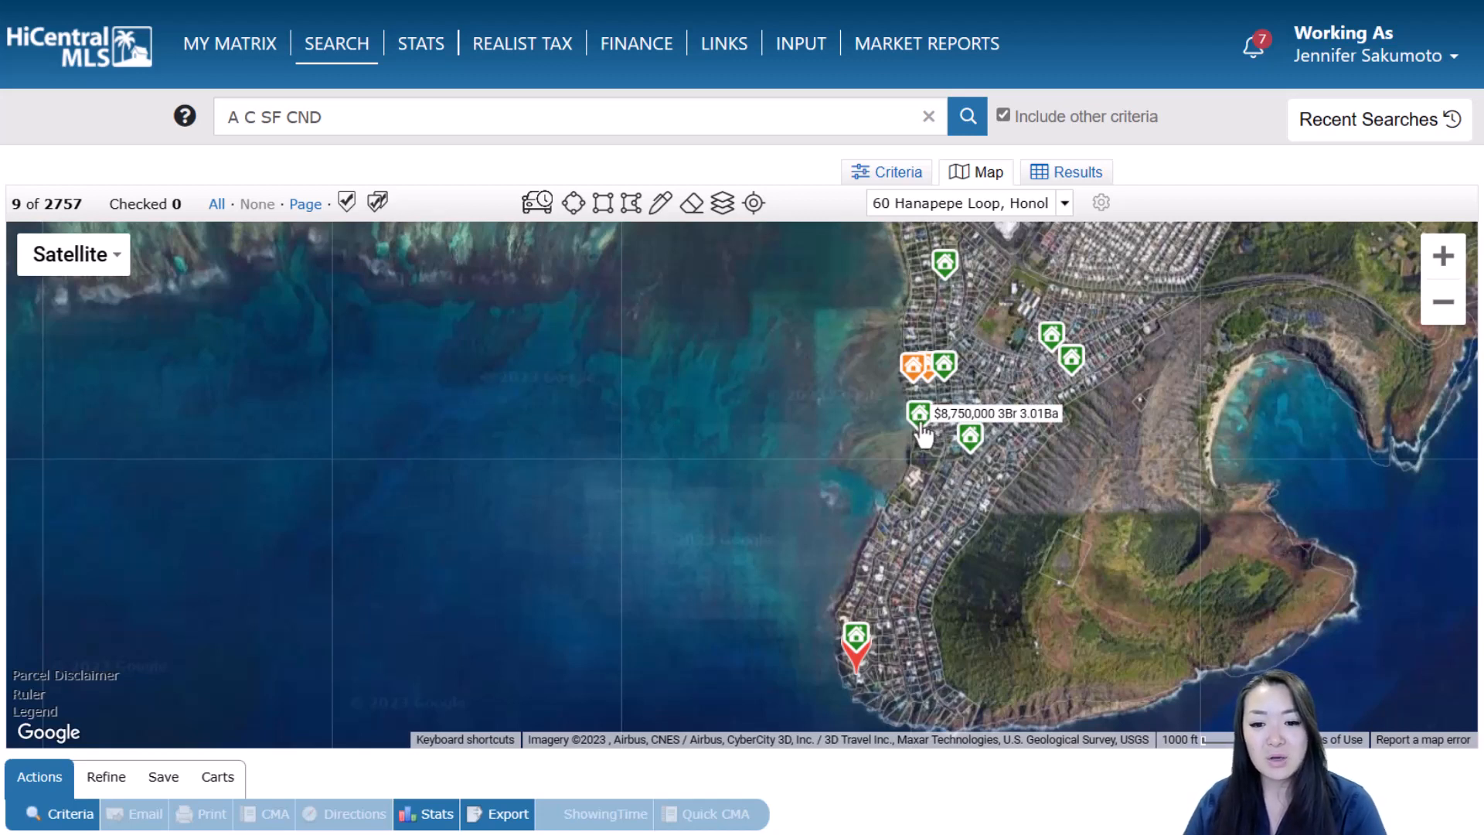
mouse_move(914, 373)
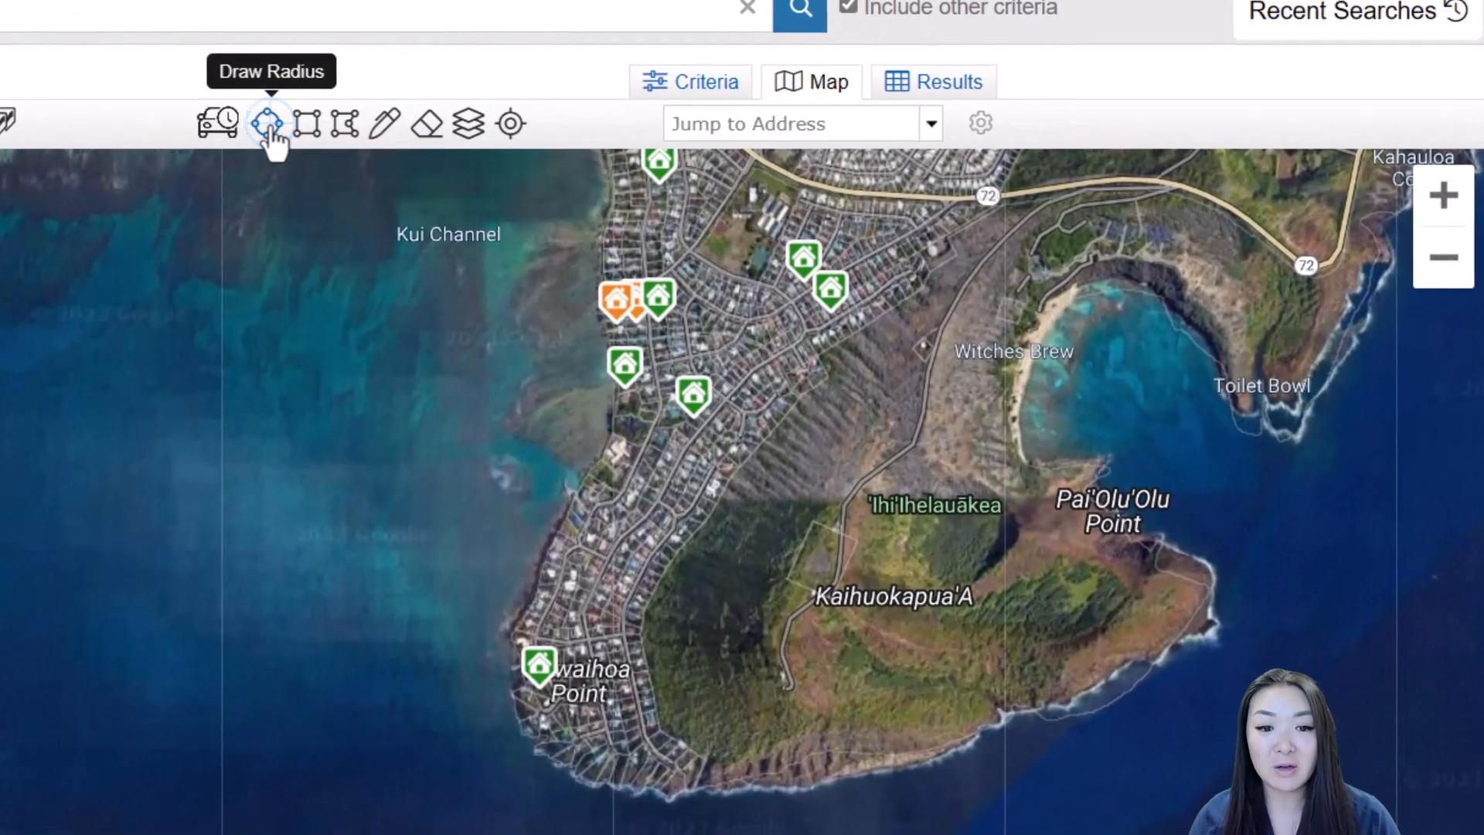
Draw a radius of about 0.20 miles centred on the Kawaihoa Point coast
left_click(574, 204)
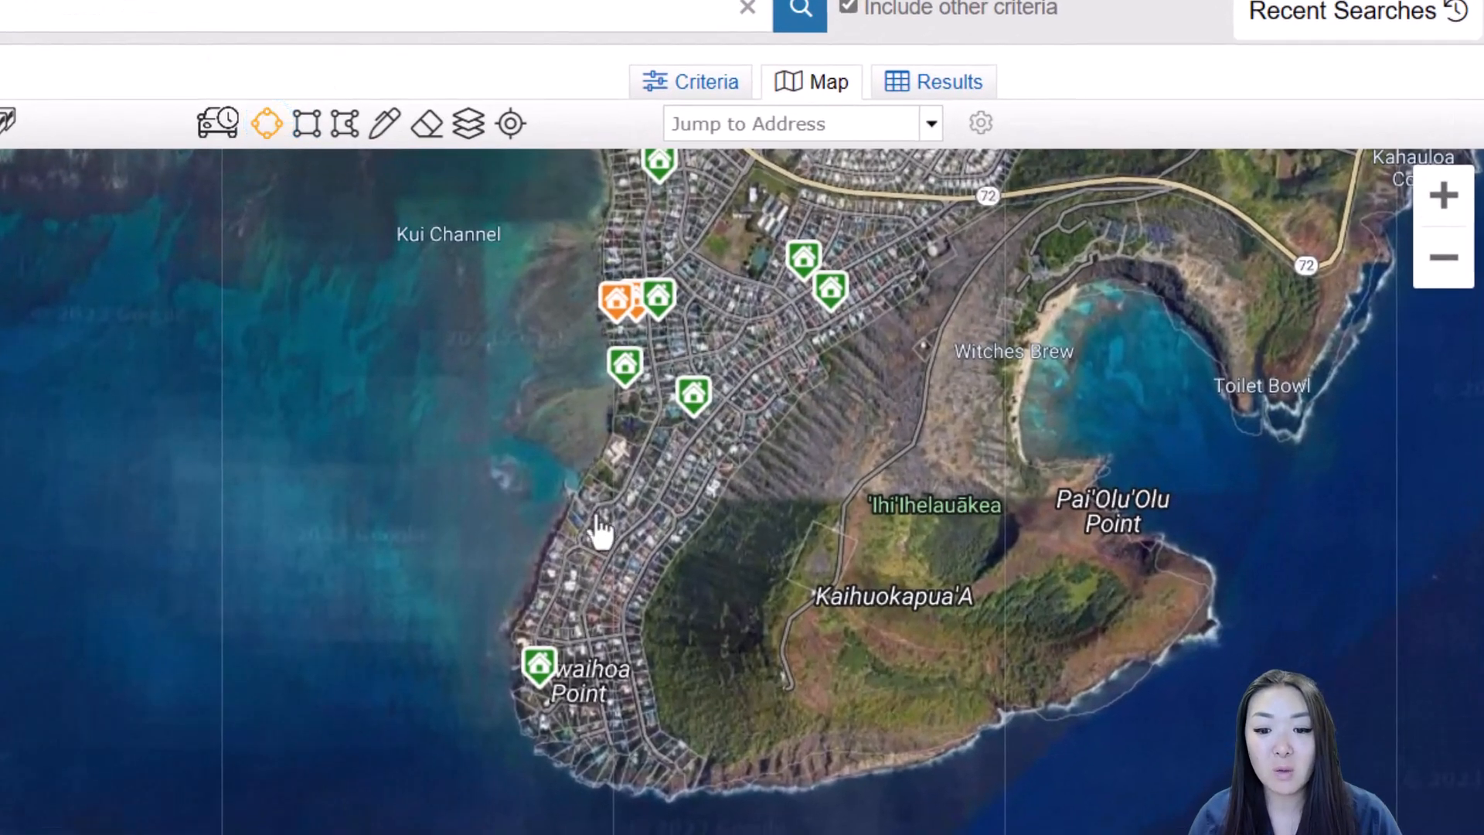
left_click(550, 574)
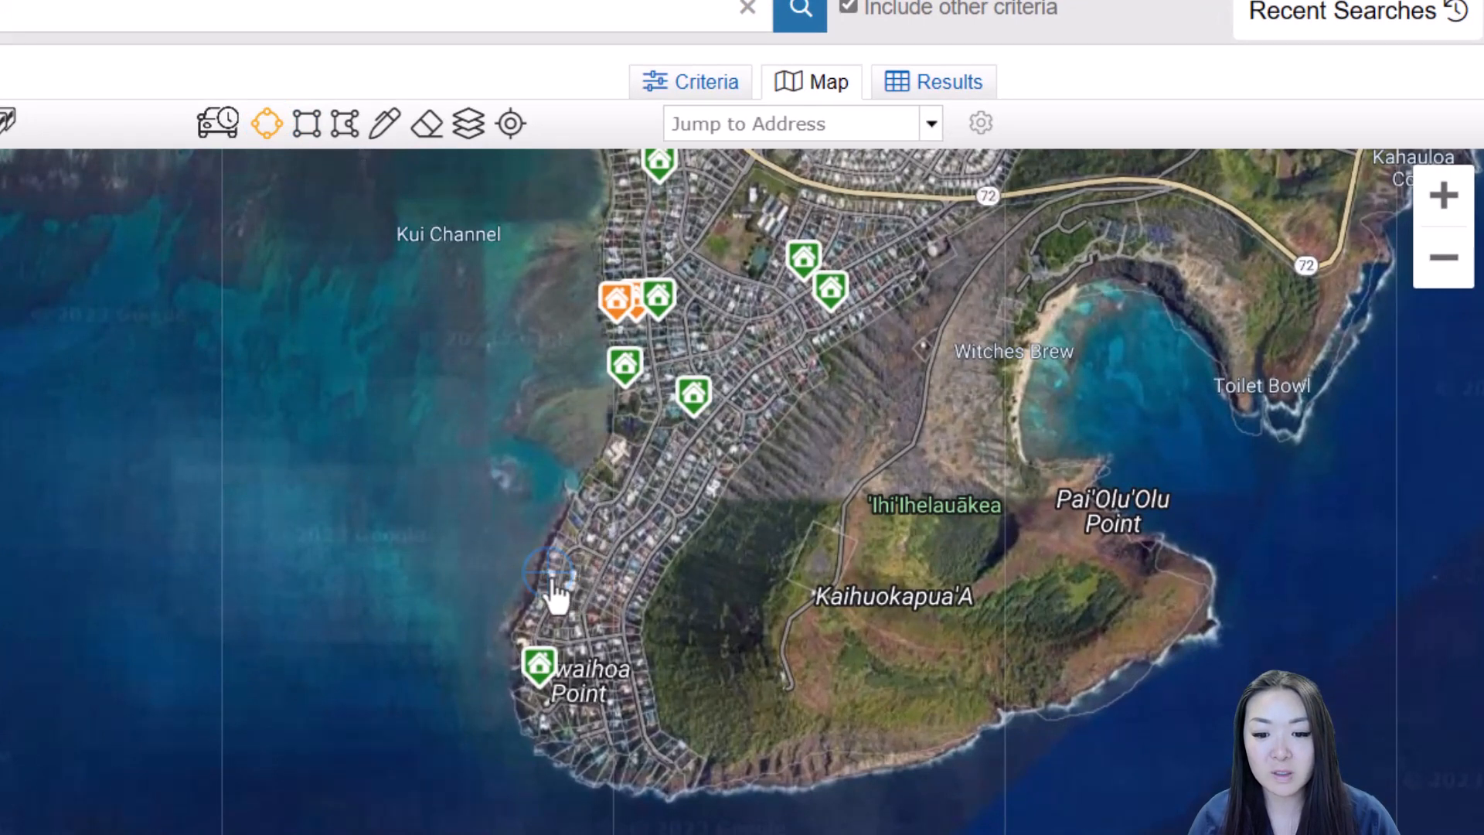
left_click_drag(553, 582, 622, 674)
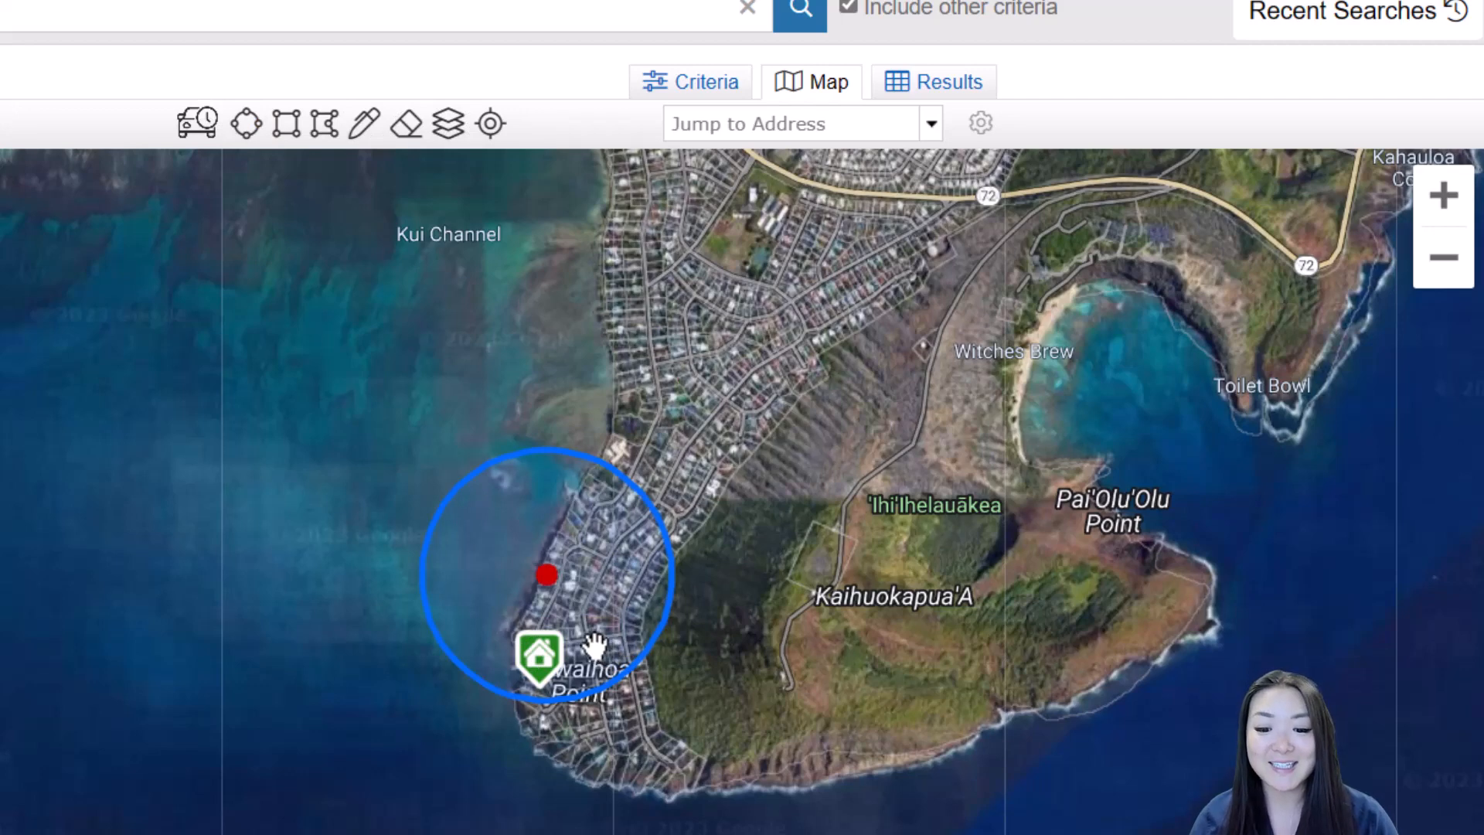
left_click_drag(592, 643, 636, 675)
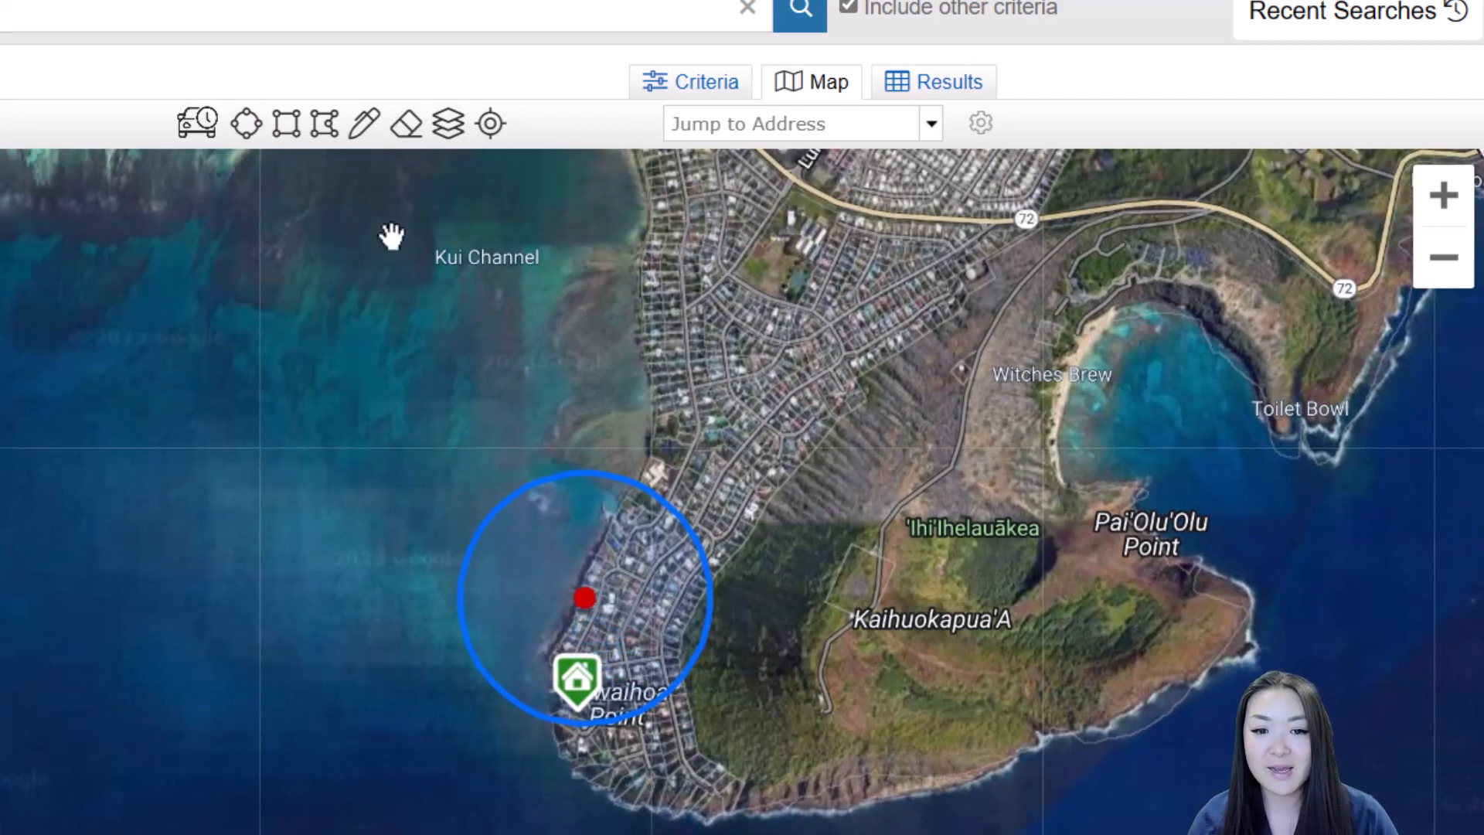
Draw a rectangle search area over the neighbourhood just north of the radius circle
left_click(286, 140)
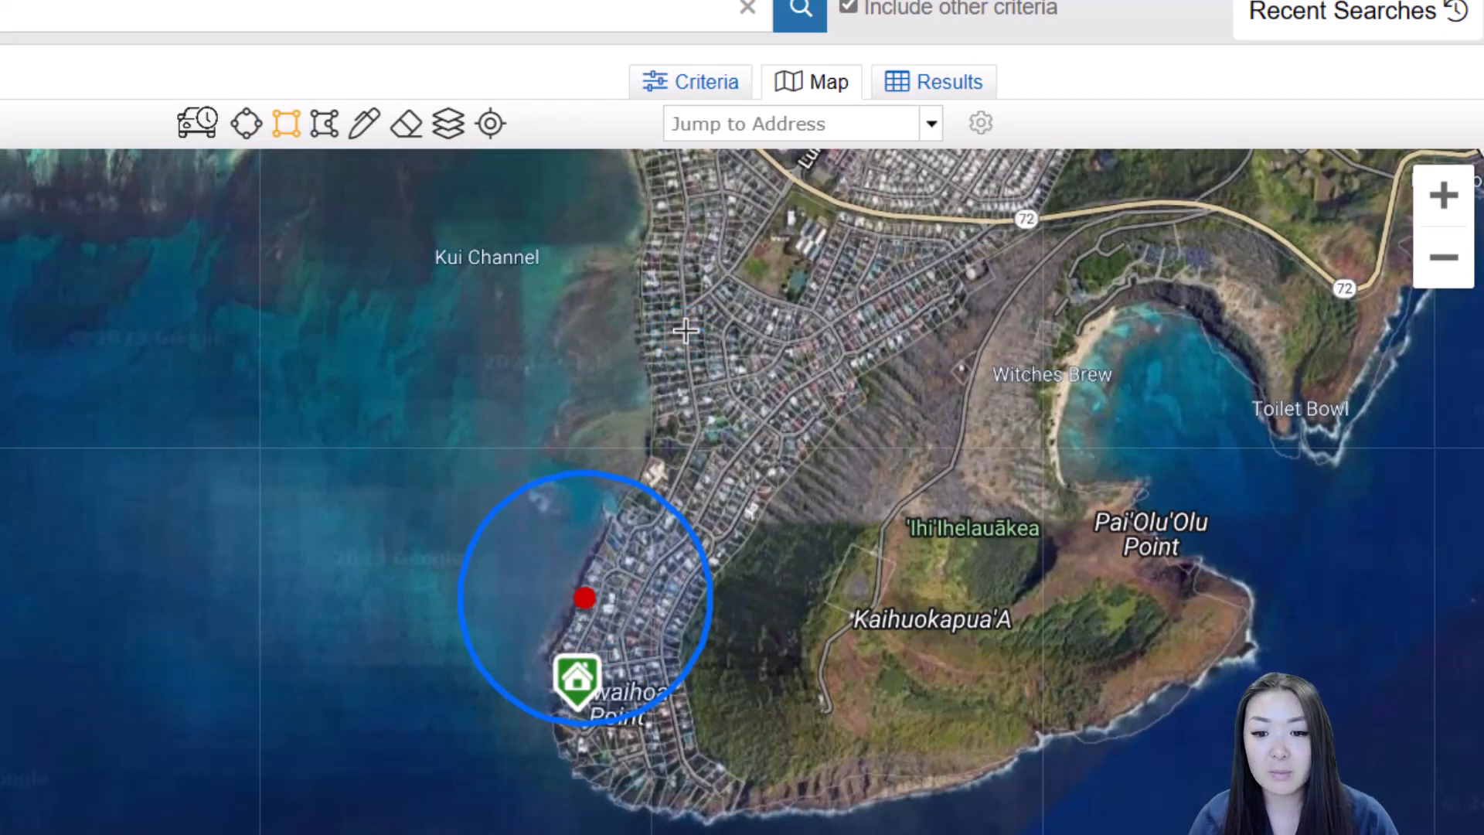
mouse_move(685, 331)
left_mouse_down()
mouse_move(809, 451)
mouse_move(876, 480)
left_mouse_up()
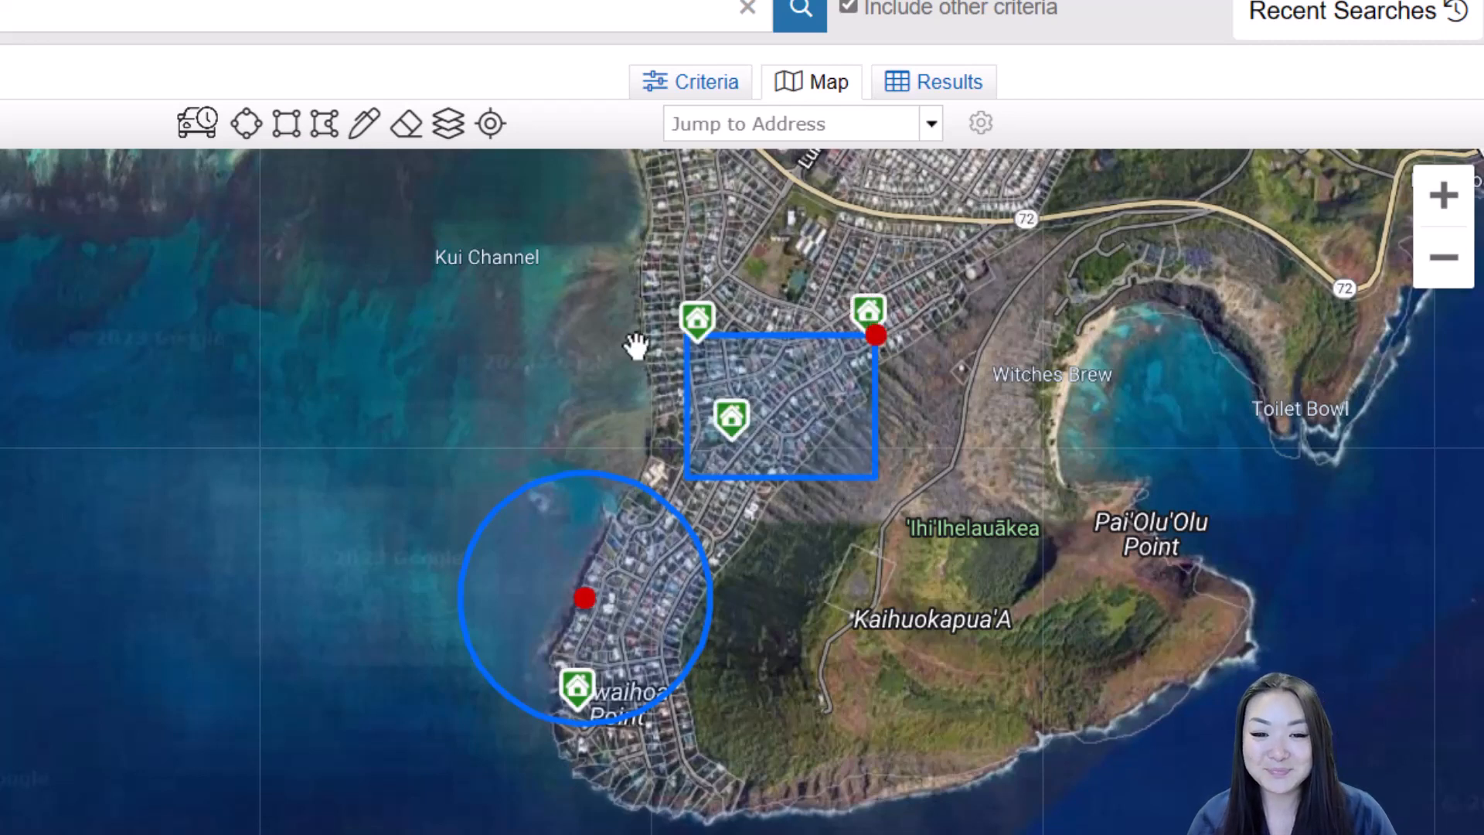
left_click(326, 132)
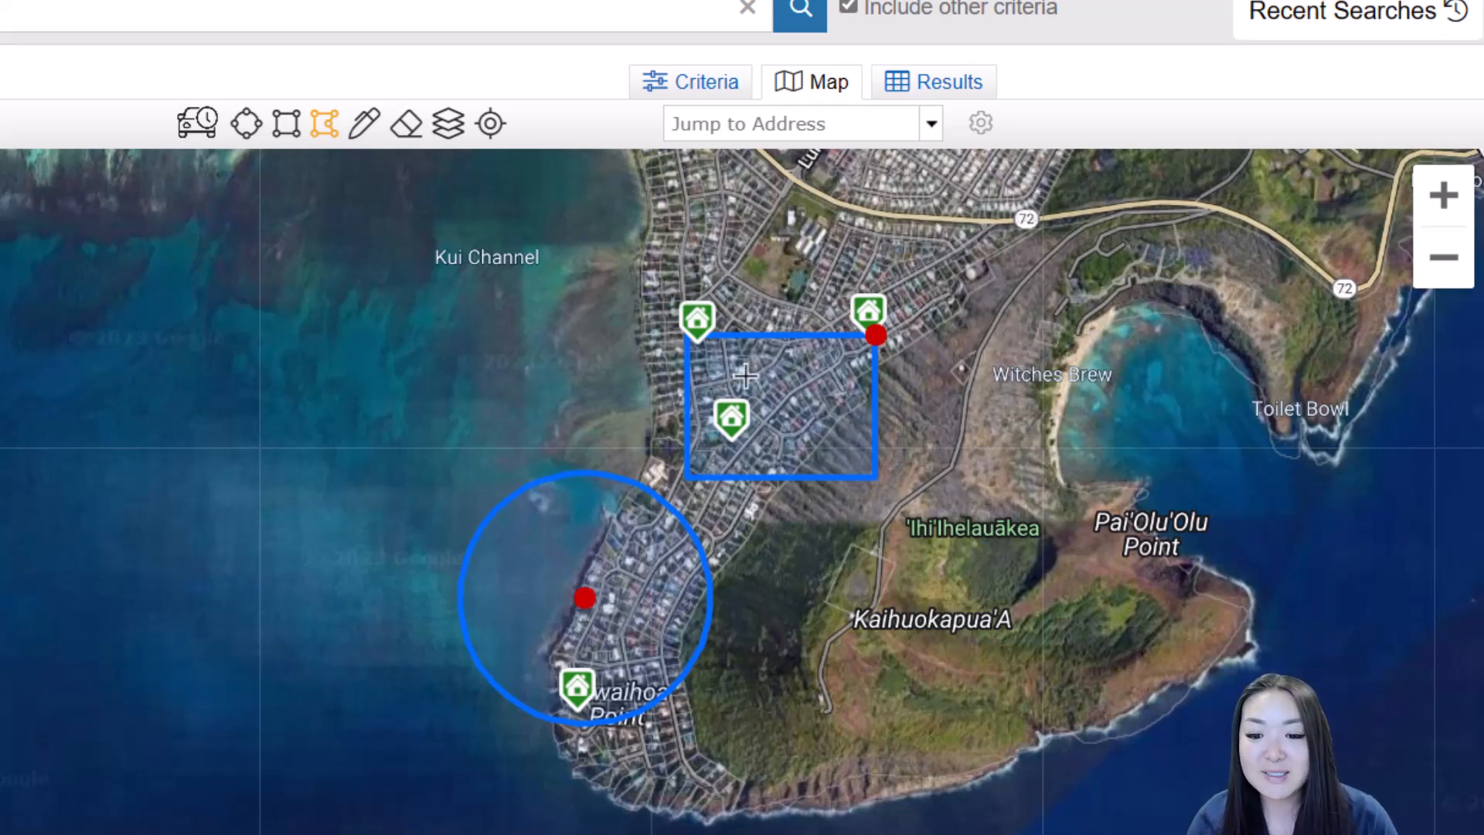
Start the polygon at the top of Portlock Rd and add points down past the rectangle toward the circle
scroll(793, 500, "down", 1)
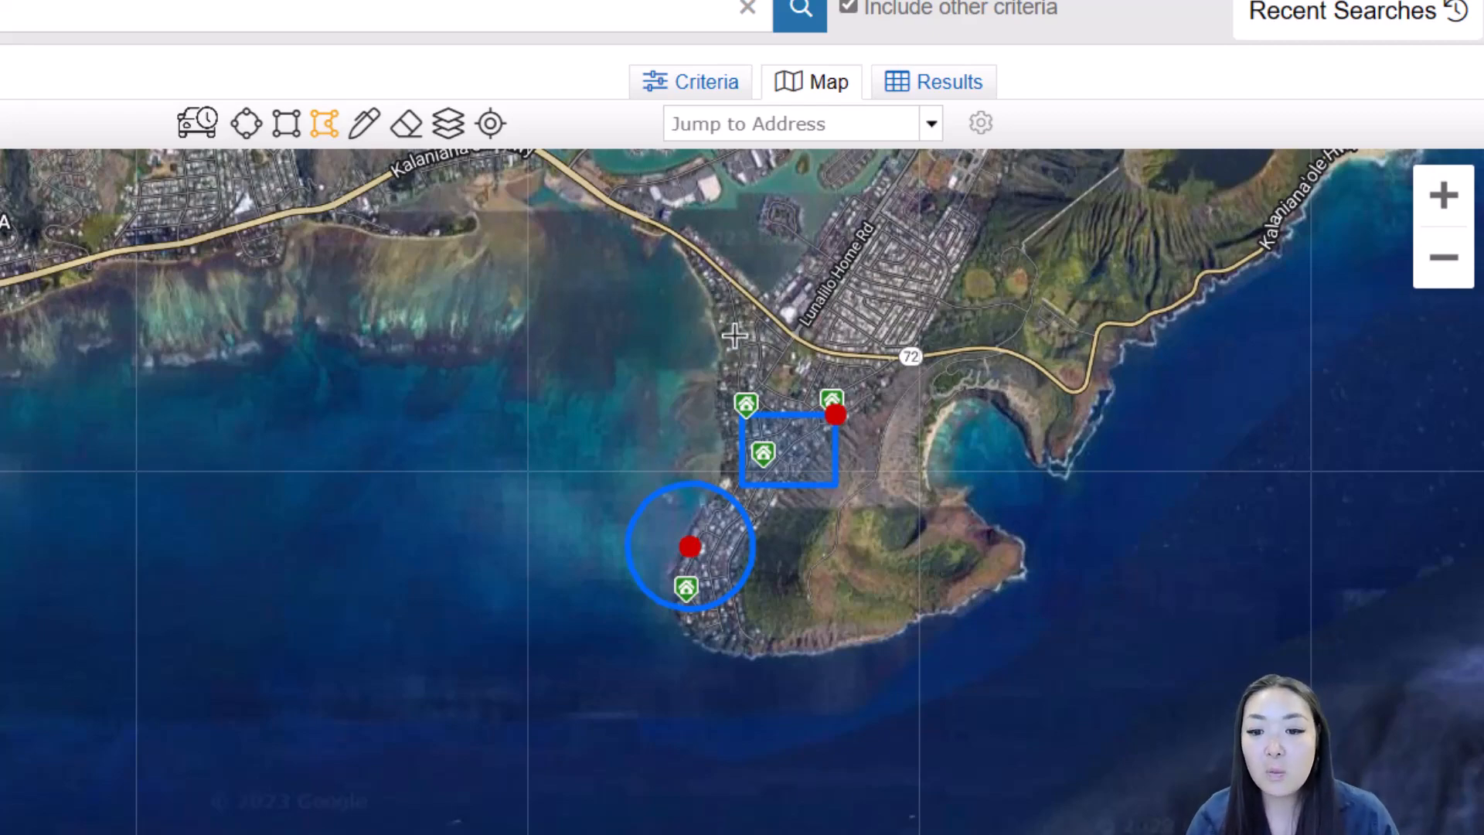
scroll(729, 333, "up", 4)
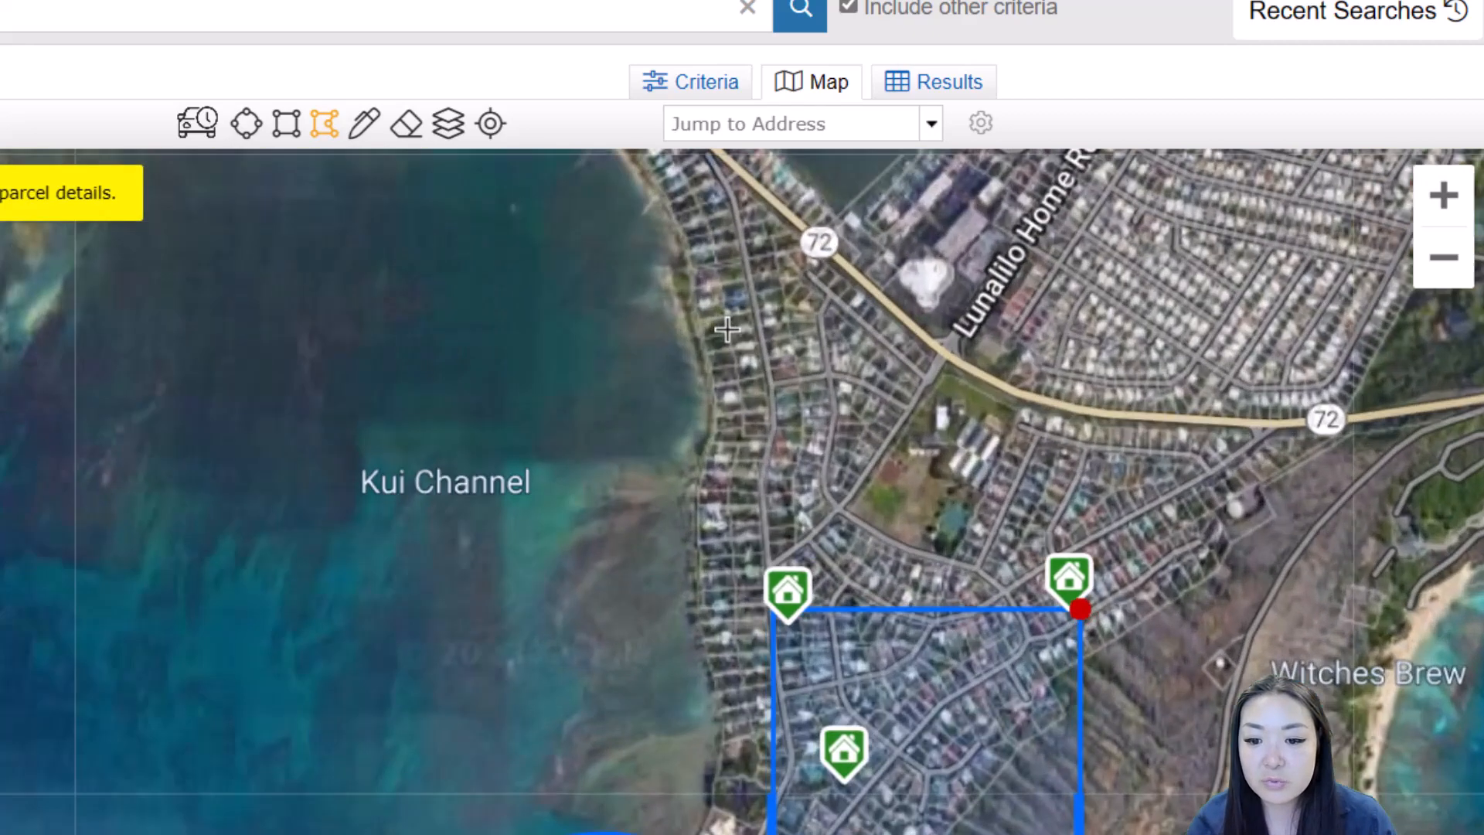
scroll(766, 305, "up", 2)
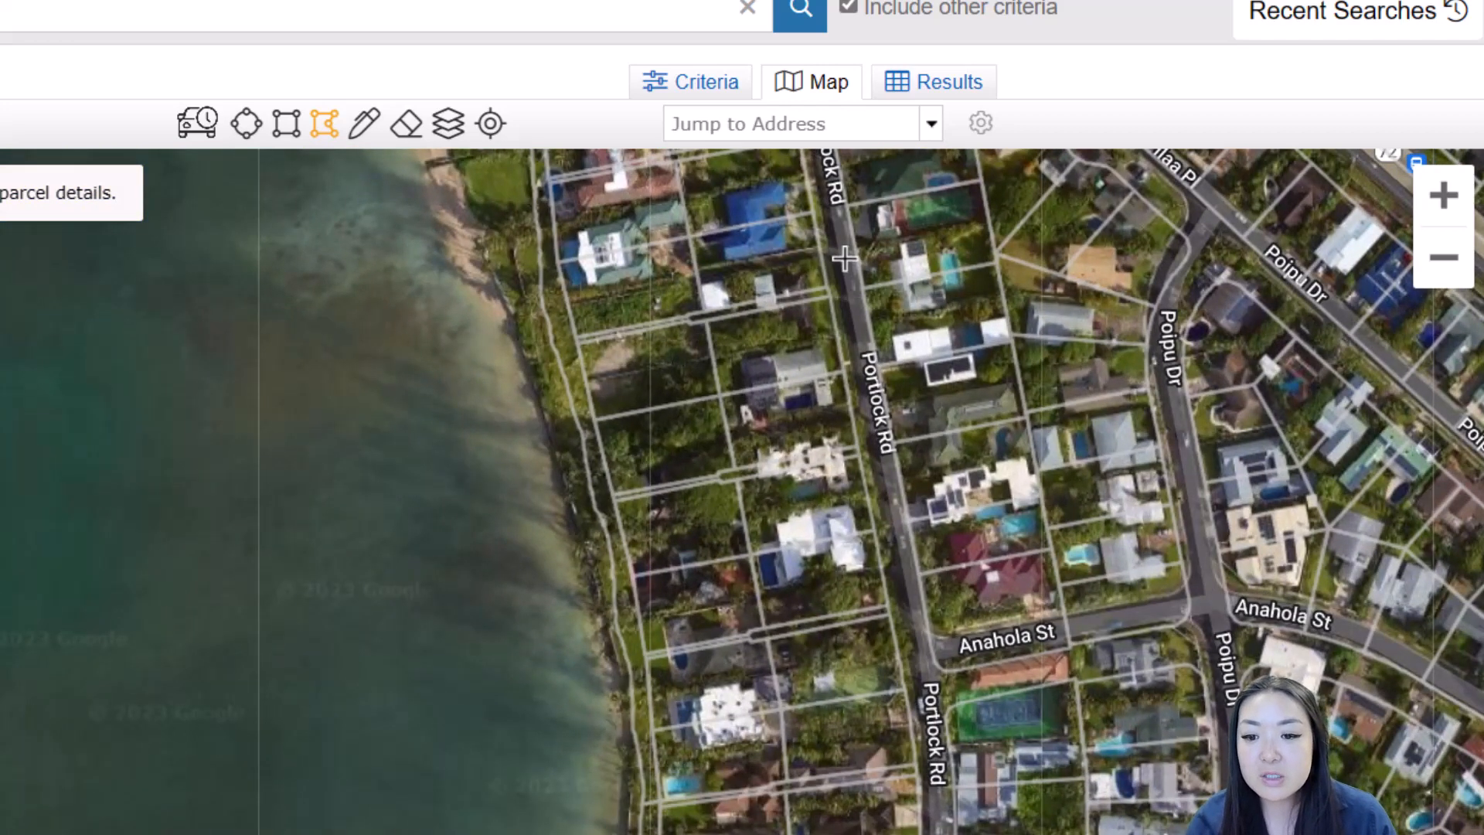
left_click(833, 210)
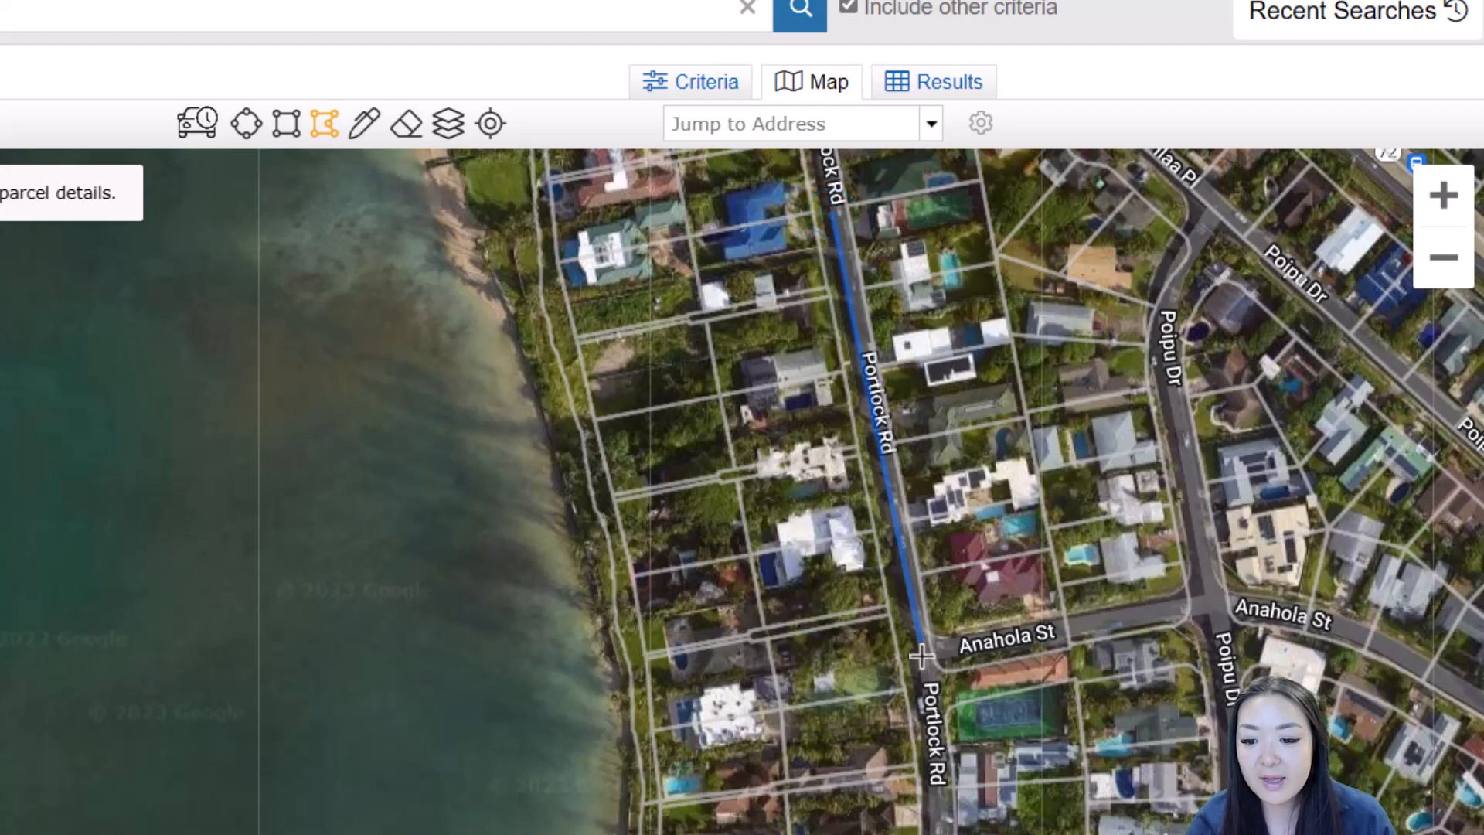
scroll(941, 749, "down", 2)
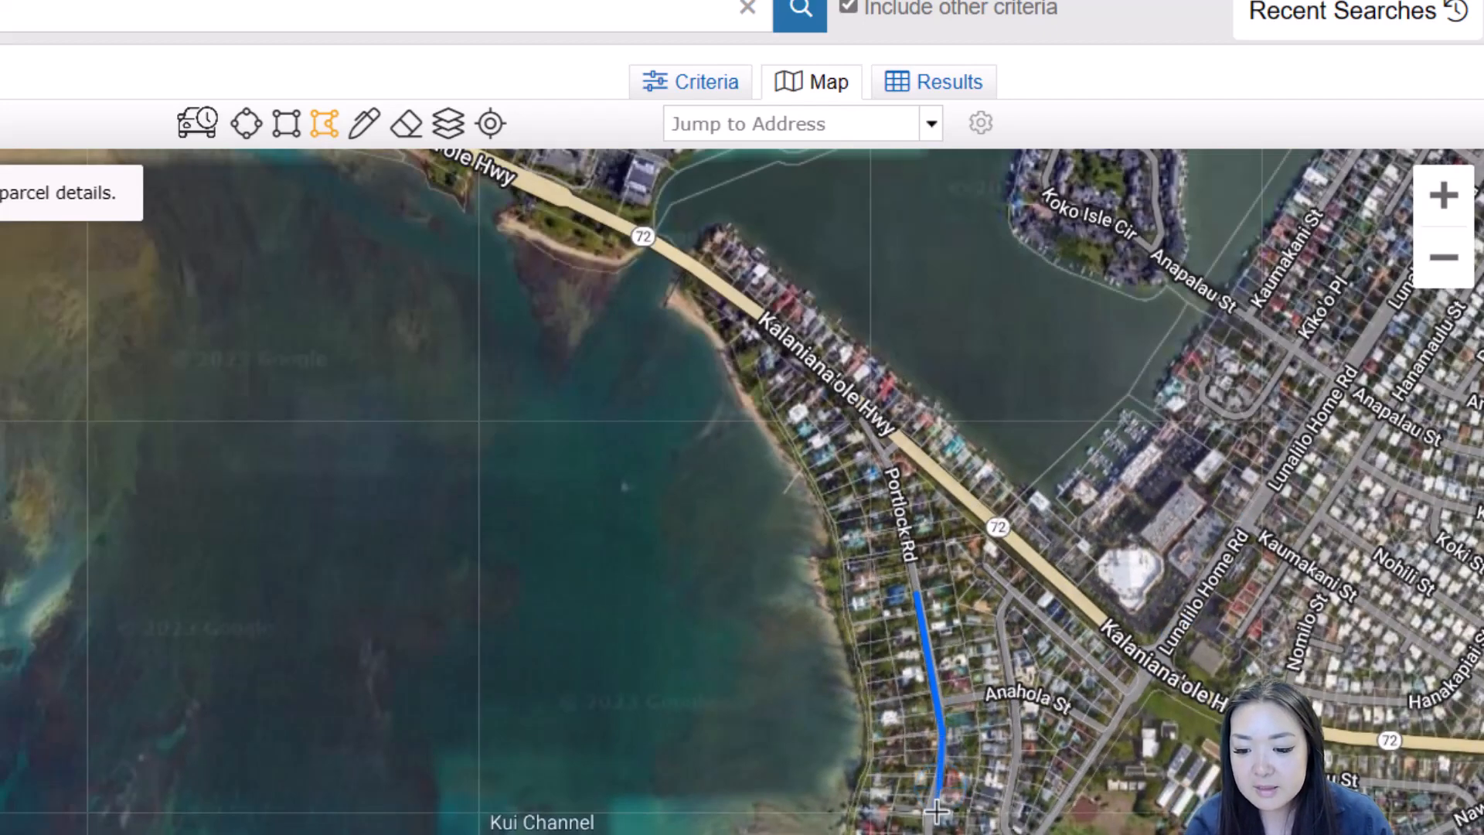
scroll(938, 808, "down", 1)
scroll(940, 806, "up", 2)
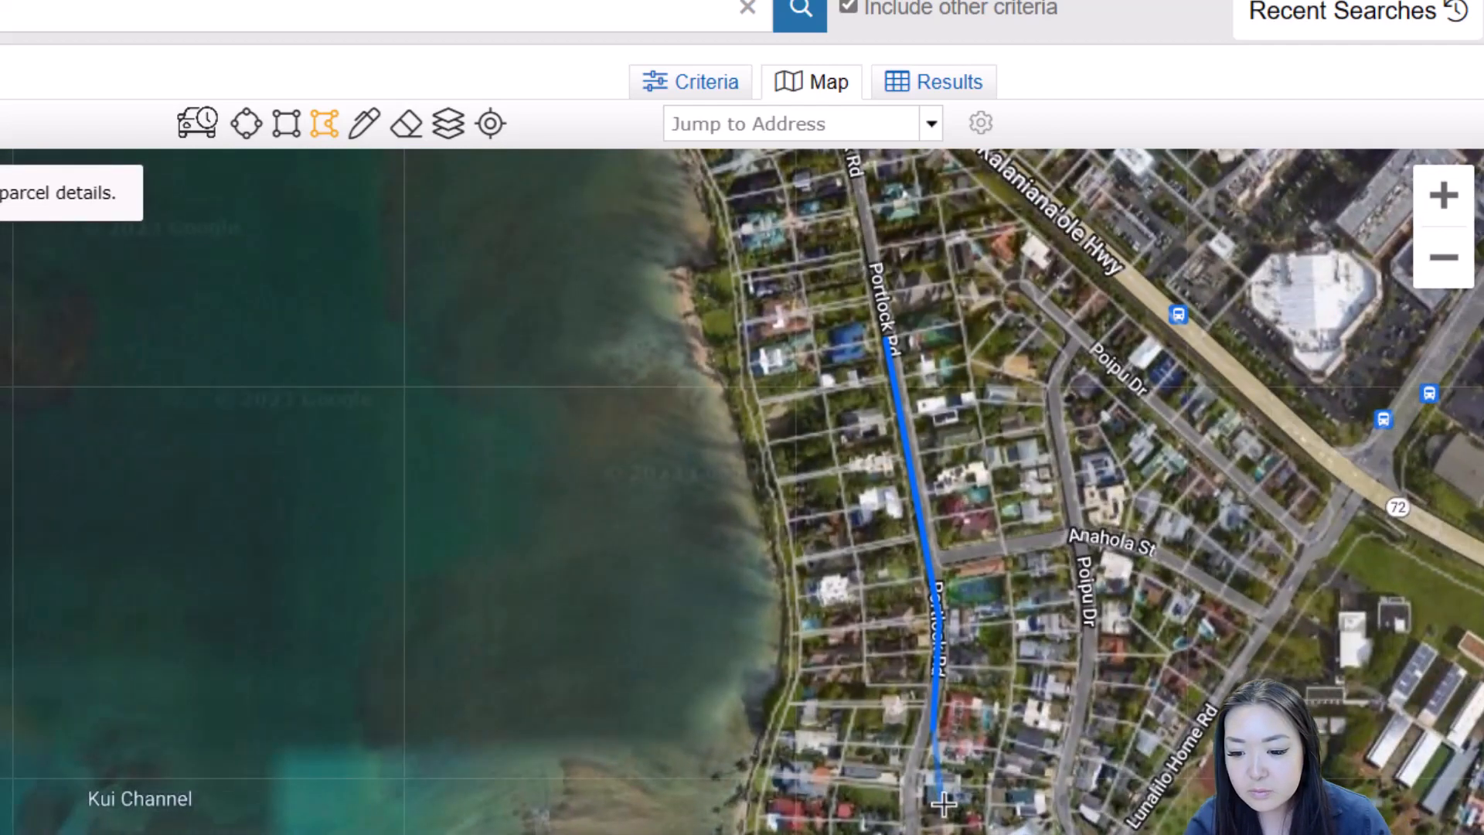
left_click(912, 781)
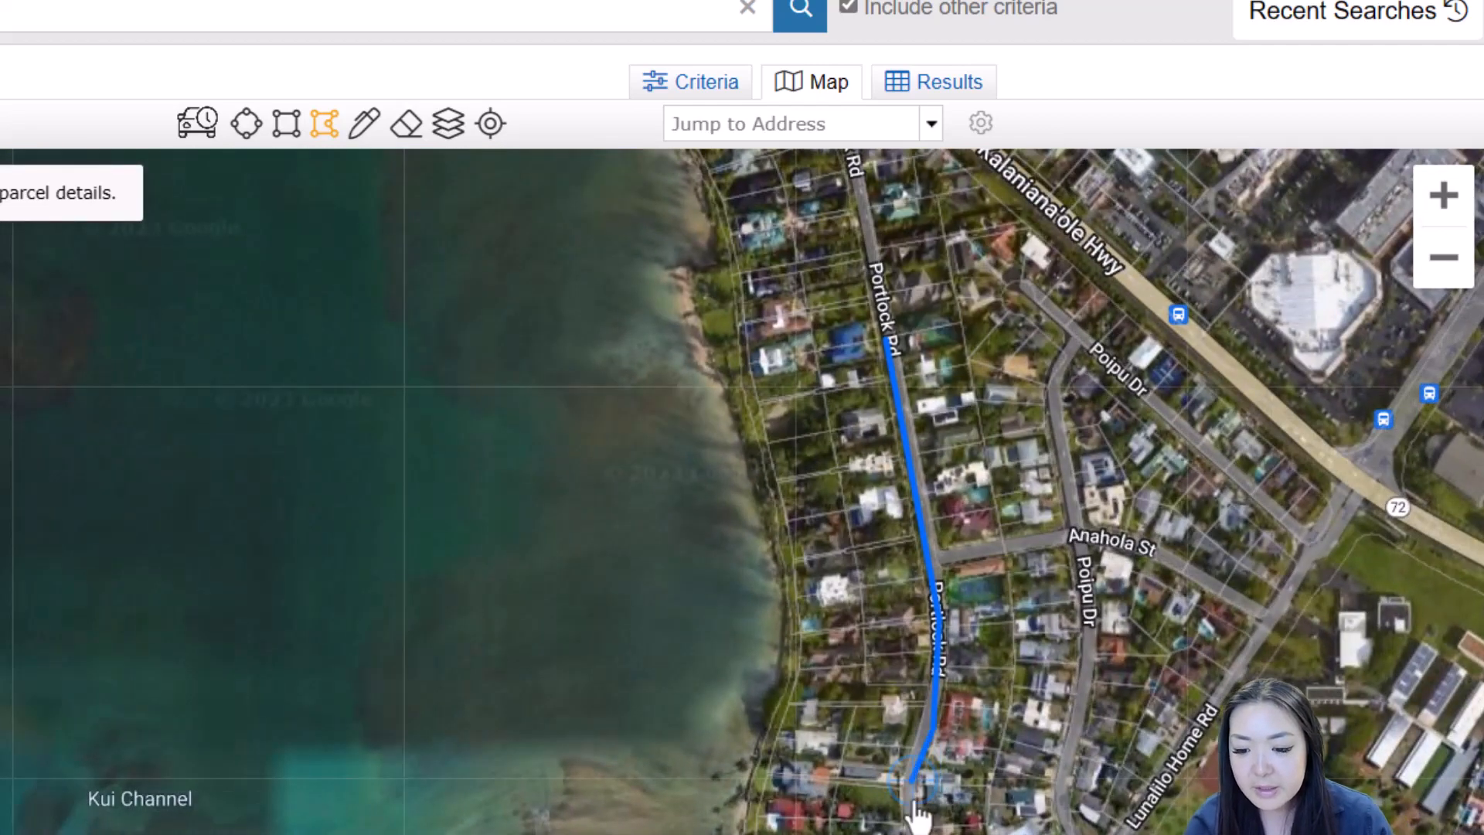
scroll(915, 834, "down", 1)
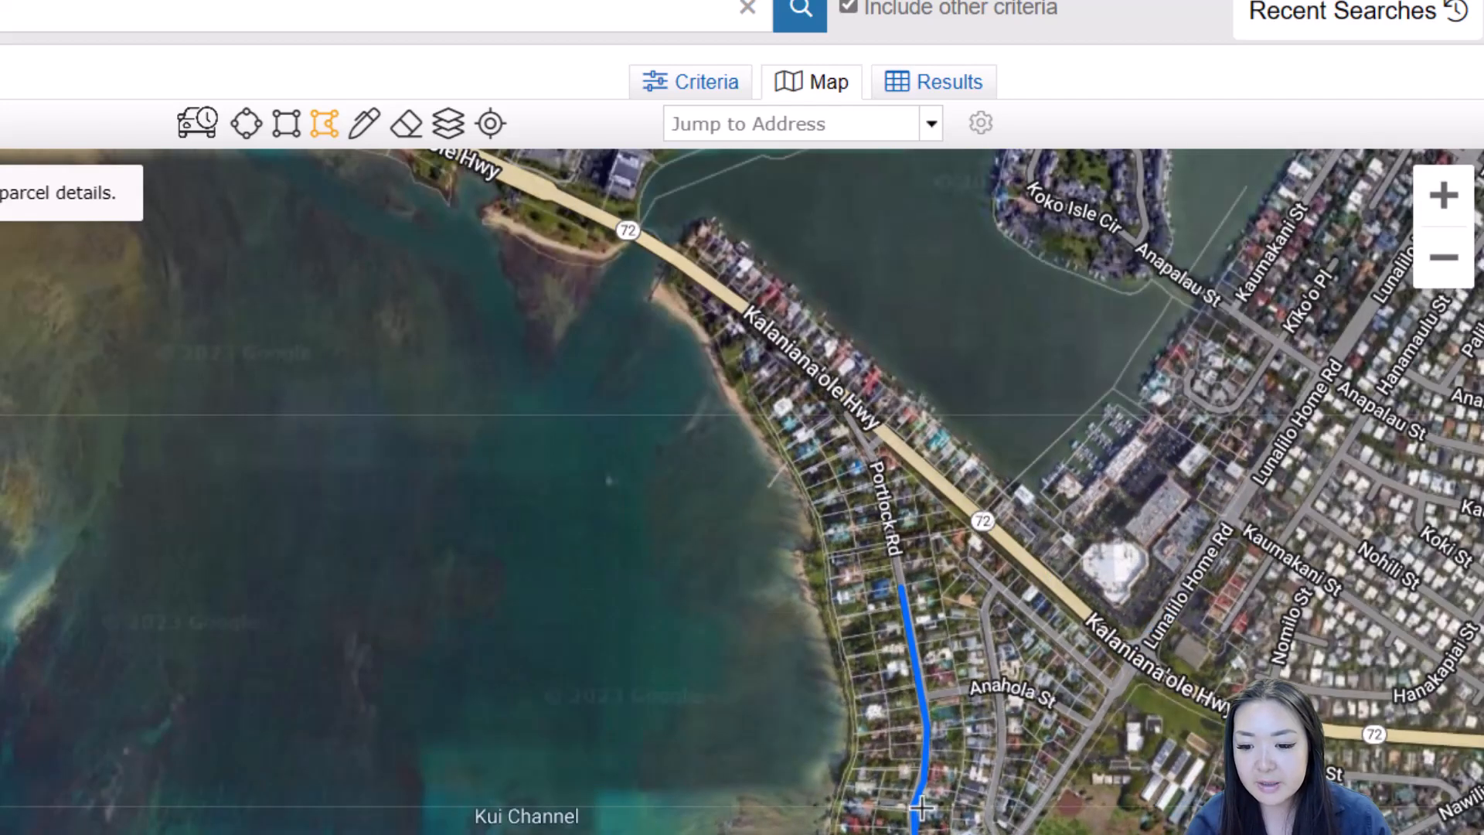
left_click_drag(915, 834, 820, 217)
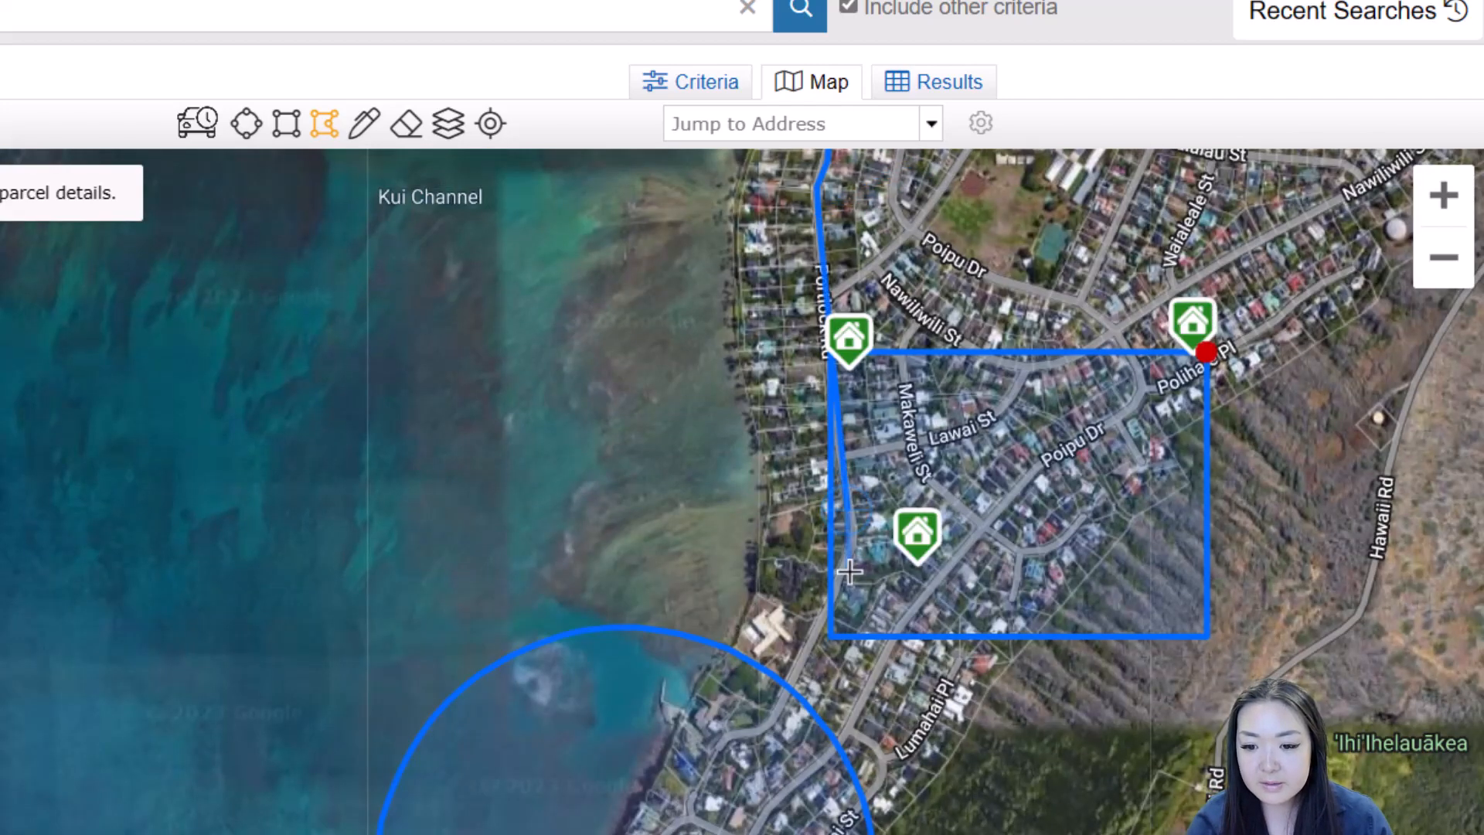
left_click(857, 546)
left_click(792, 691)
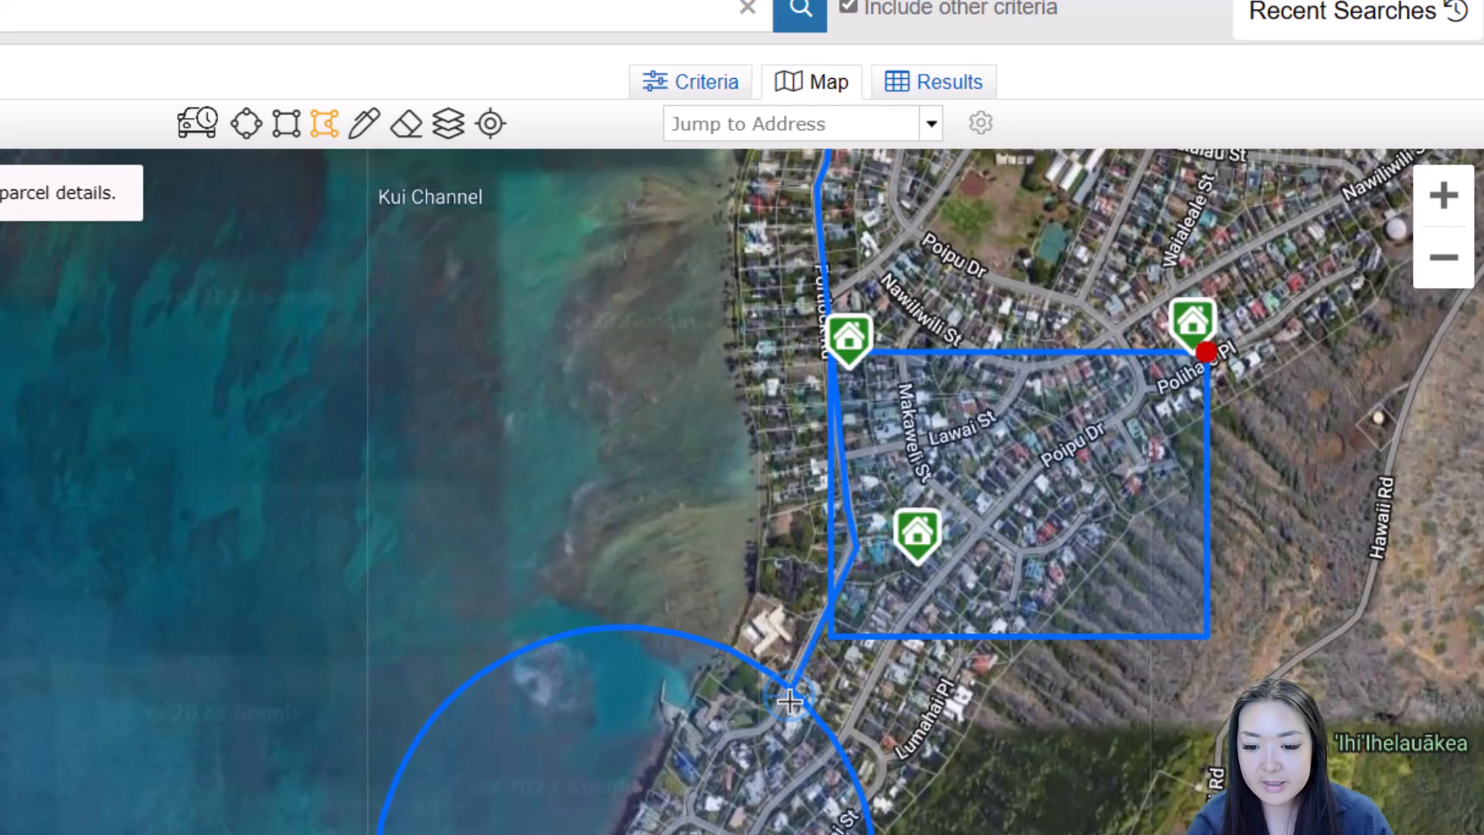
left_click(746, 741)
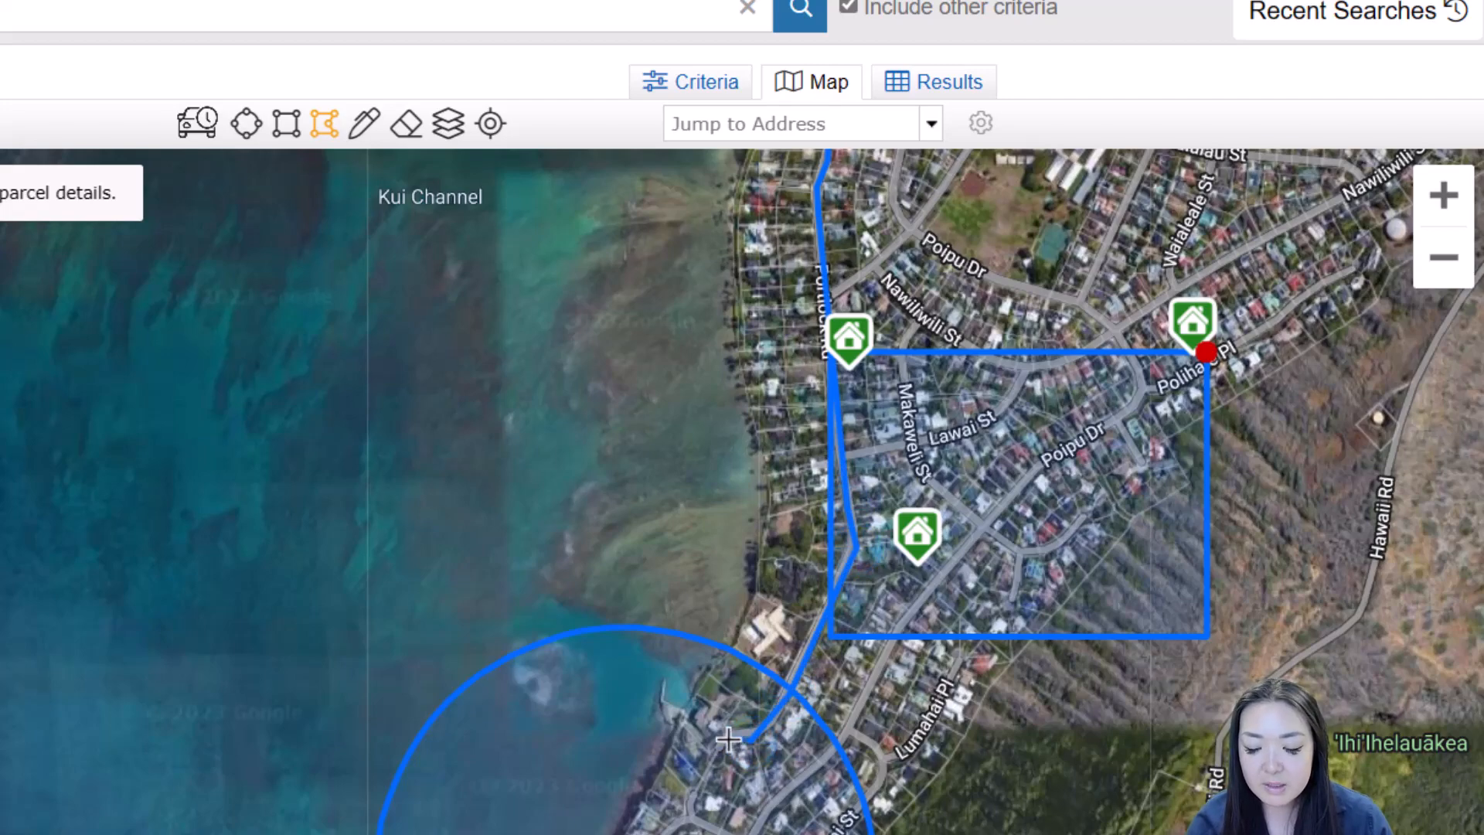
left_click(729, 738)
left_click(702, 787)
Trace the polygon around the southern tip, north along the shoreline to the highway, and close it
scroll(706, 784, "down", 1)
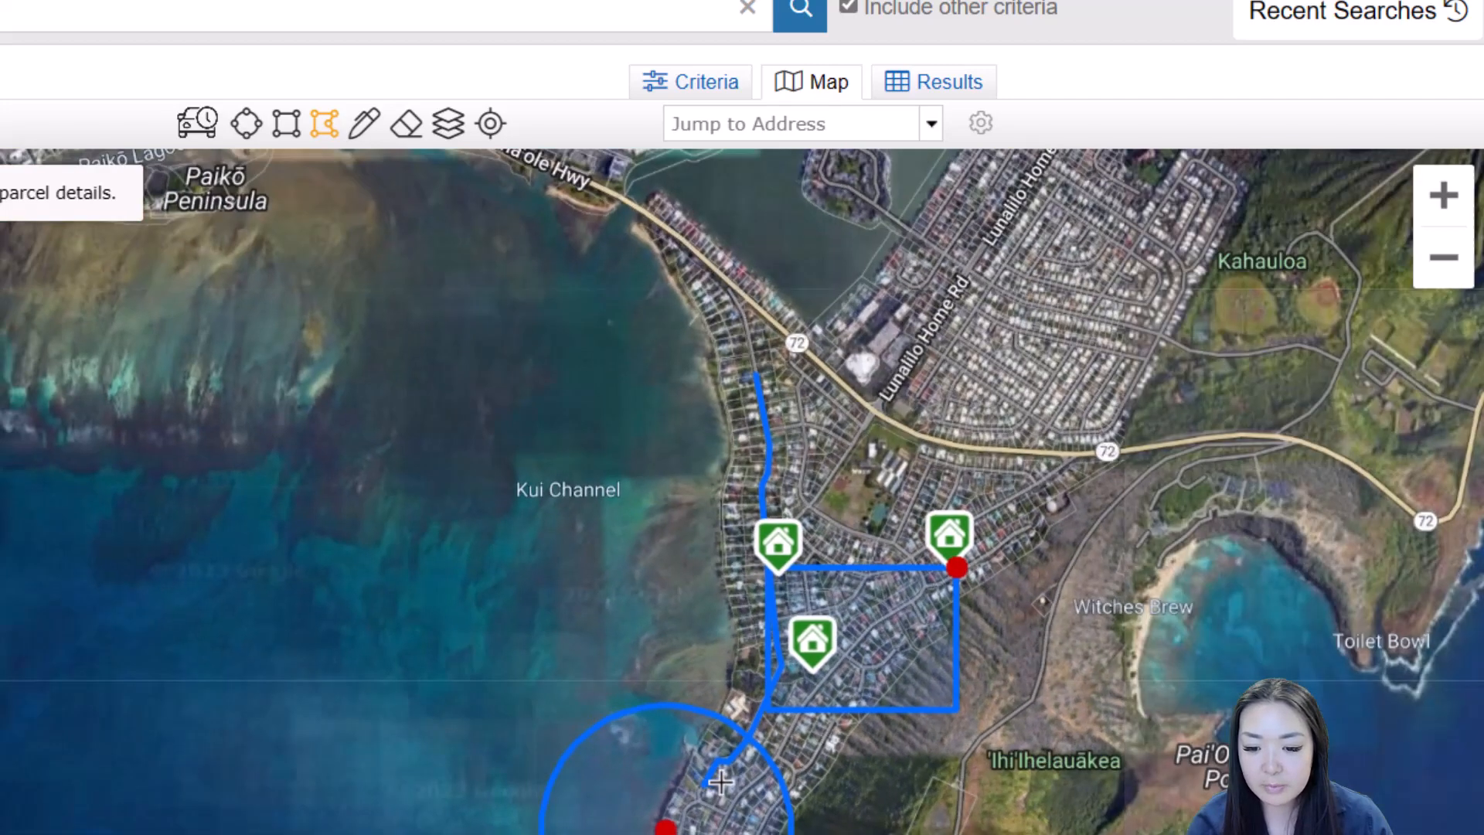
left_click_drag(725, 781, 725, 555)
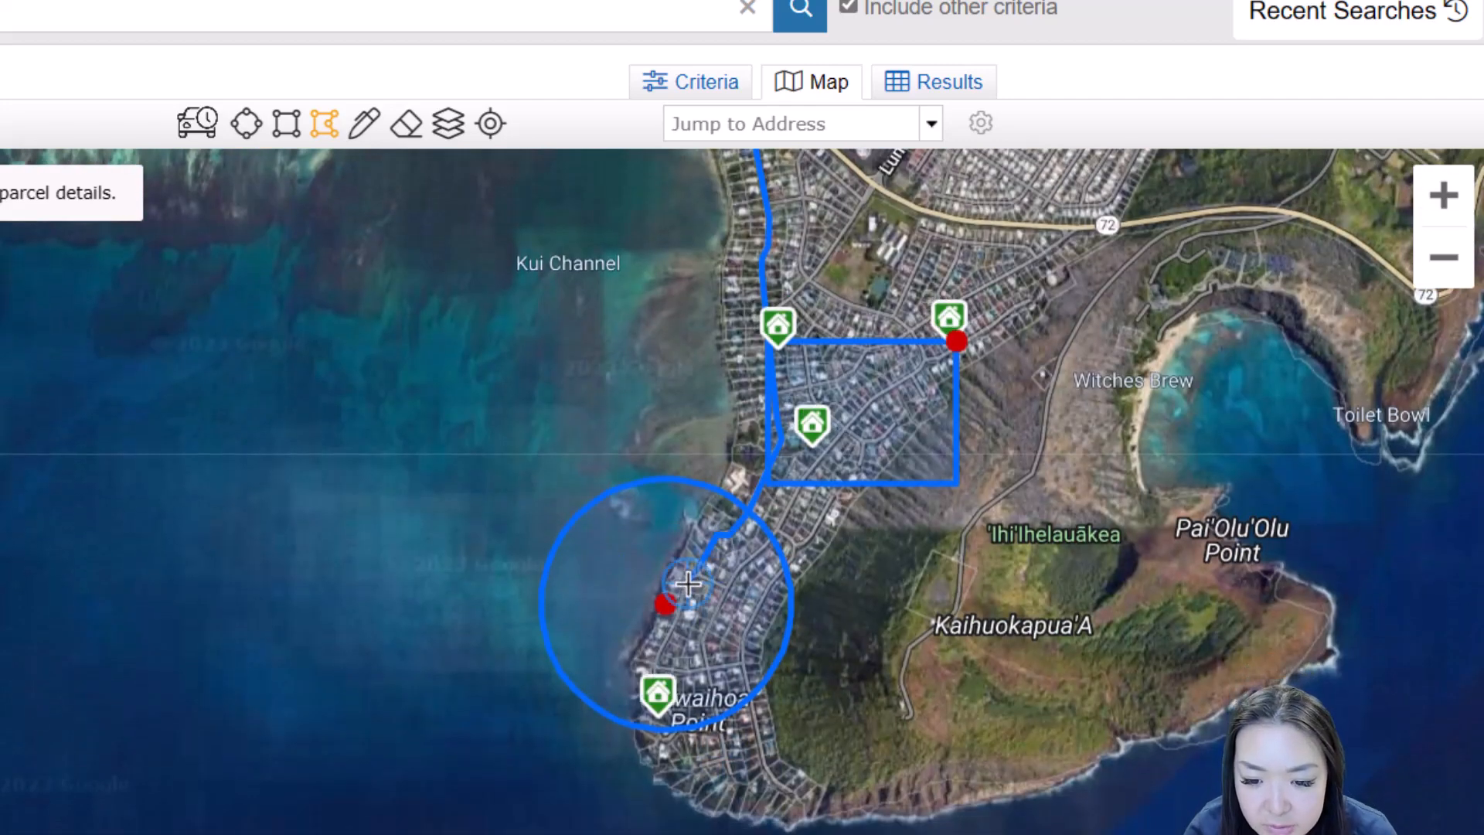
left_click(655, 671)
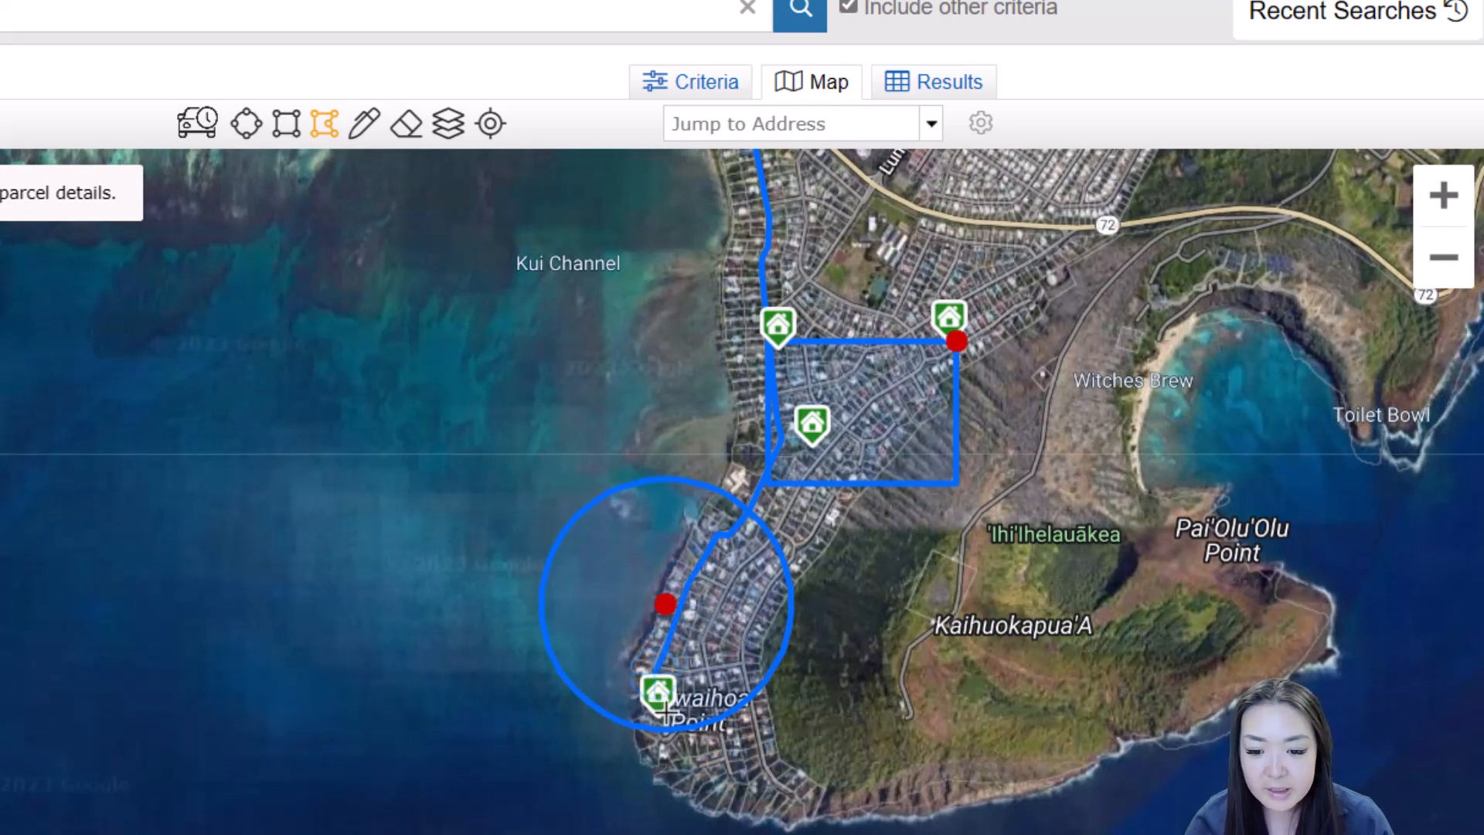
left_click(665, 728)
left_click(709, 785)
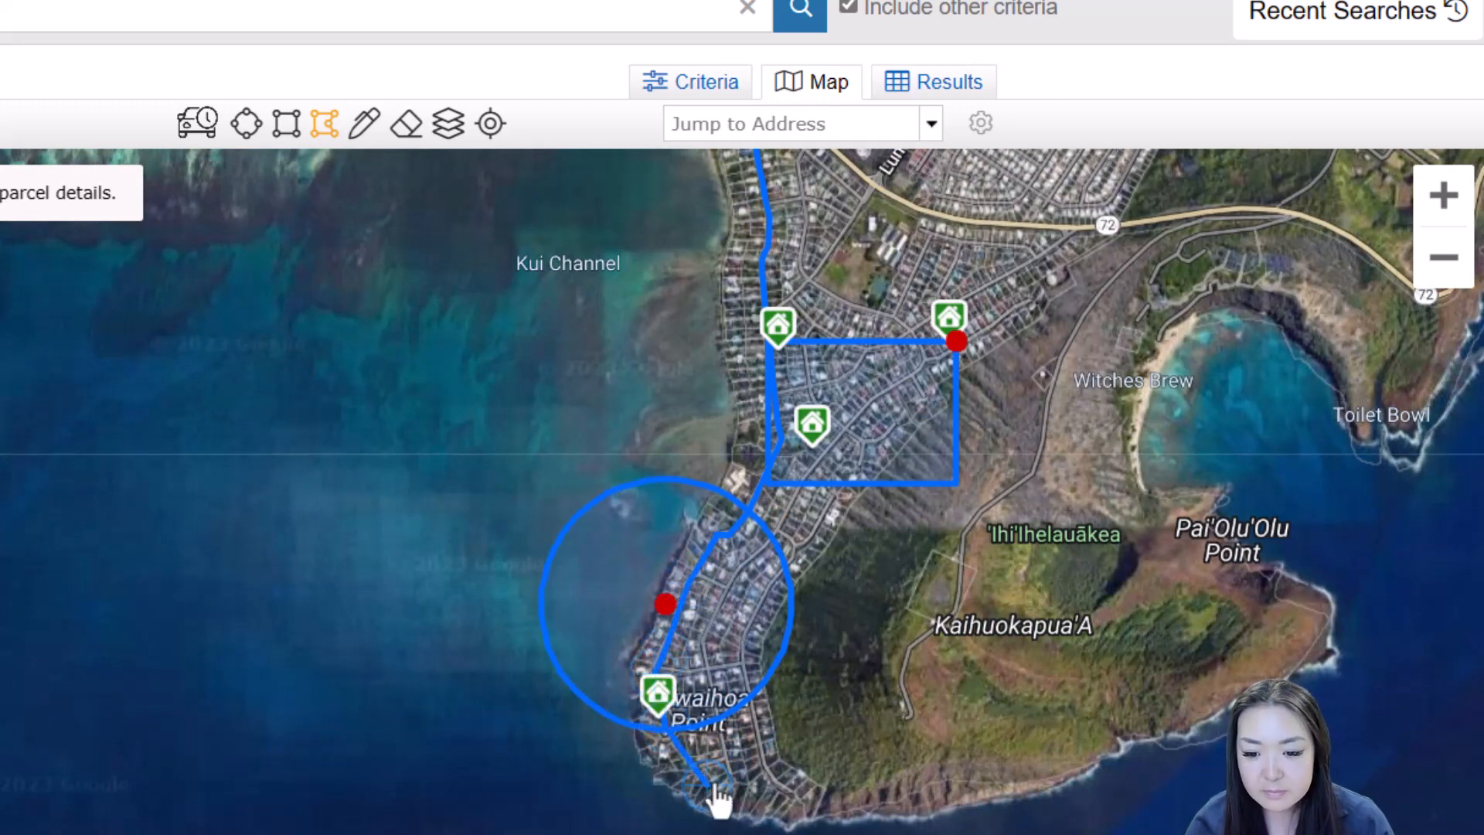
left_click(775, 777)
left_click(787, 759)
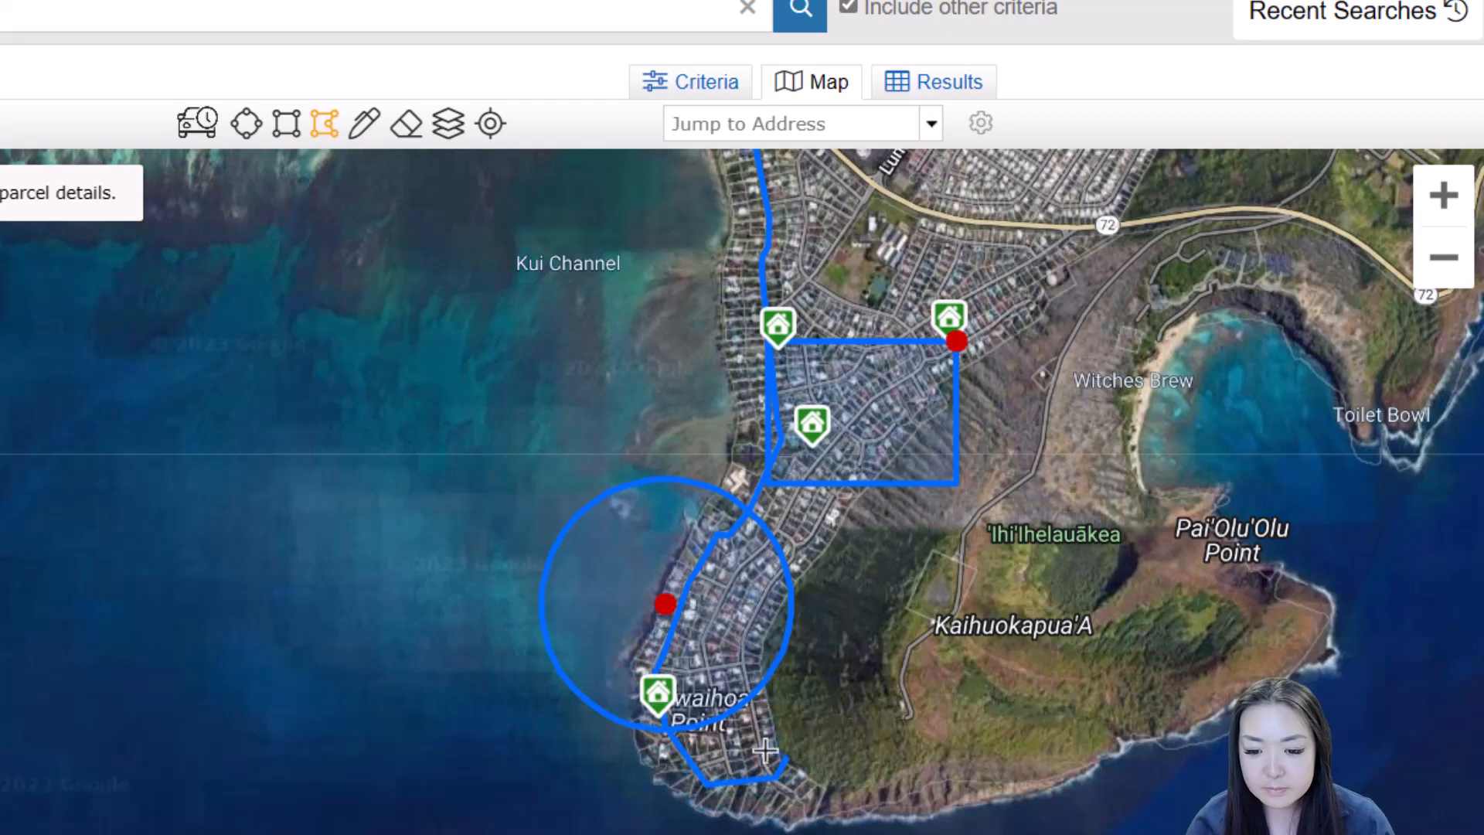
left_click(661, 782)
left_click(633, 657)
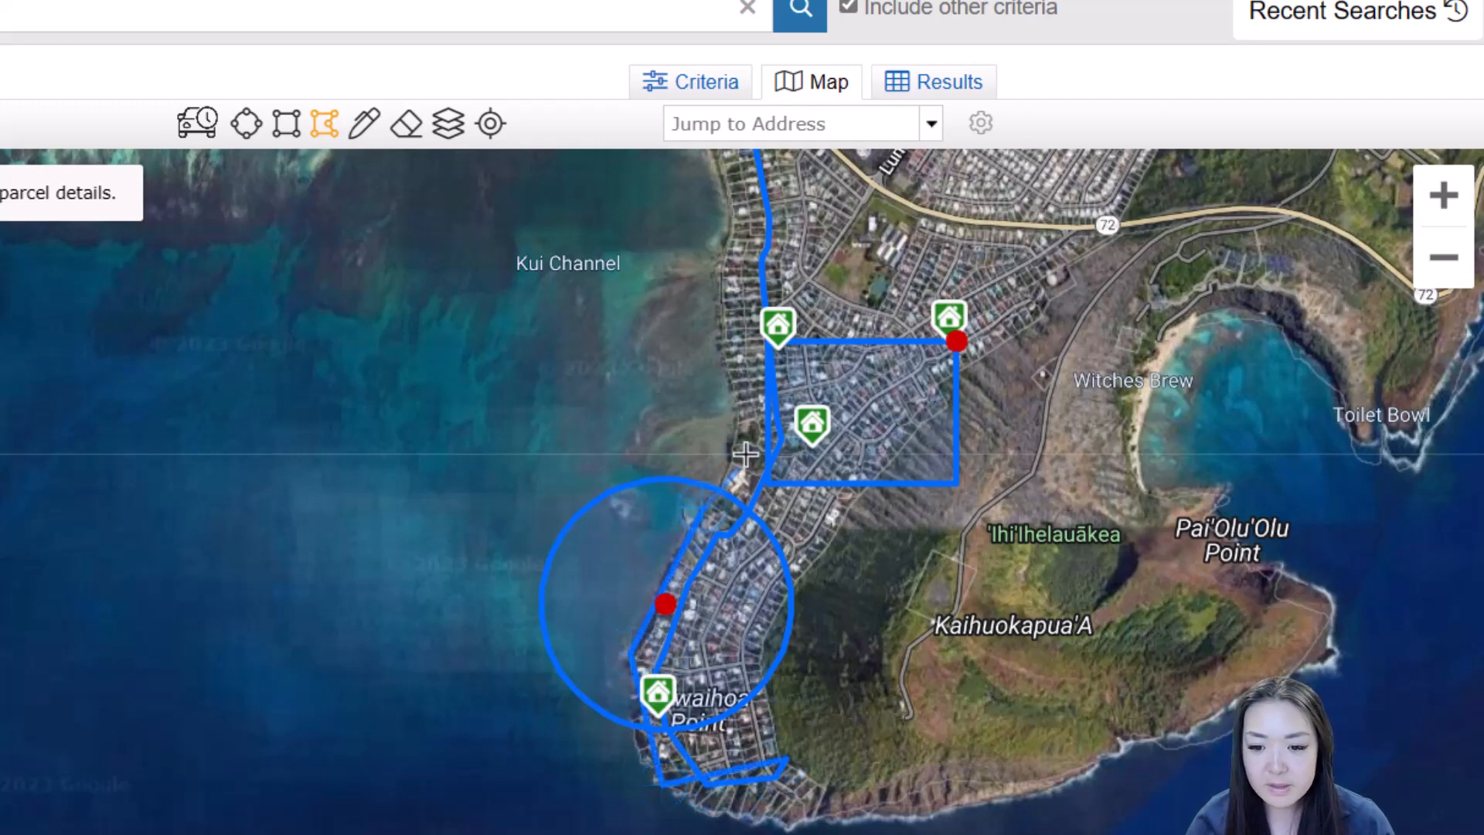
left_click(735, 403)
left_click(726, 219)
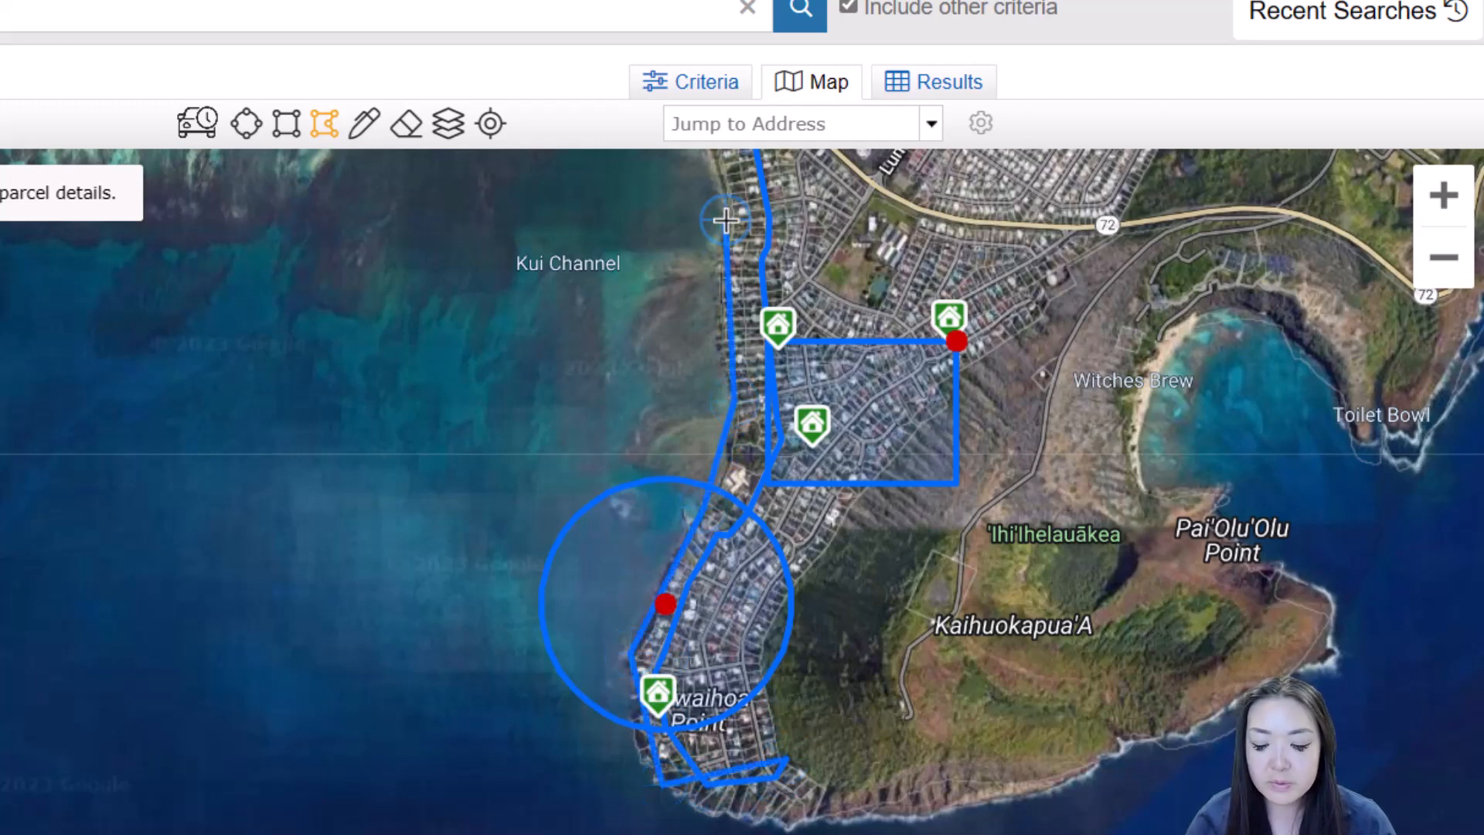
scroll(730, 234, "up", 1)
scroll(622, 289, "up", 1)
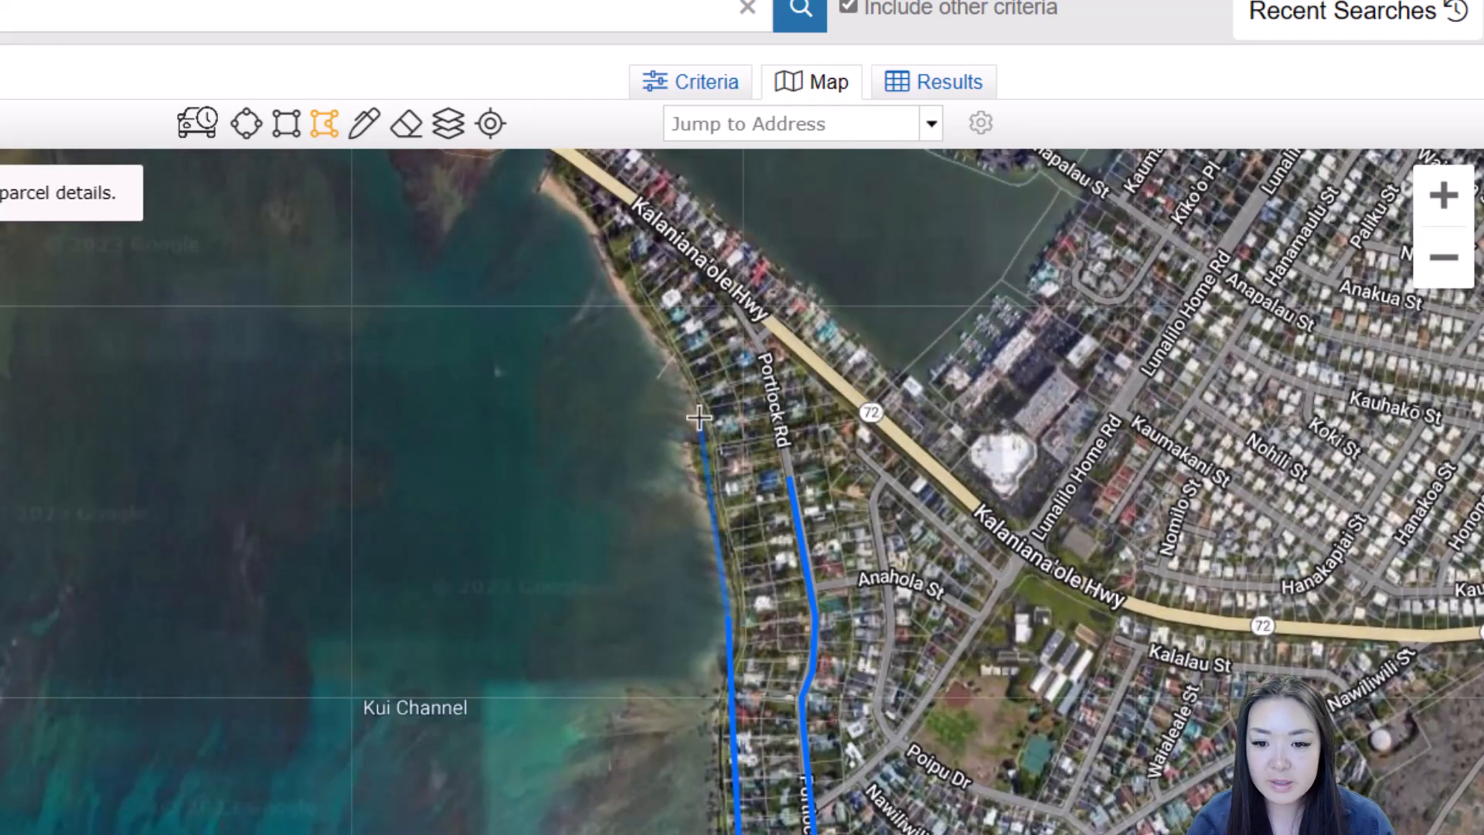
left_click(556, 169)
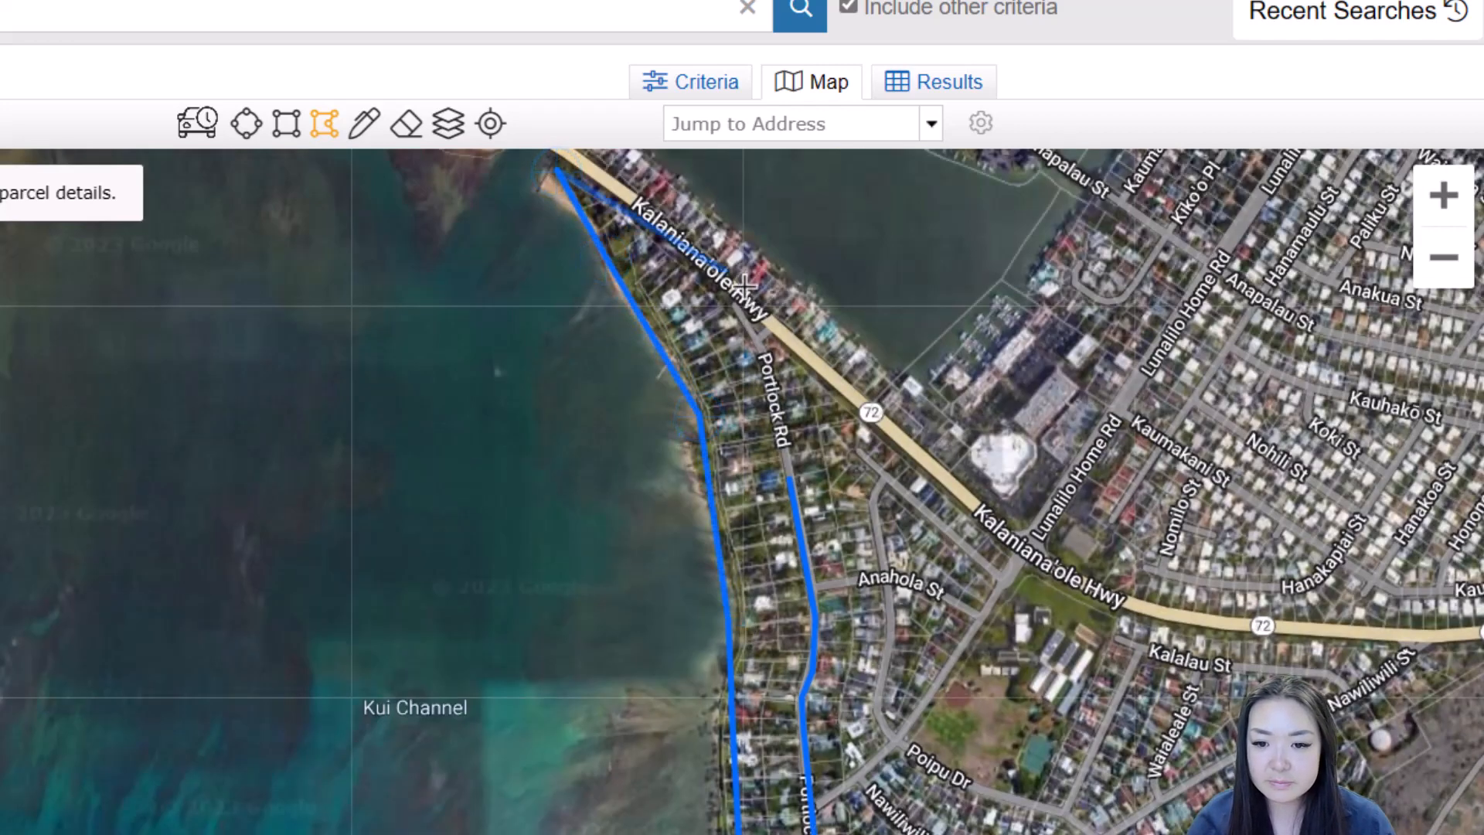
left_click(763, 334)
left_click(790, 481)
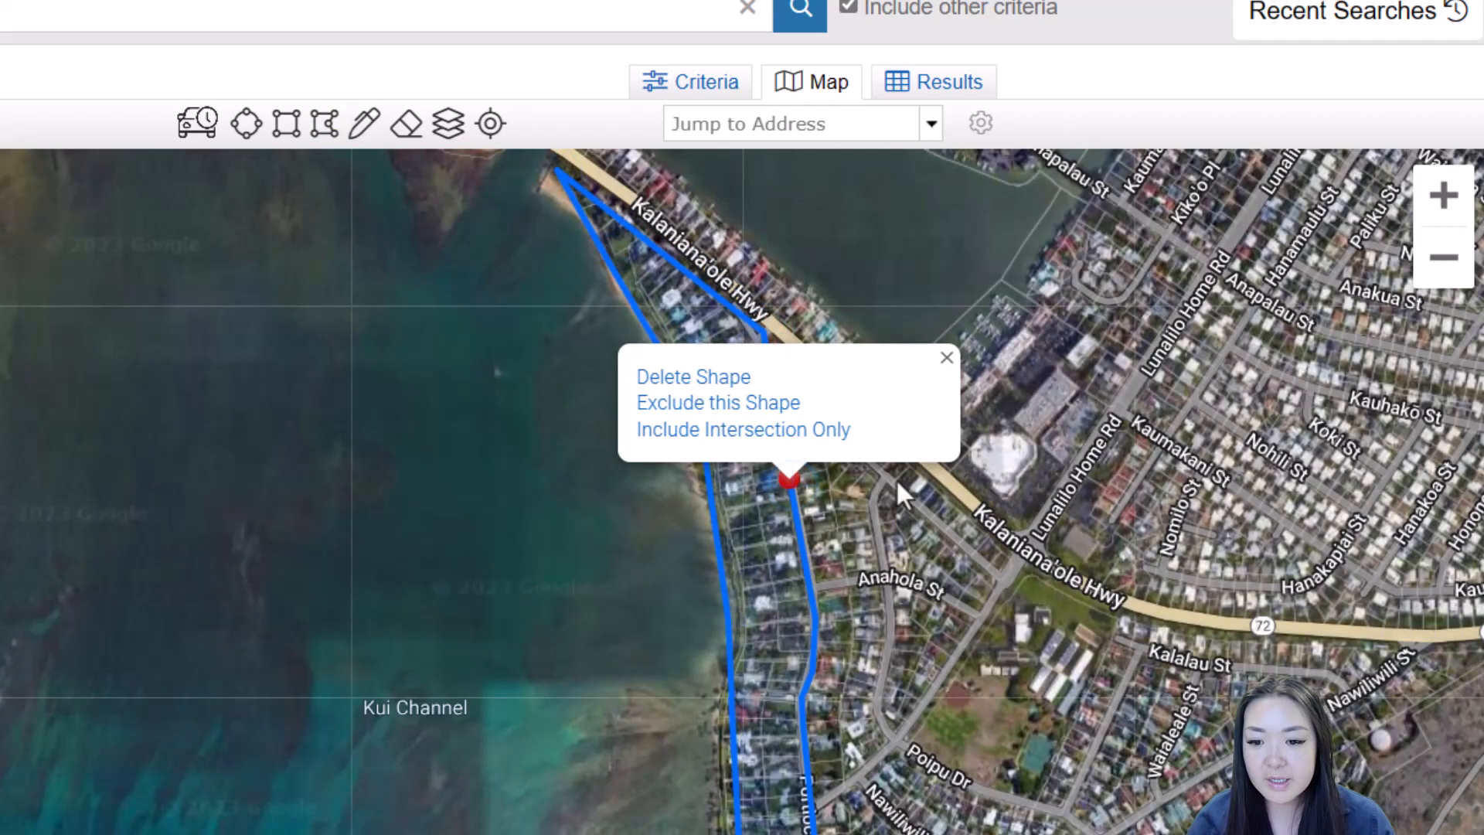
Drag the polygon's southern corners outward so it encloses the Poipu Dr shoreline lots
left_click(947, 360)
left_click_drag(834, 735, 813, 127)
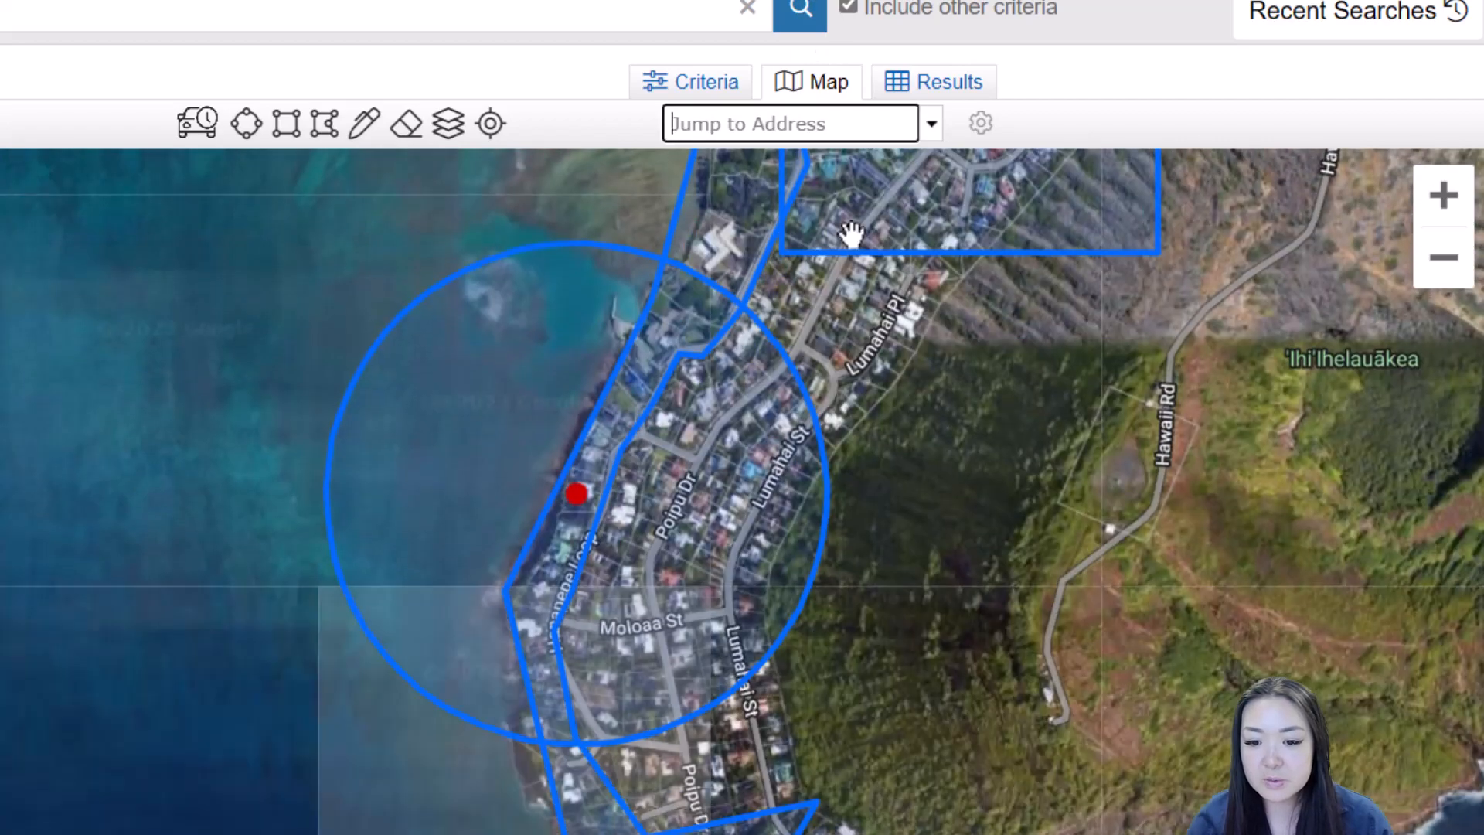
left_click_drag(848, 613, 841, 238)
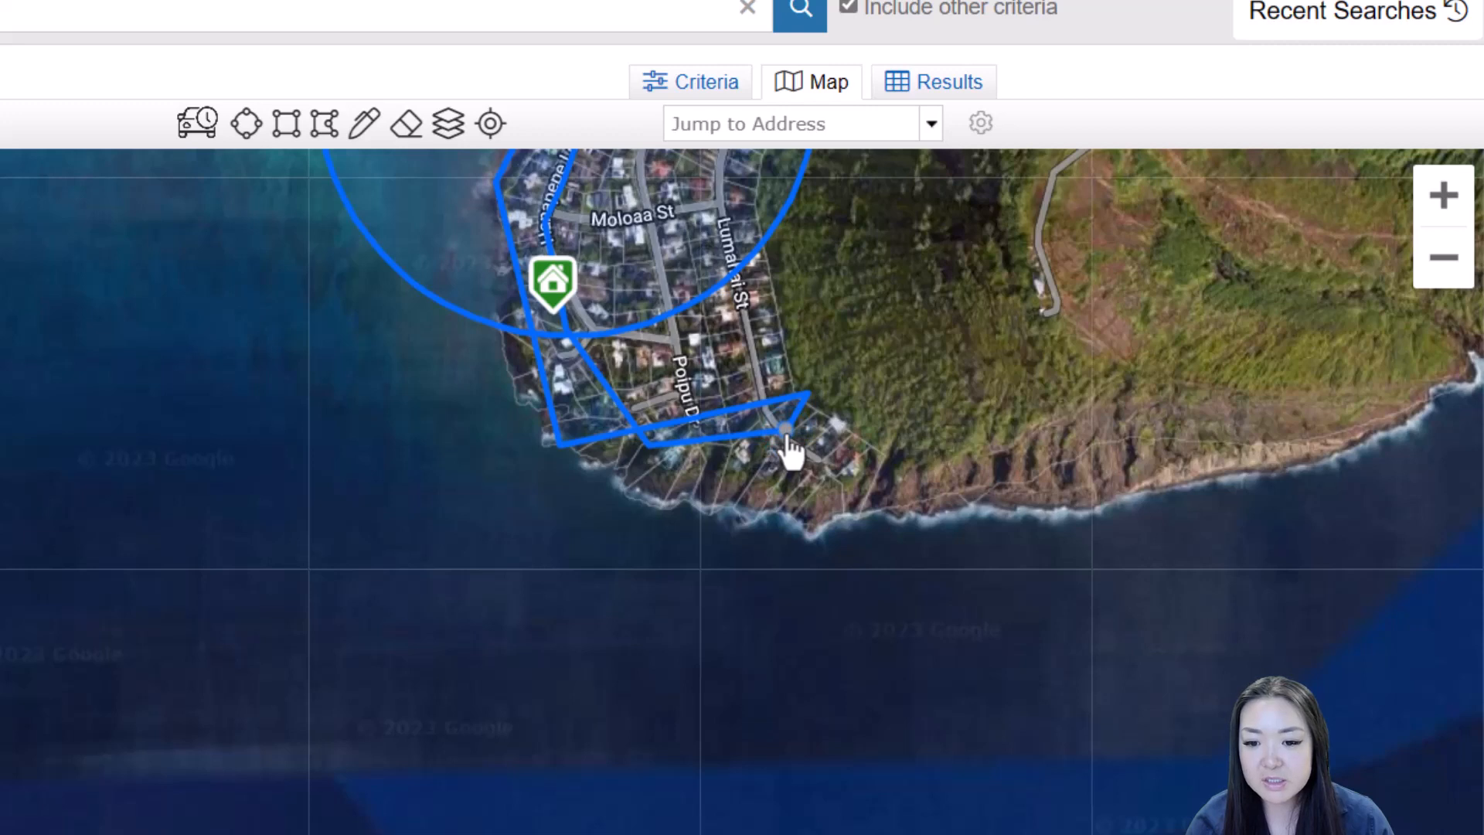
left_click_drag(785, 430, 639, 378)
left_click_drag(647, 445, 682, 341)
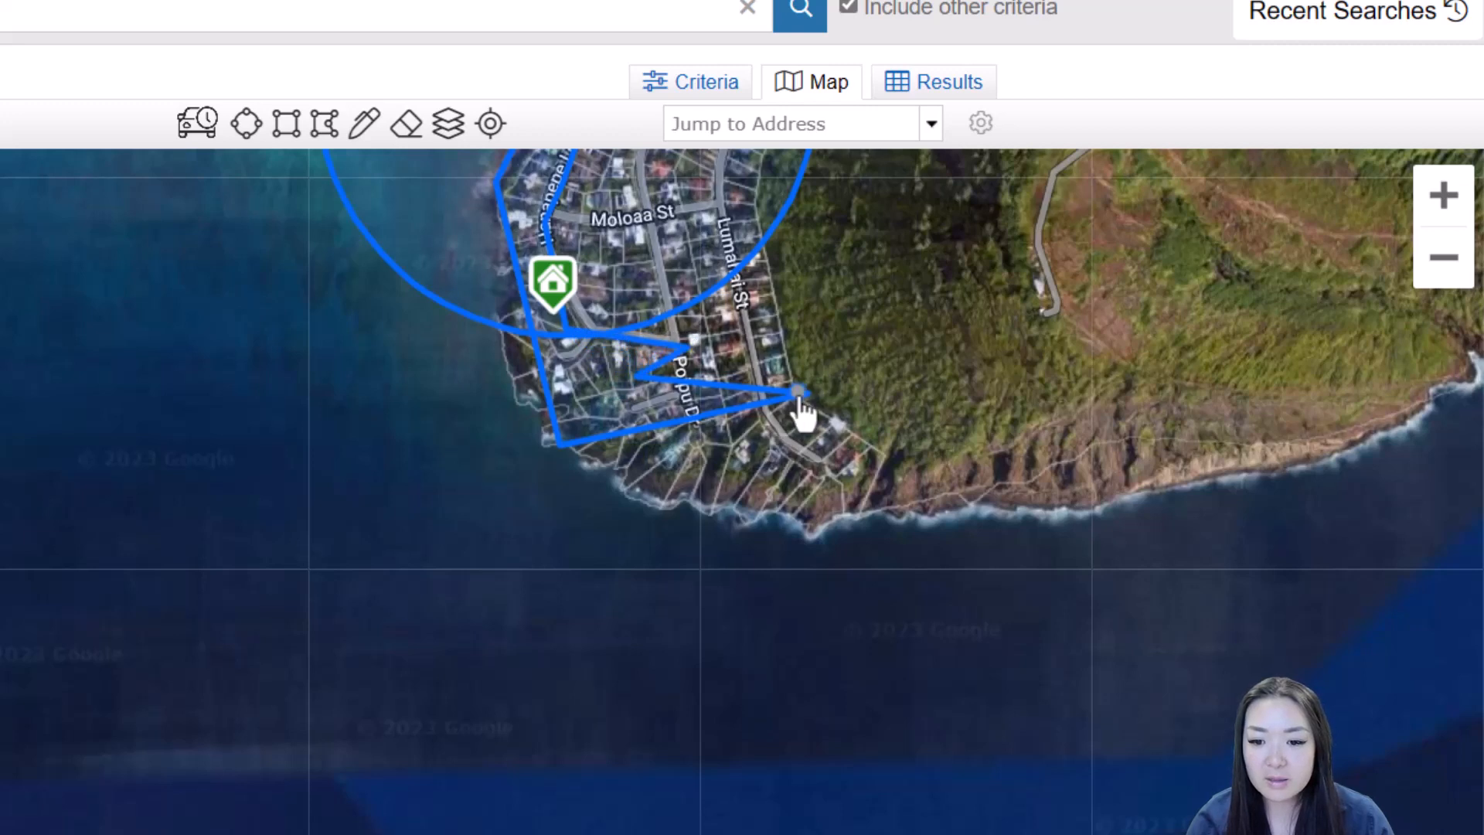
left_click_drag(807, 402, 644, 511)
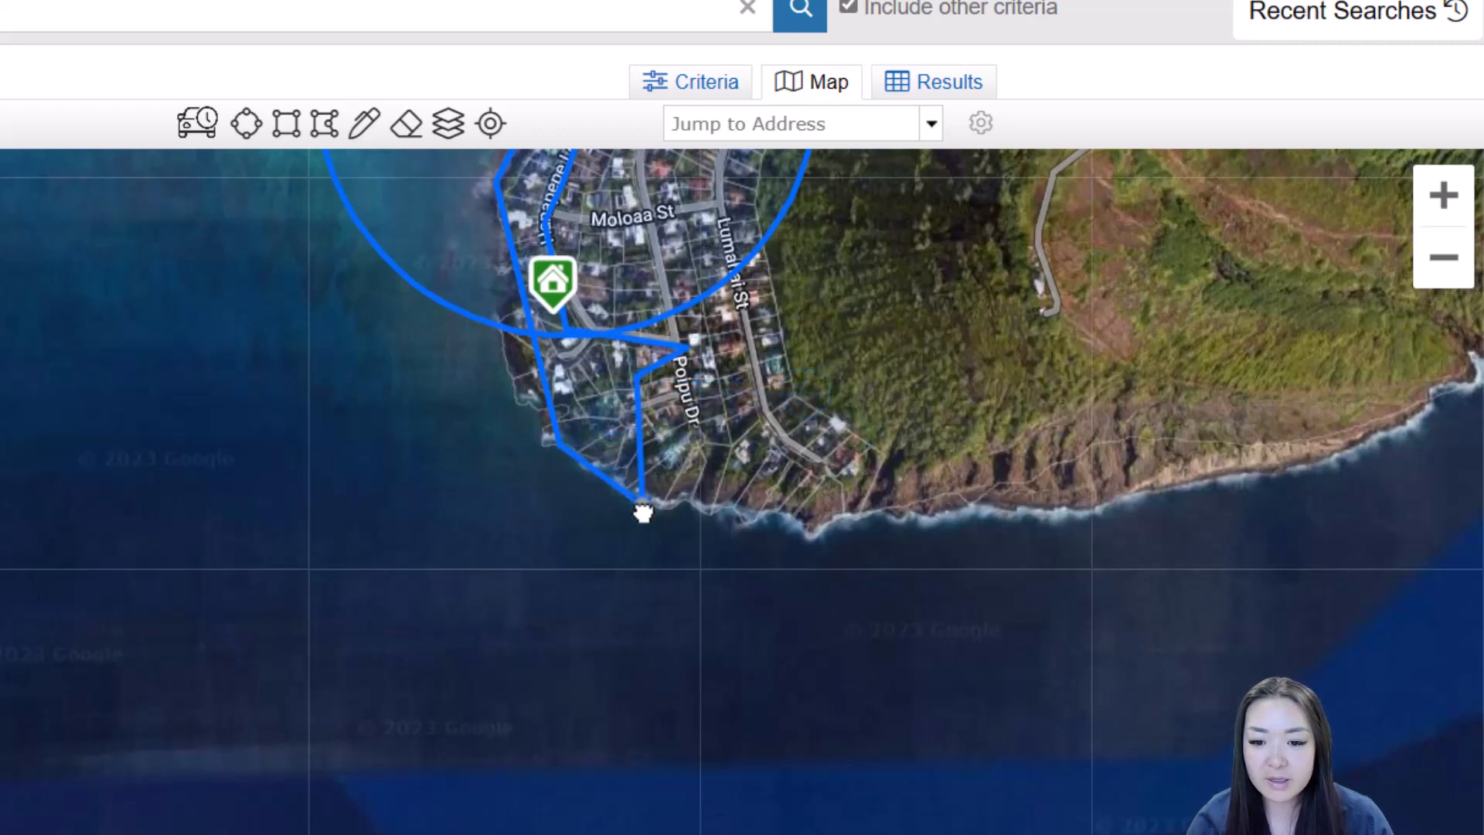
left_click_drag(640, 417, 817, 539)
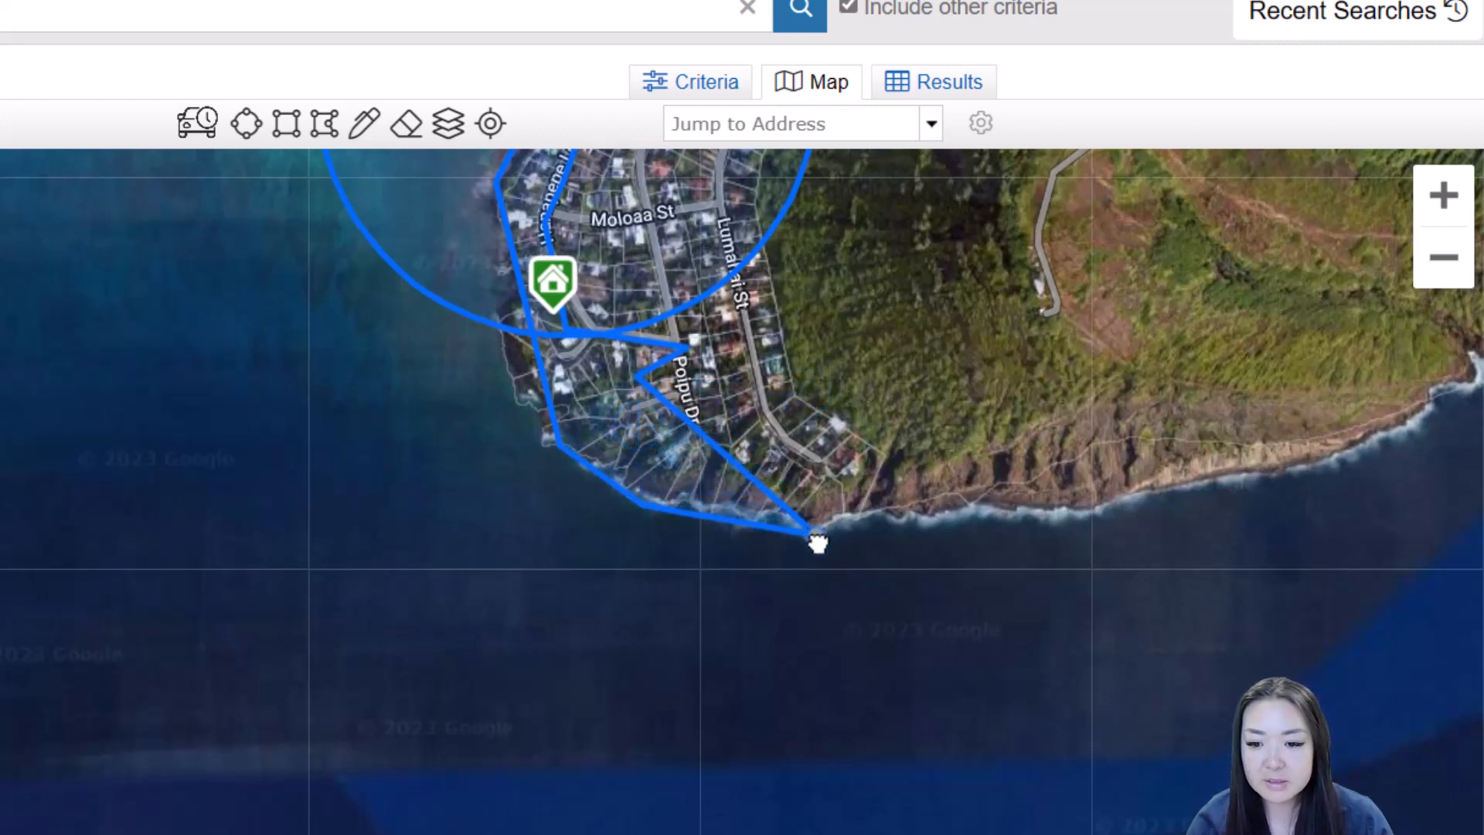
left_click_drag(719, 460, 850, 481)
left_click_drag(645, 375, 796, 442)
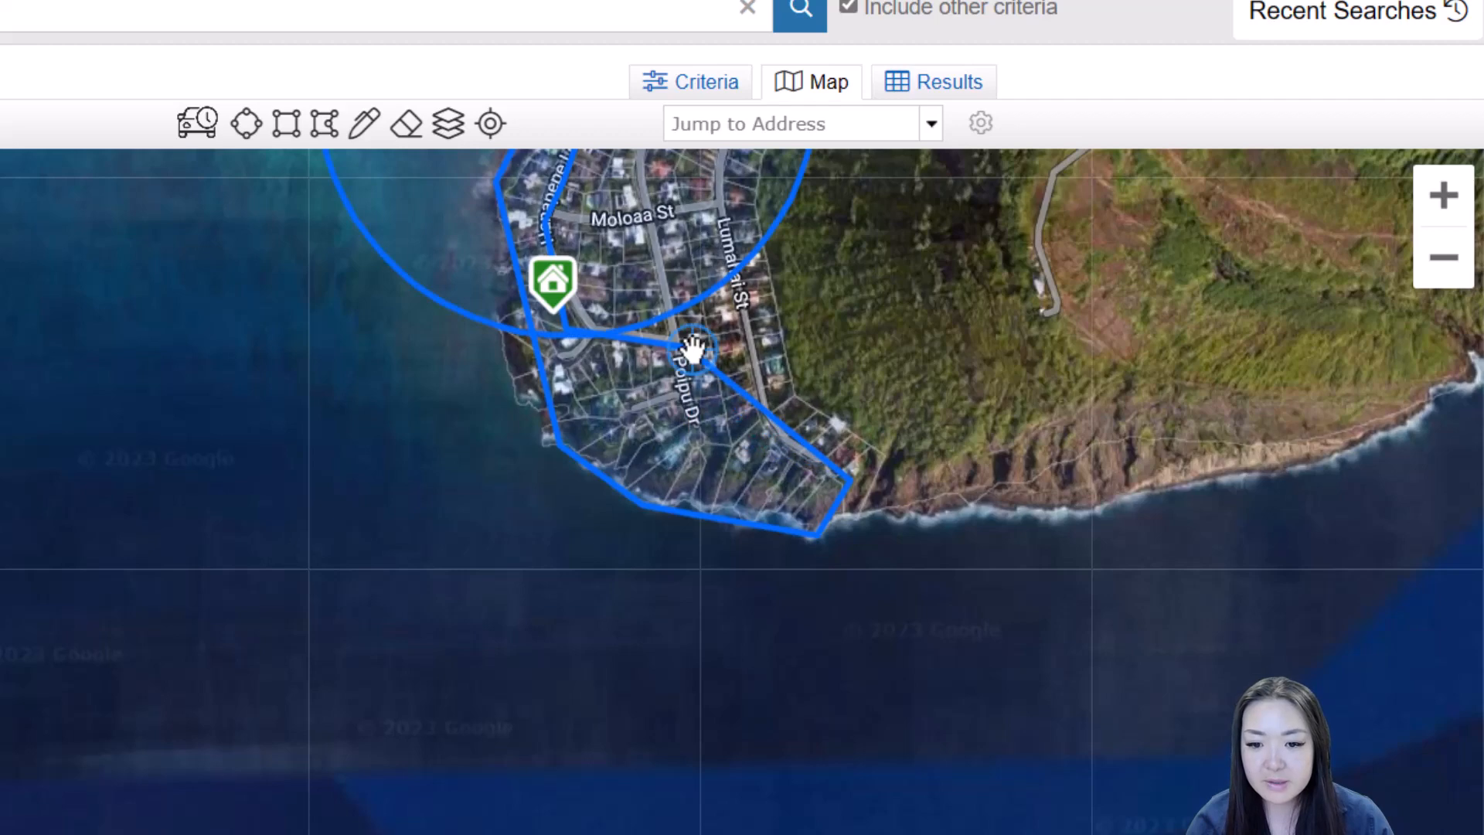
left_click_drag(692, 355, 686, 507)
left_click_drag(881, 334, 882, 506)
scroll(885, 518, "down", 3)
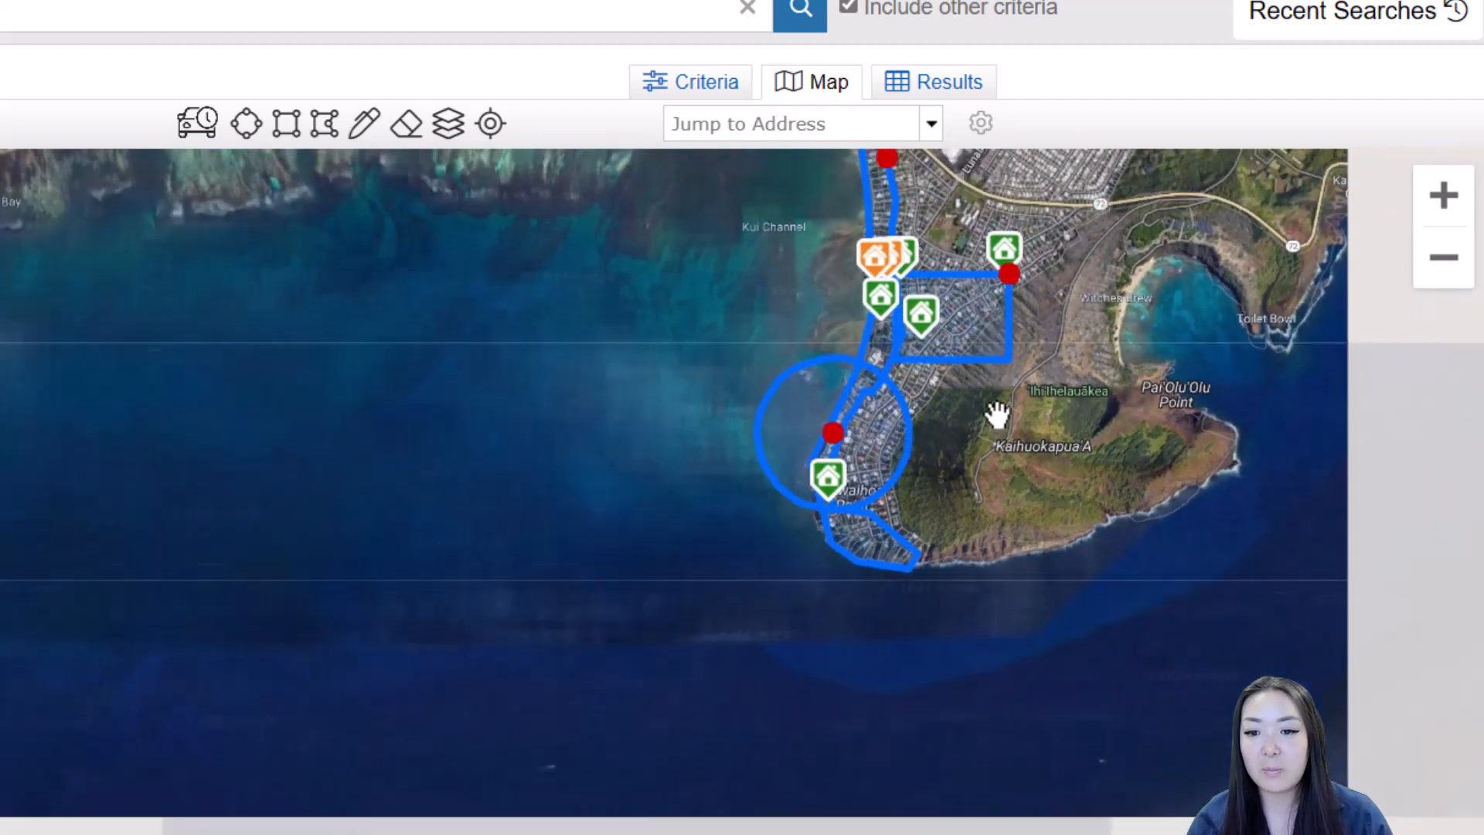
Review the circle's radius details and the rectangle's shape options near Highway 72
left_click_drag(1125, 365, 1035, 487)
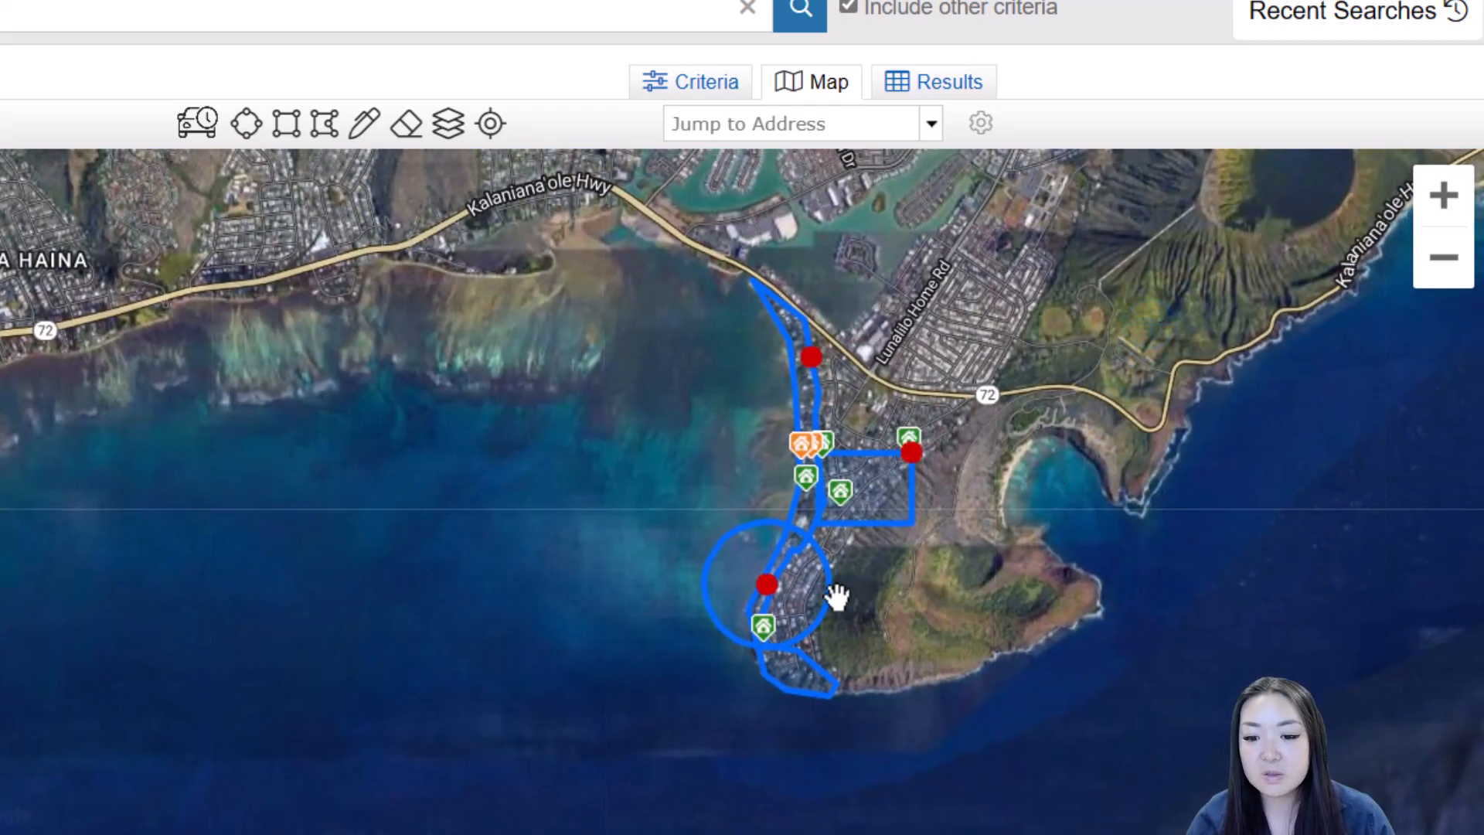
left_click(779, 588)
left_click(925, 415)
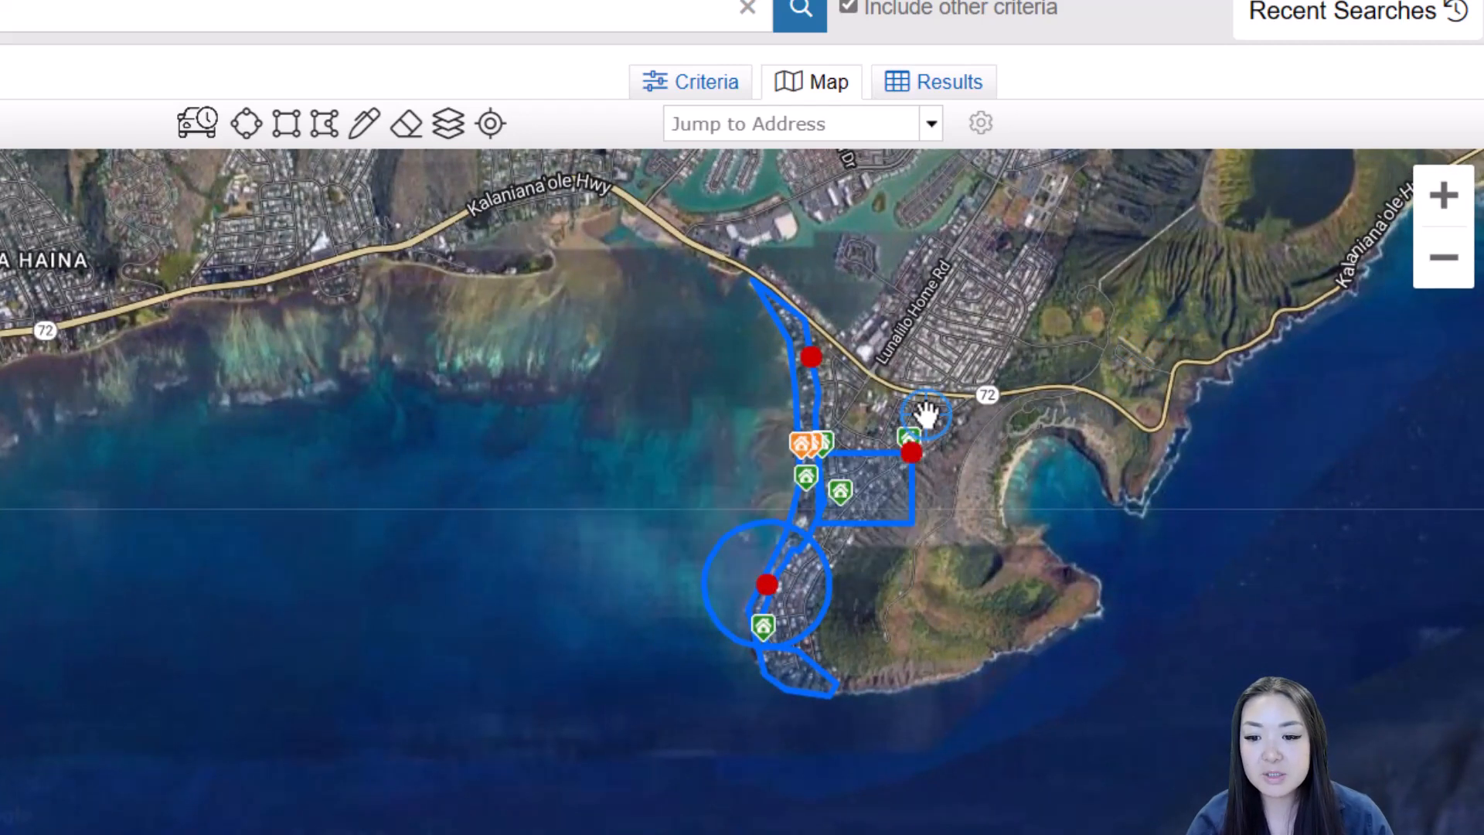
left_click(911, 452)
left_click(881, 511)
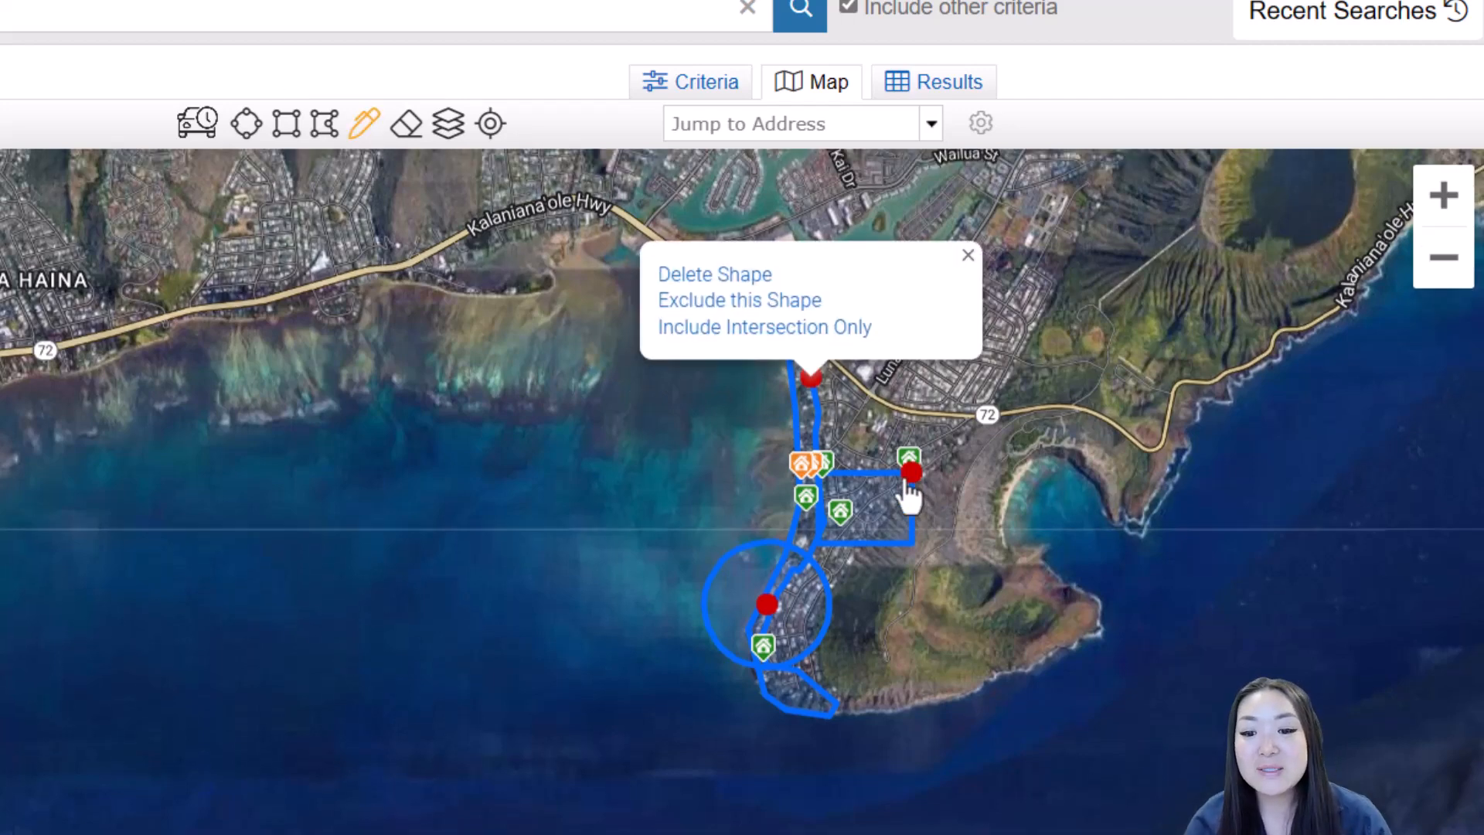
left_click(966, 258)
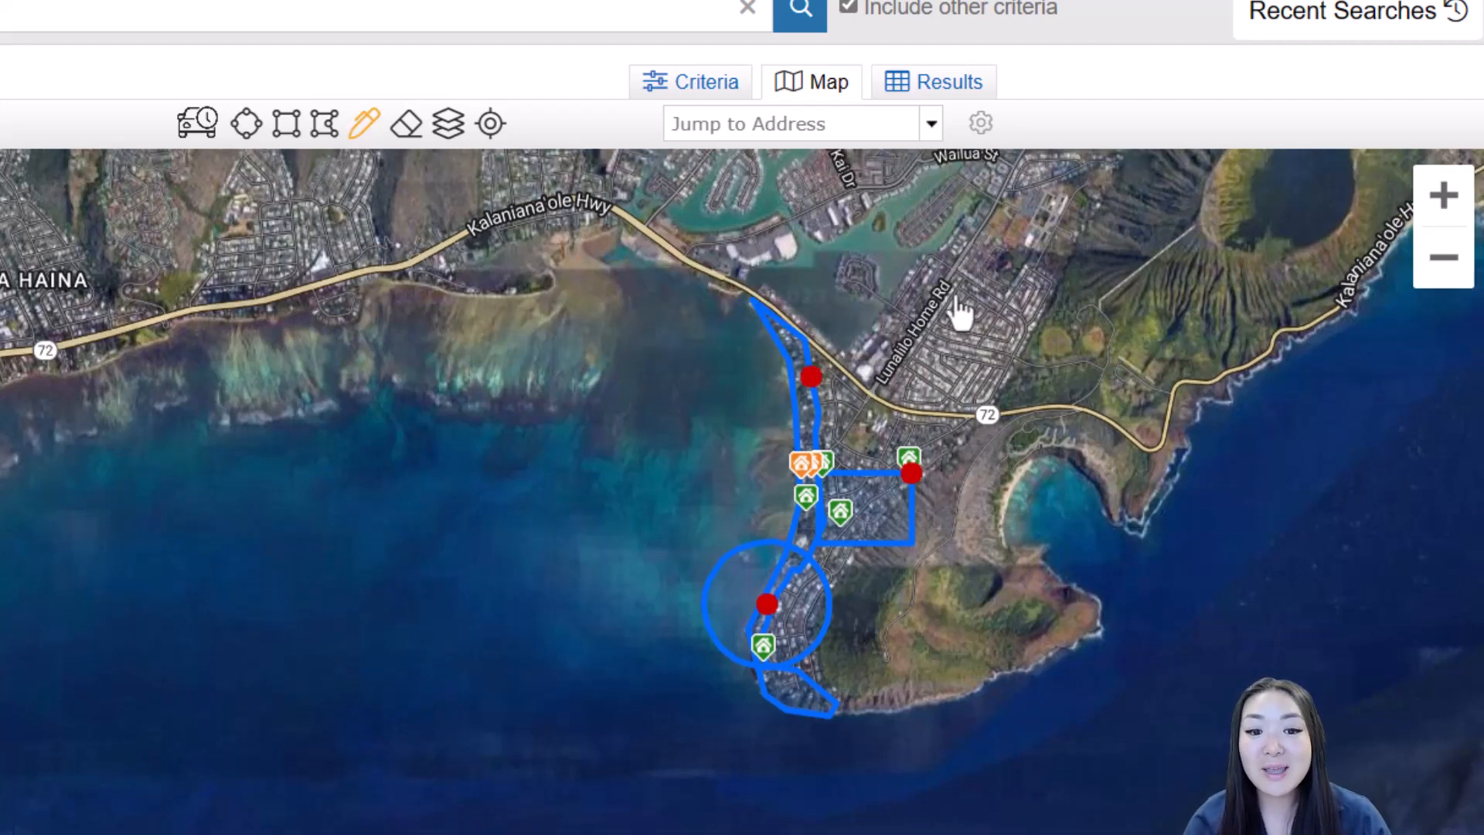
Draw a small freehand triangle beside Highway 72, just north of the rectangle
scroll(915, 438, "up", 2)
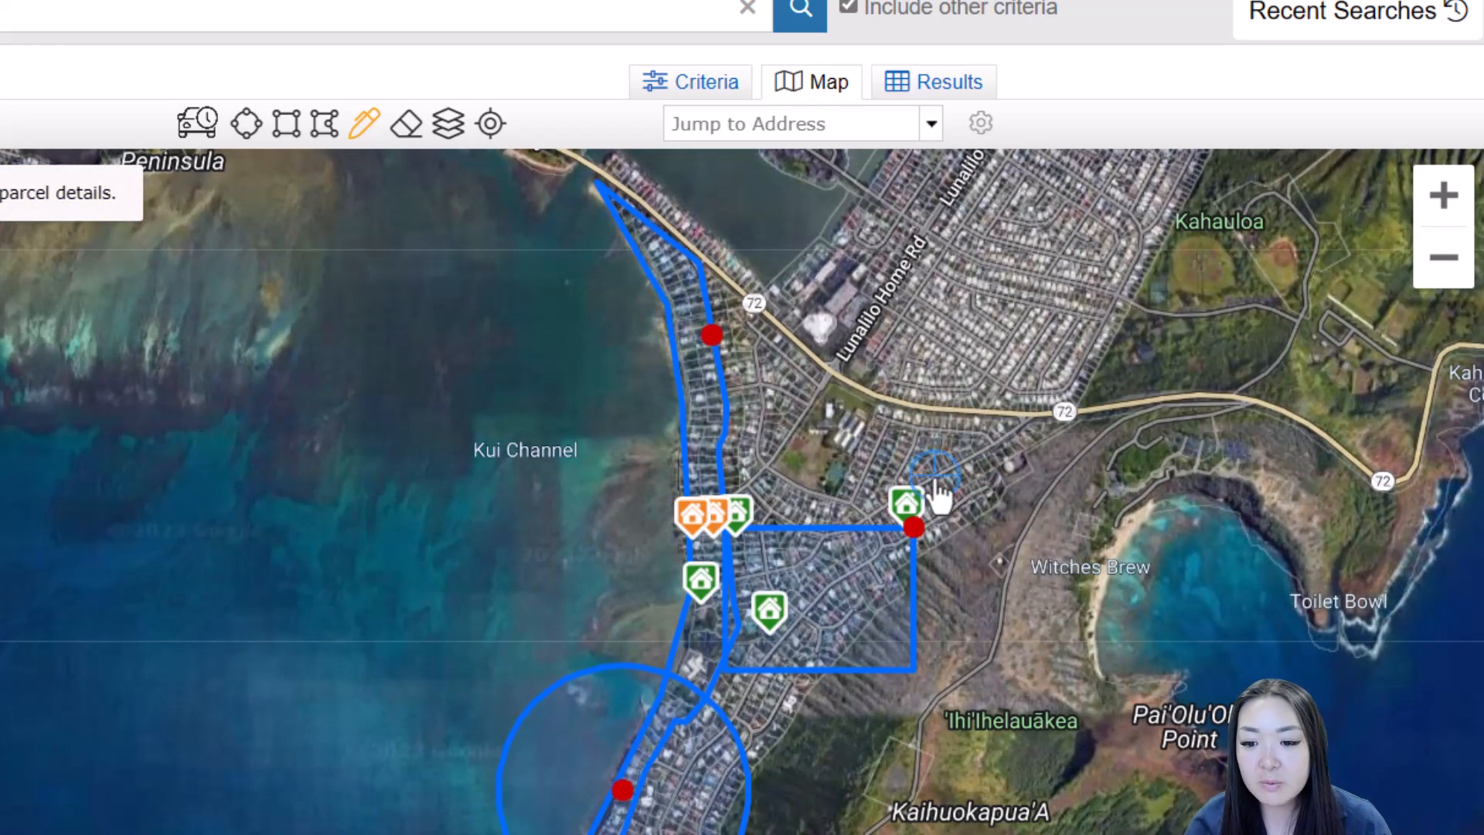
mouse_move(937, 481)
left_mouse_down()
mouse_move(1036, 415)
mouse_move(897, 410)
mouse_move(833, 385)
left_mouse_up()
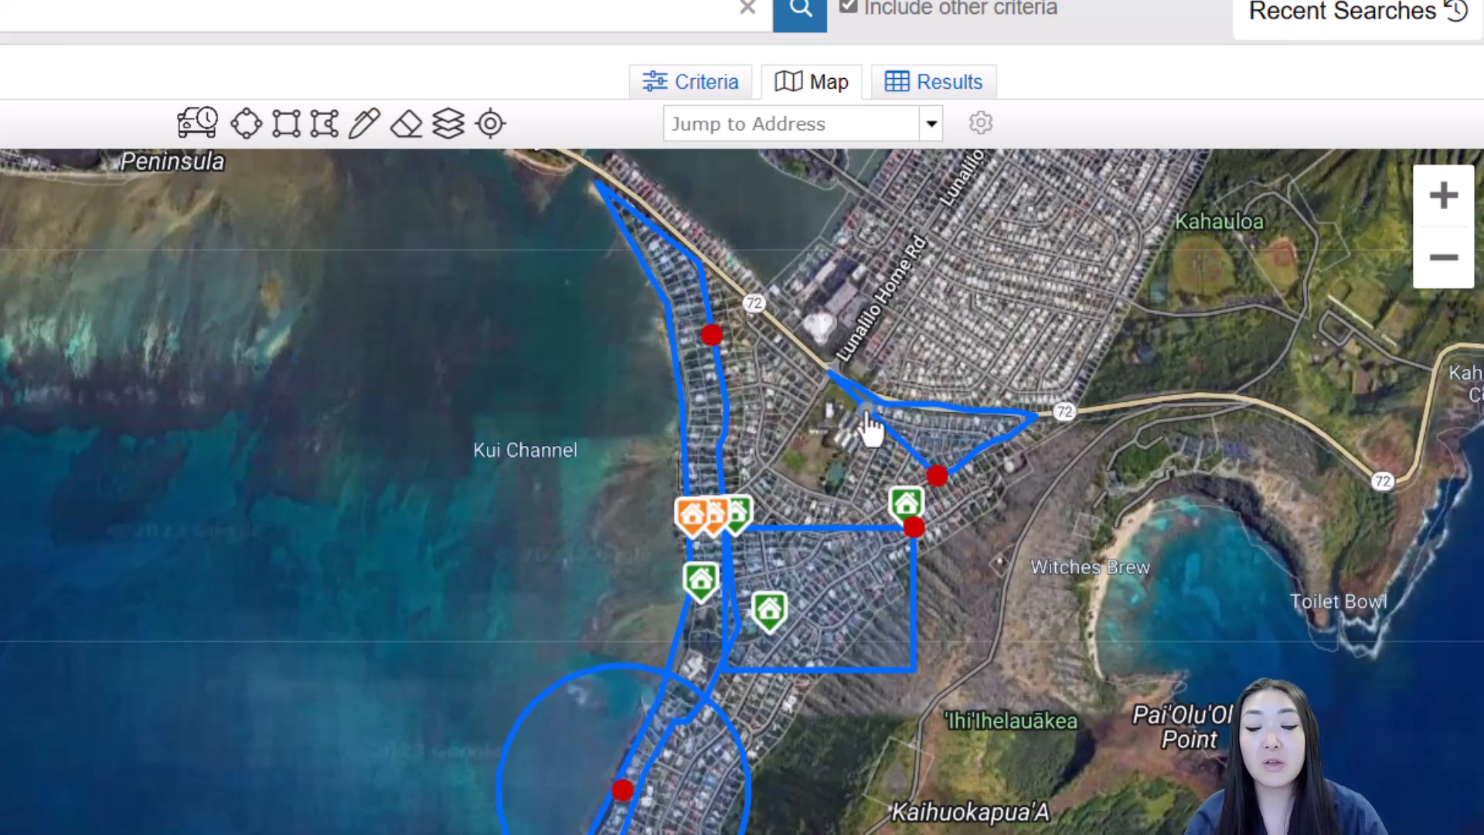
left_click(937, 475)
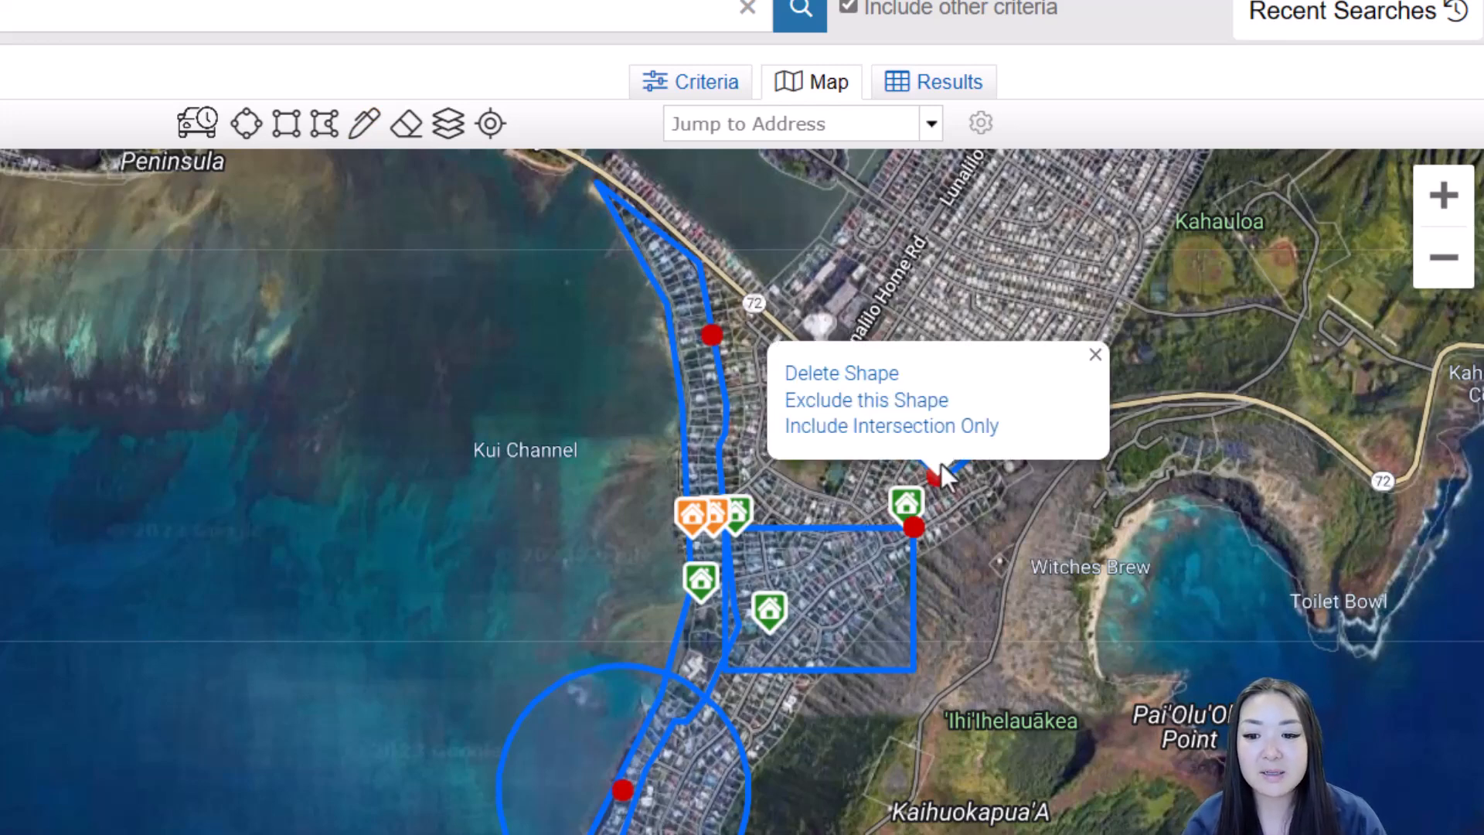
left_click(1094, 357)
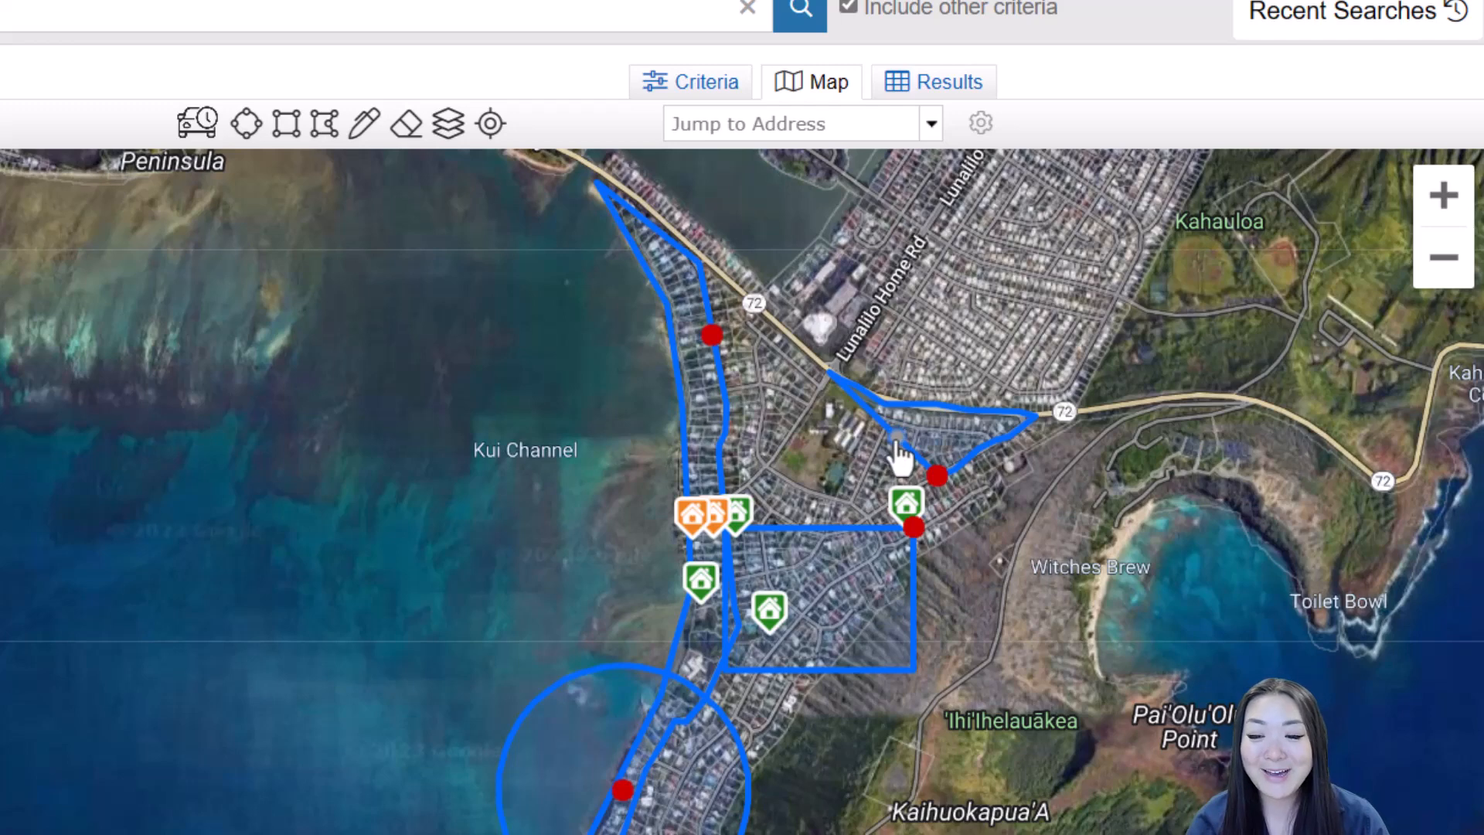
left_click_drag(898, 442, 827, 481)
left_click(982, 358)
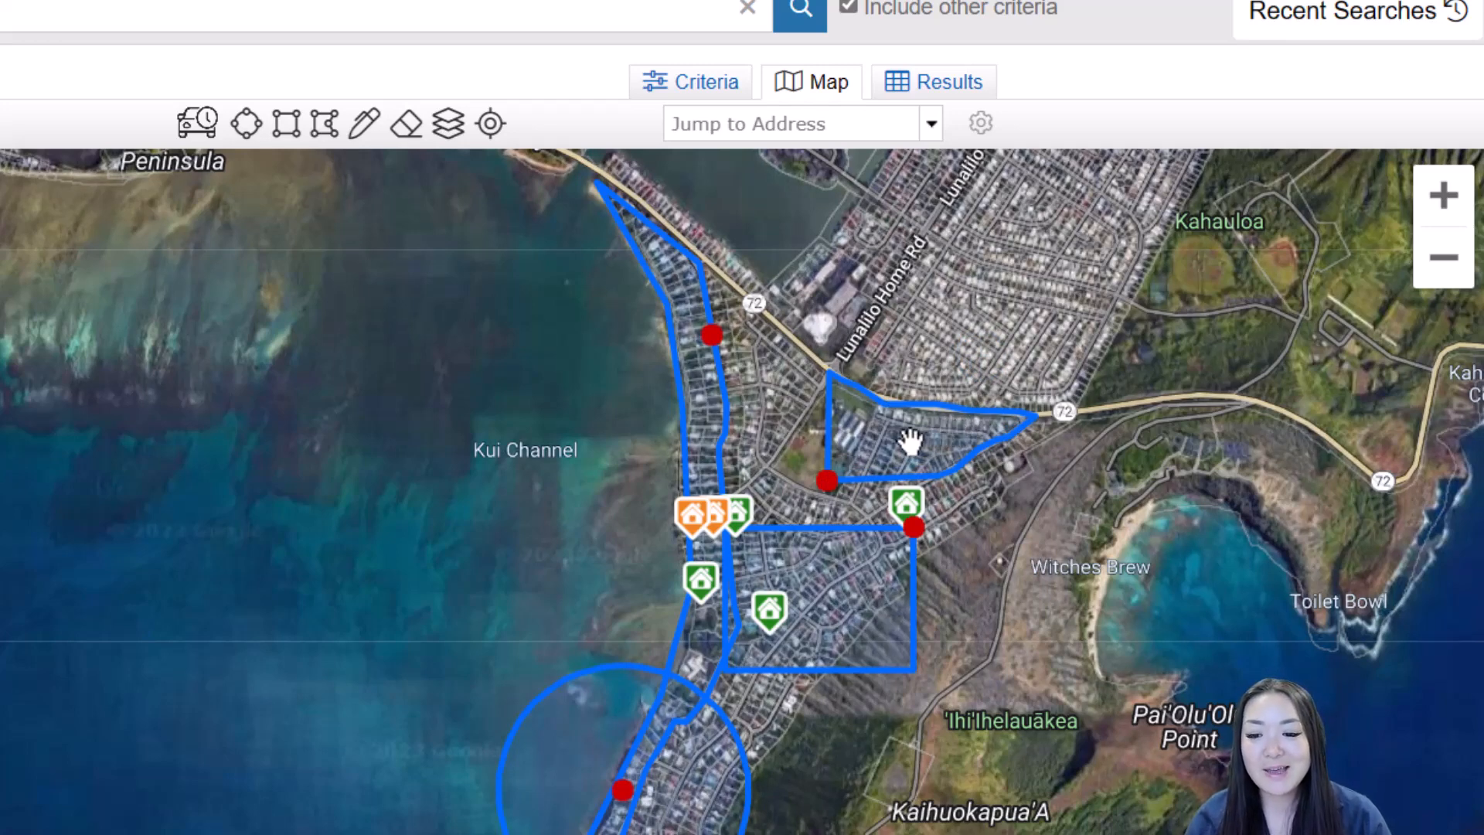
left_click(851, 463)
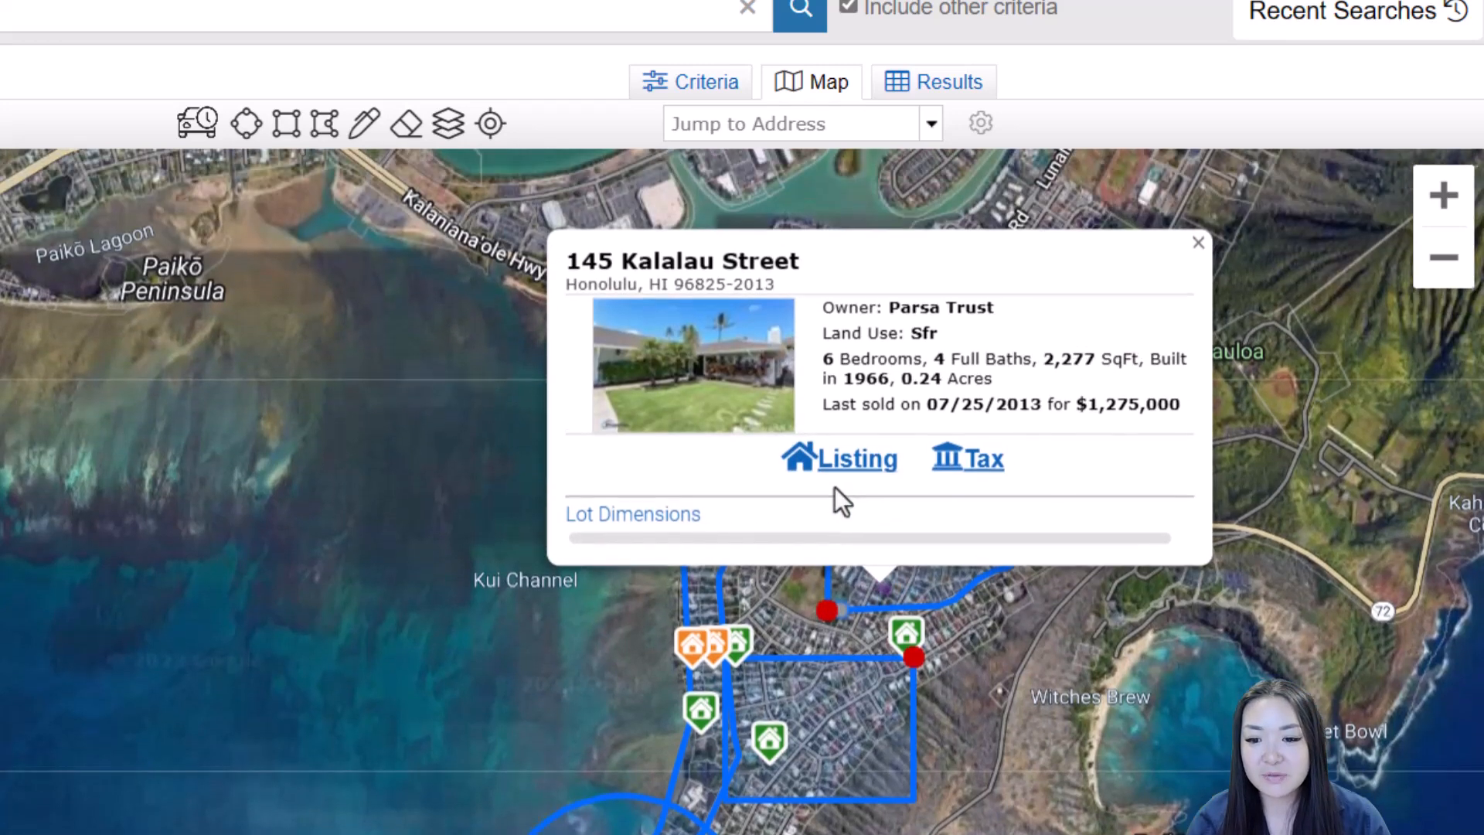
left_click(1198, 242)
left_click(824, 609)
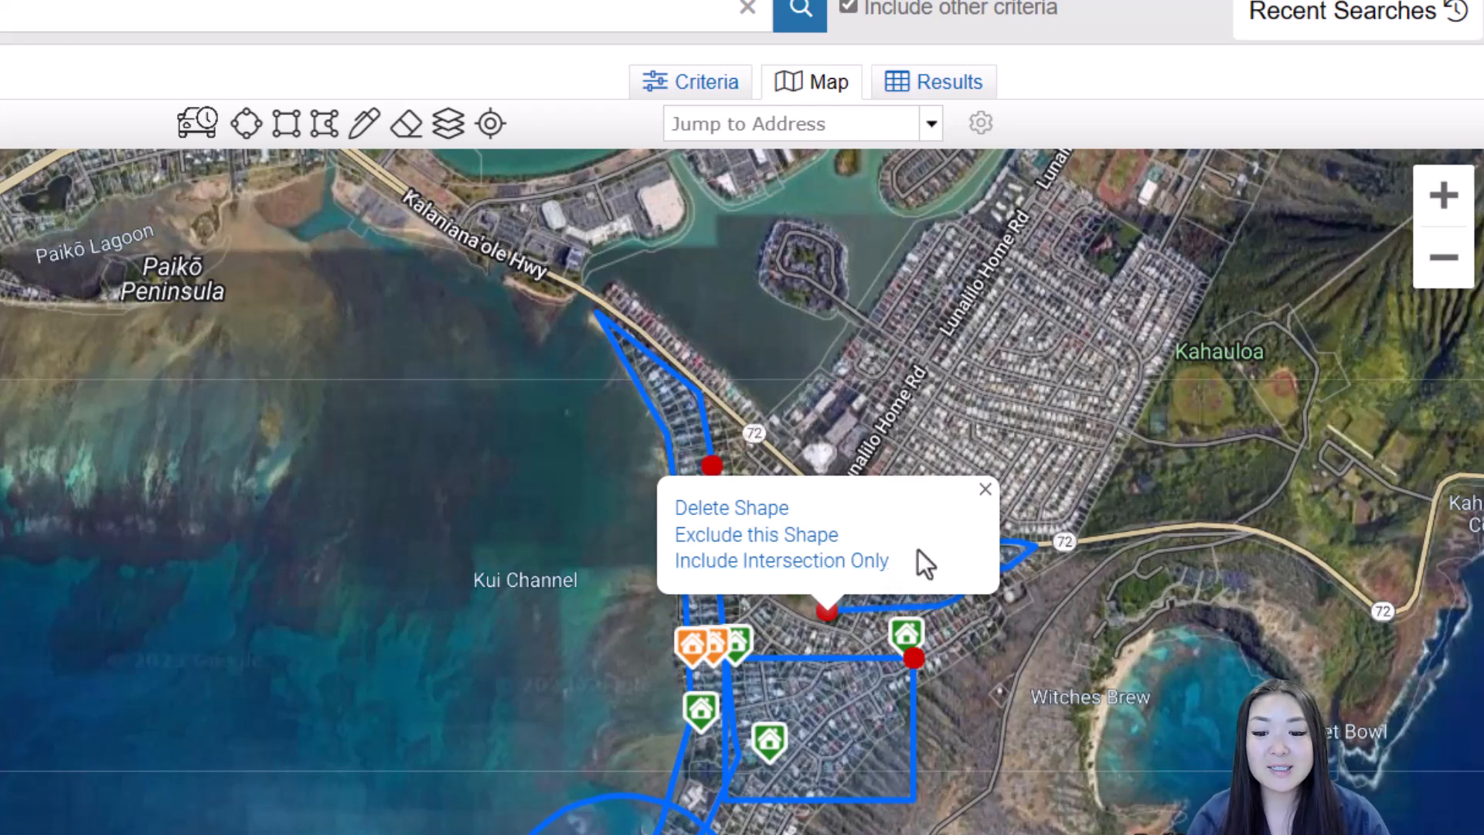
Delete the Highway 72 shape, then pan back to the polygon, rectangle and circle
left_click(762, 512)
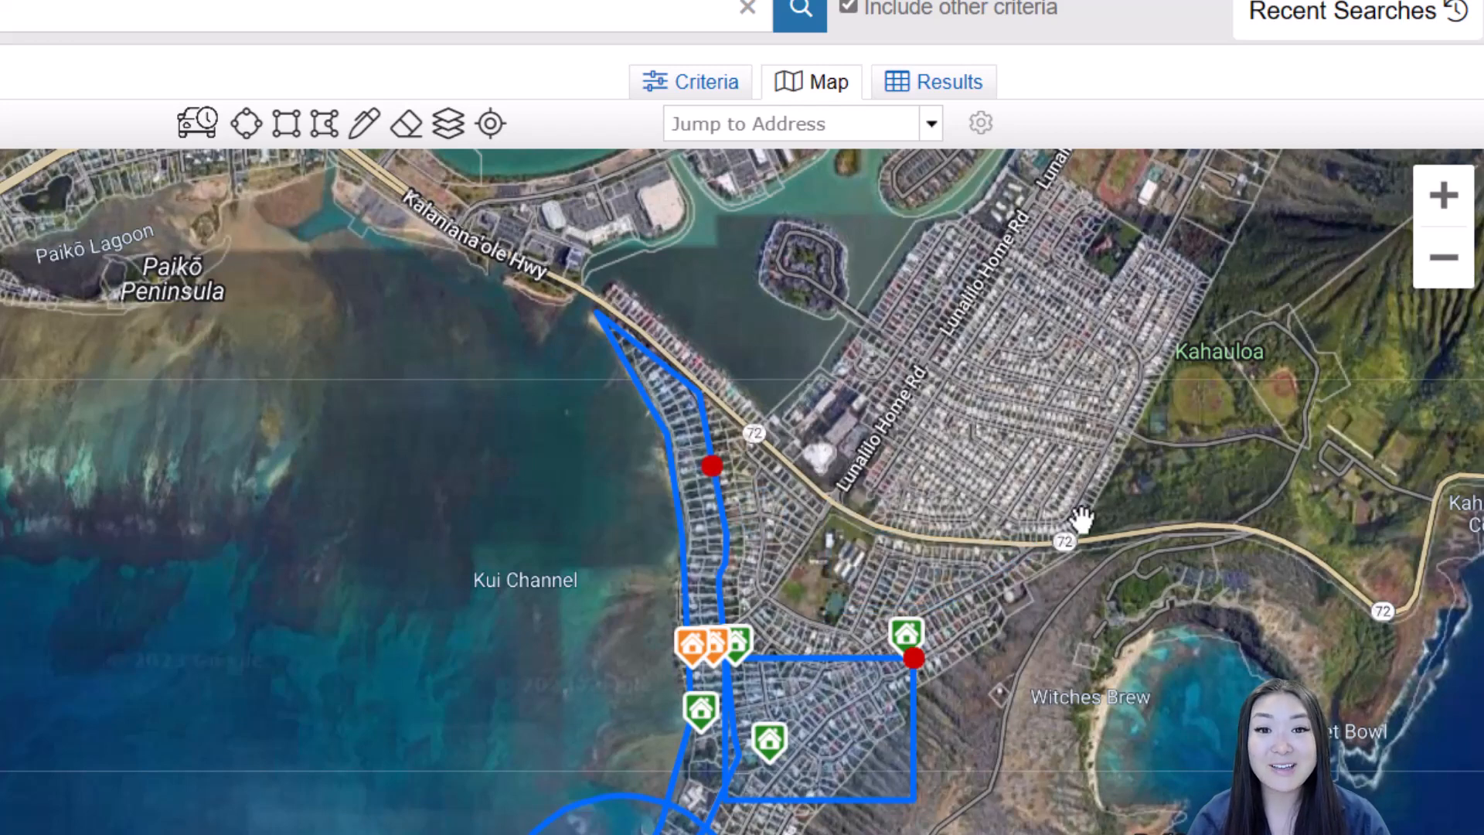
left_click_drag(903, 570, 972, 376)
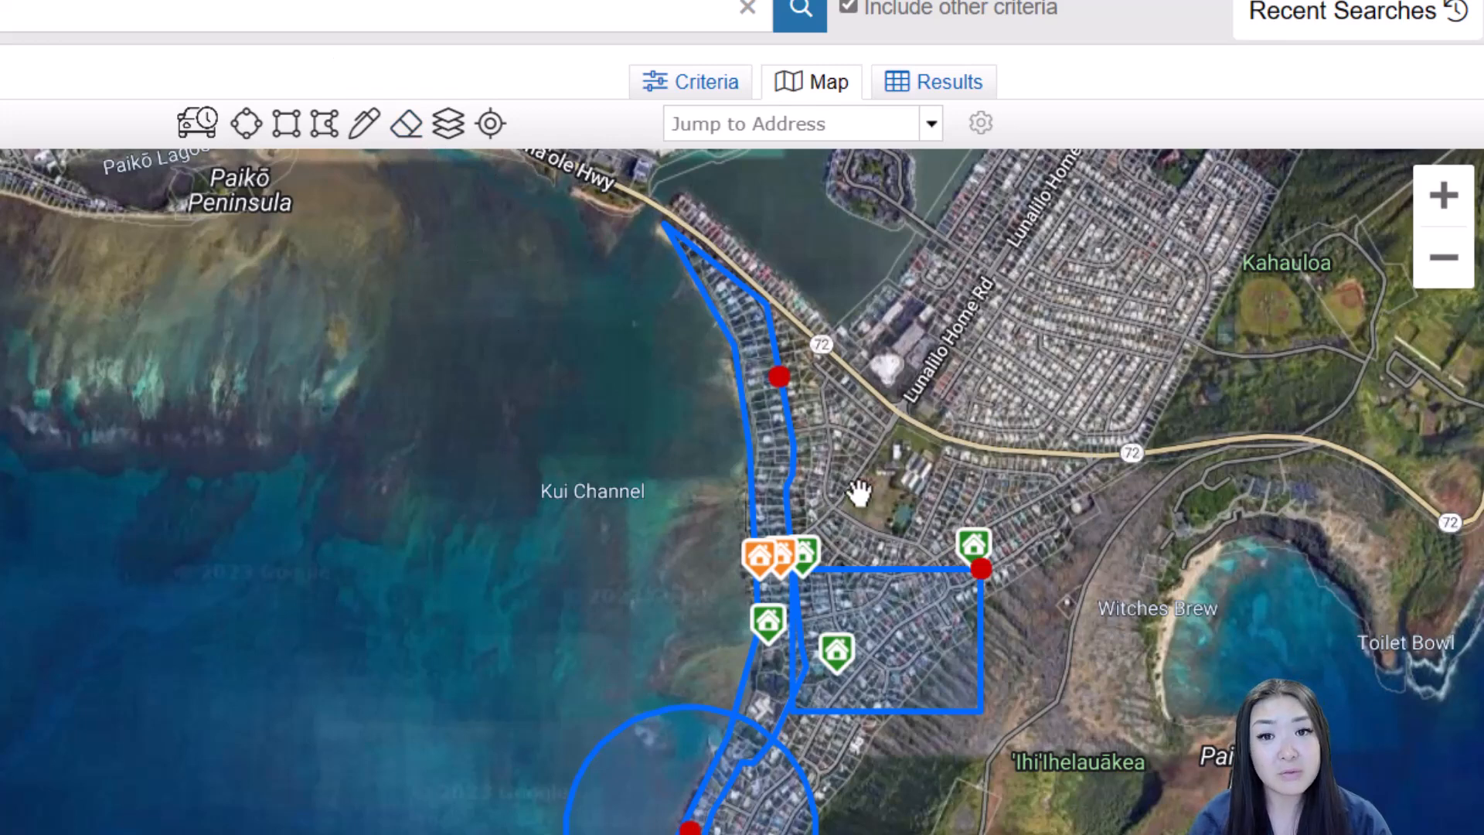
left_click_drag(856, 491, 862, 381)
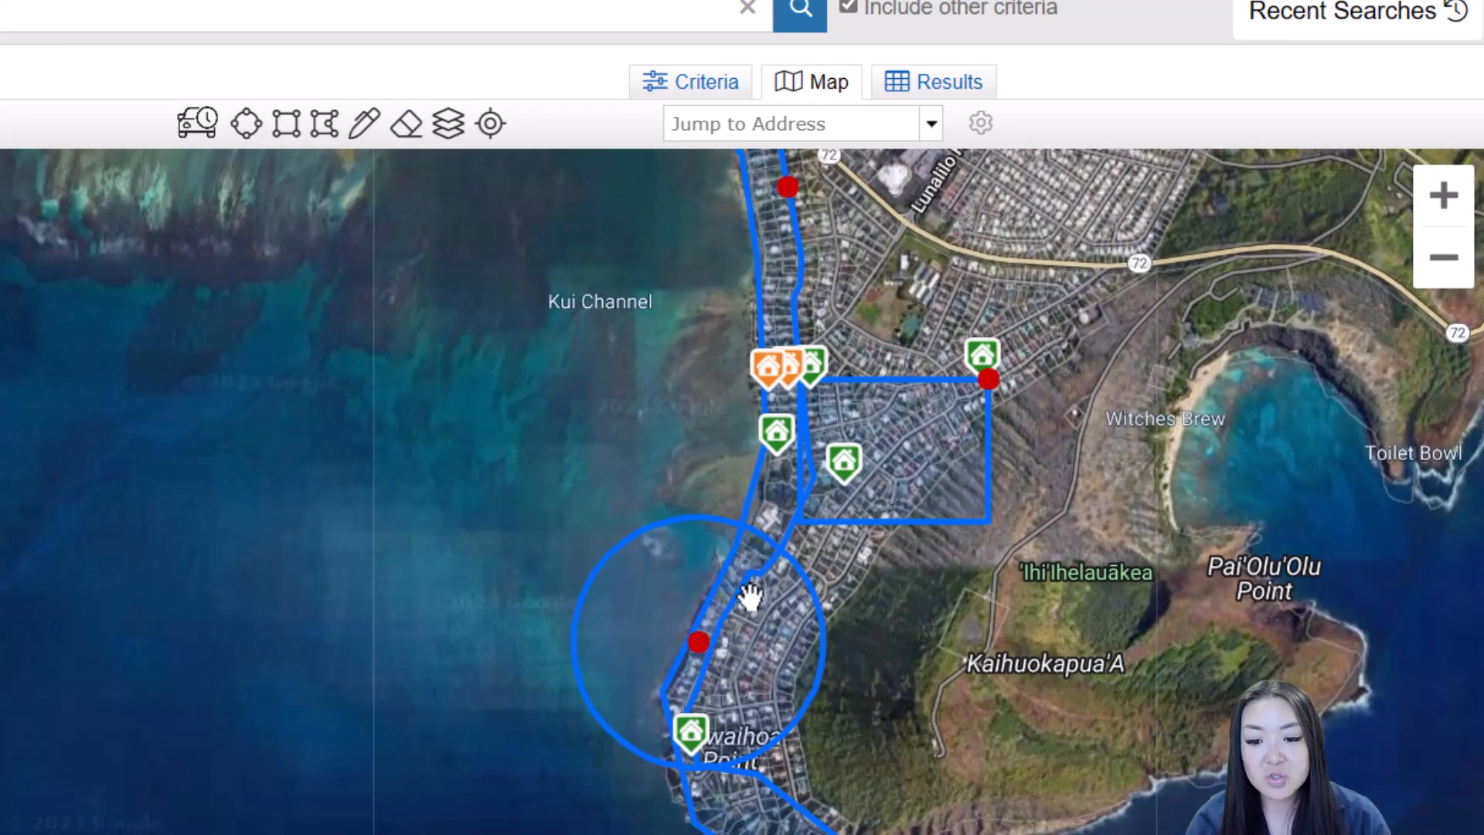
Use Undo Intersection on the circle so listings in the circle, rectangle and polygon all appear
left_click(683, 645)
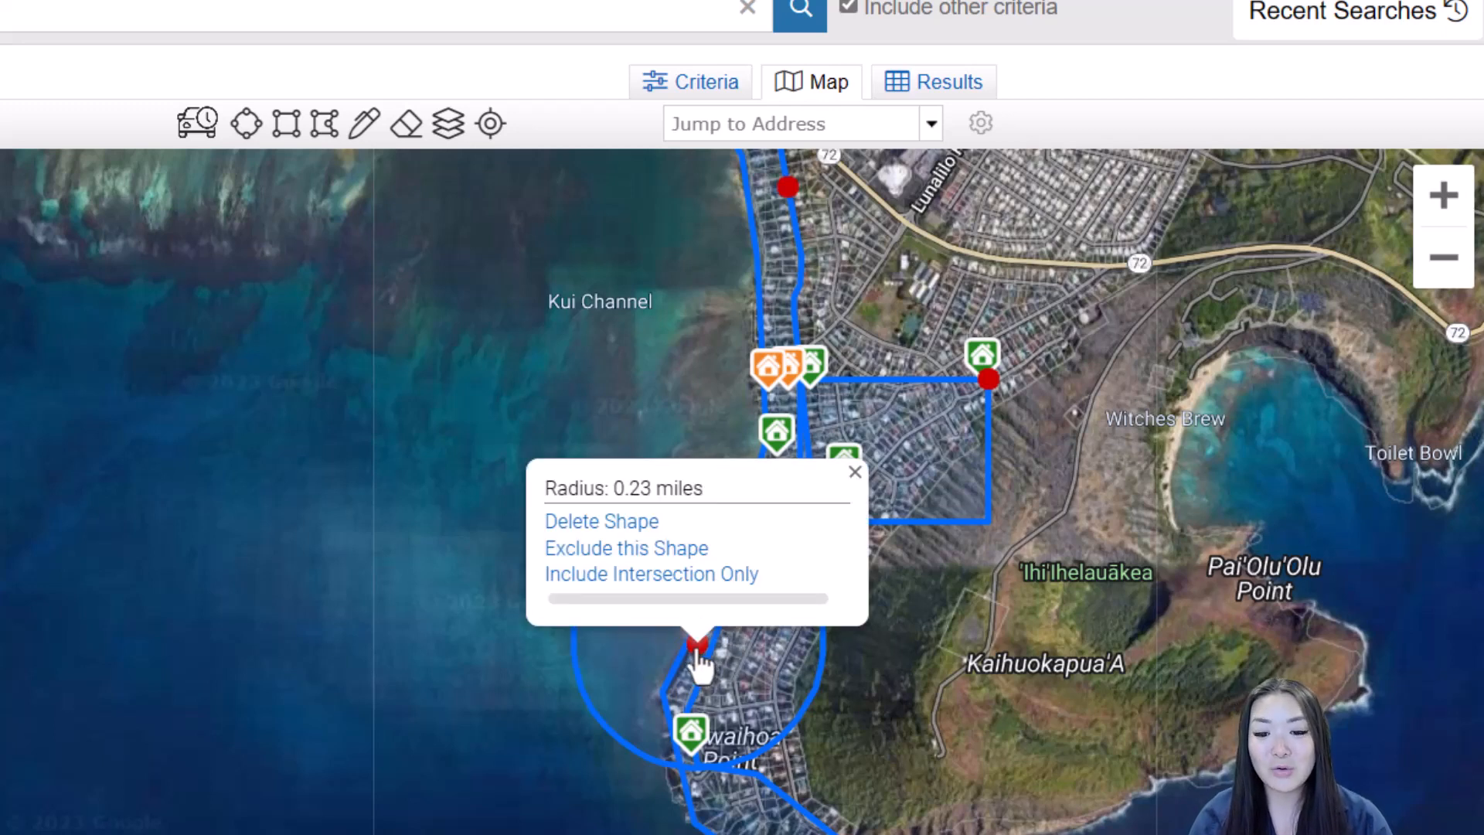
left_click(700, 576)
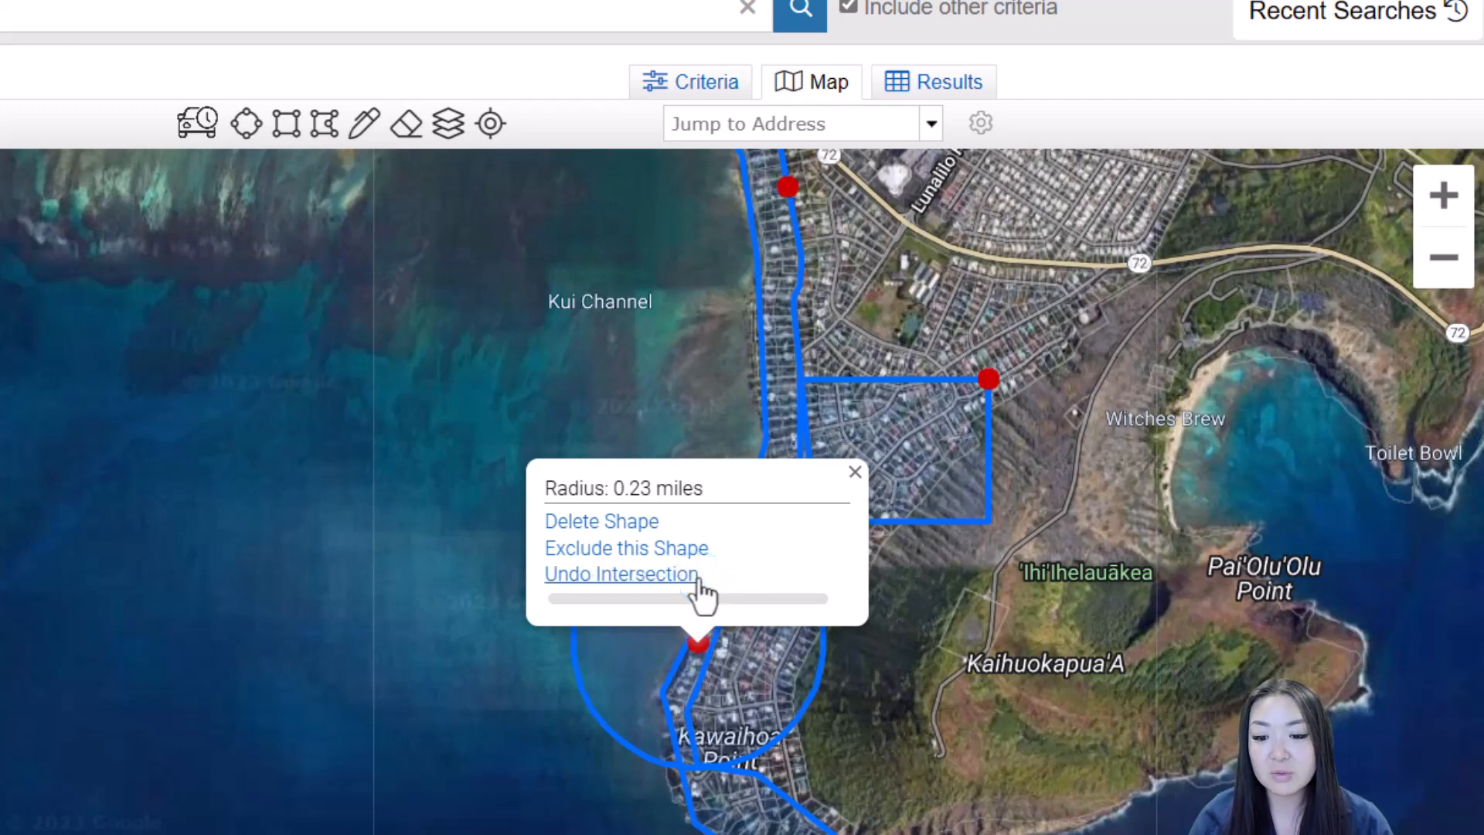
left_click(857, 482)
left_click(687, 699)
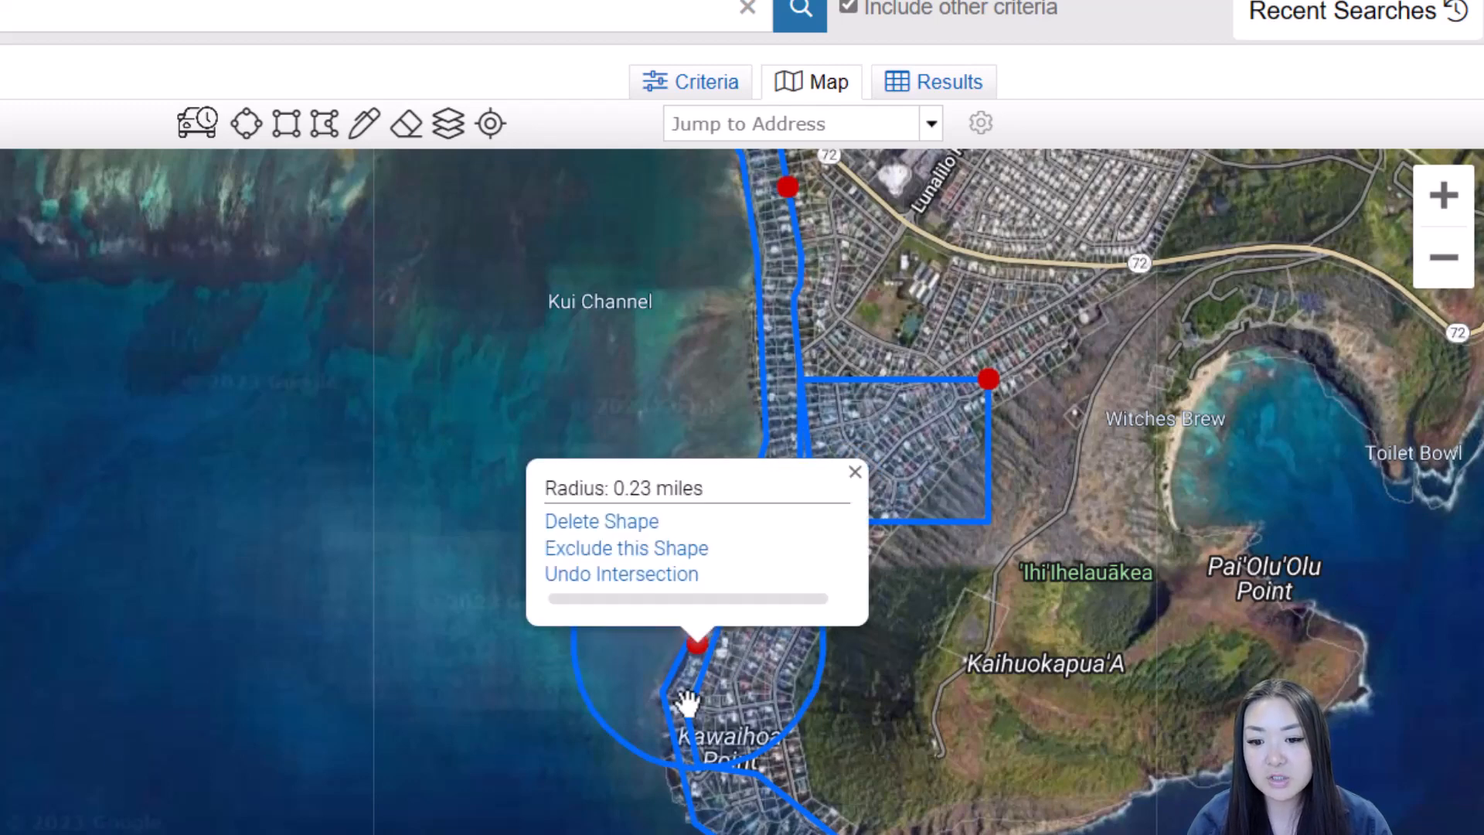
left_click(694, 708)
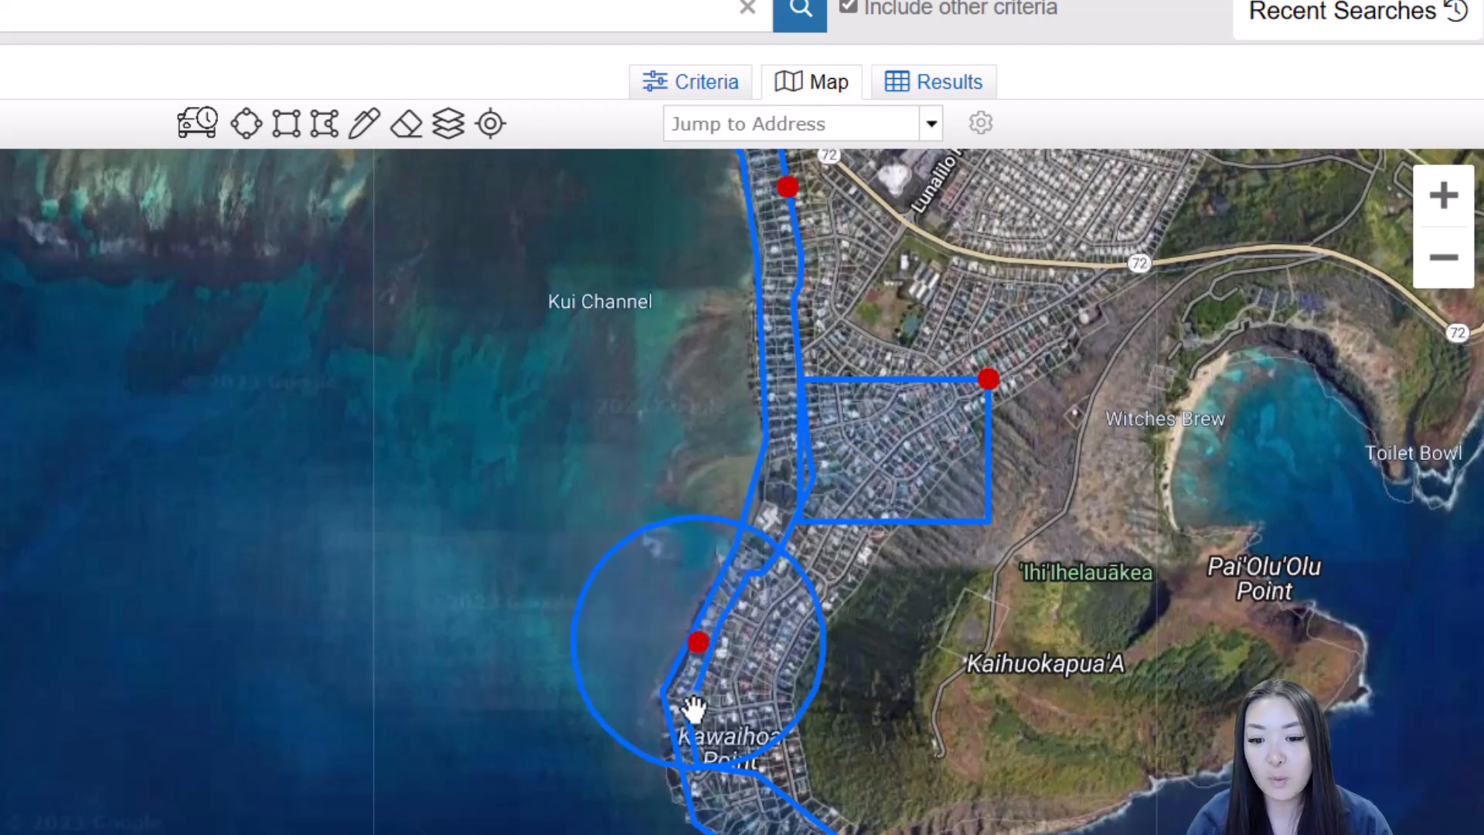
left_click(700, 650)
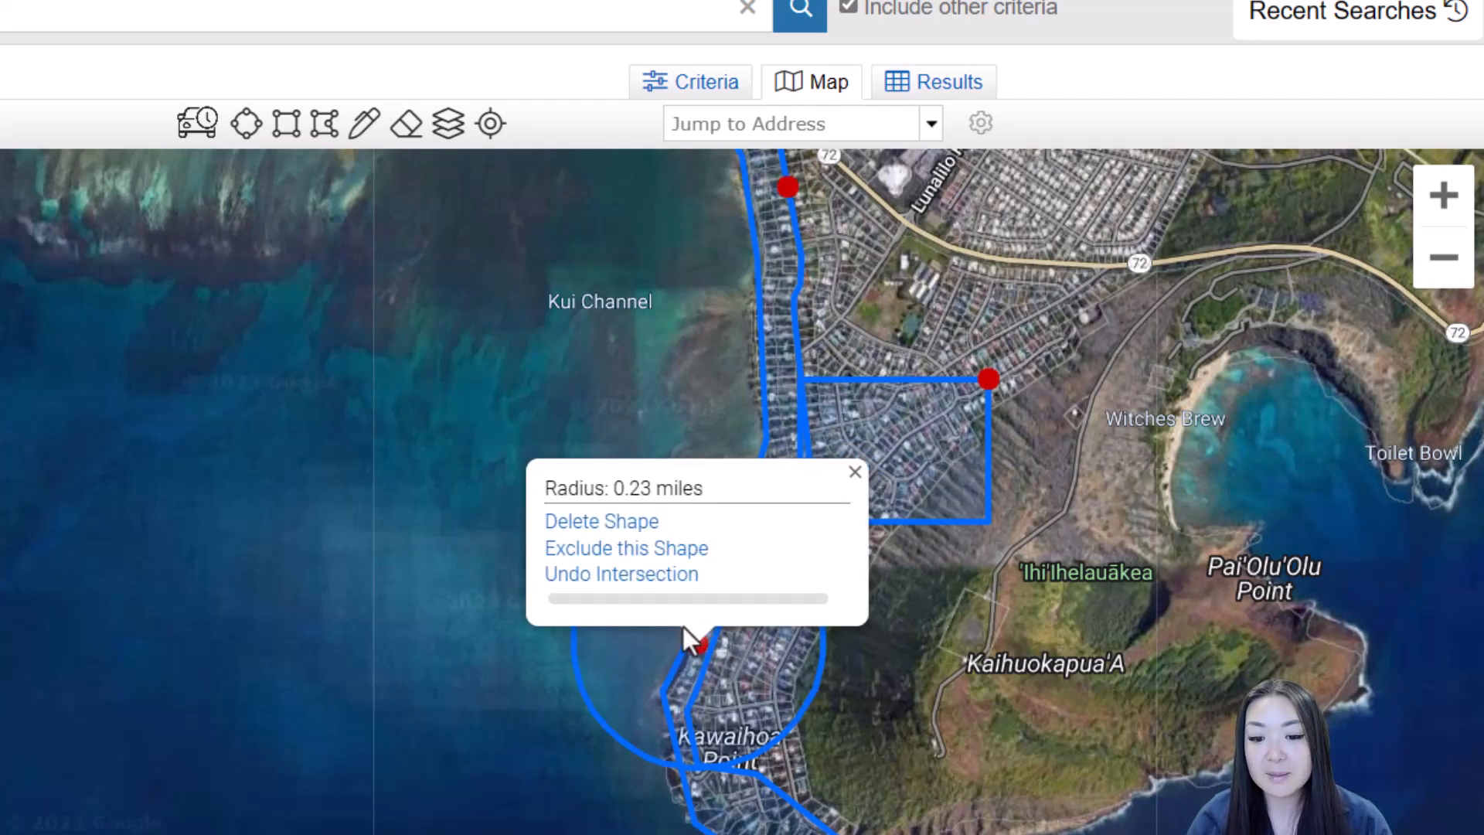
mouse_move(694, 654)
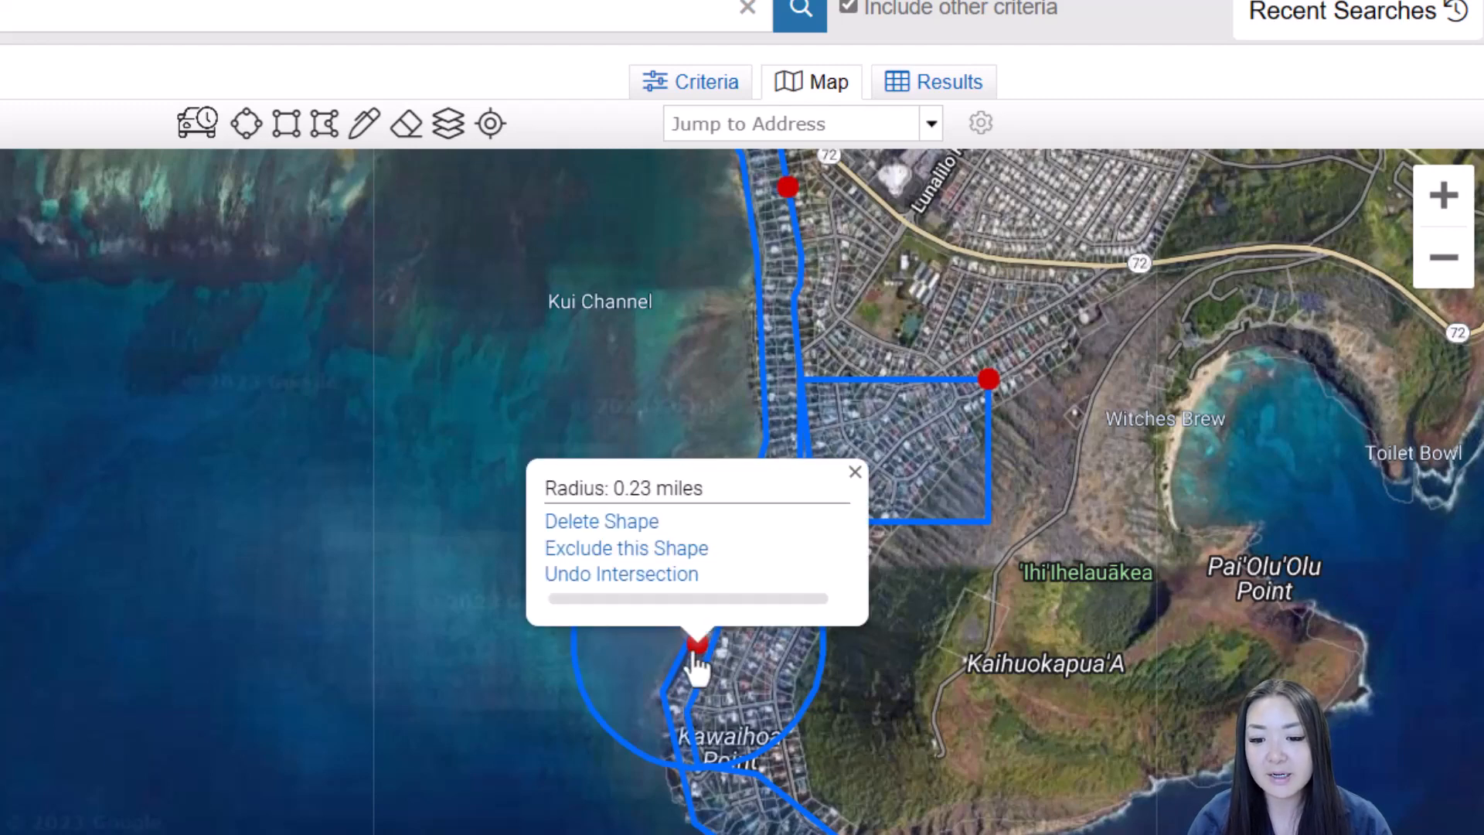
left_click(648, 576)
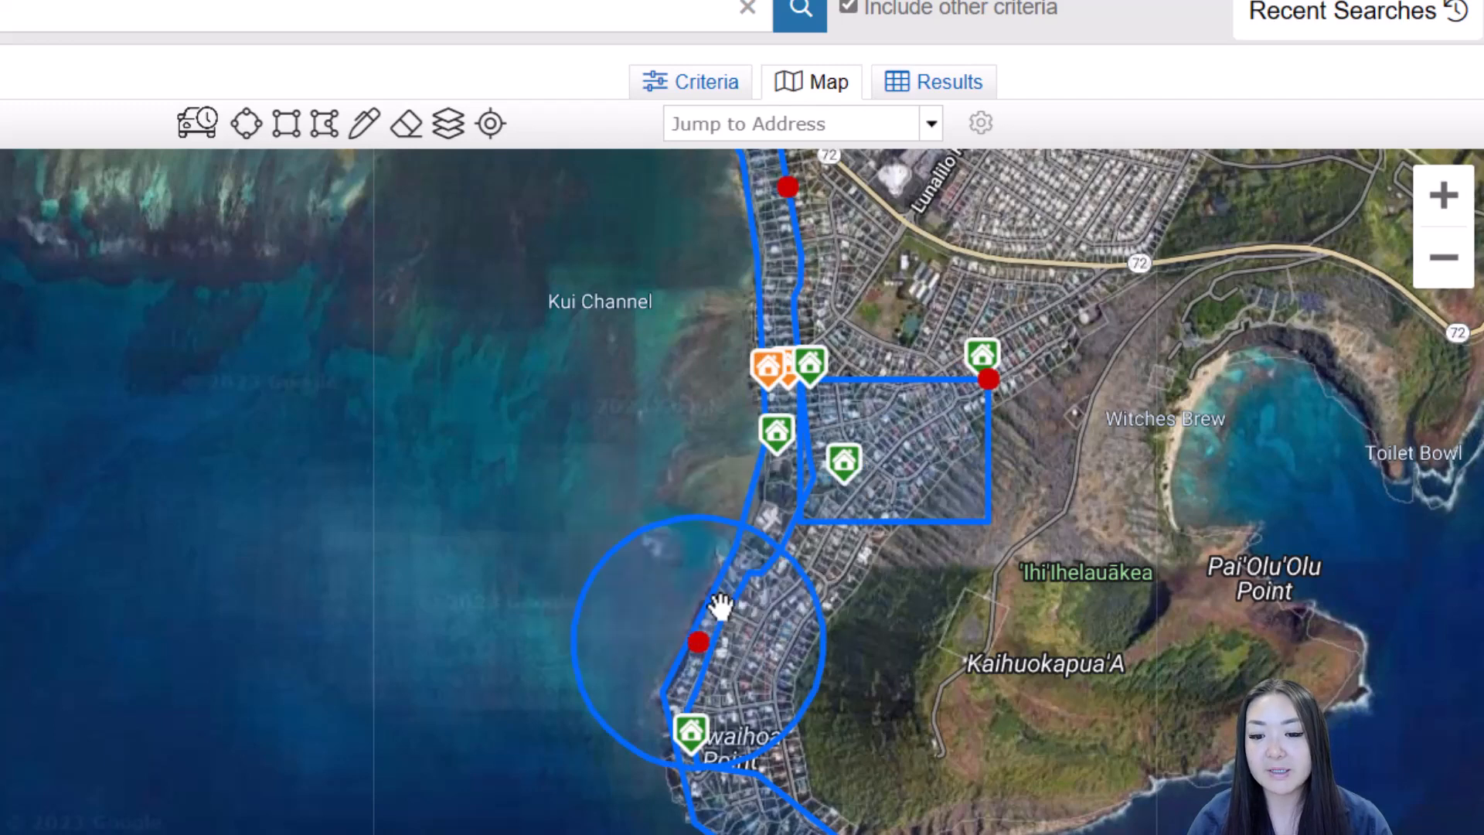
mouse_move(768, 387)
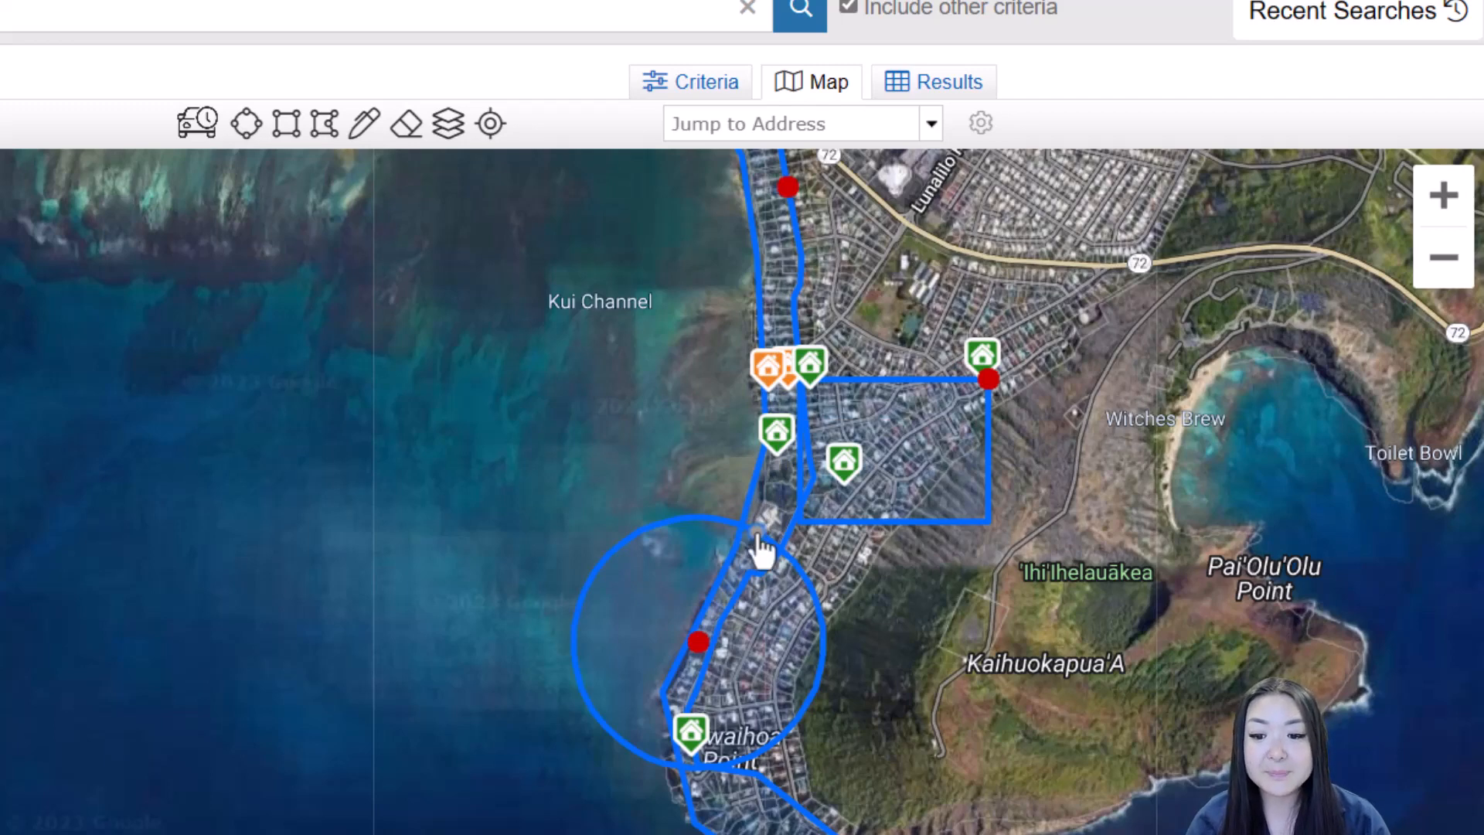
Set the rectangle to Exclude this Shape, removing its area from the search
mouse_move(861, 483)
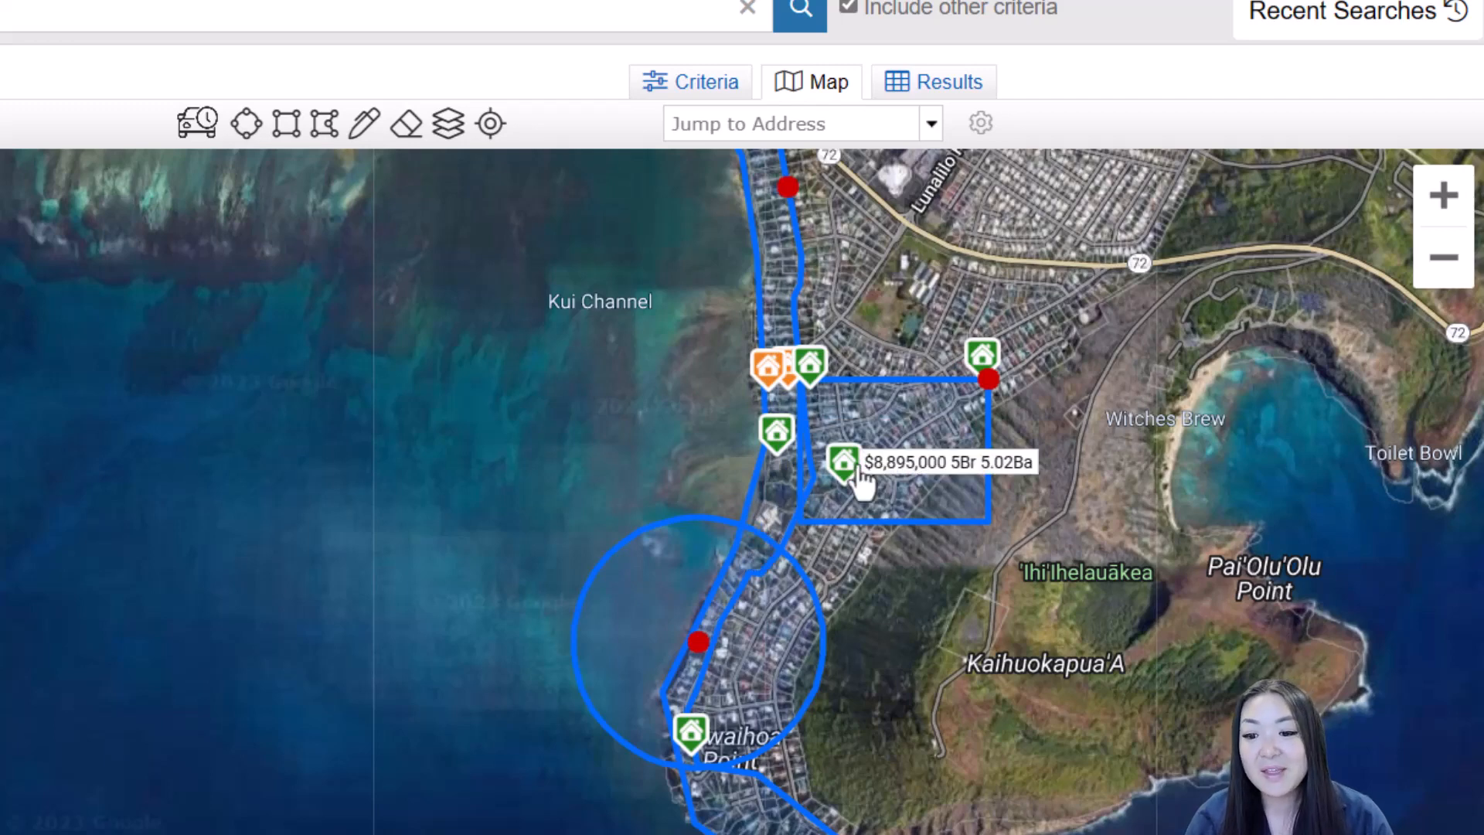
left_click(988, 380)
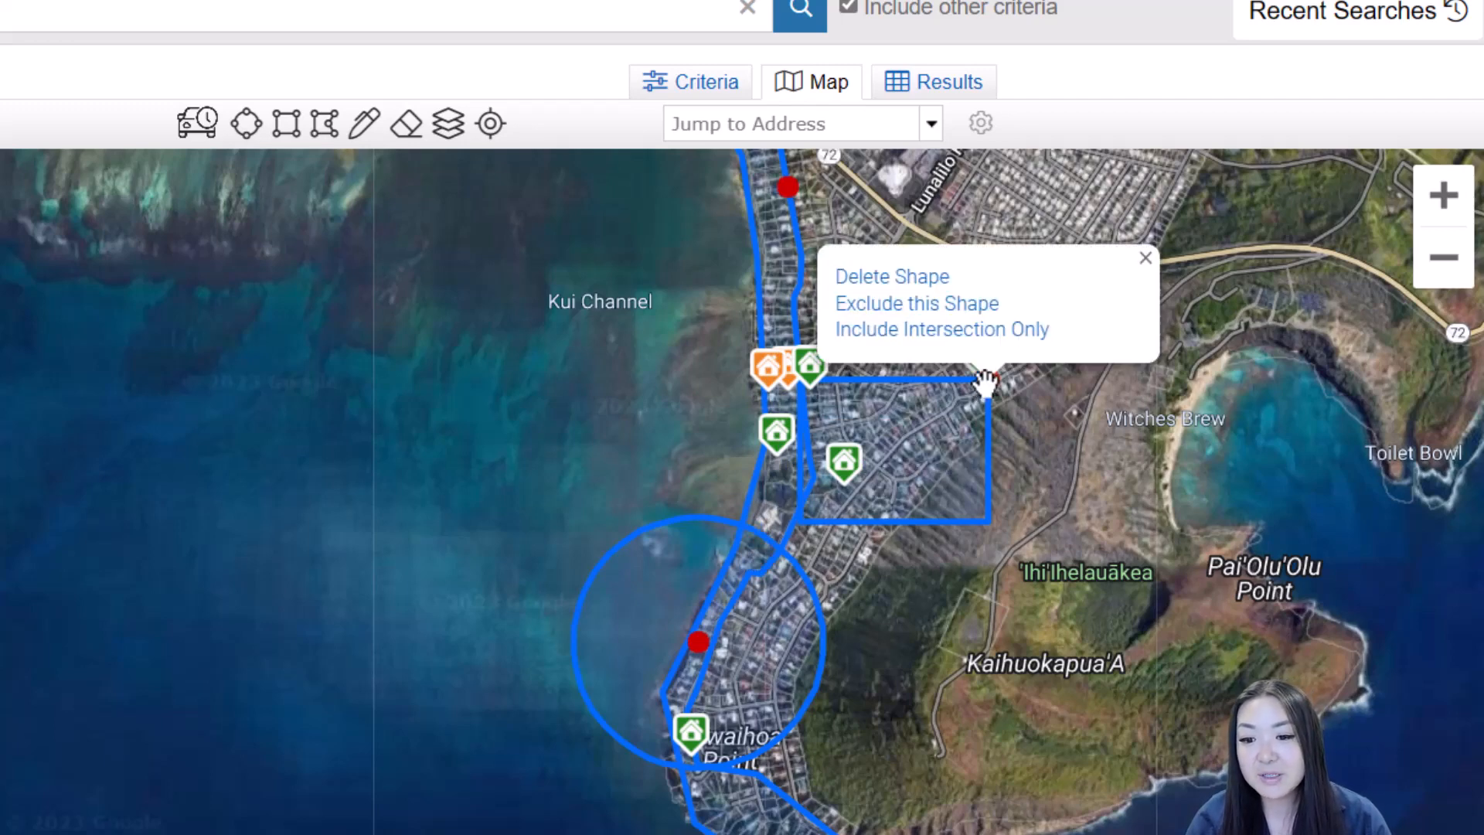
left_click(956, 303)
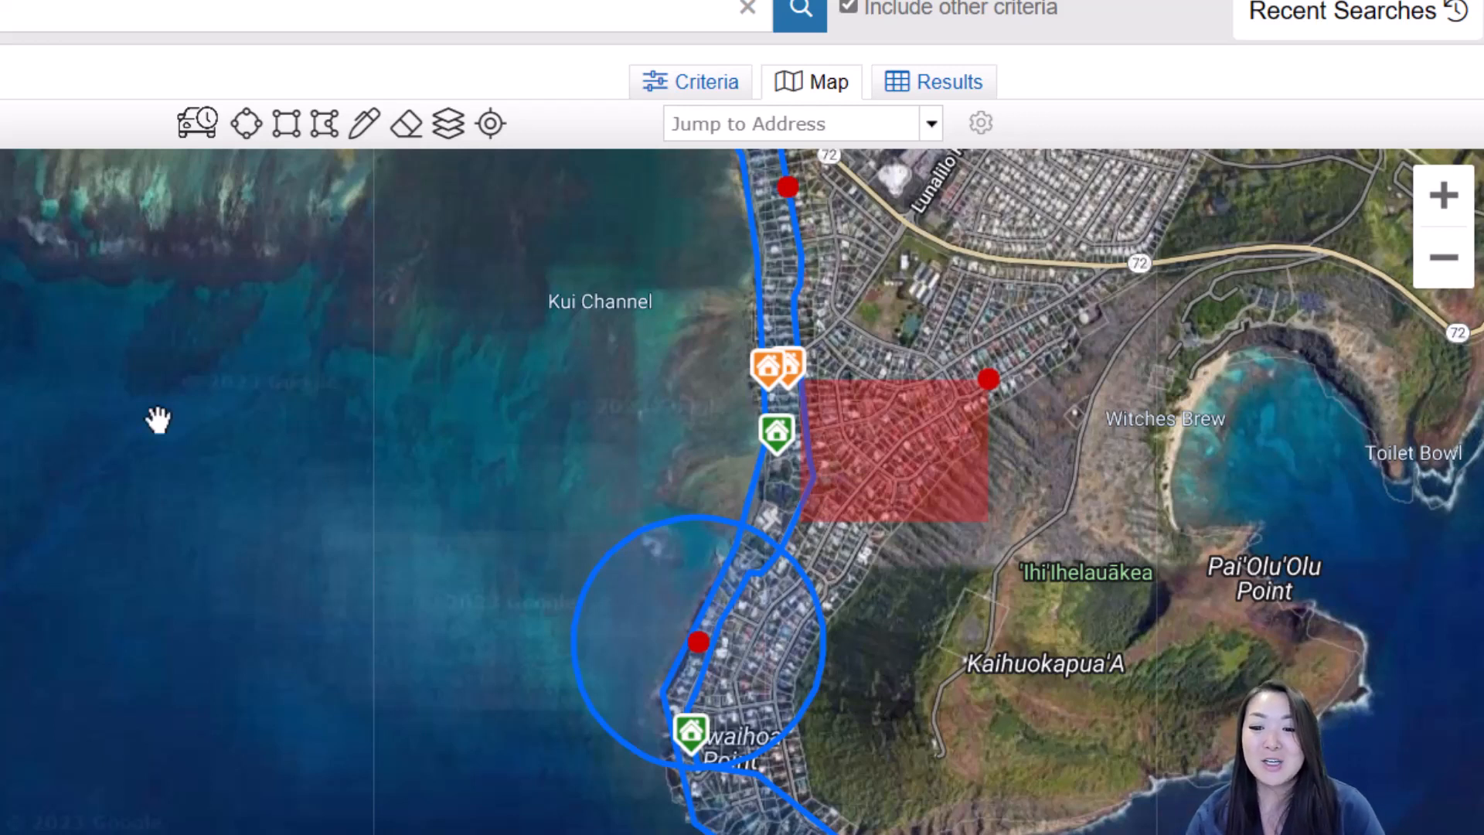
Delete the excluded rectangle from the map
left_click(989, 382)
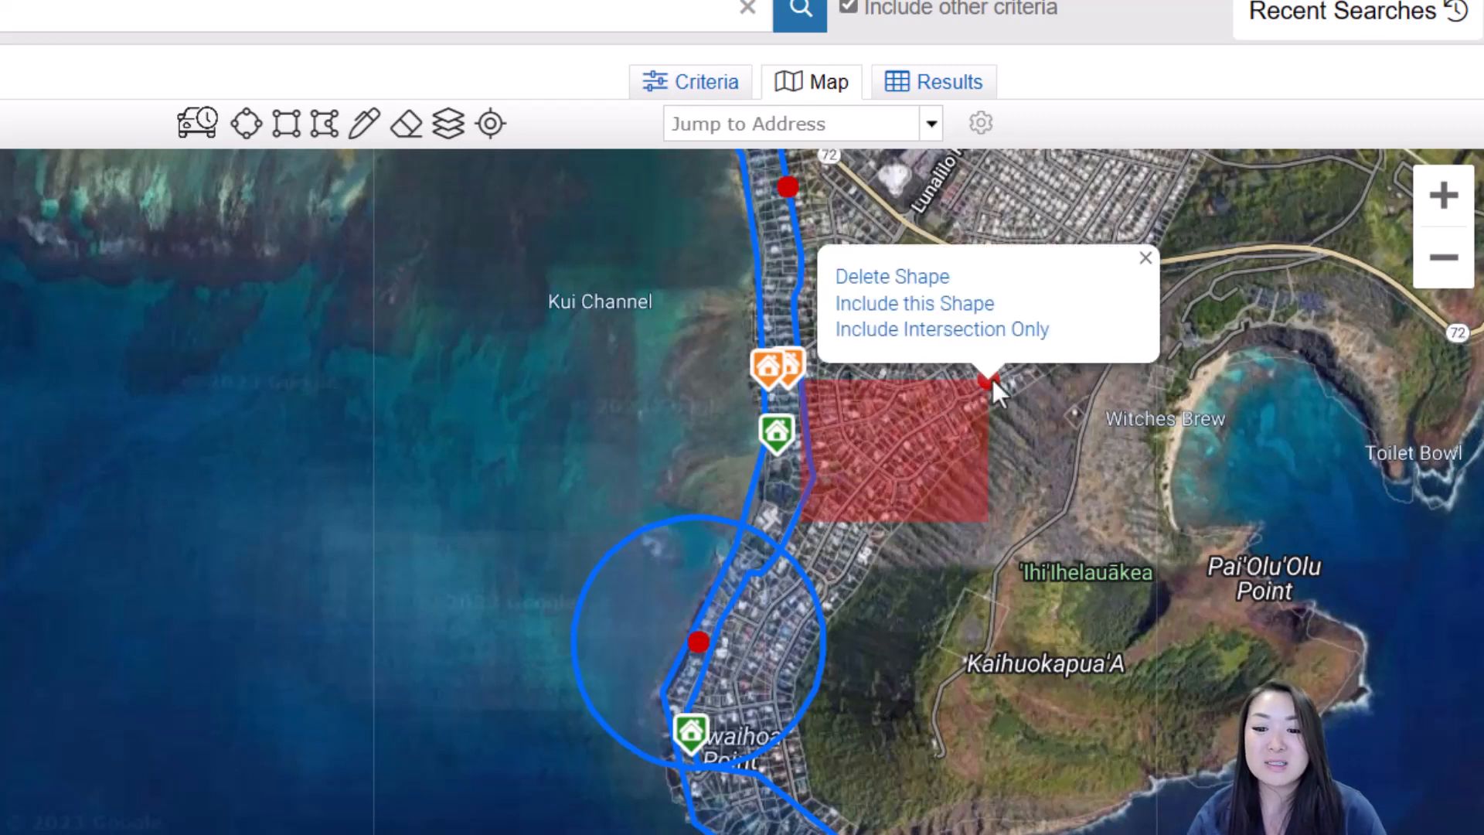
left_click(993, 380)
left_click(993, 380)
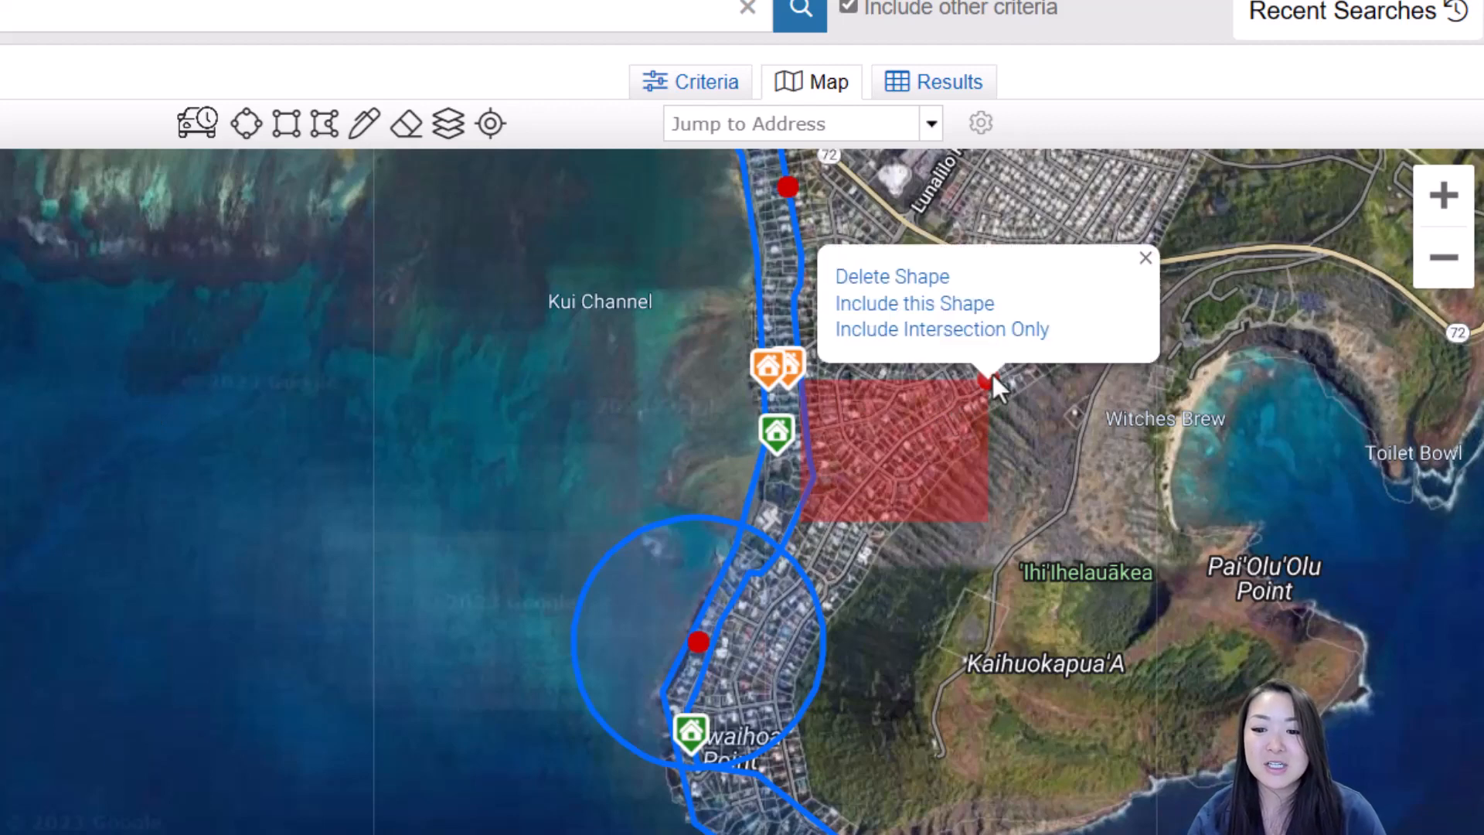
left_click(925, 278)
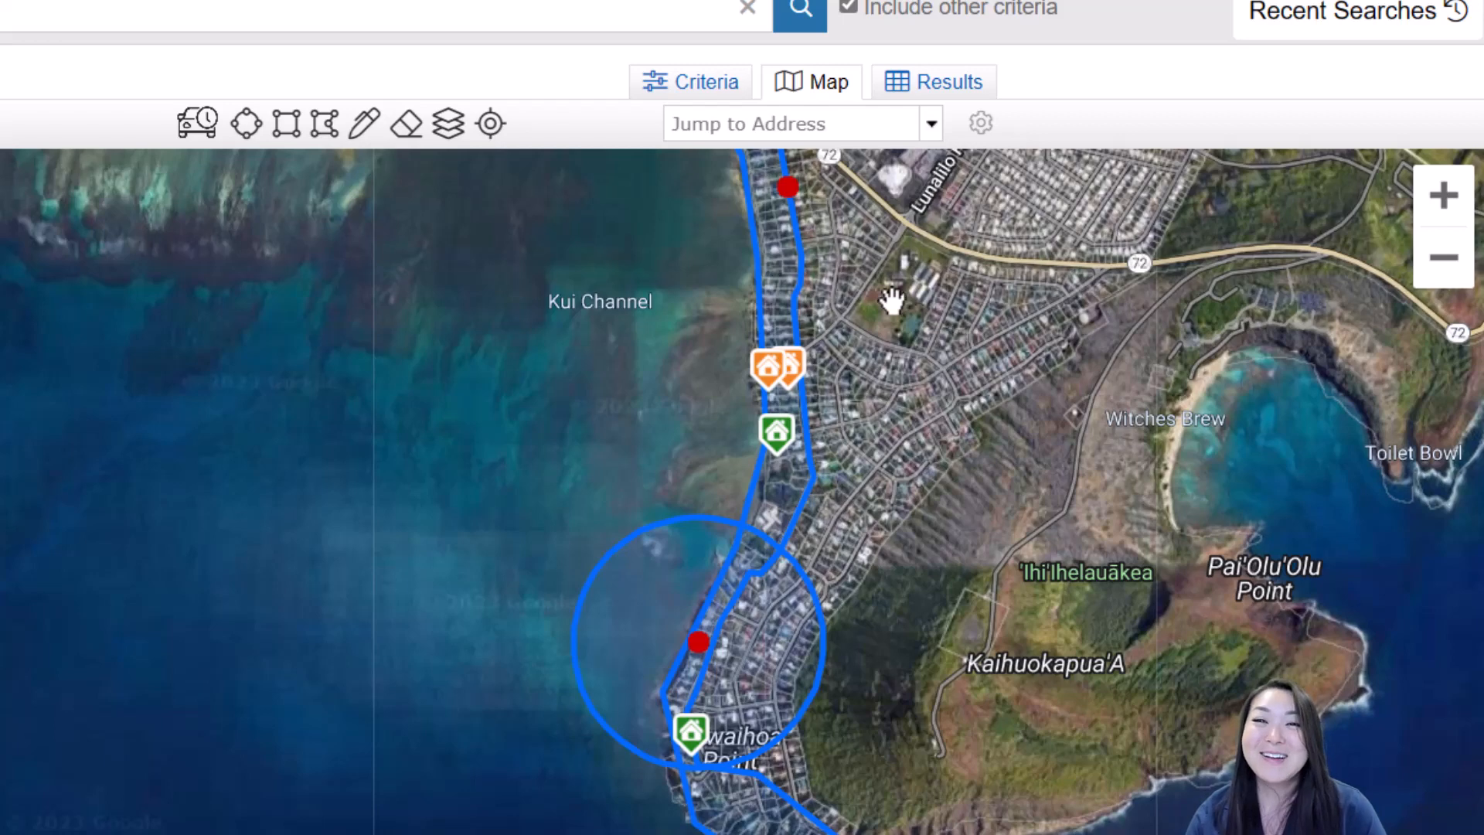
Clear all search shapes and zoom out to show 2150 listings clustered across Oahu
left_click(407, 135)
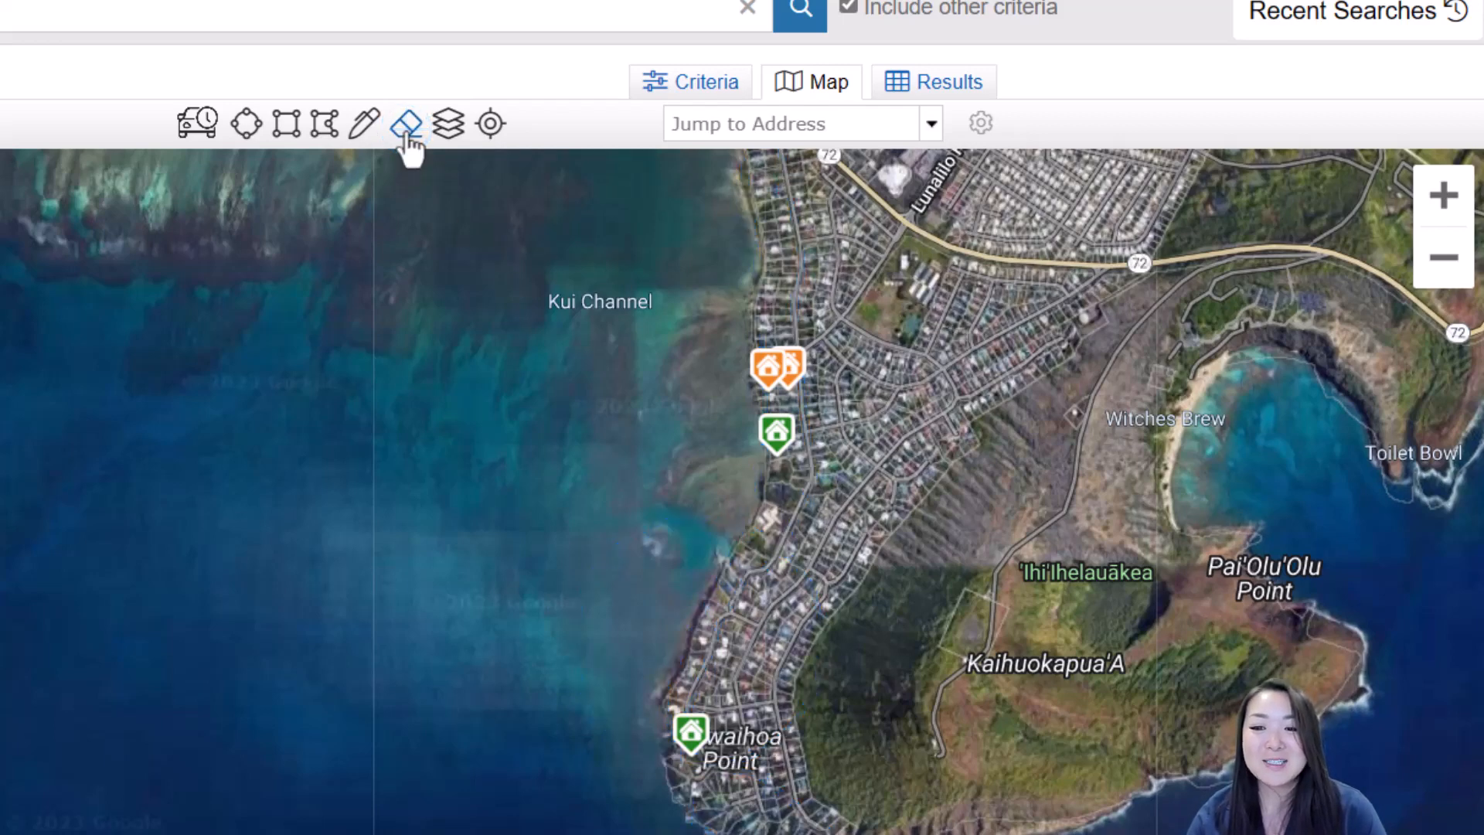
mouse_move(979, 379)
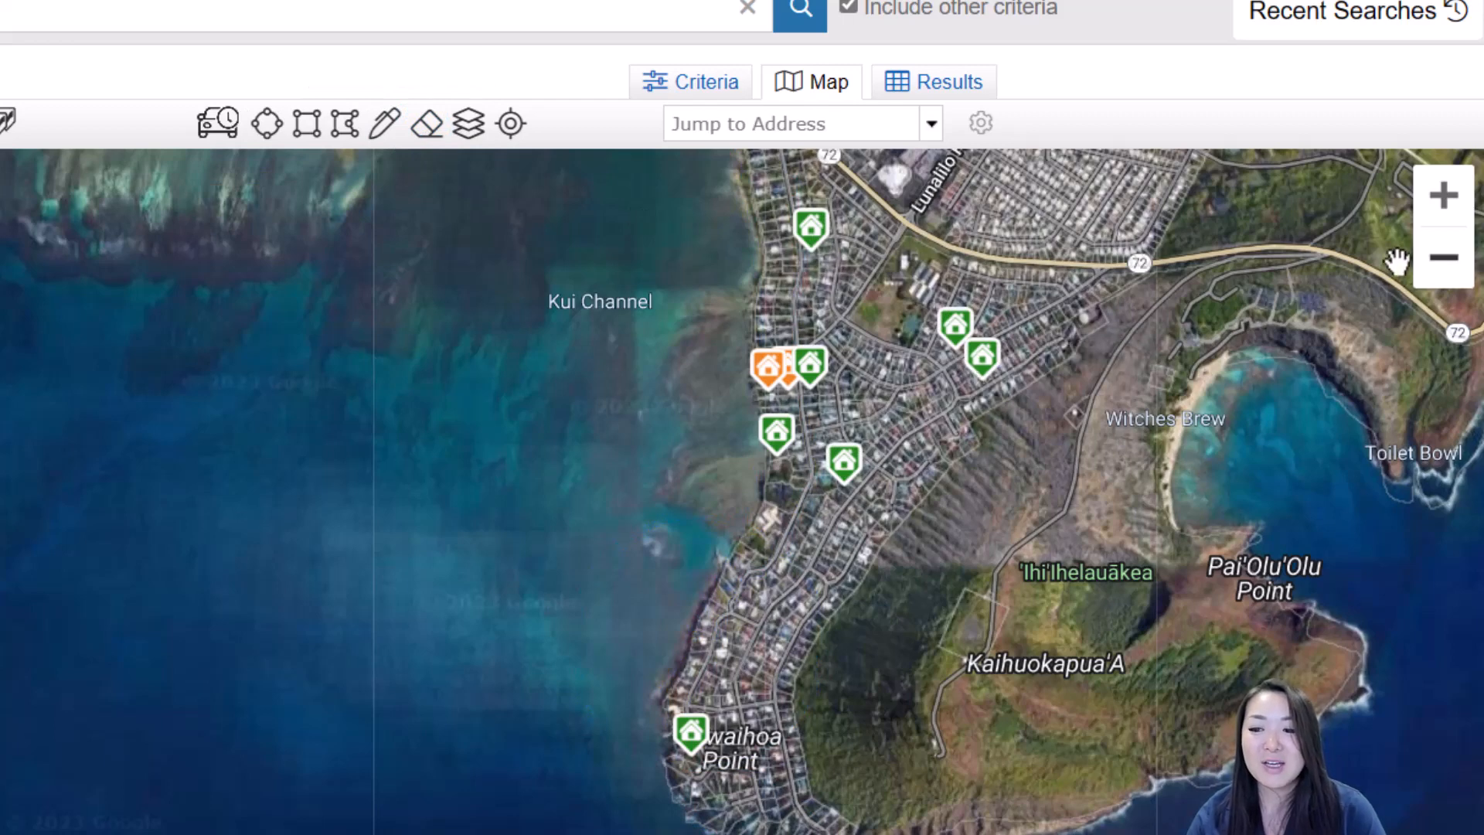
scroll(1319, 331, "down", 1)
left_click_drag(1286, 555, 1284, 556)
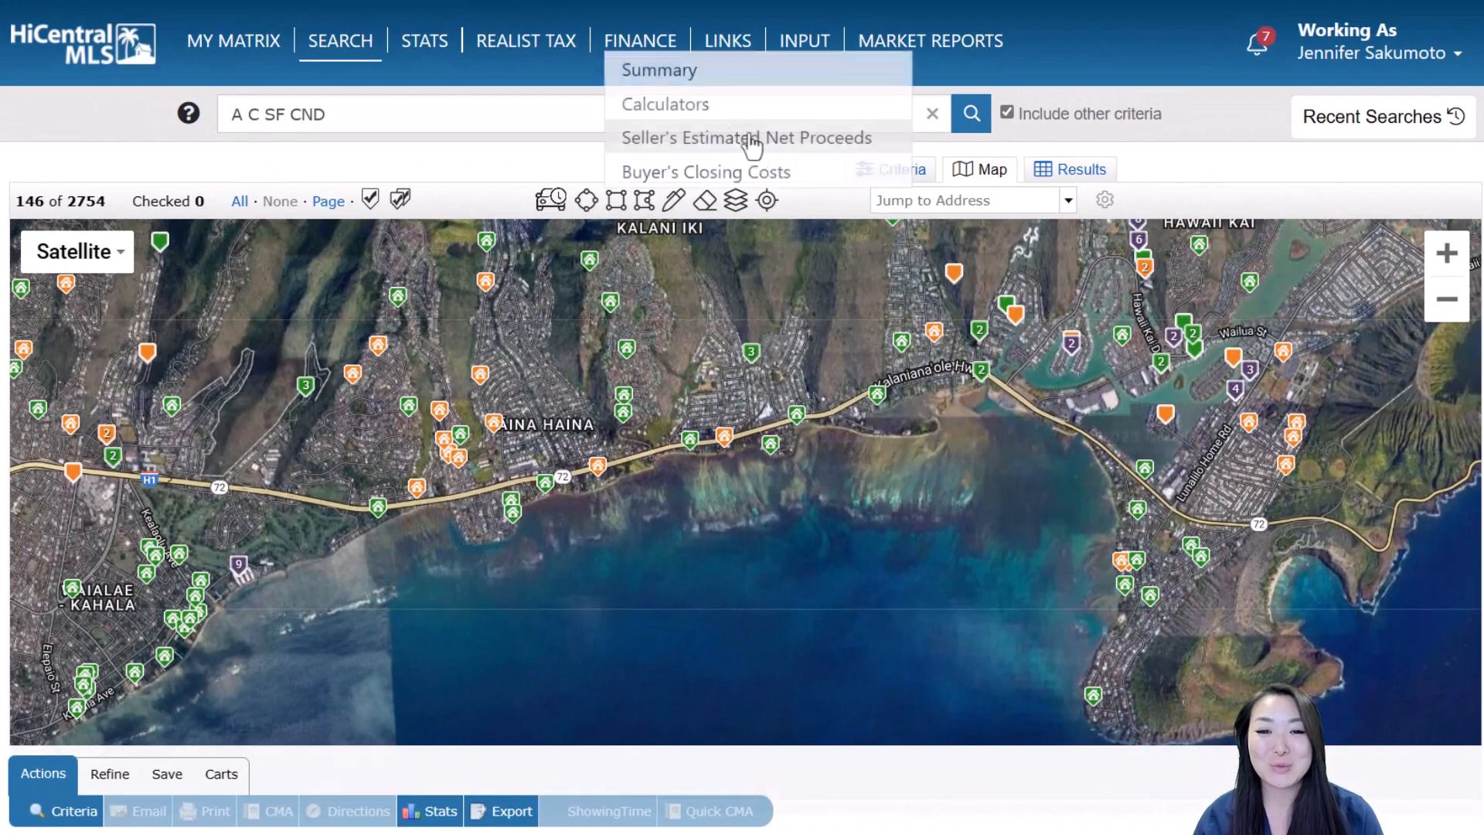
left_click(768, 201)
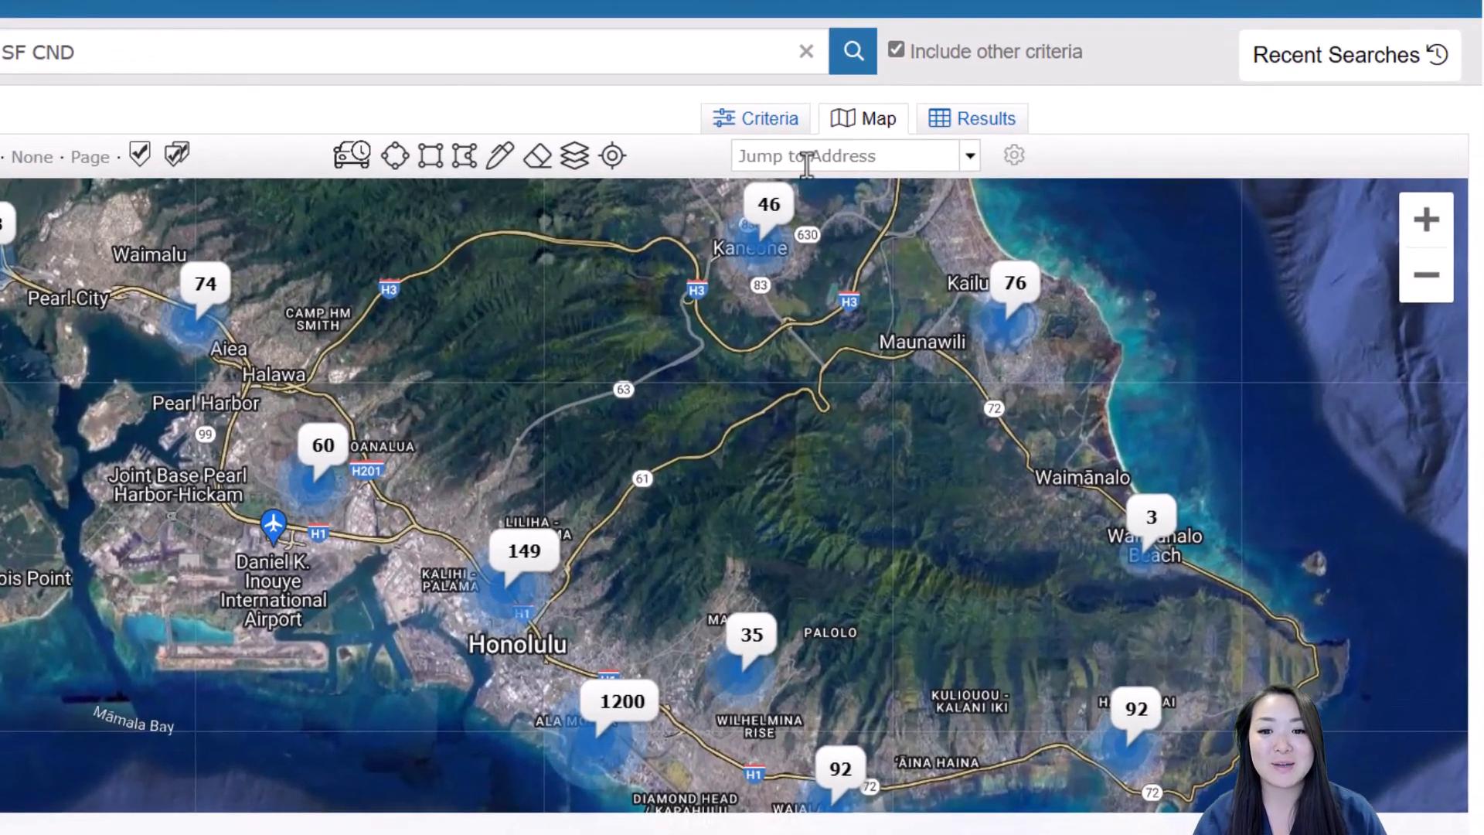
left_click(939, 201)
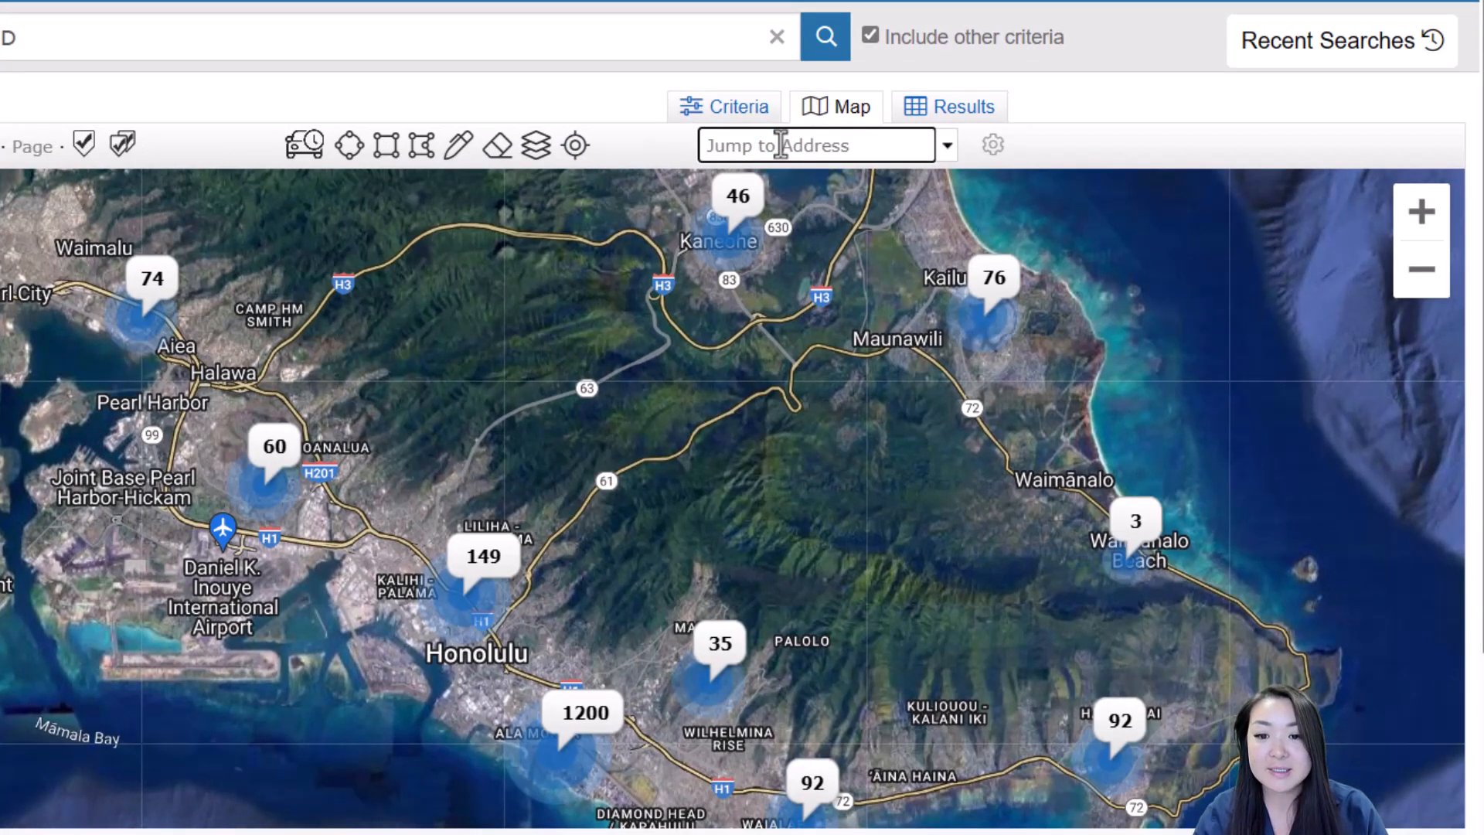
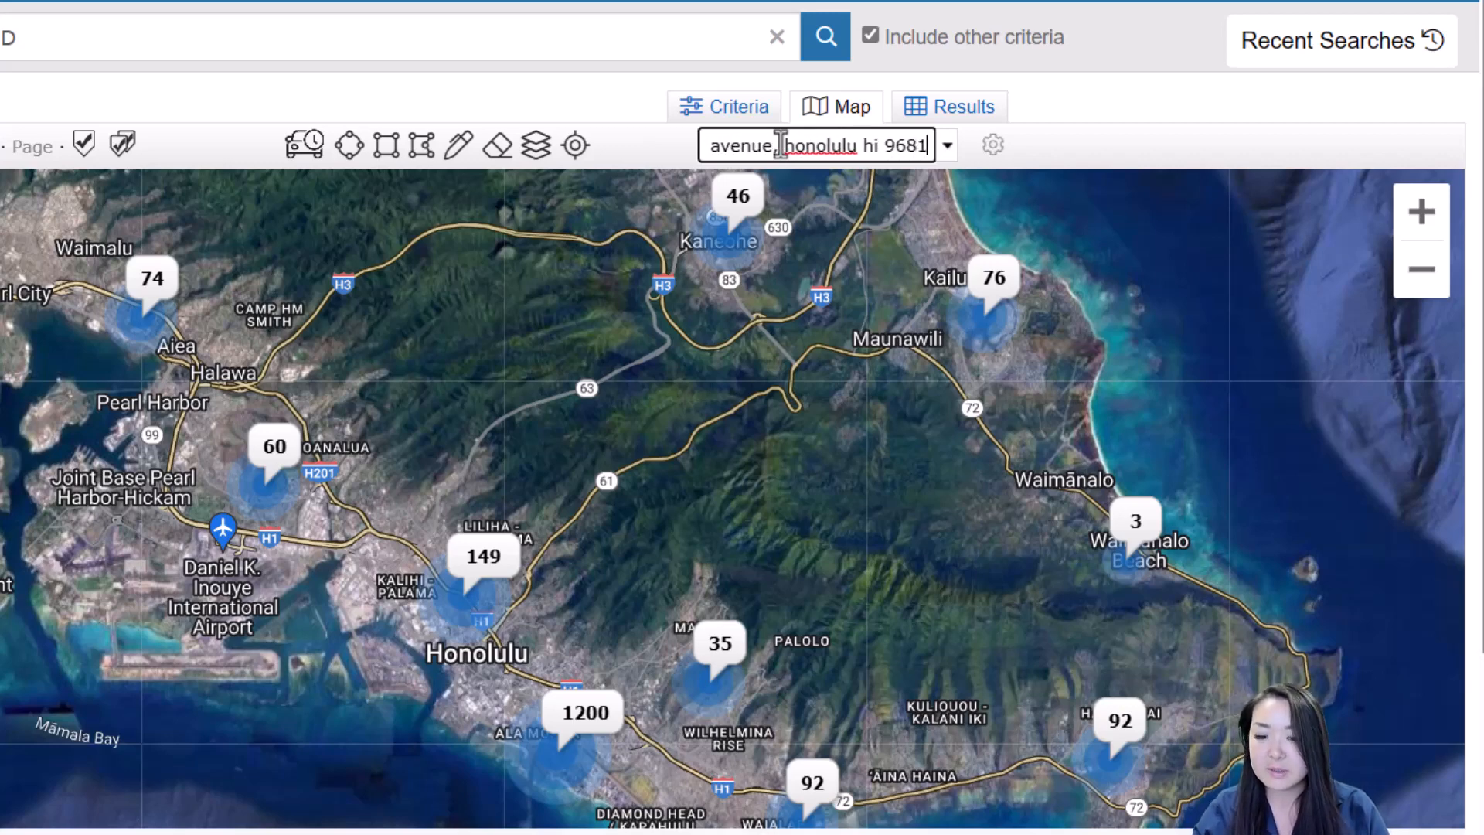
key("Return")
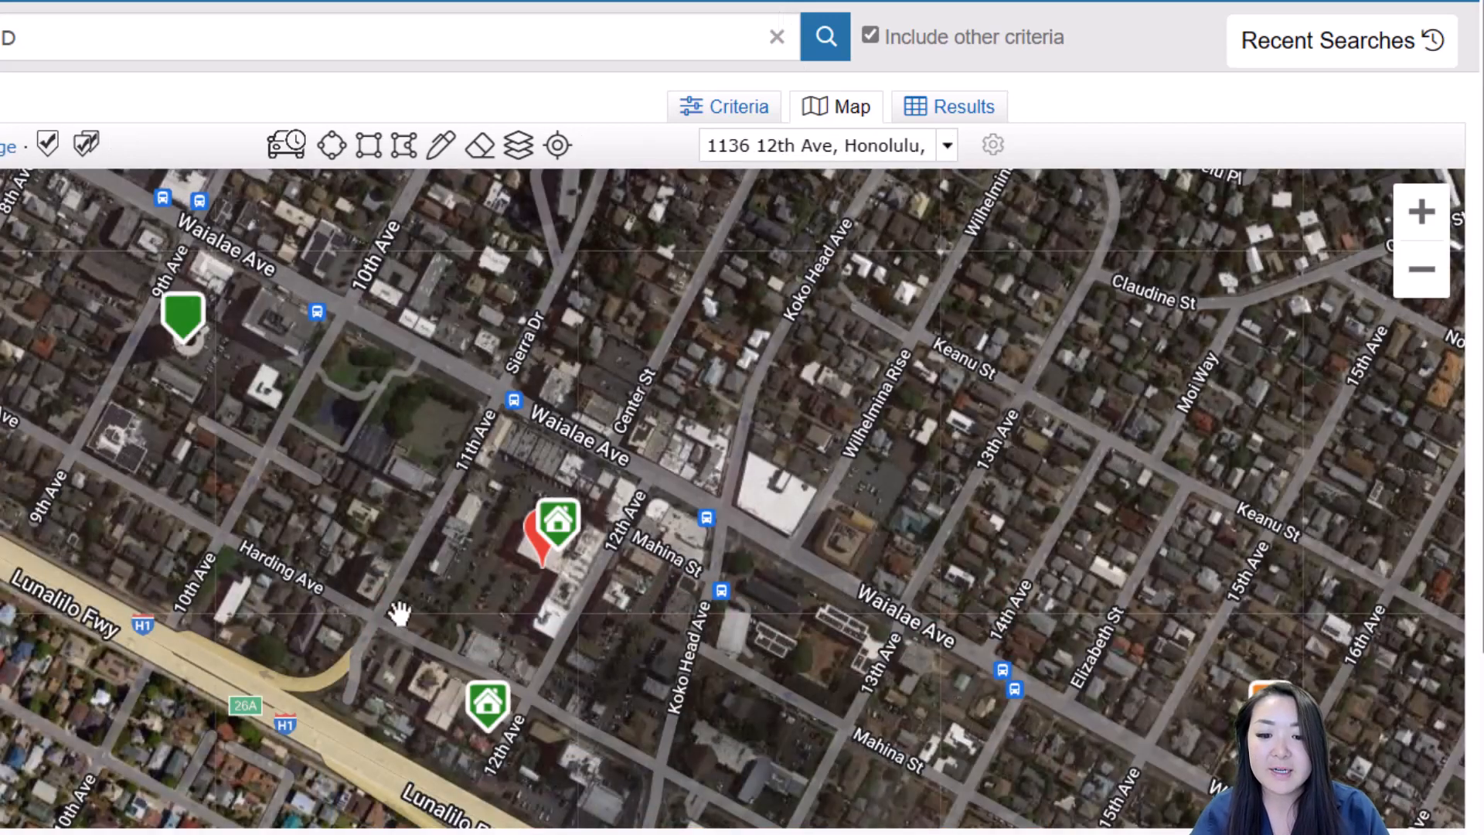
mouse_move(549, 572)
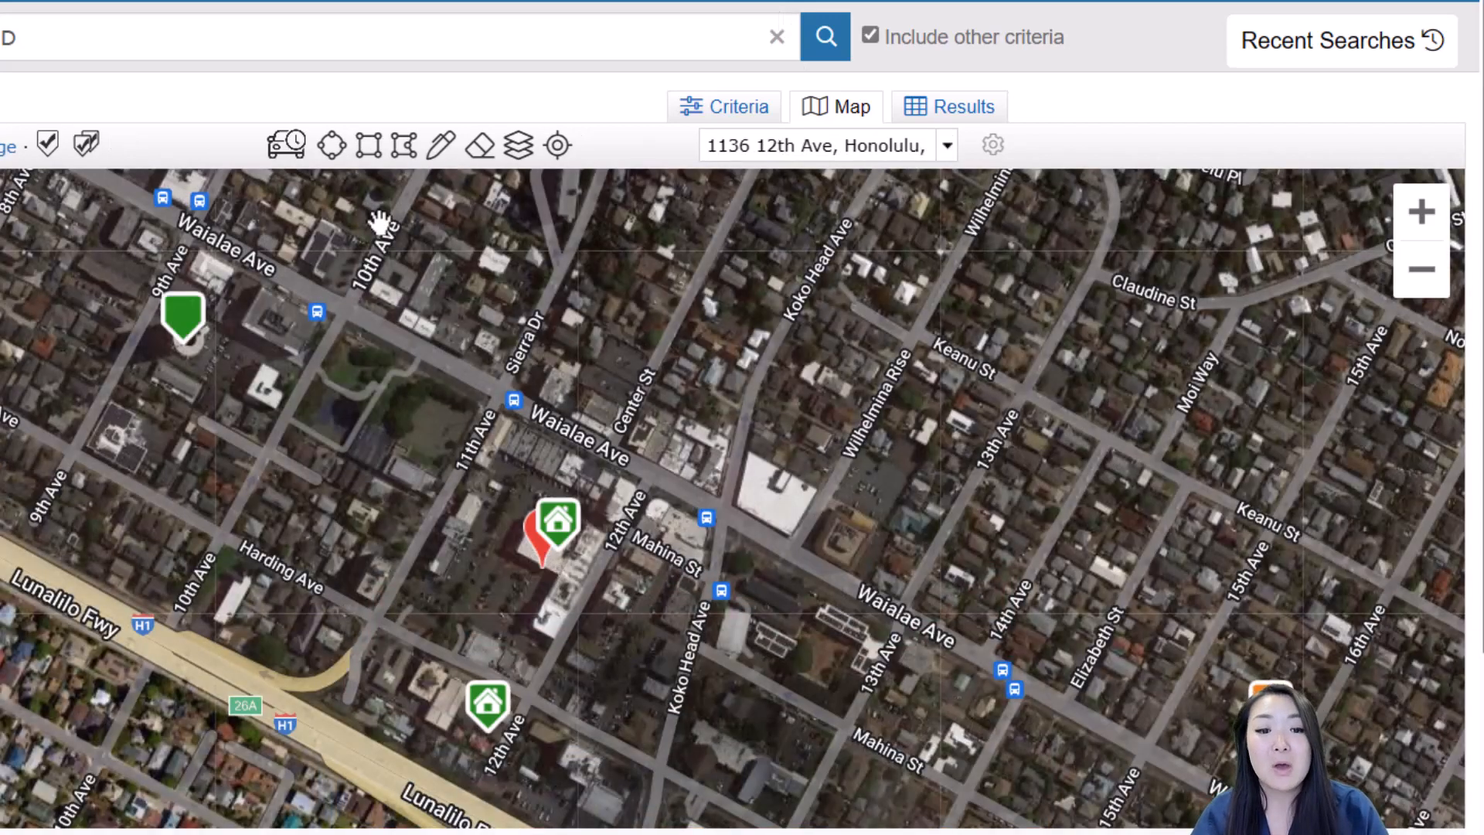
left_click(333, 145)
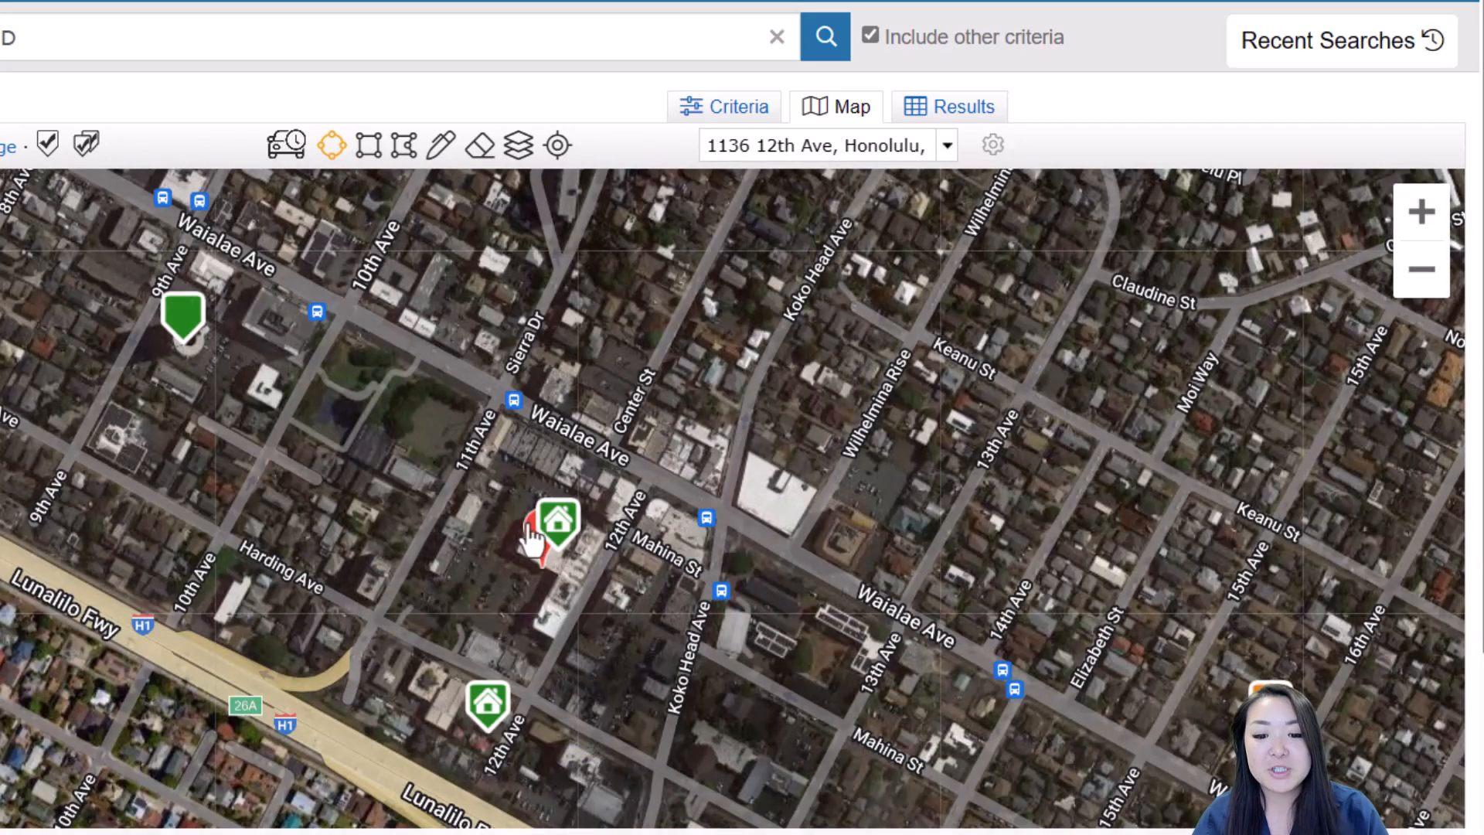
mouse_move(541, 547)
left_mouse_down()
mouse_move(647, 673)
mouse_move(812, 782)
mouse_move(868, 796)
mouse_move(914, 784)
mouse_move(1032, 819)
mouse_move(1044, 733)
mouse_move(1067, 747)
mouse_move(990, 706)
left_mouse_up()
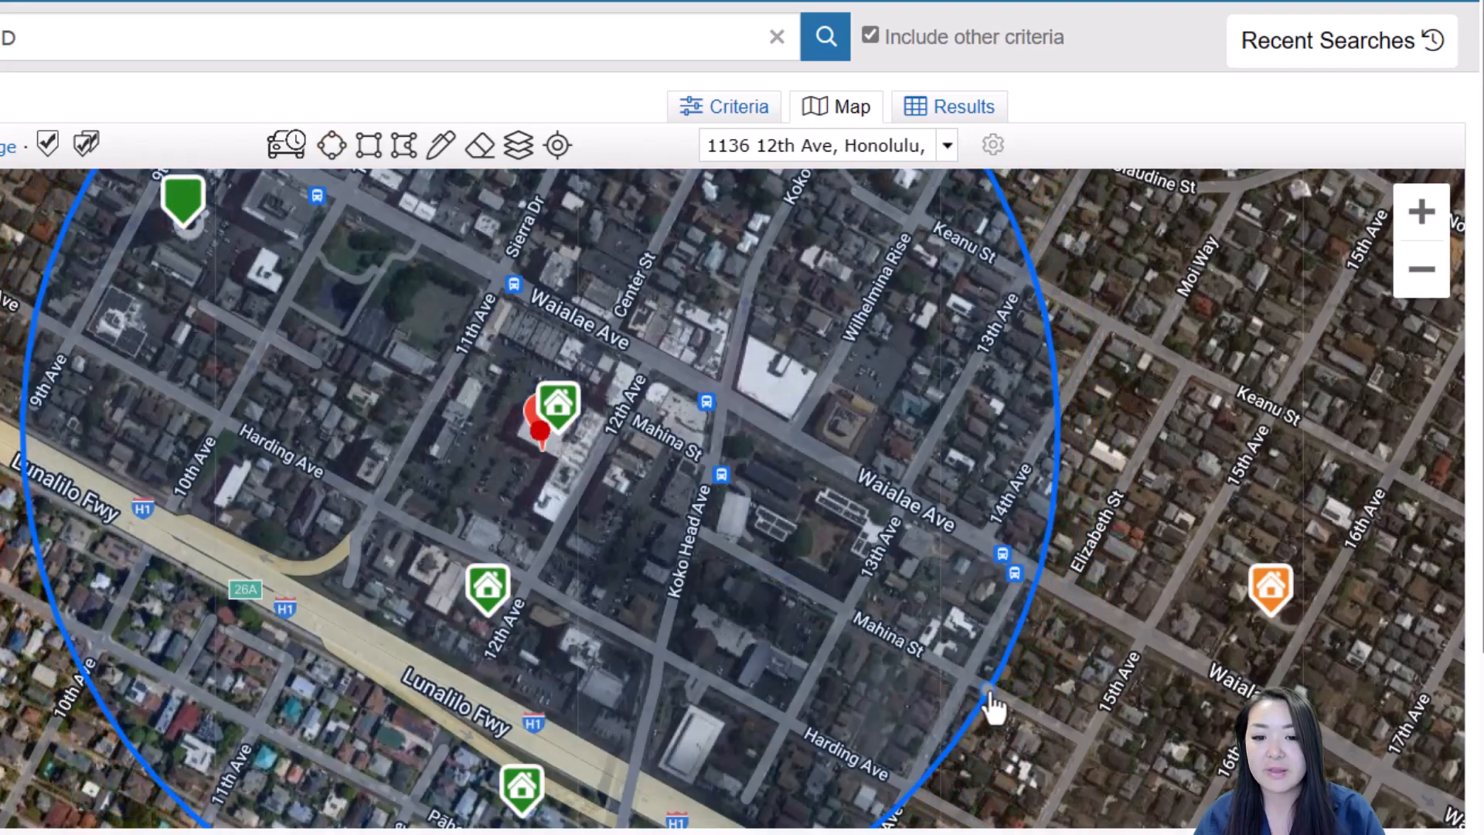
scroll(766, 504, "down", 1)
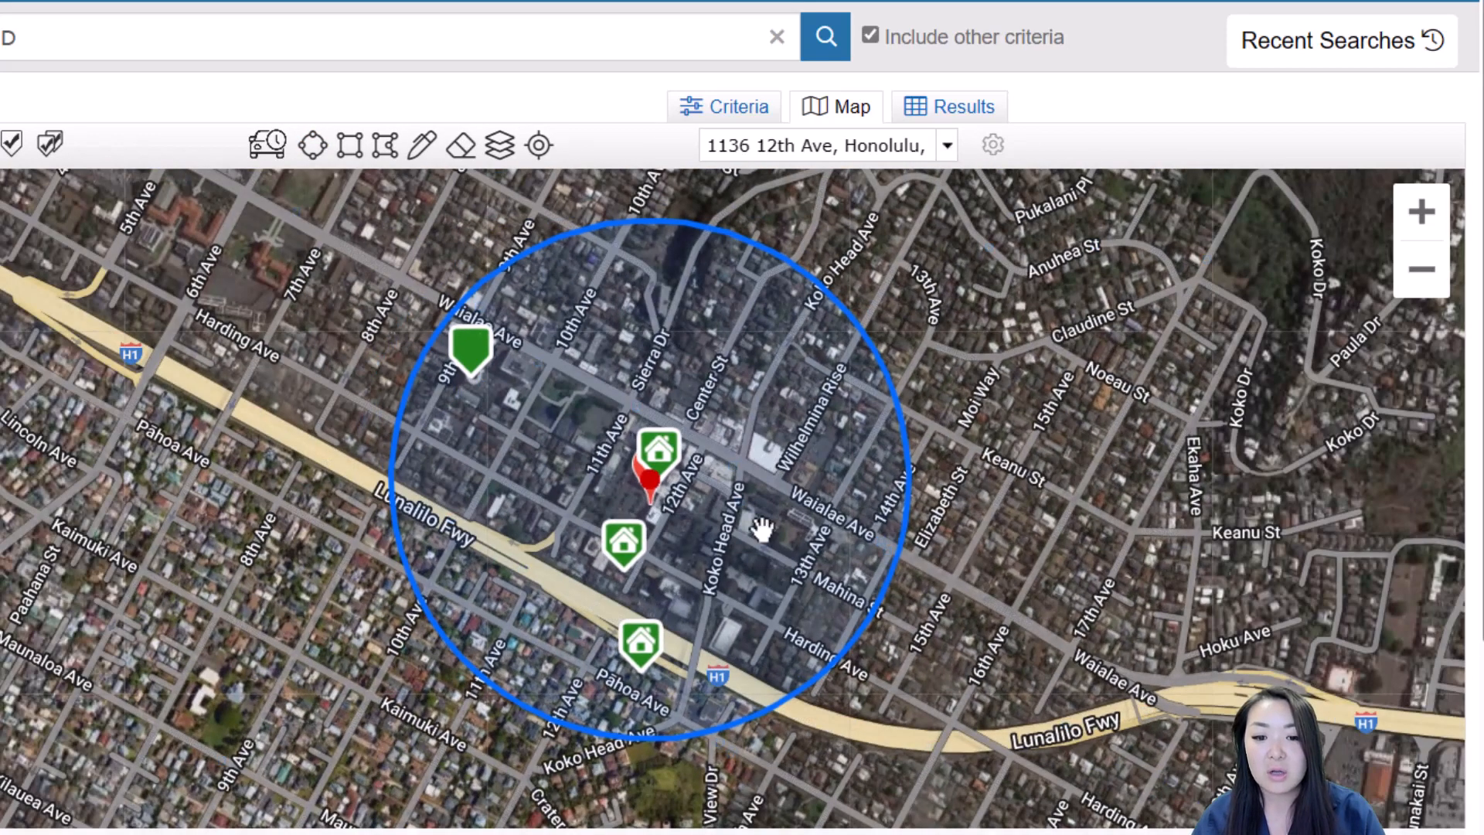
left_click(671, 442)
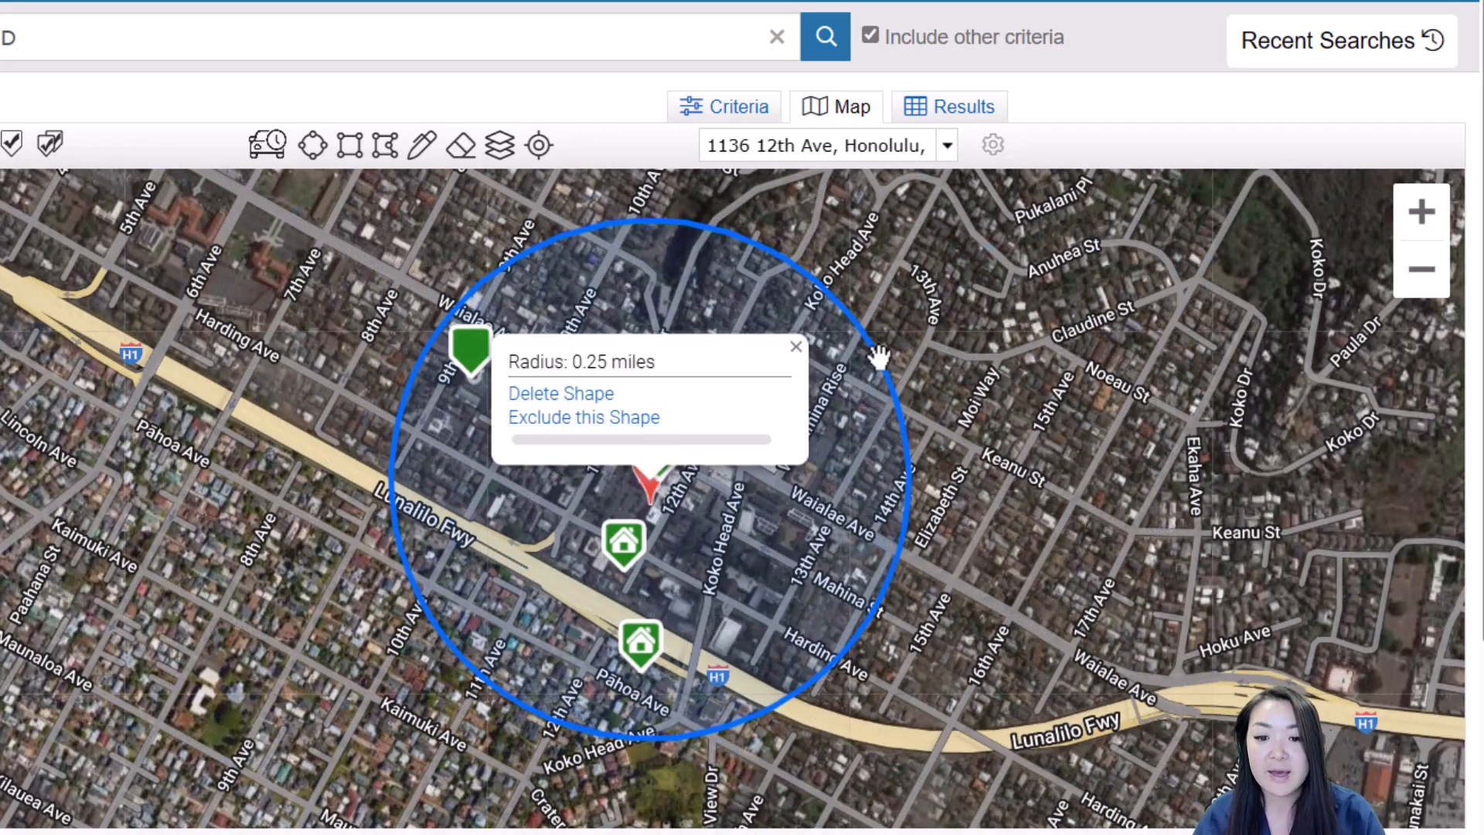
left_click(944, 304)
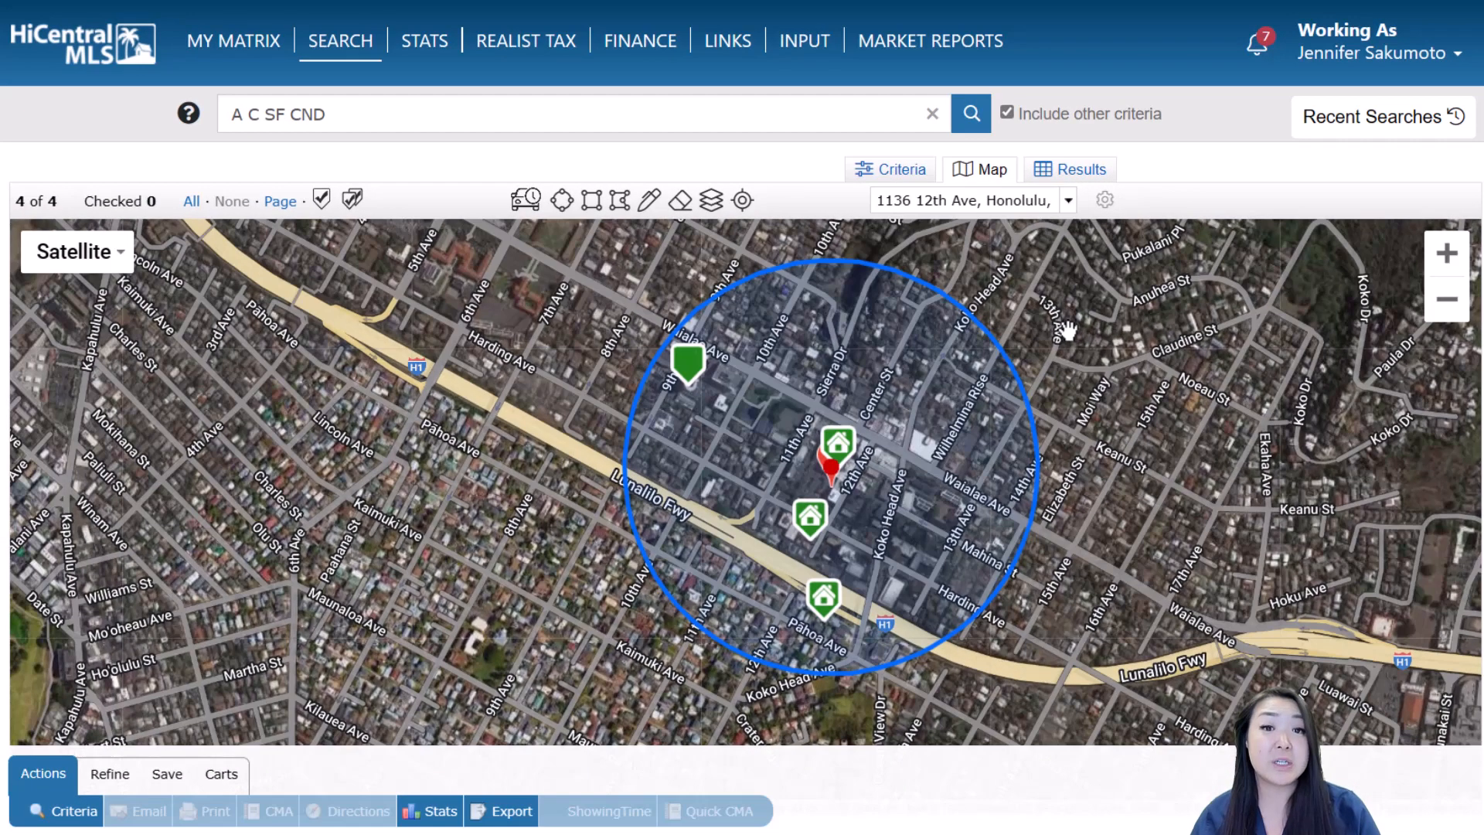
Back in the search criteria, set the price limit to 2500- and bedrooms to 2+
left_click(914, 170)
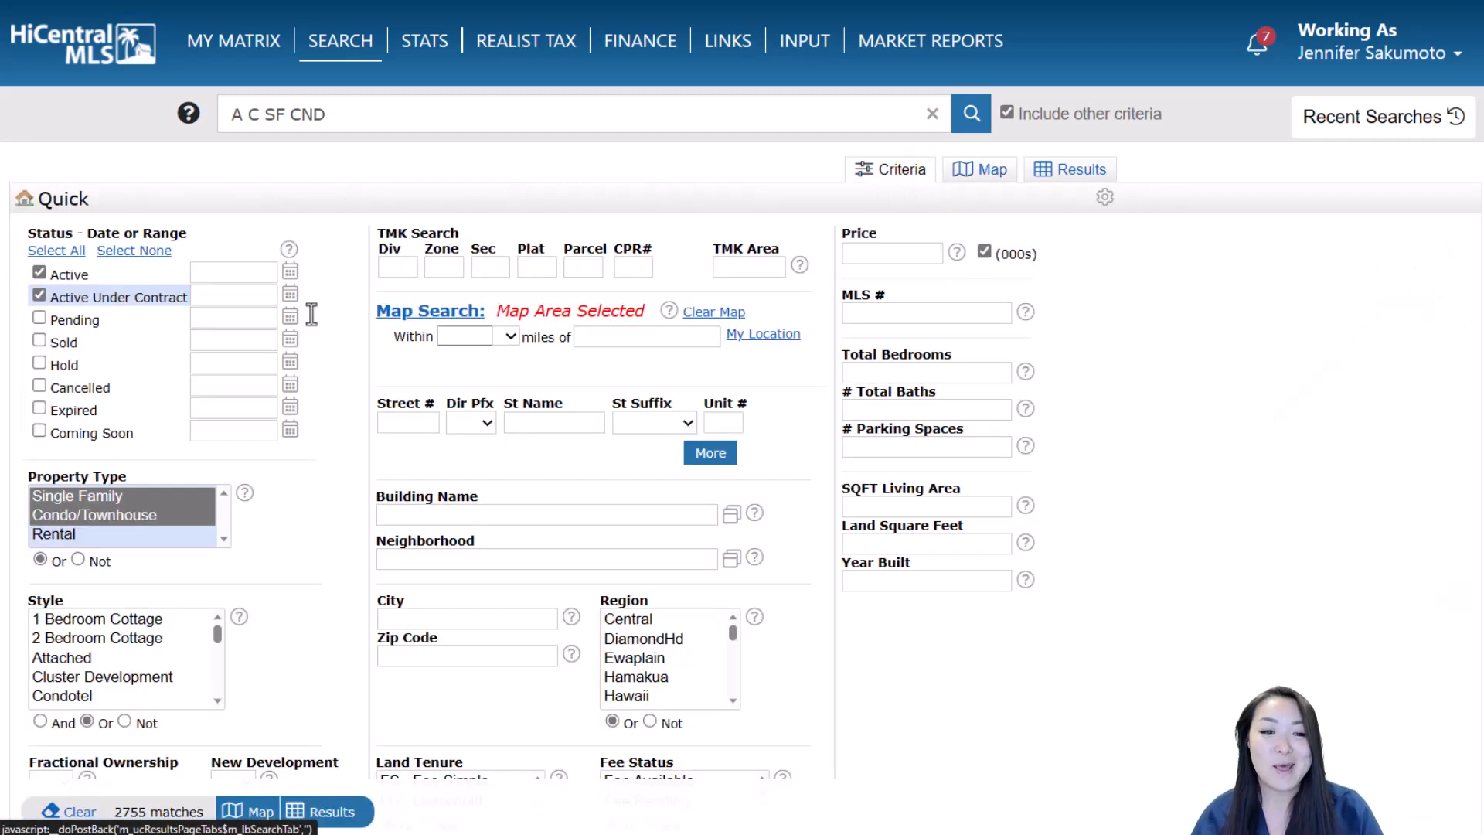
left_click(890, 253)
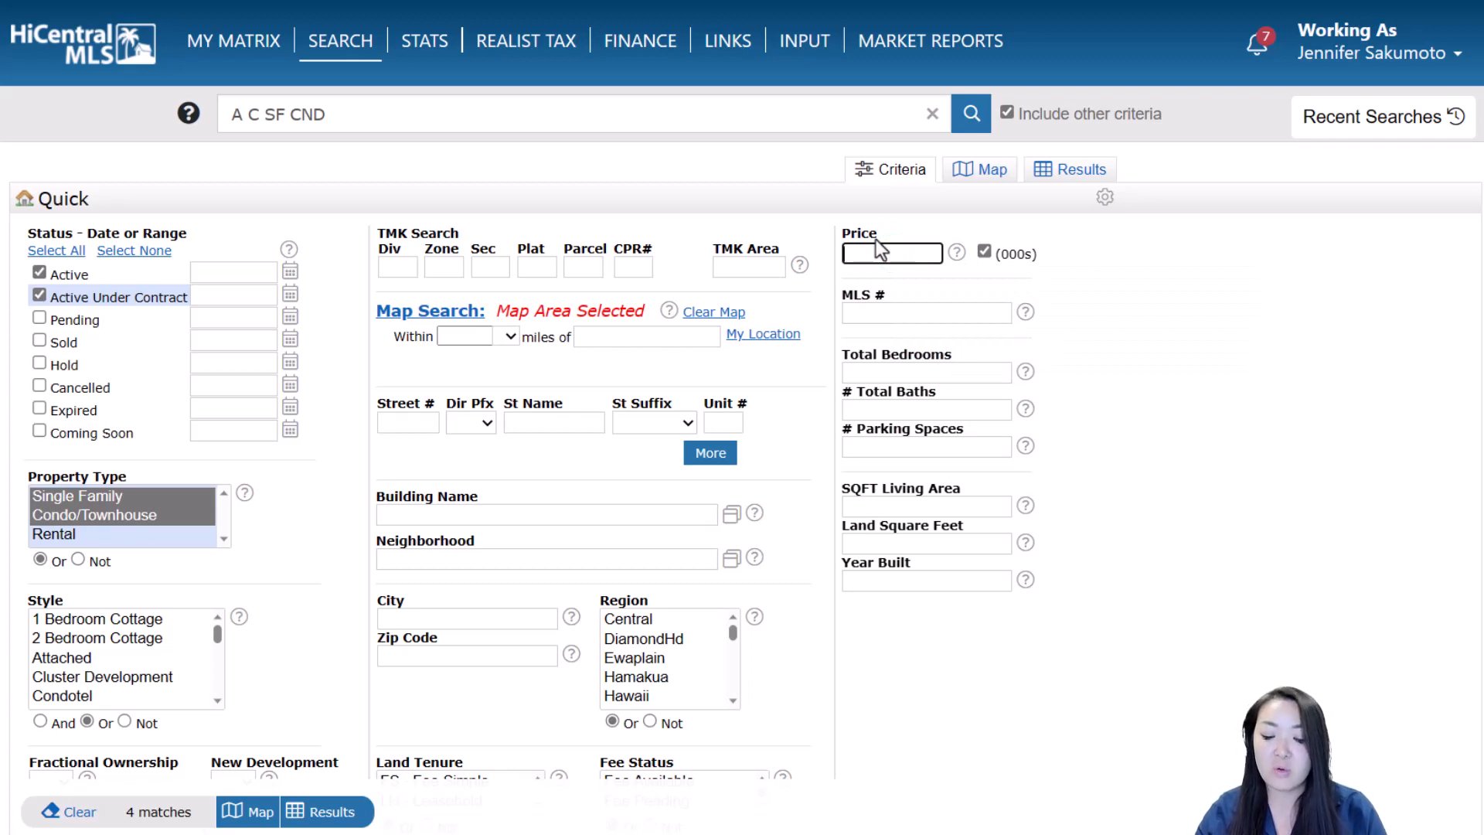
type("2500-")
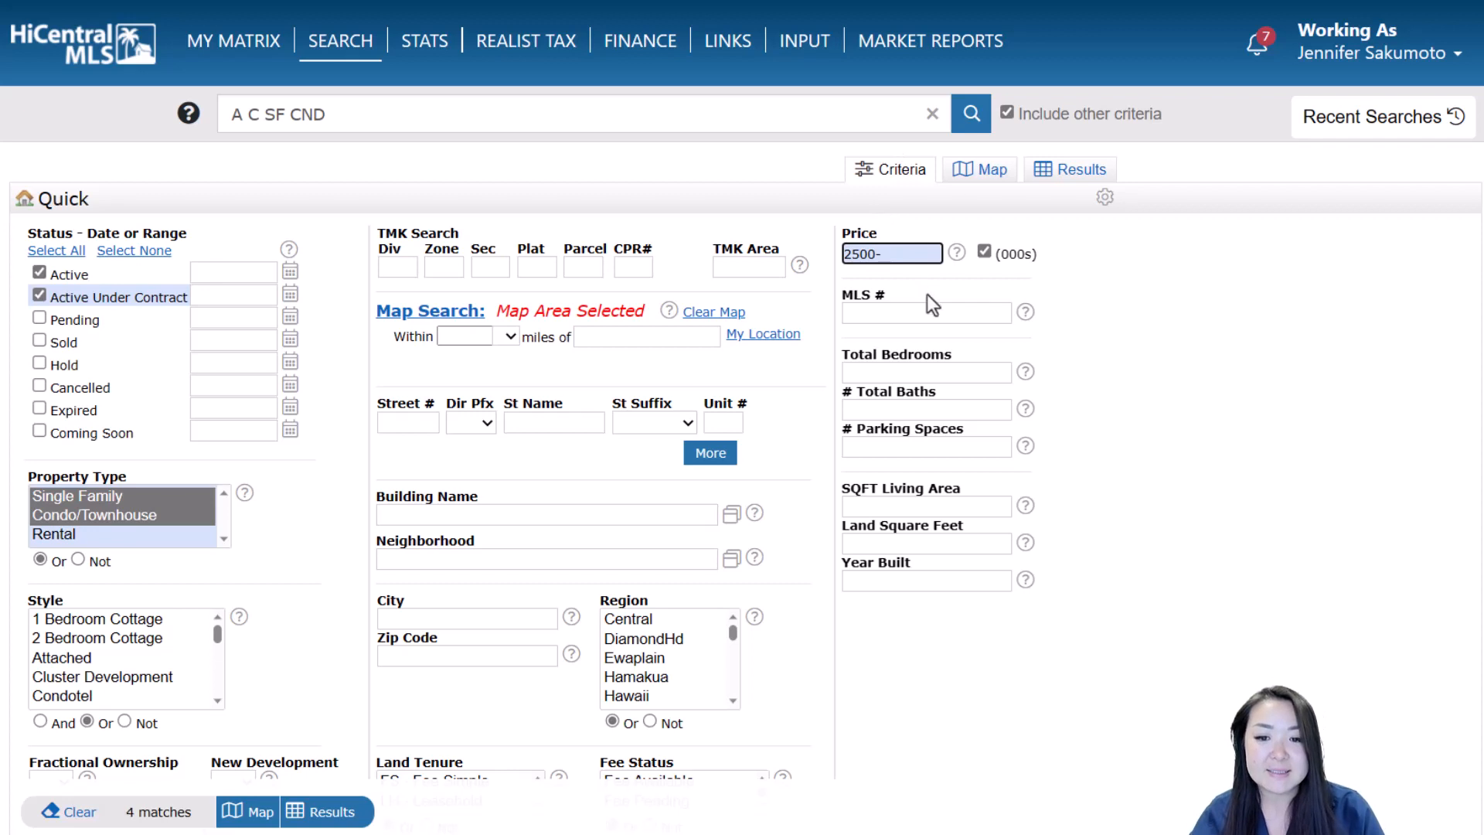
left_click(928, 312)
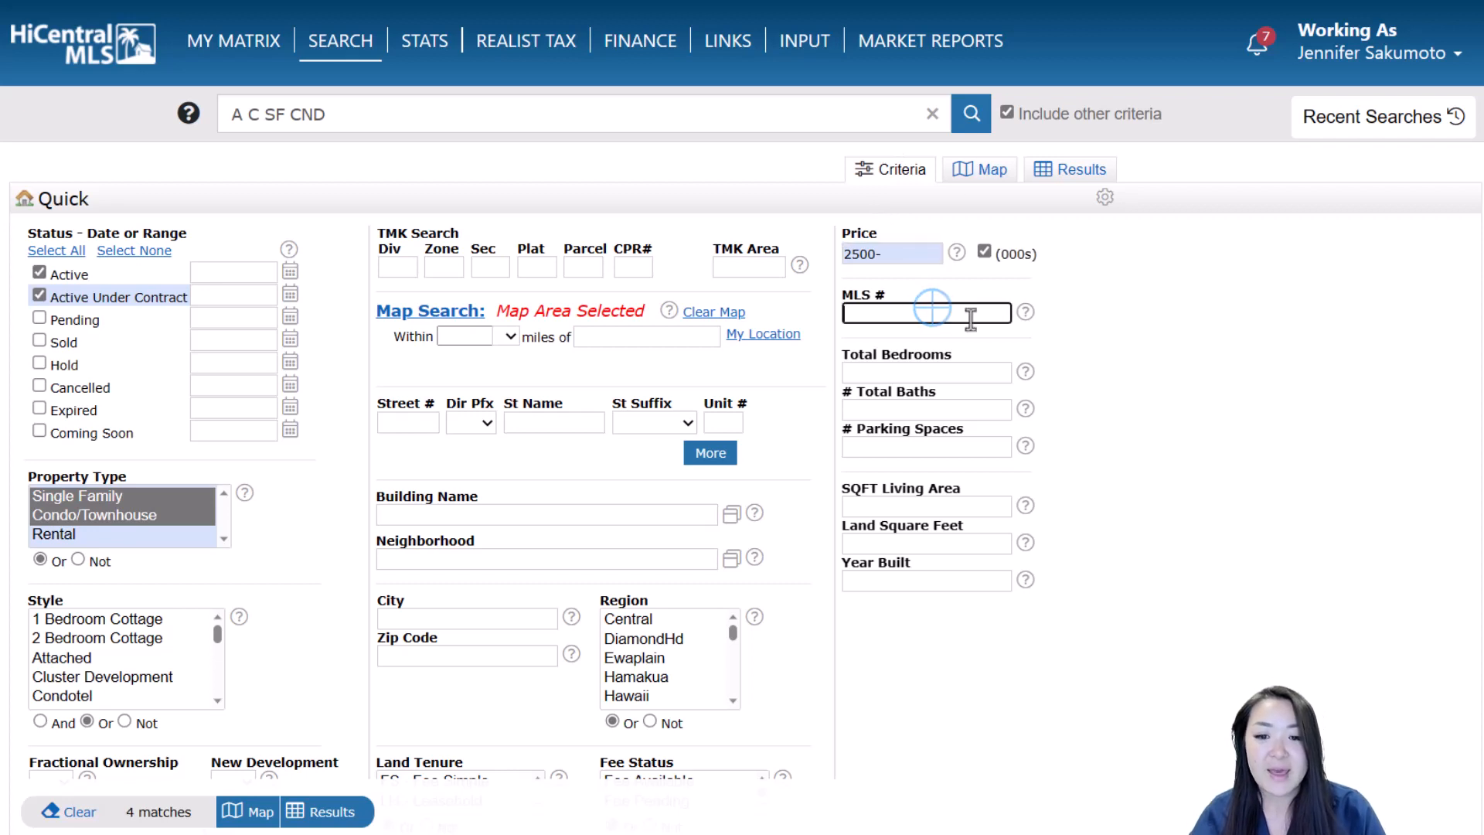
left_click(969, 371)
type("2+")
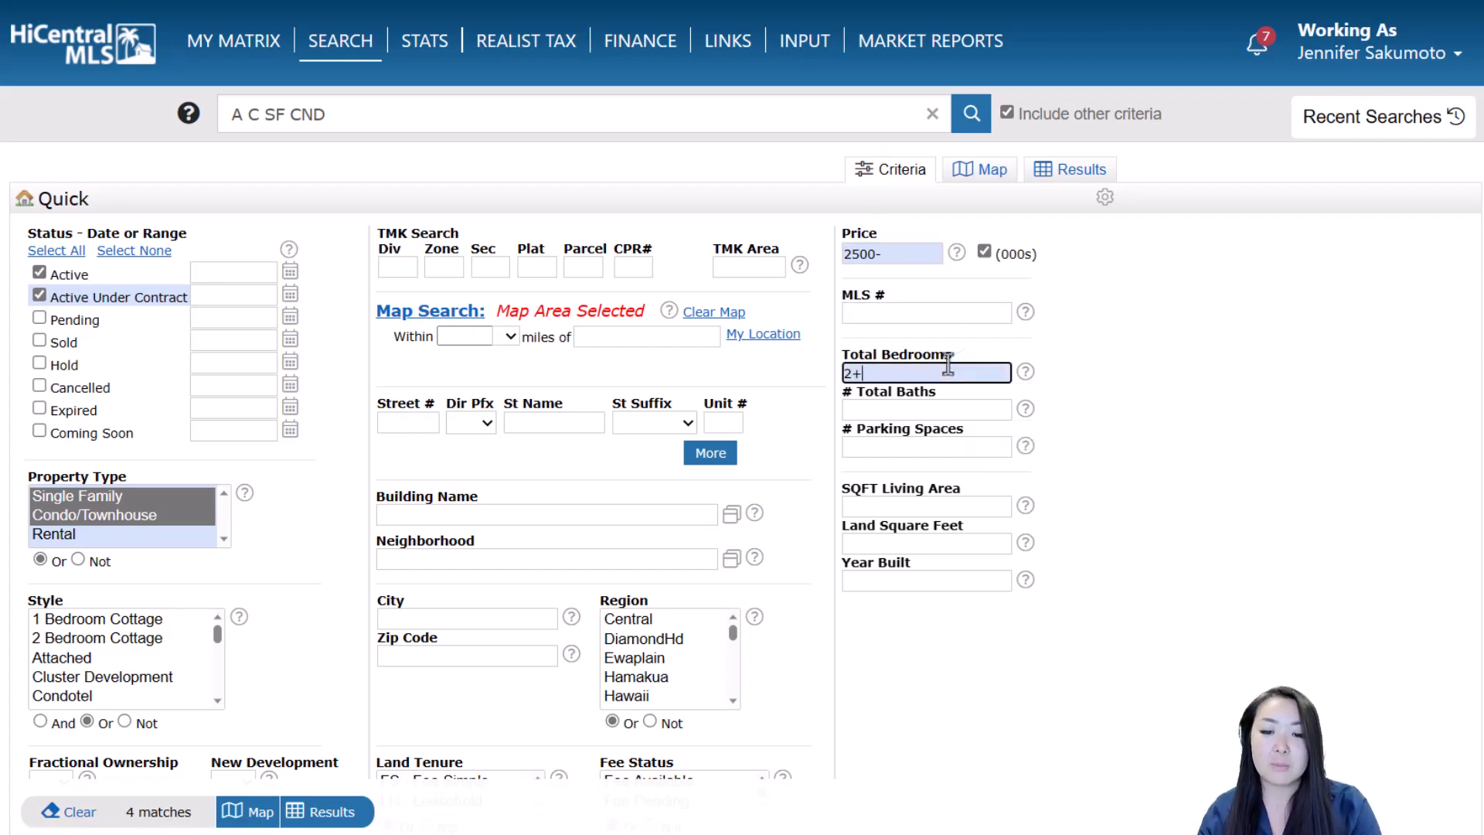
Change # Total Baths from 2+ to 1+ and show the 2 matching homes on the Map
left_click(972, 408)
type("2")
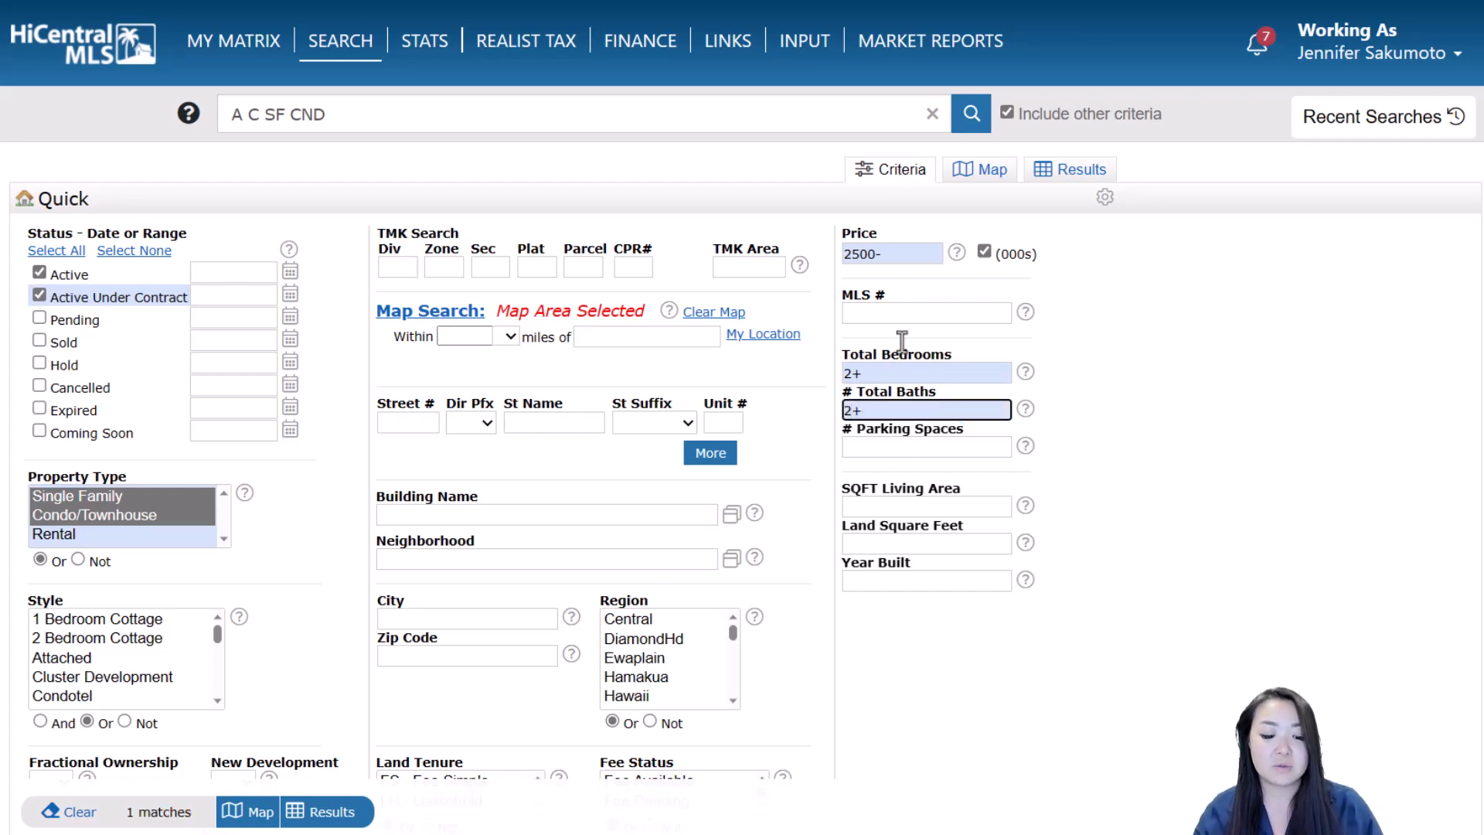
key("BackSpace")
type("1+")
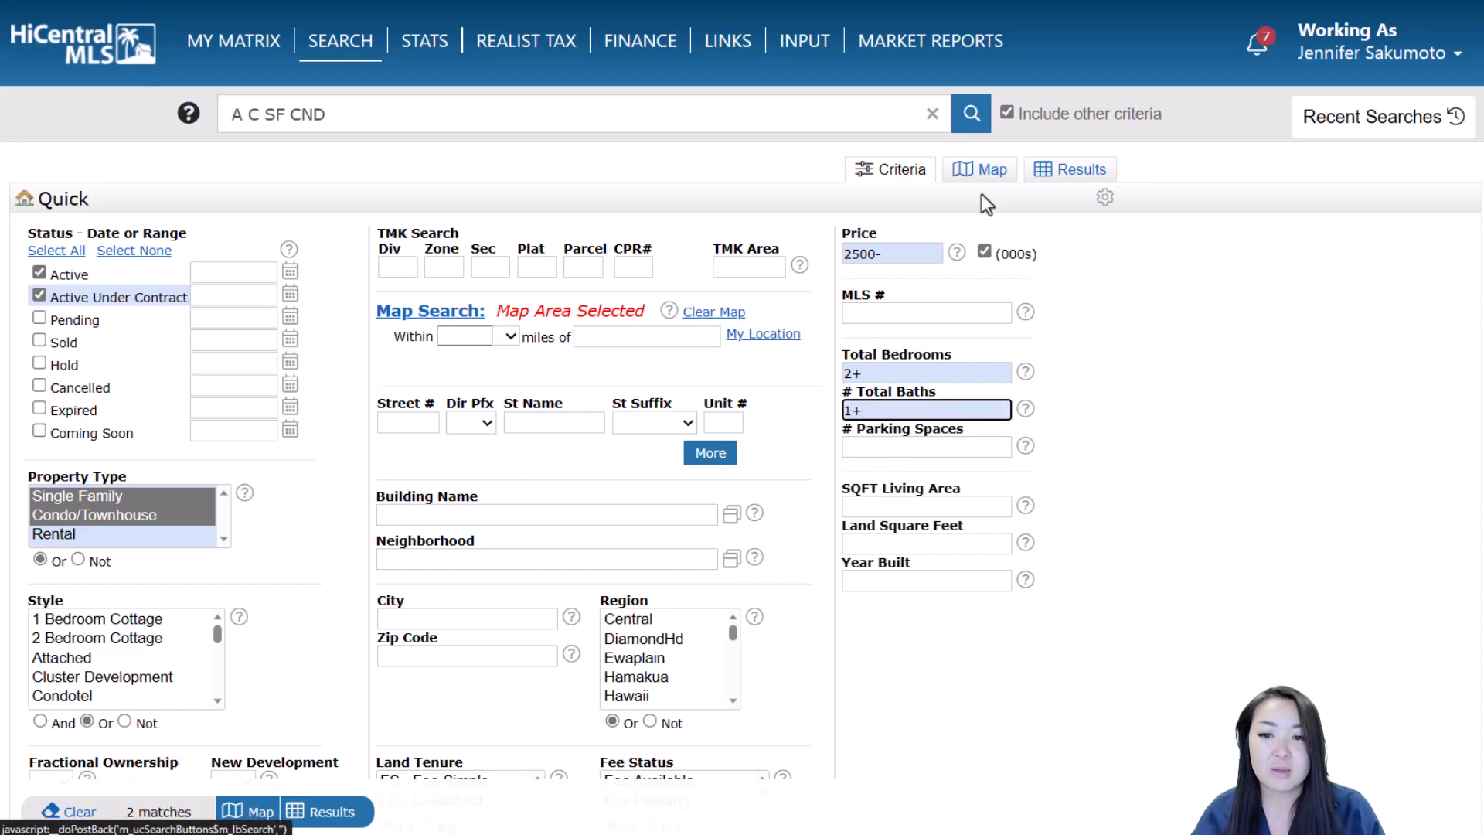
left_click(989, 173)
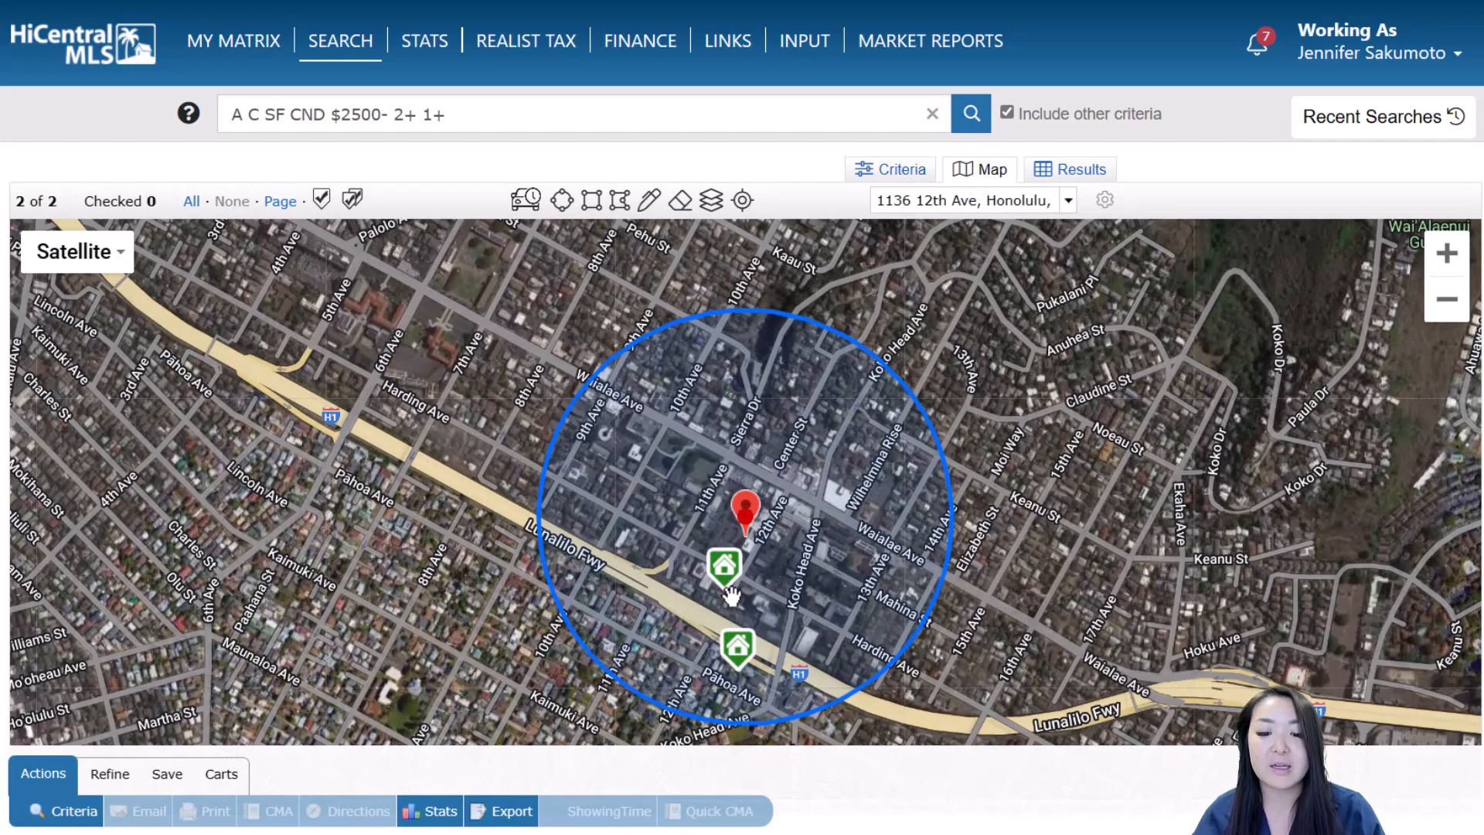
mouse_move(754, 545)
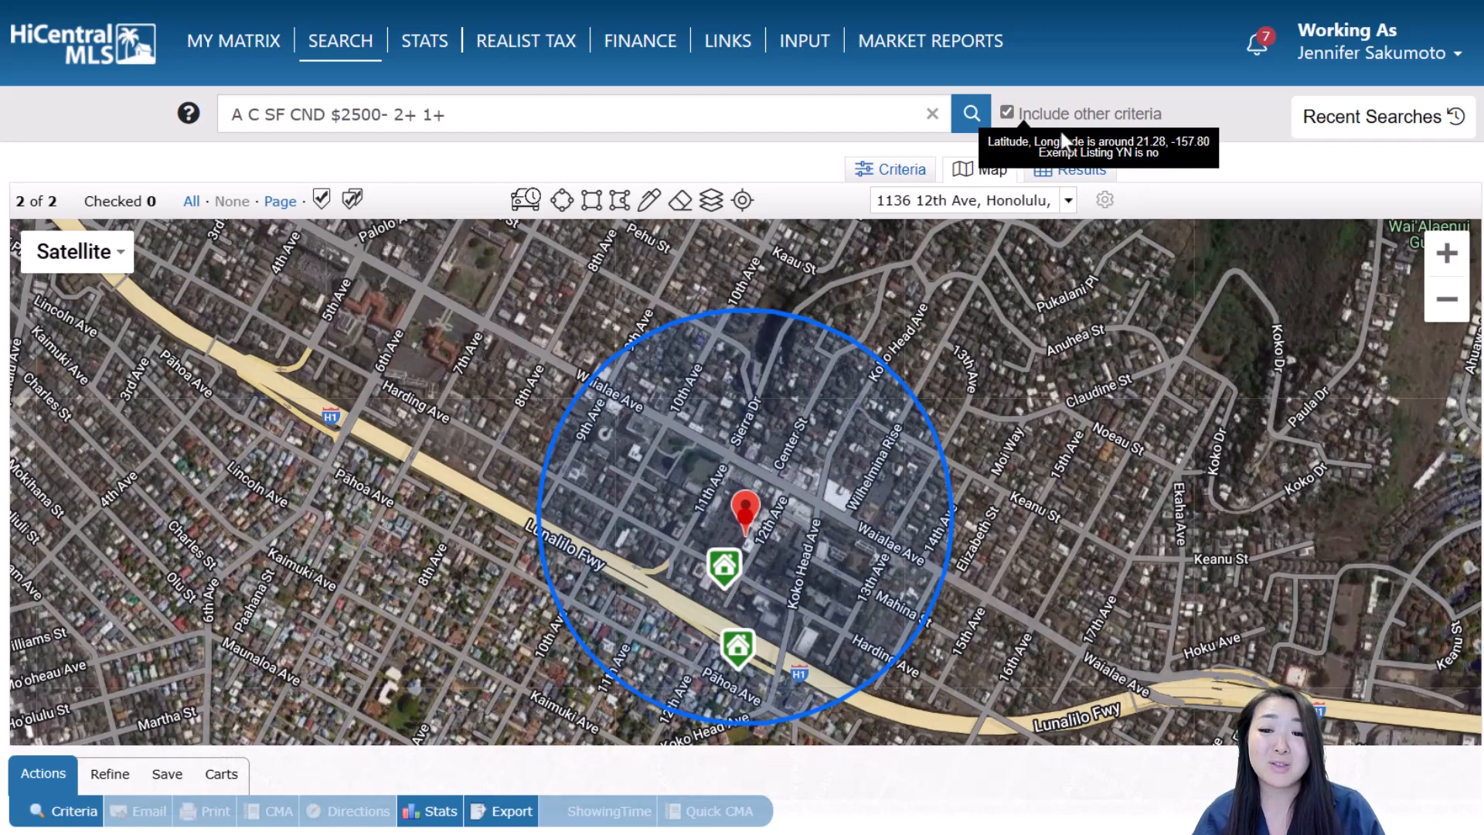
List the two matches, then start a search polygon along the freeway east of Kaimuki and up the eastern ridge
left_click(1065, 173)
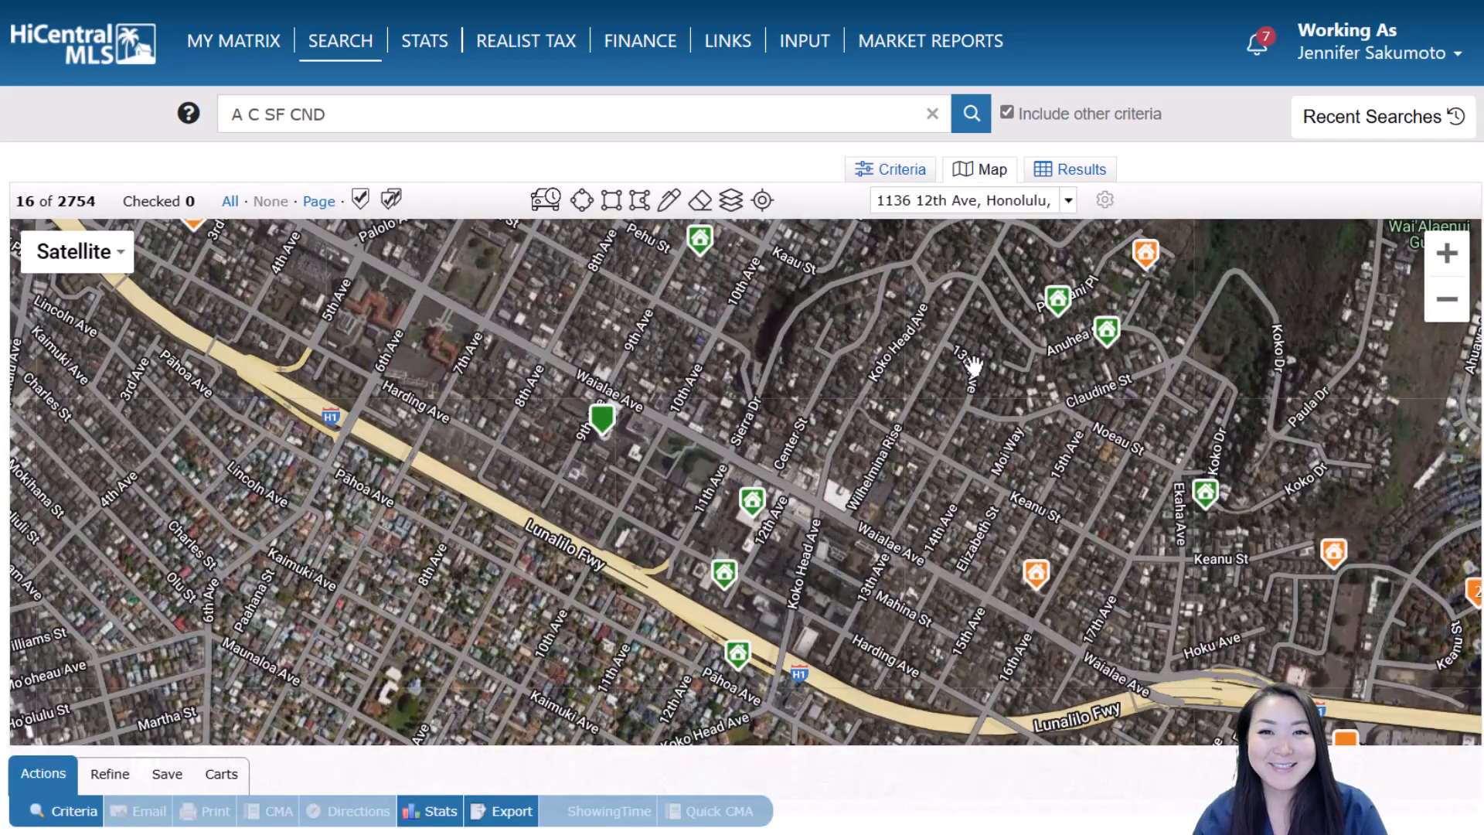
left_click(640, 202)
mouse_move(1185, 628)
left_mouse_down()
mouse_move(1106, 545)
mouse_move(895, 243)
left_mouse_up()
left_click_drag(998, 229, 1171, 658)
scroll(1070, 525, "down", 2)
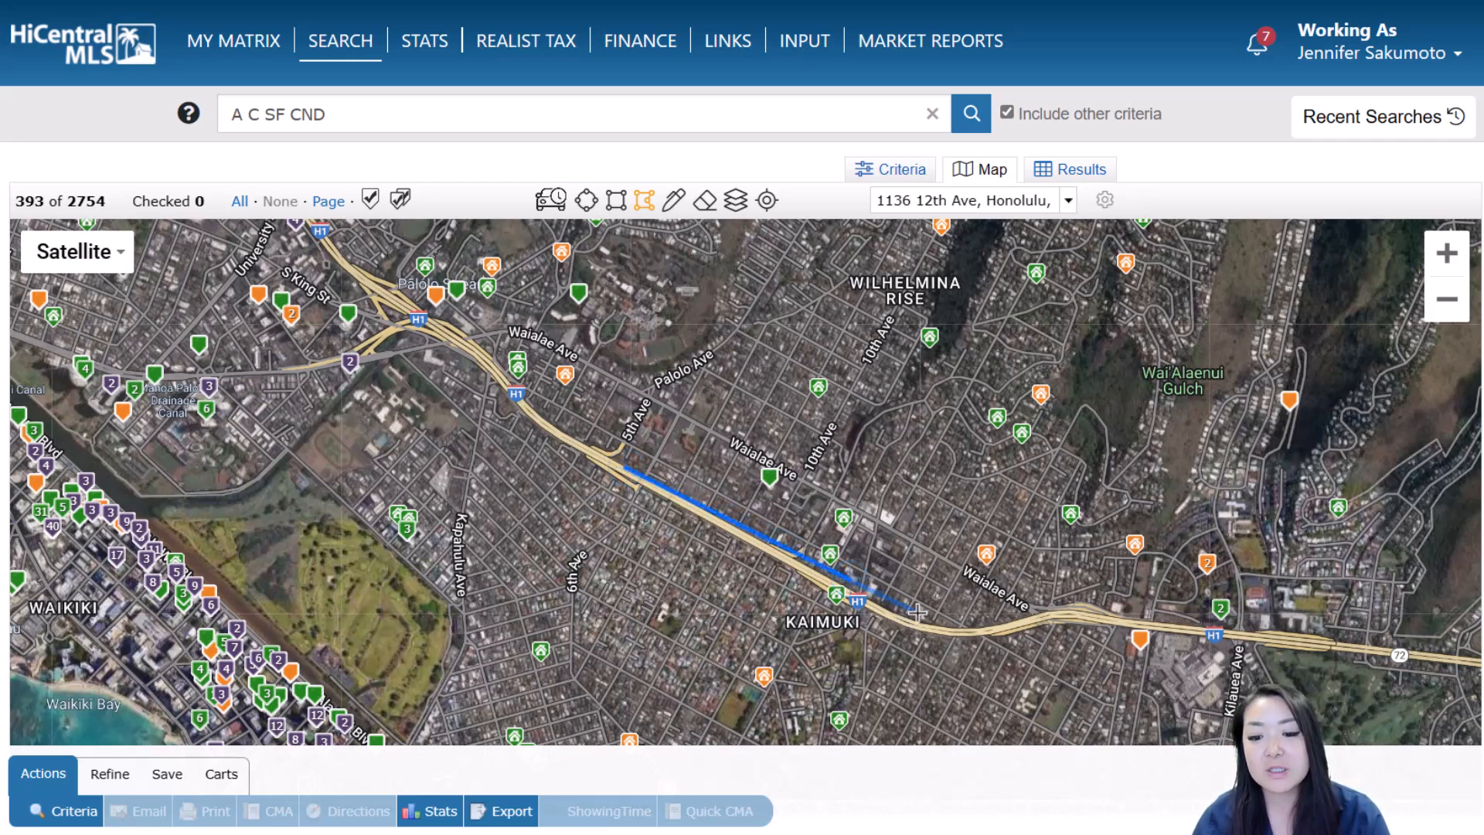
left_click(1140, 608)
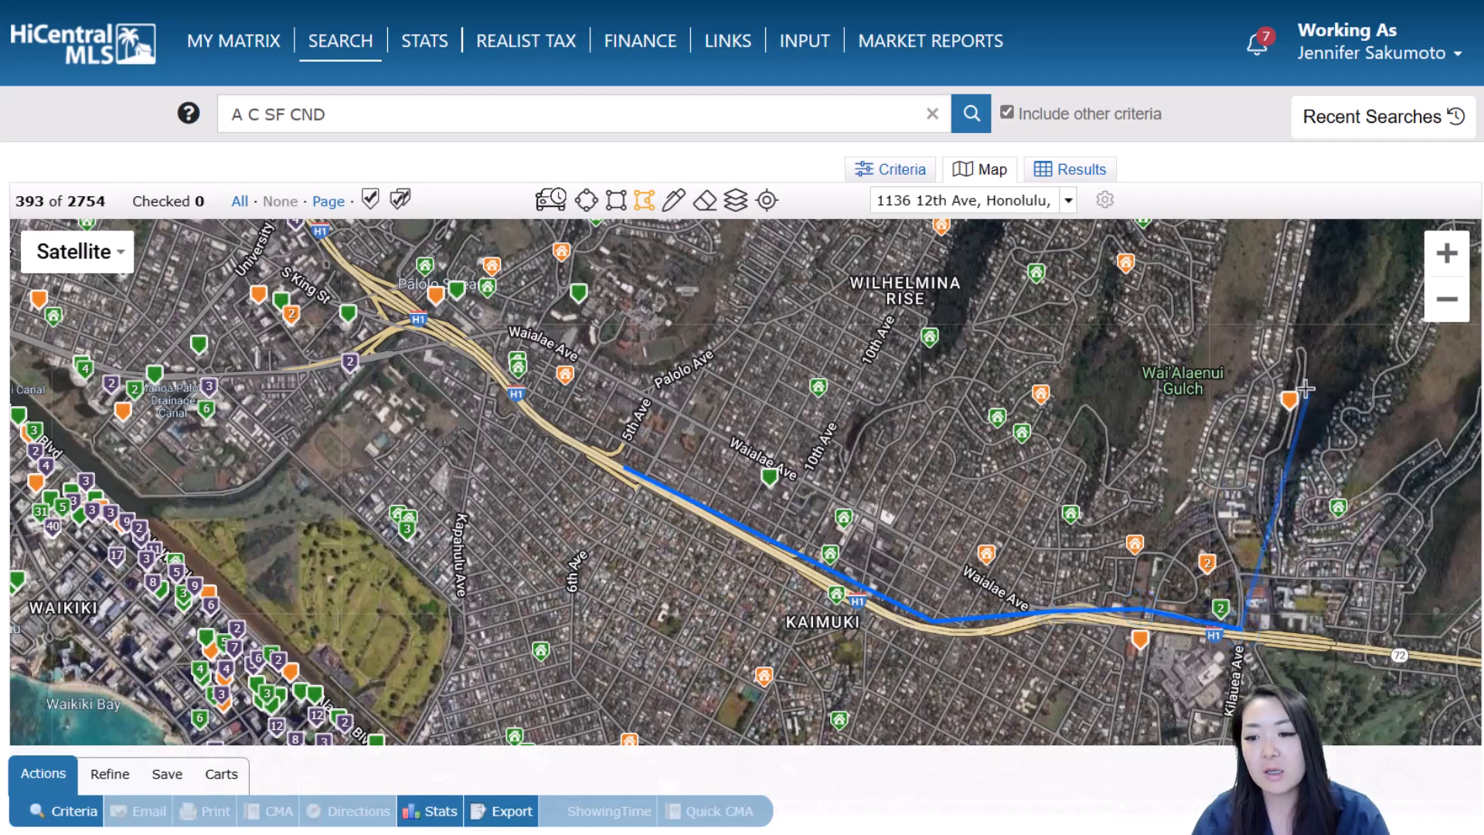
scroll(1308, 317, "down", 1)
left_click_drag(1308, 317, 1252, 524)
left_click(1266, 438)
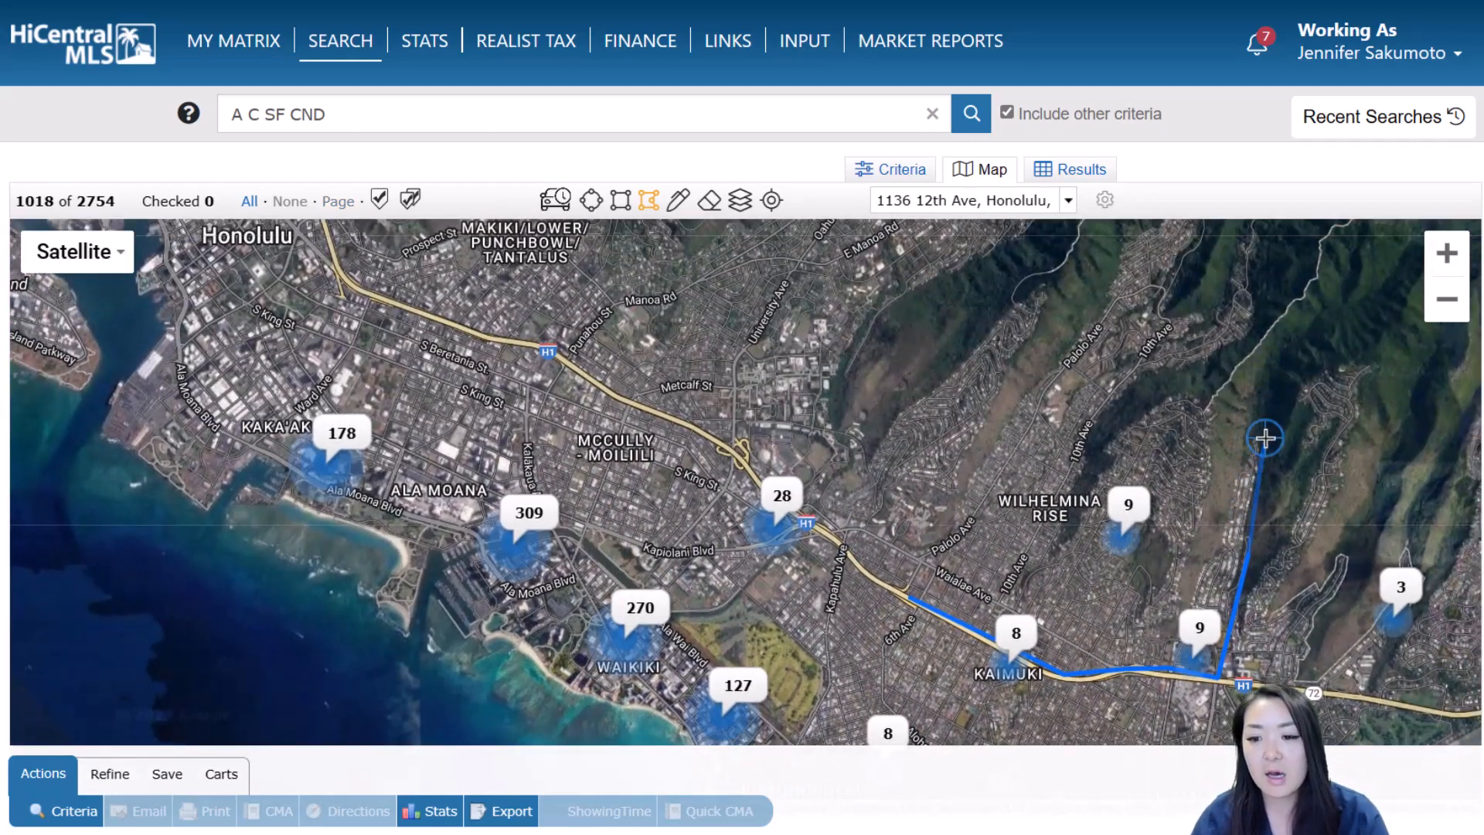
left_click(1196, 372)
Add the top, northern and western polygon points, close the shape, and widen its western edge
left_click(1277, 236)
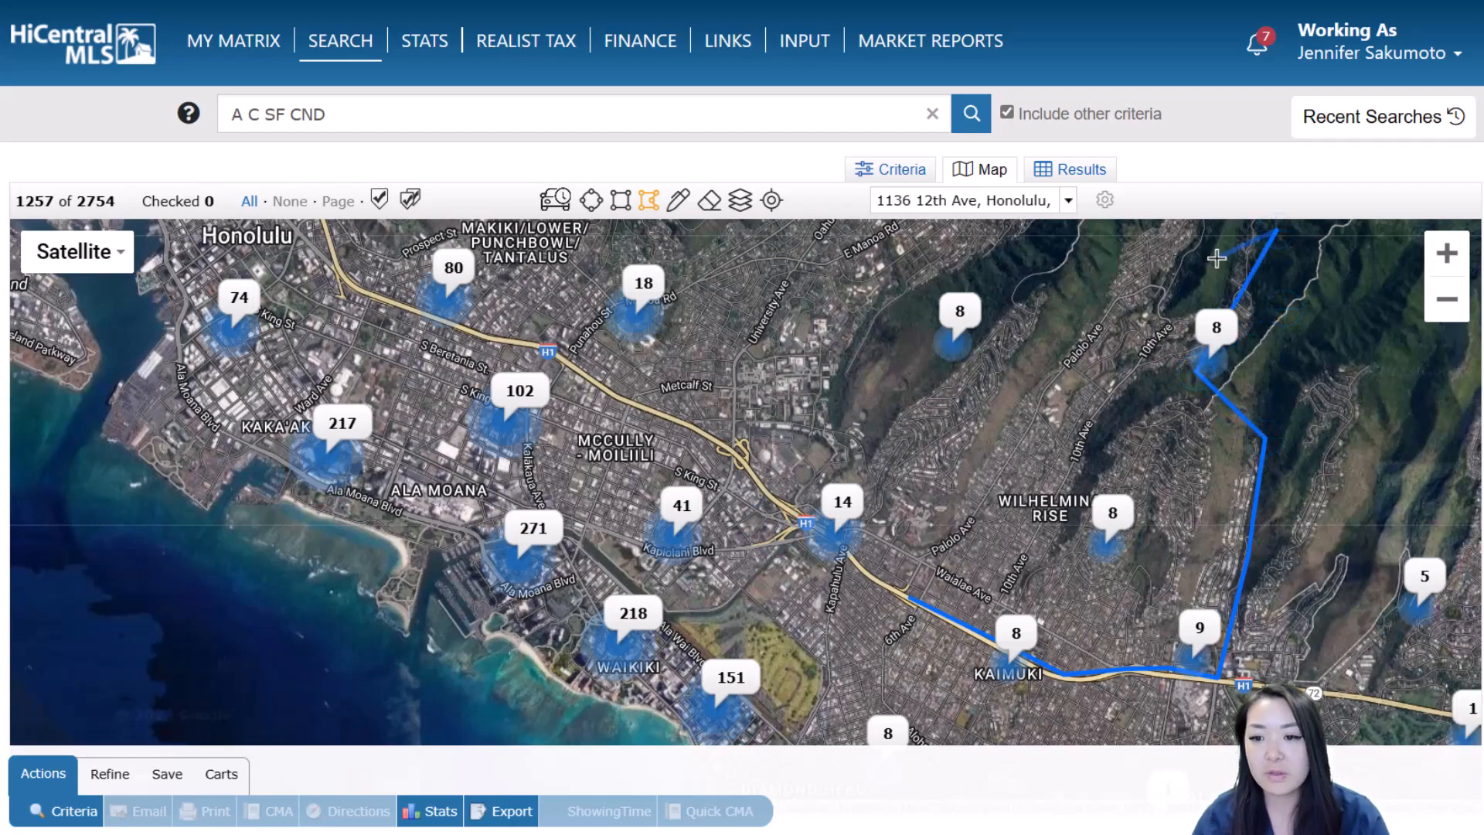
scroll(1216, 255, "up", 1)
scroll(1215, 255, "down", 1)
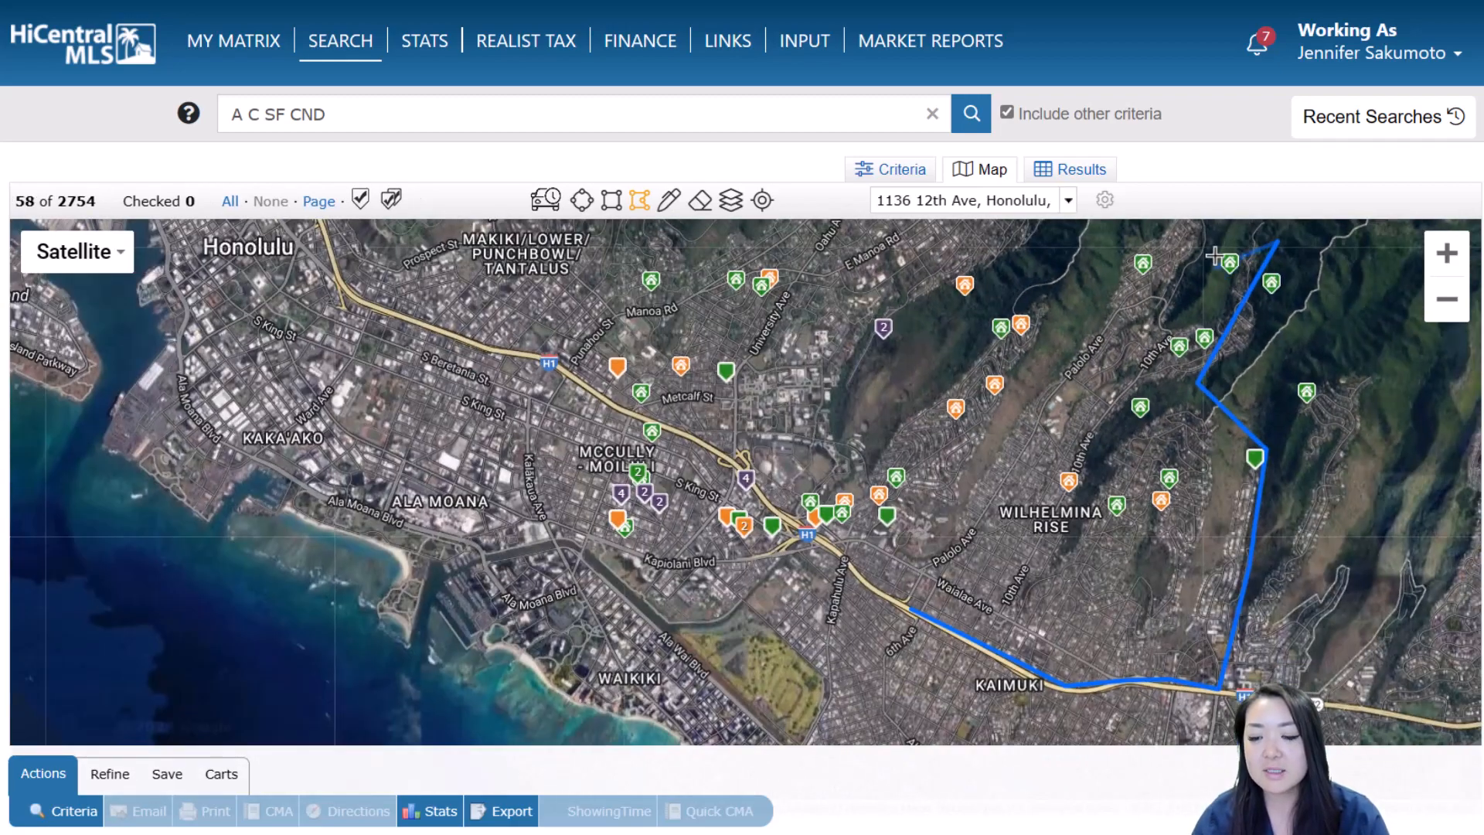
left_click(1160, 226)
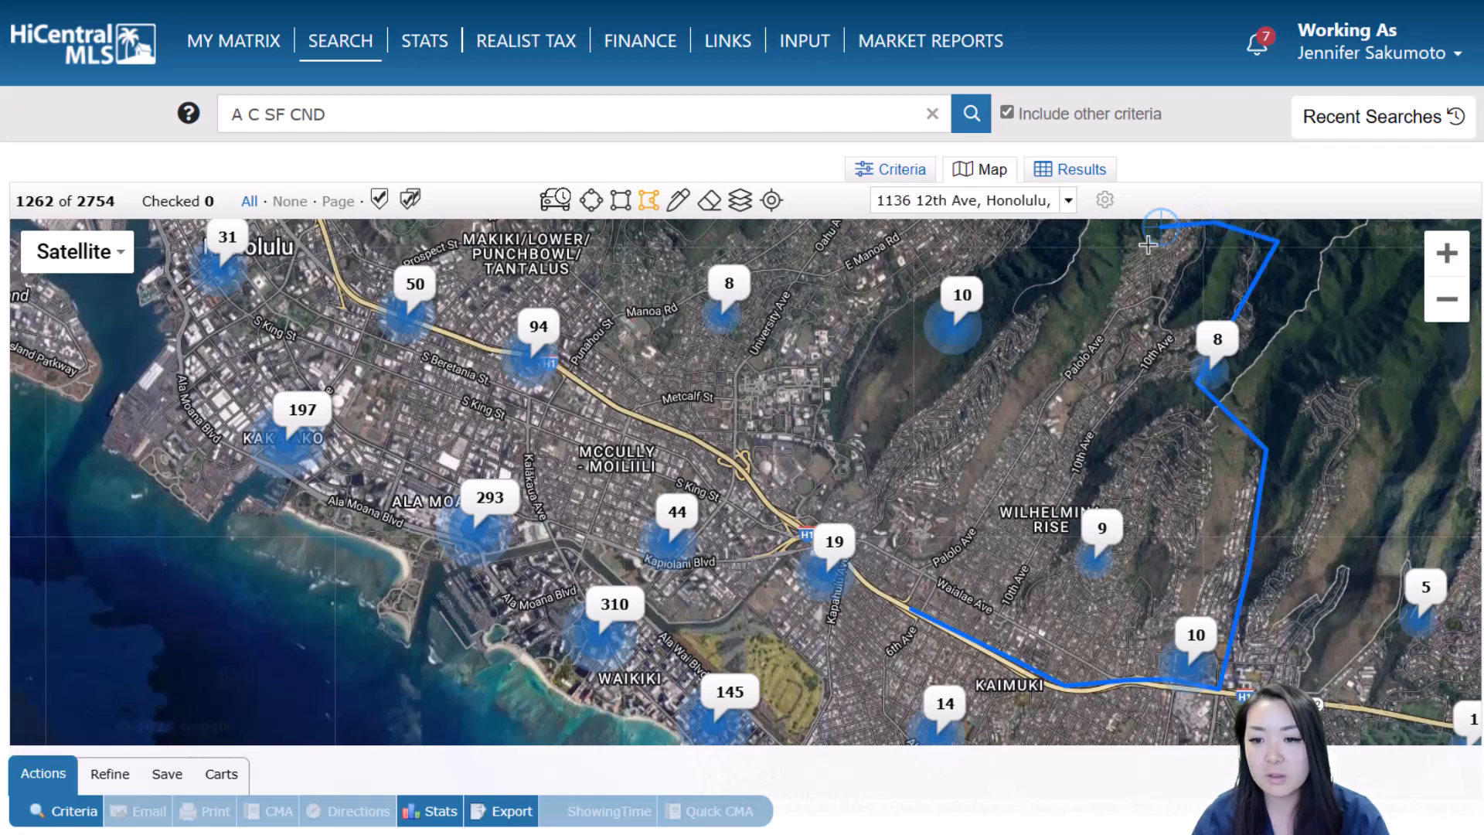
left_click(1088, 325)
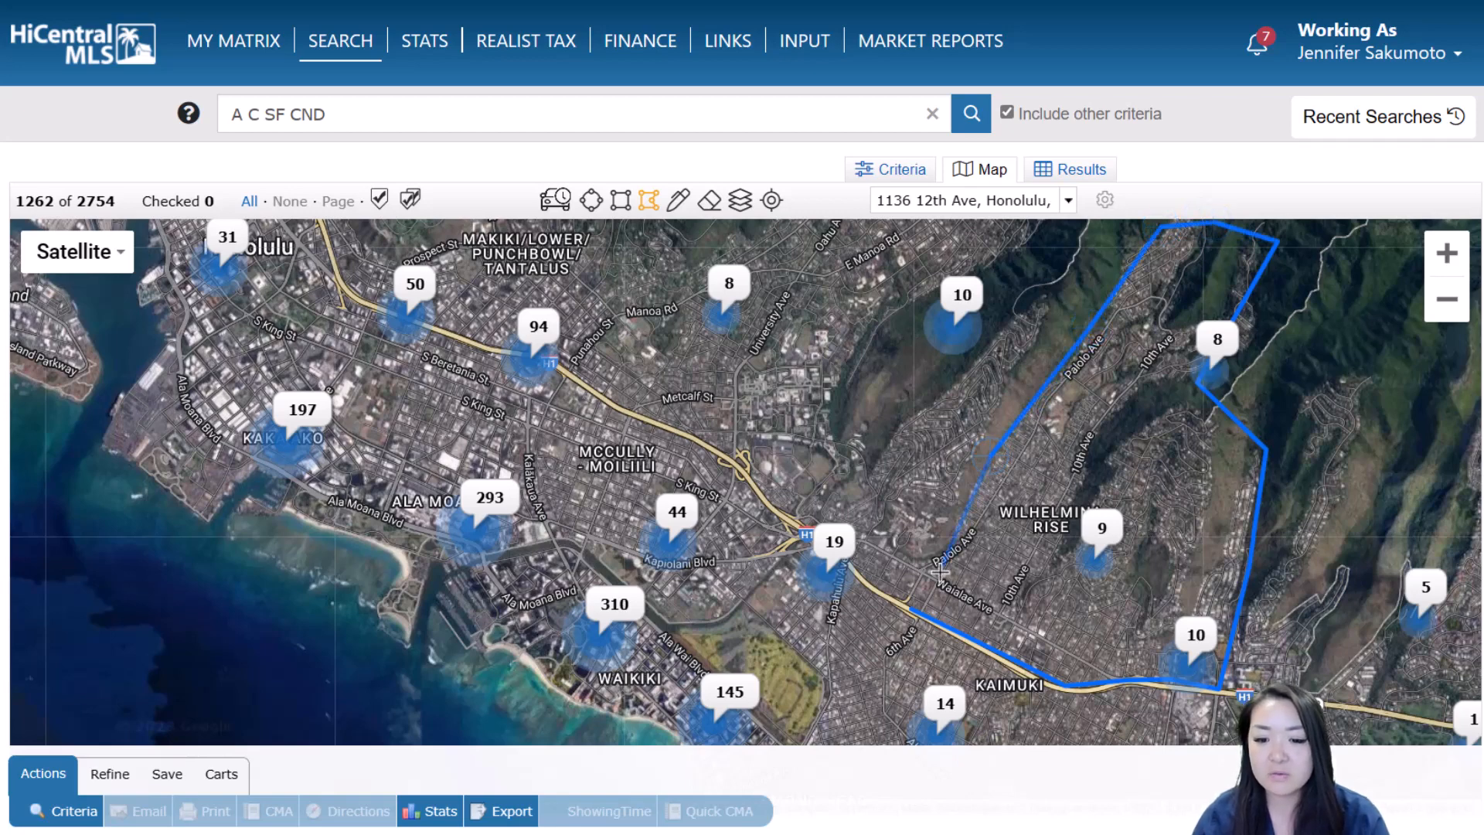
left_click(913, 613)
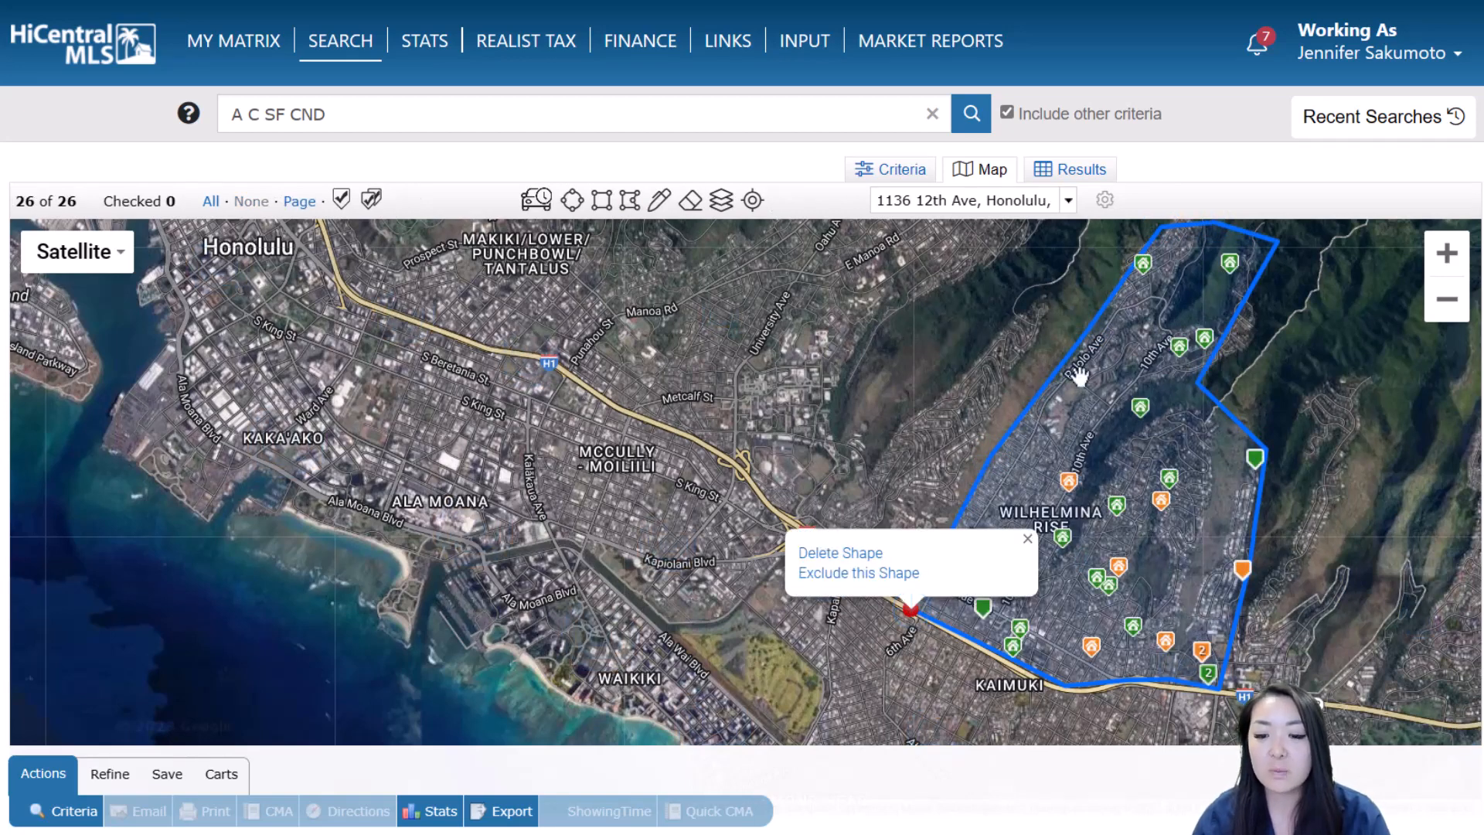
left_click(1027, 540)
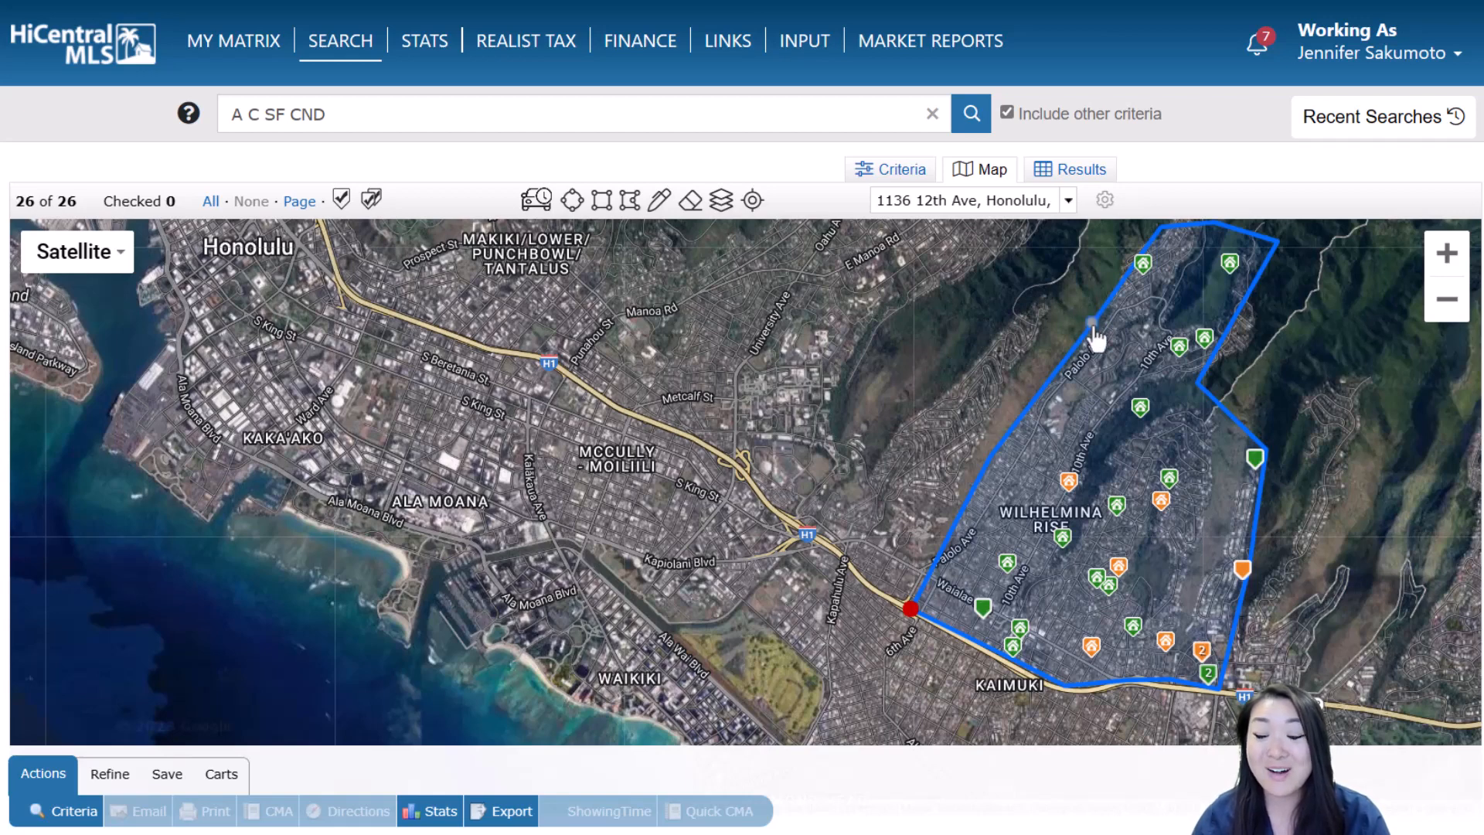
left_click_drag(1091, 324, 1036, 292)
Drag the polygon's western corner to the H1 interchange and bend its southern edge along Harding Ave
left_click_drag(1090, 340, 909, 417)
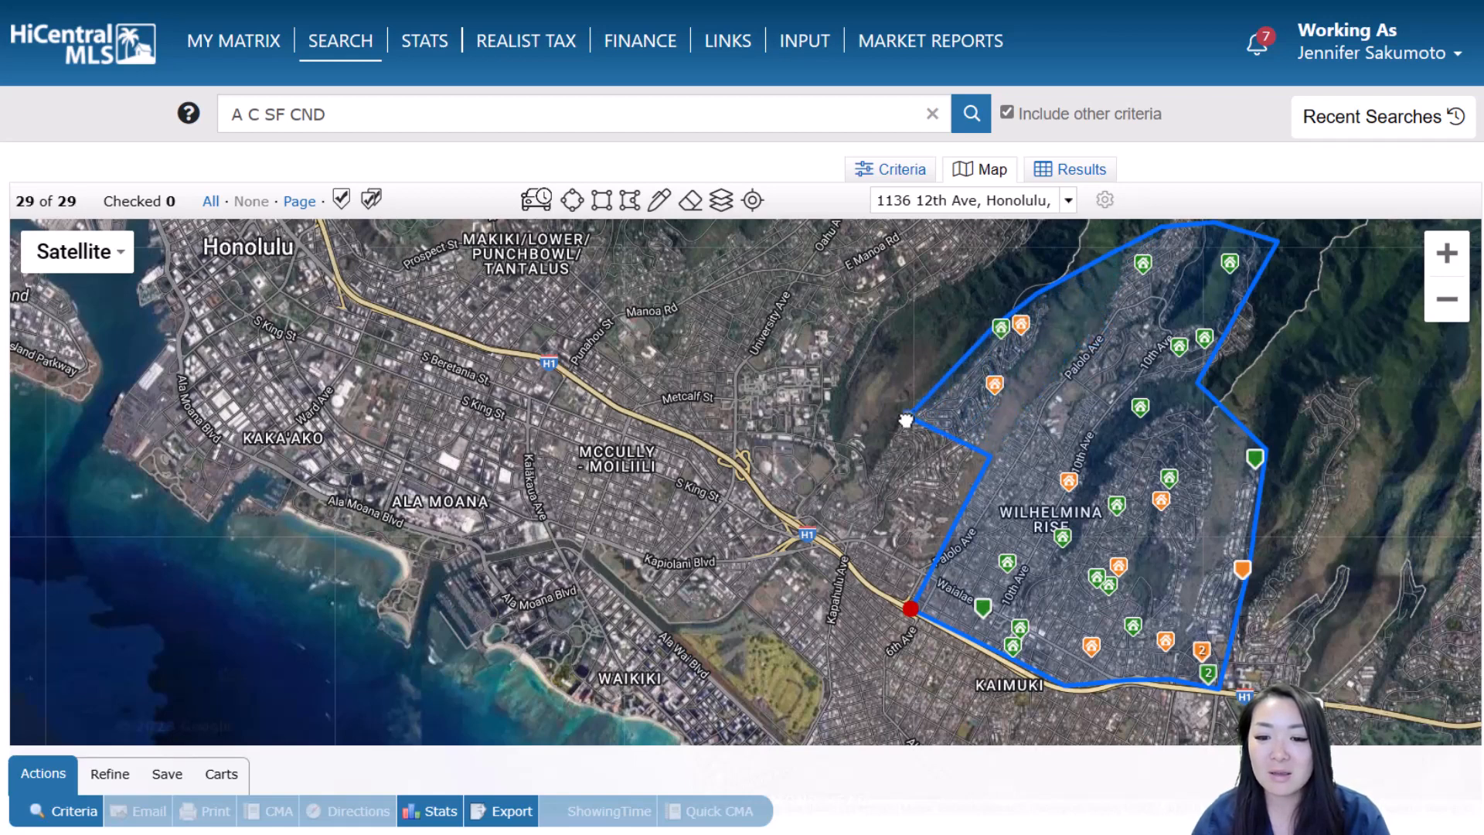
left_click_drag(948, 463, 820, 532)
left_click(819, 532)
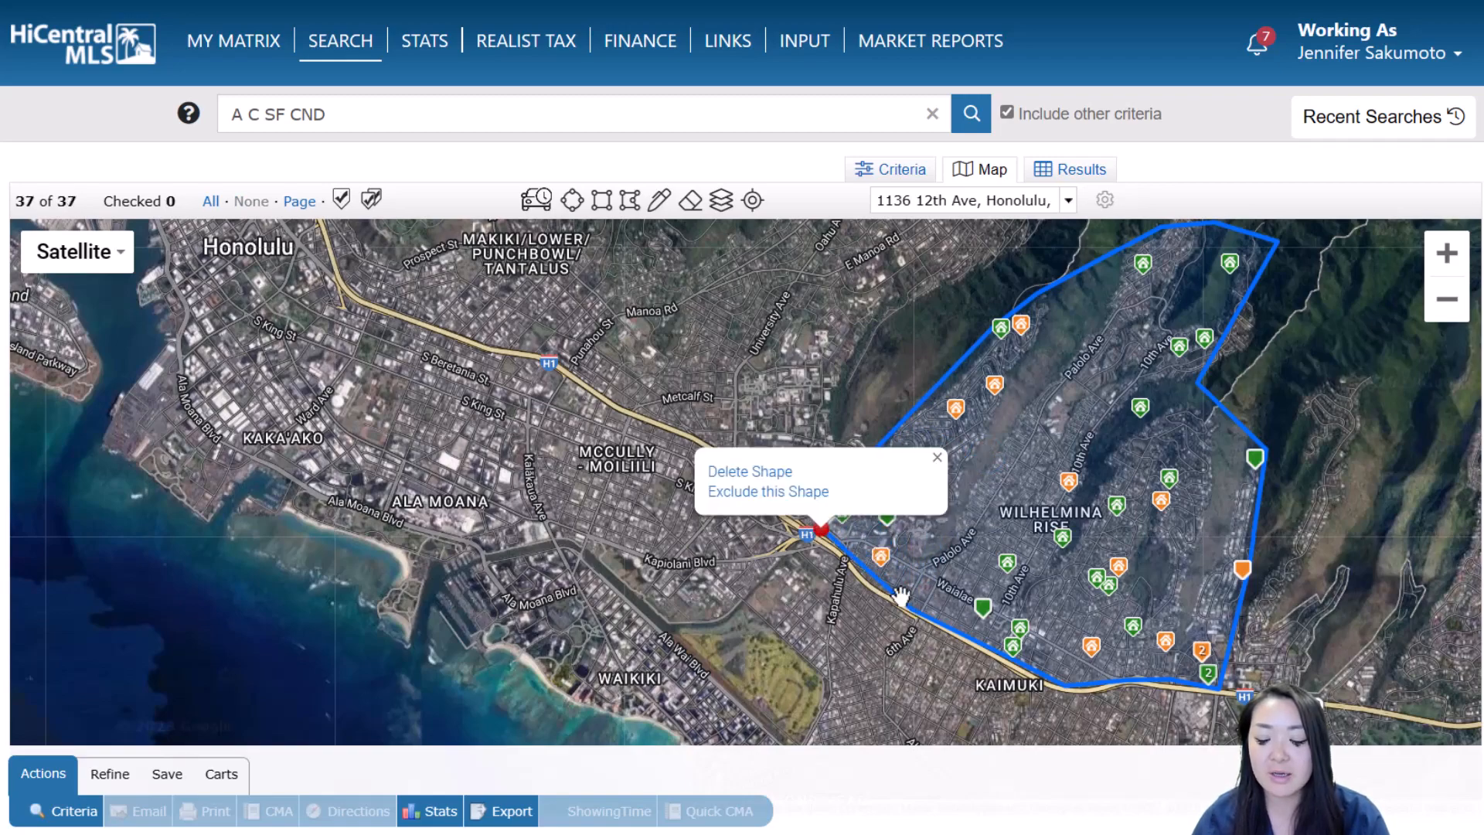
scroll(897, 603, "up", 1)
scroll(887, 581, "up", 2)
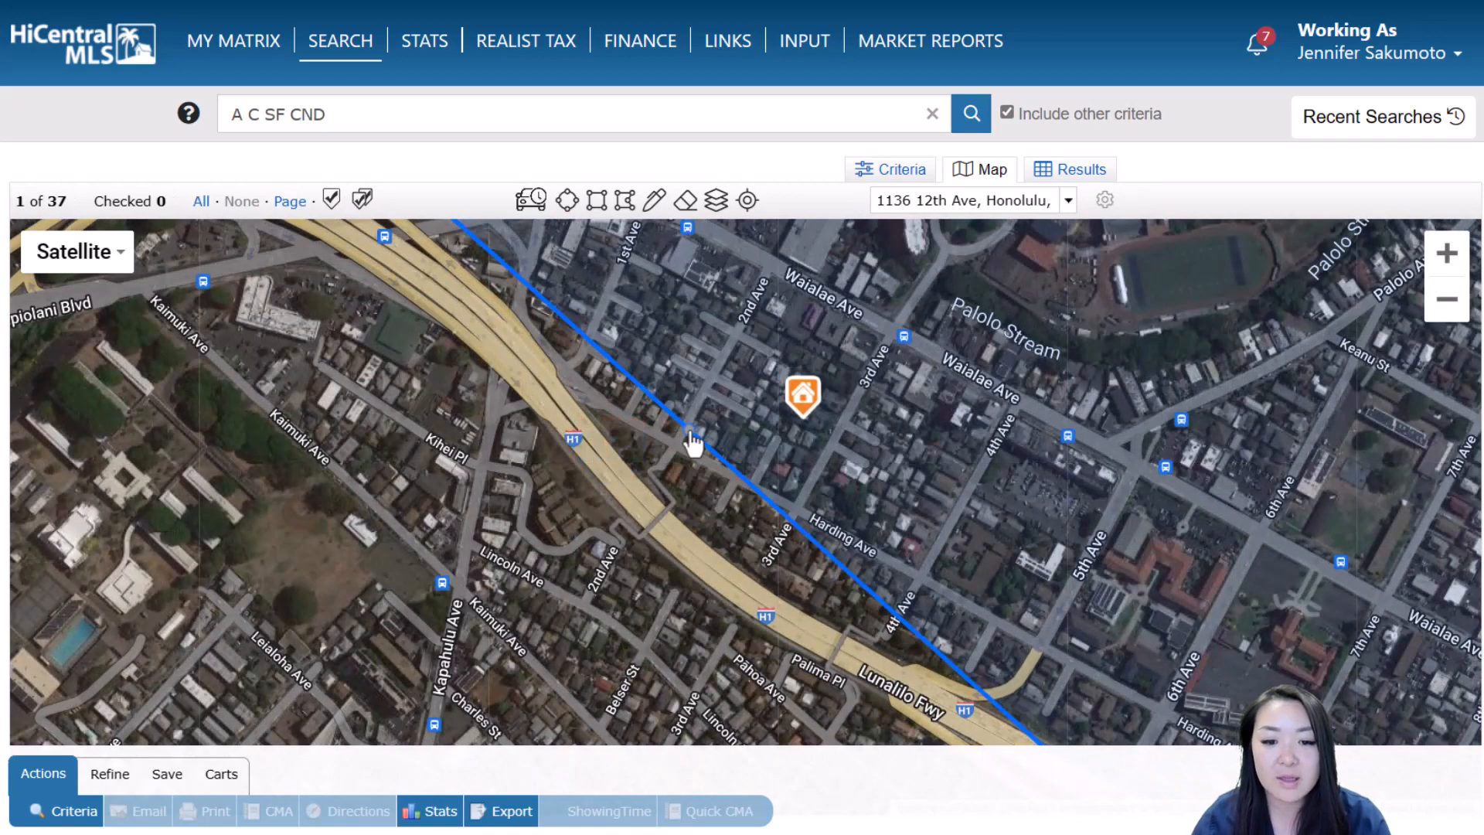
left_click_drag(690, 435, 585, 397)
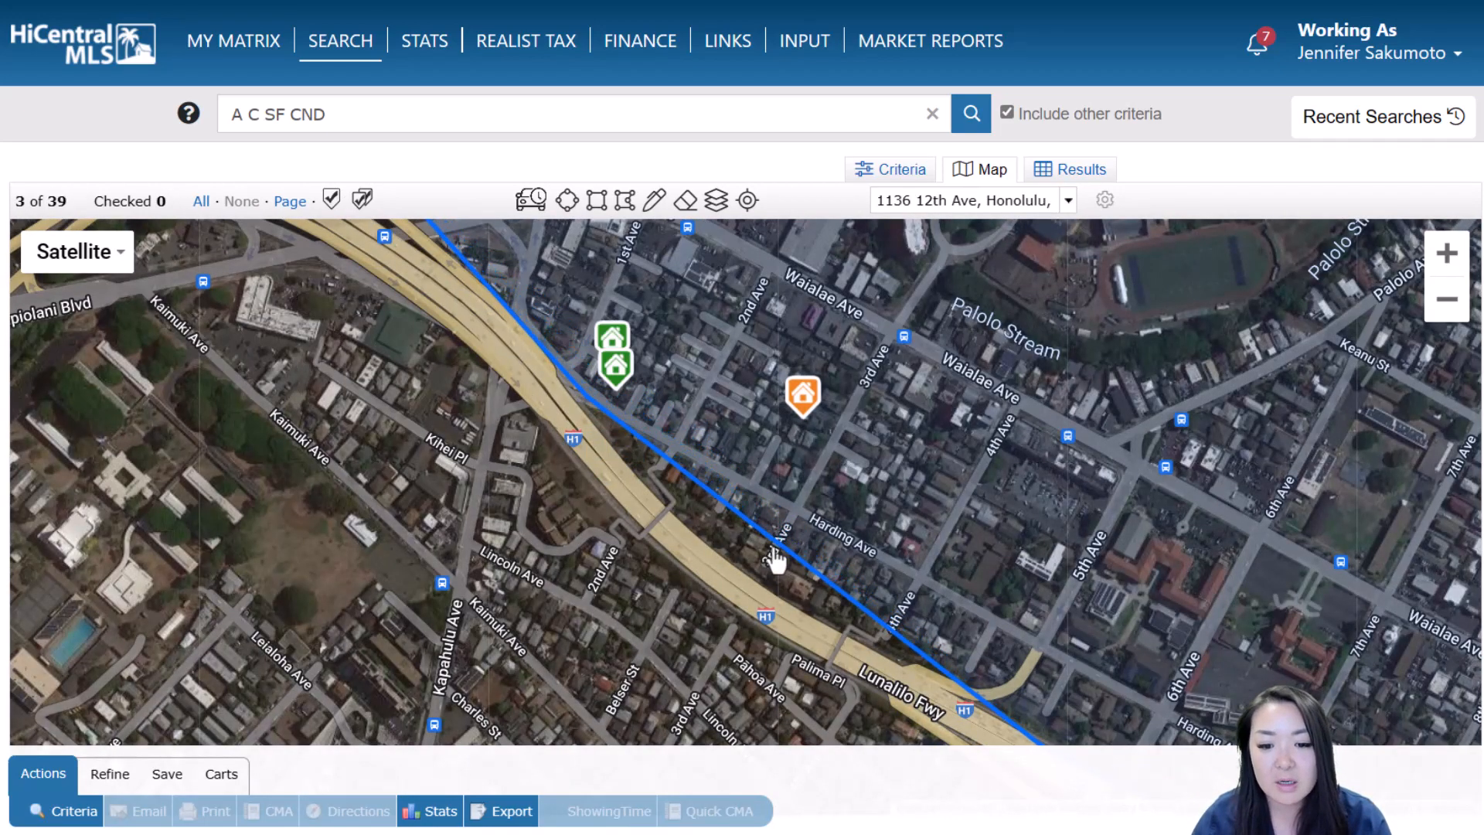
left_click_drag(779, 552, 805, 510)
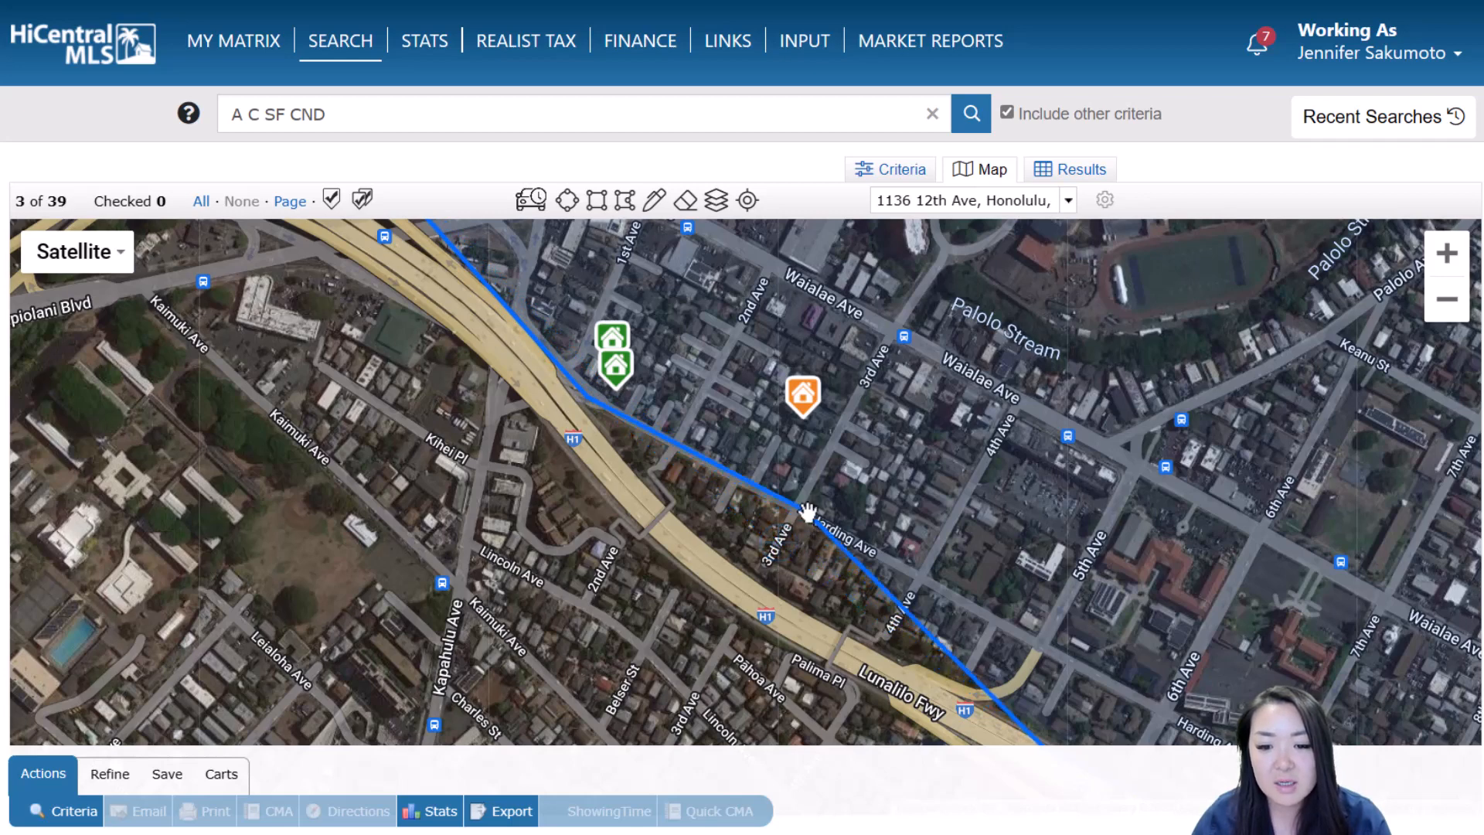
left_click_drag(902, 593, 922, 574)
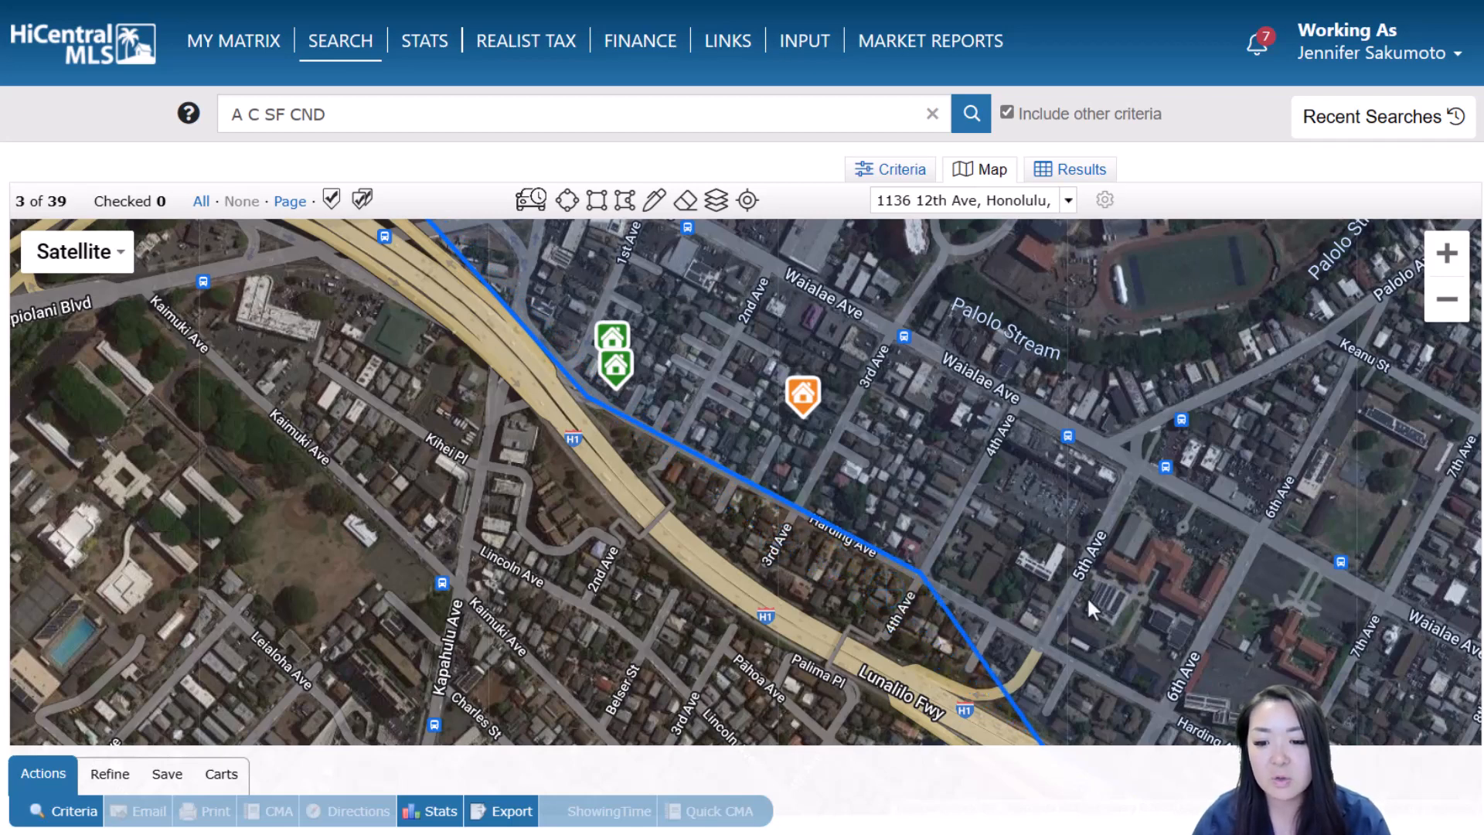
left_click_drag(1109, 618, 967, 401)
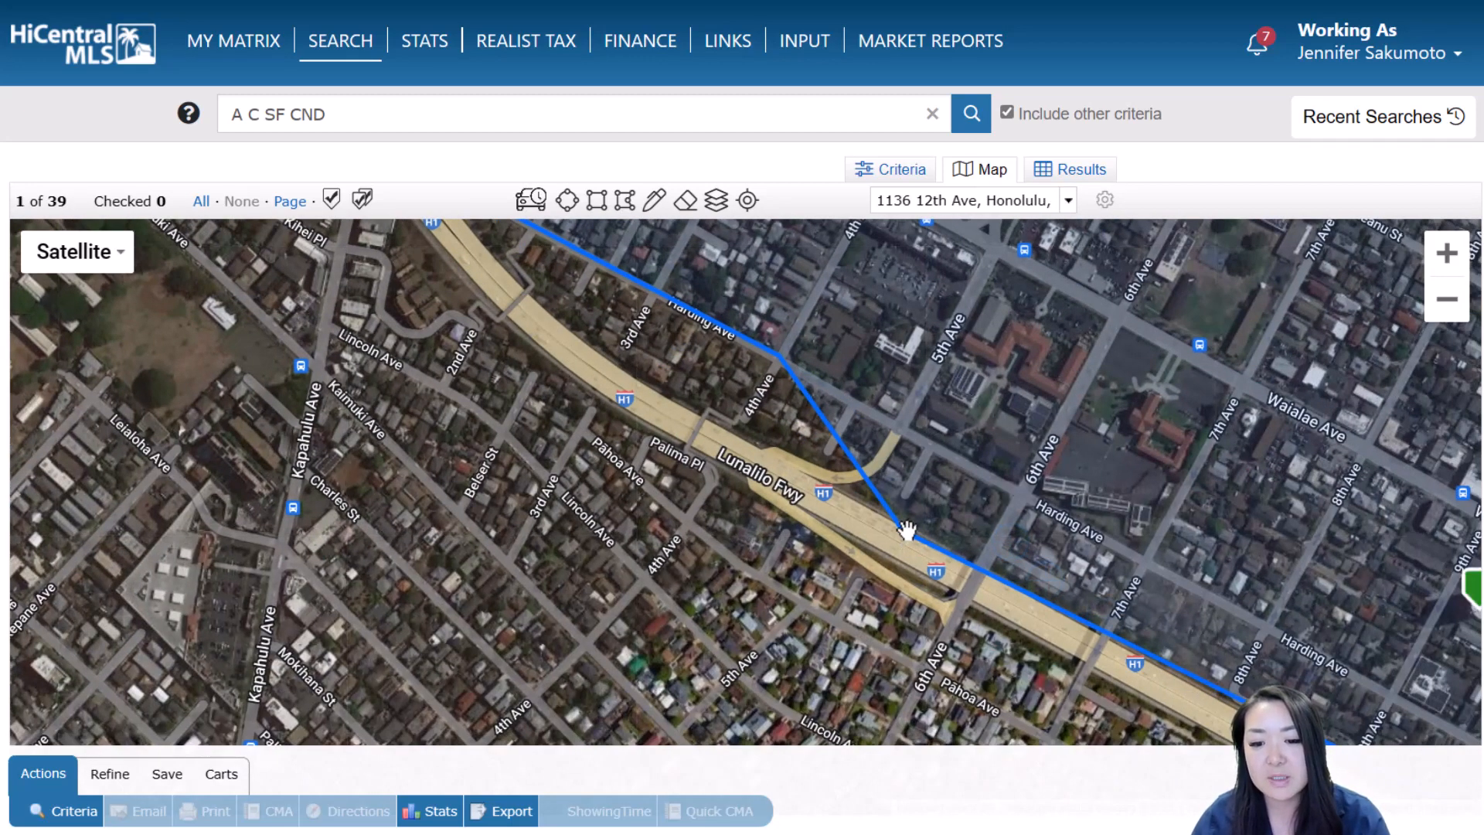
left_click_drag(907, 532, 987, 485)
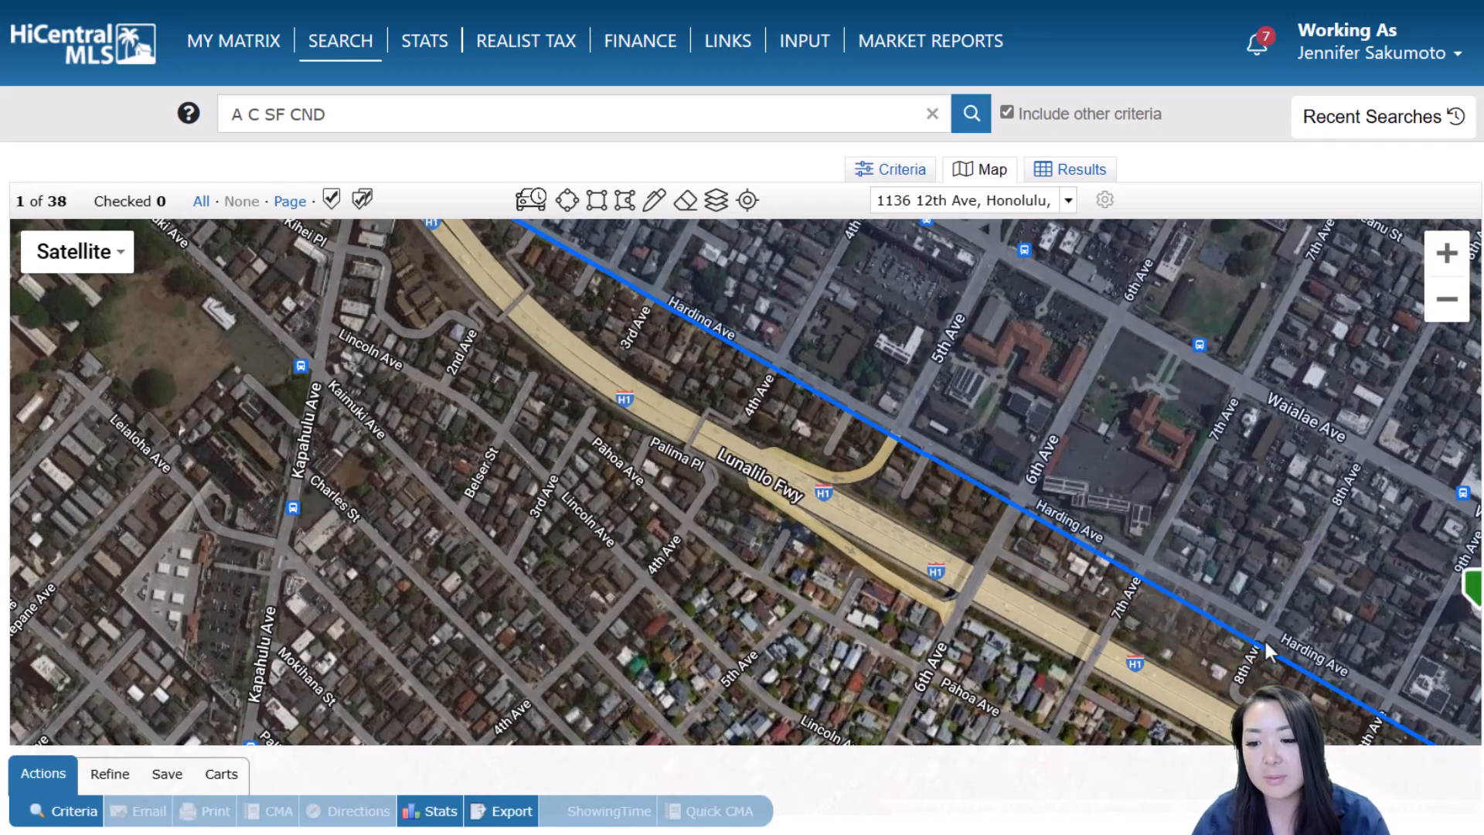
Bend the southeastern edge upward and raise the polygon's top edge into a new peak
scroll(1292, 597, "down", 1)
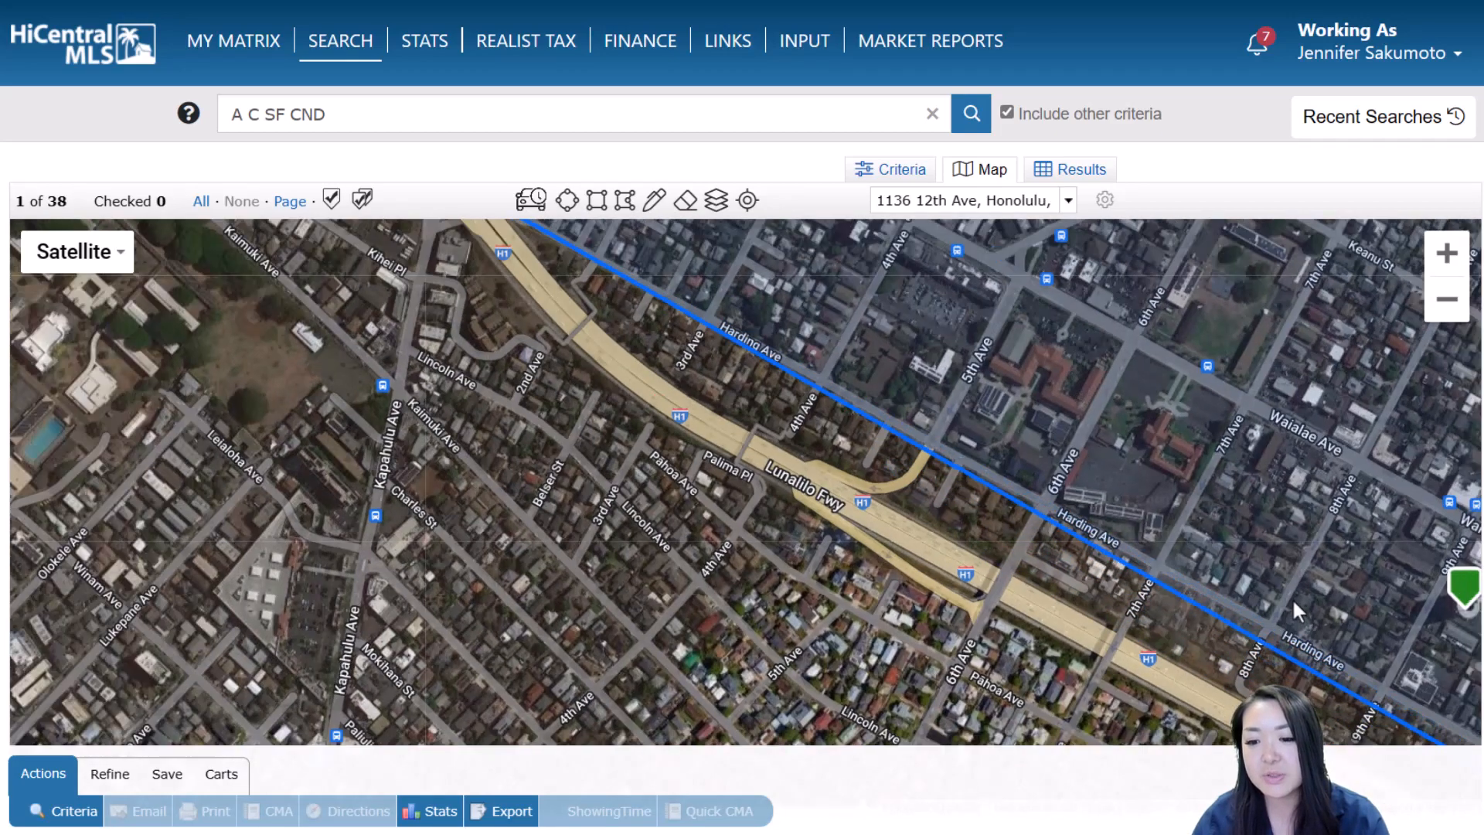
left_click_drag(1295, 527, 1073, 570)
scroll(1291, 552, "down", 1)
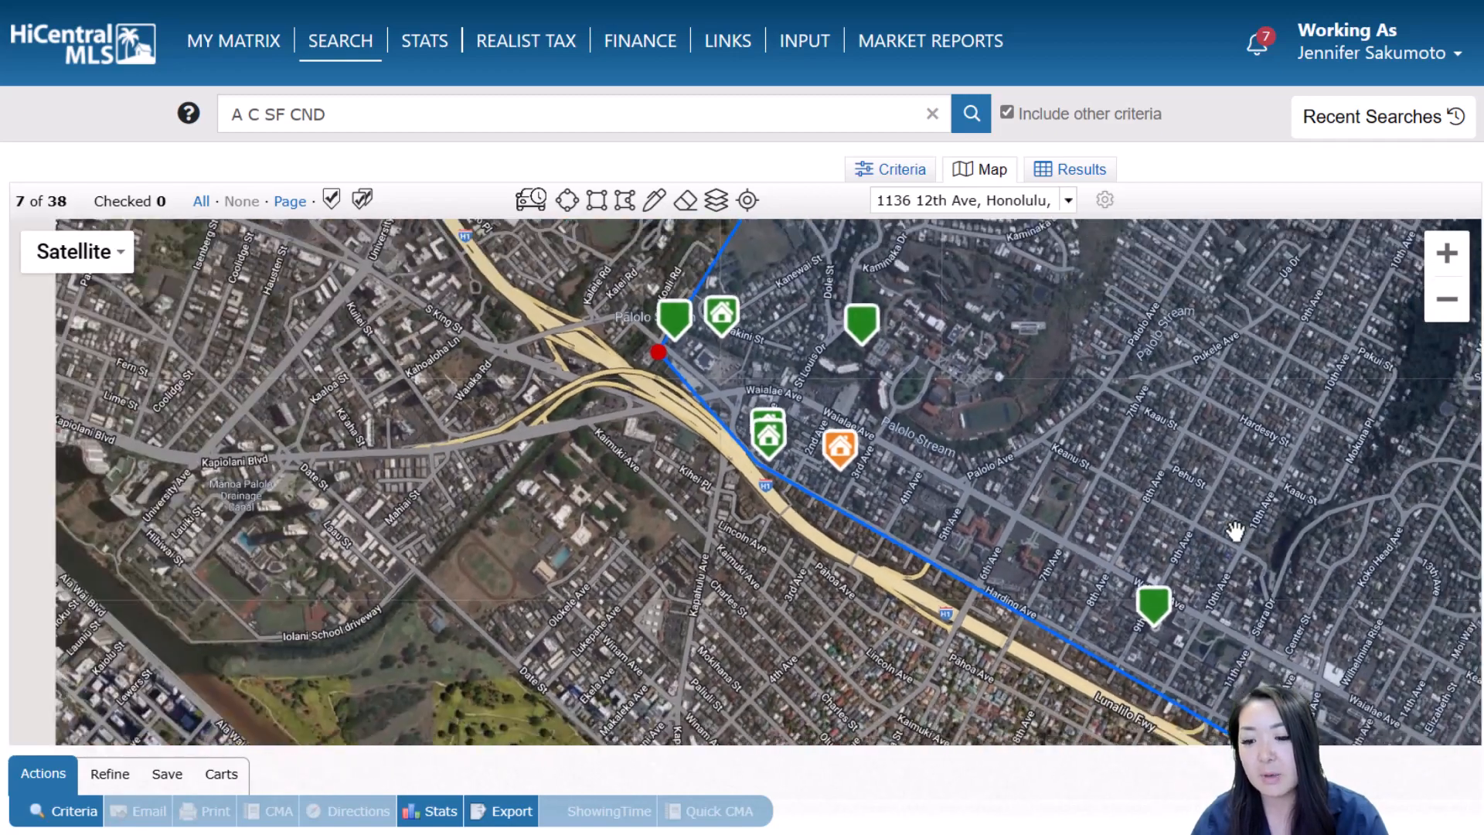
left_click_drag(1297, 550, 1195, 552)
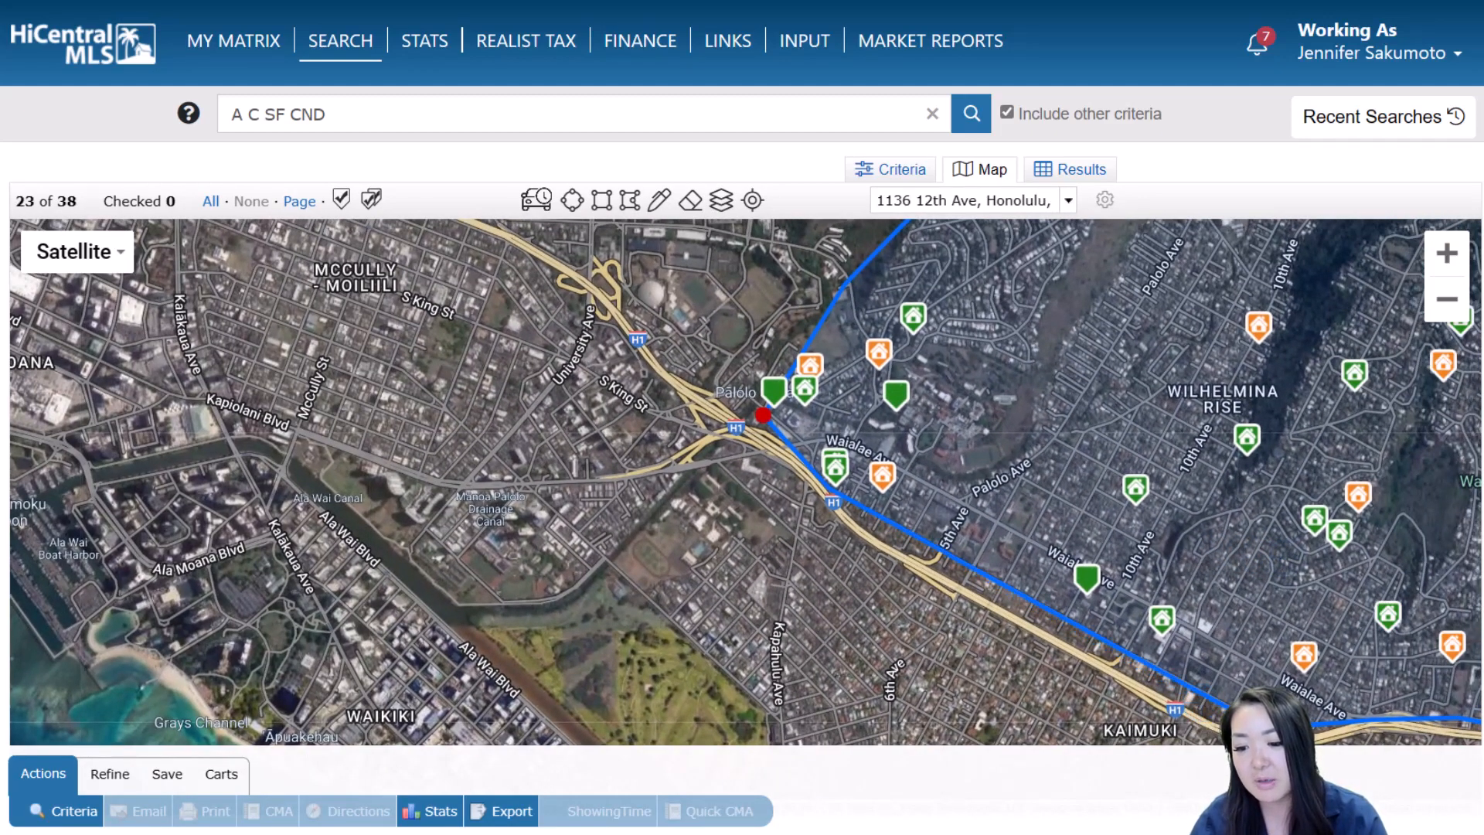
left_click_drag(763, 415, 767, 412)
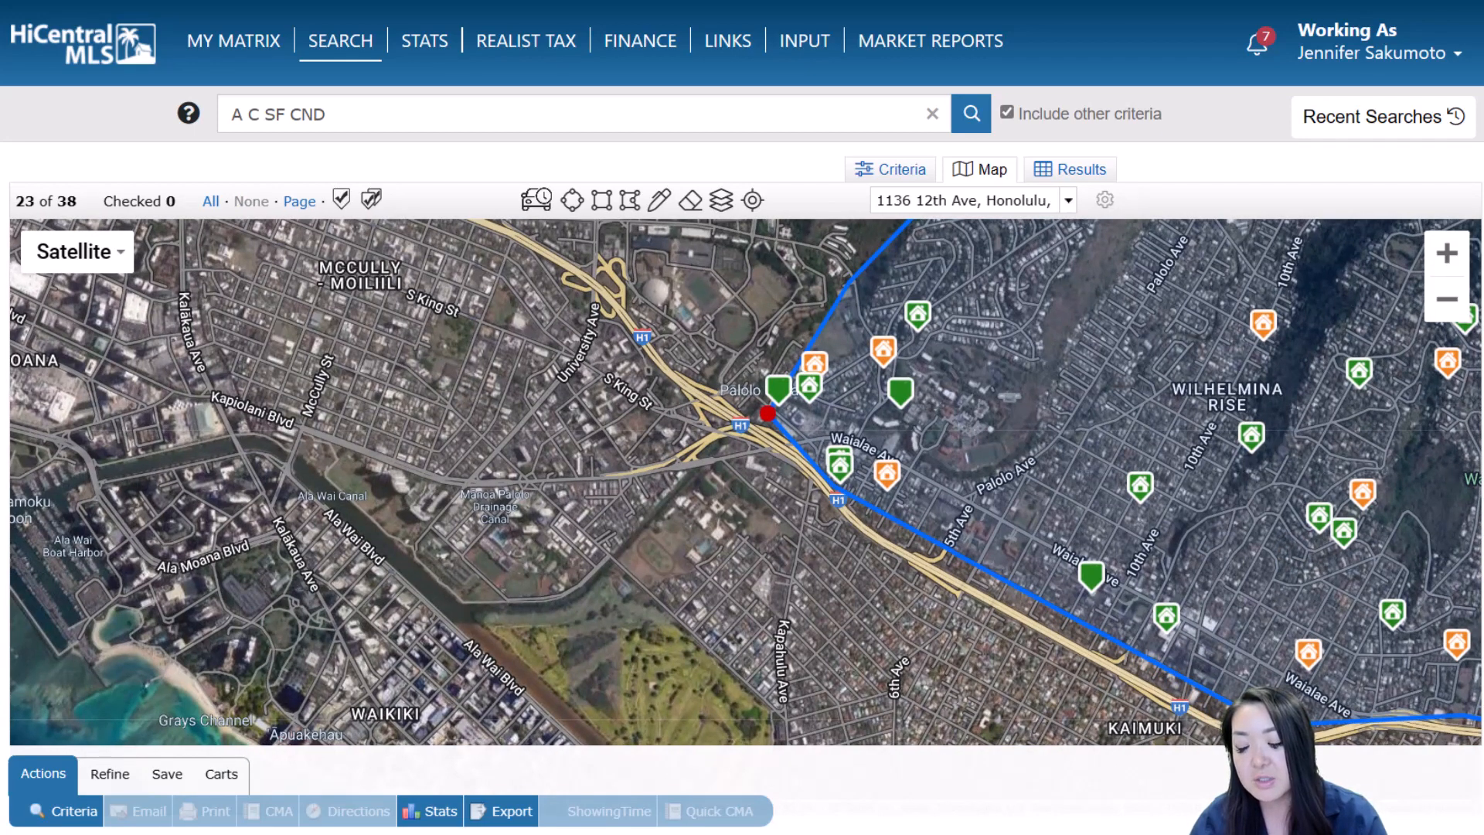
left_click_drag(1337, 673, 1245, 662)
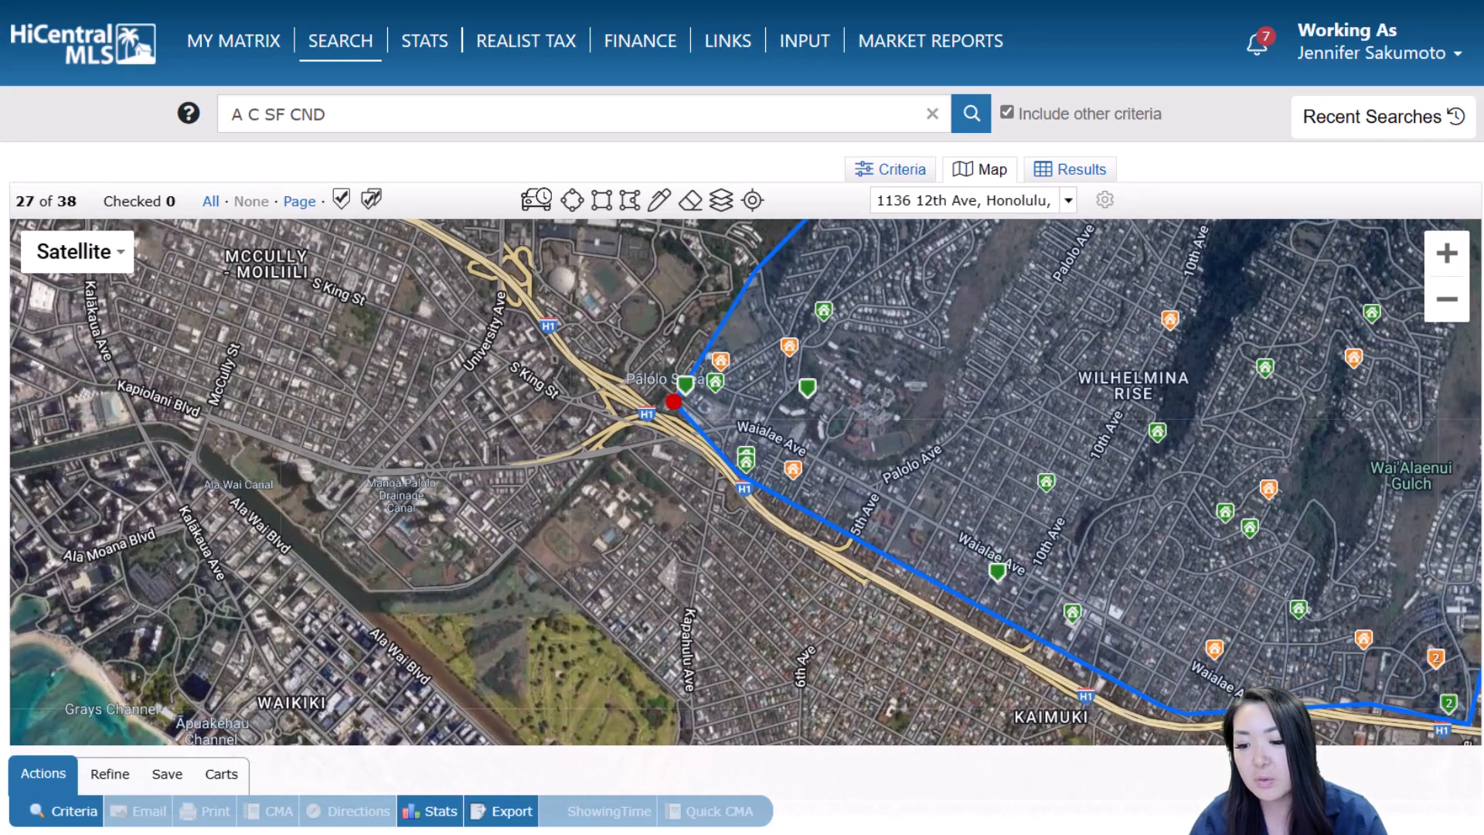
left_click_drag(1315, 702, 1333, 683)
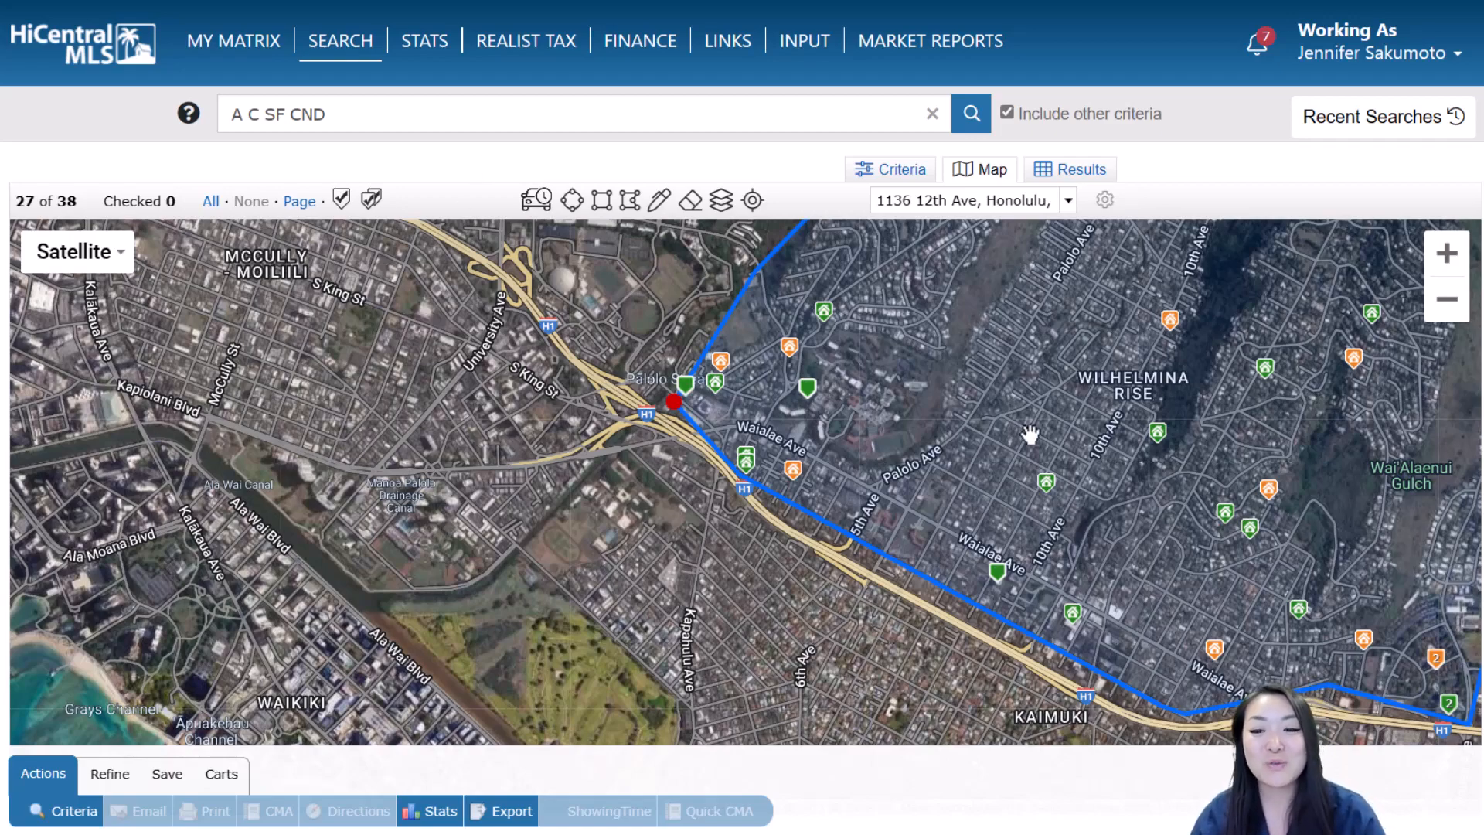
scroll(1173, 389, "down", 1)
left_click_drag(1196, 514, 1191, 525)
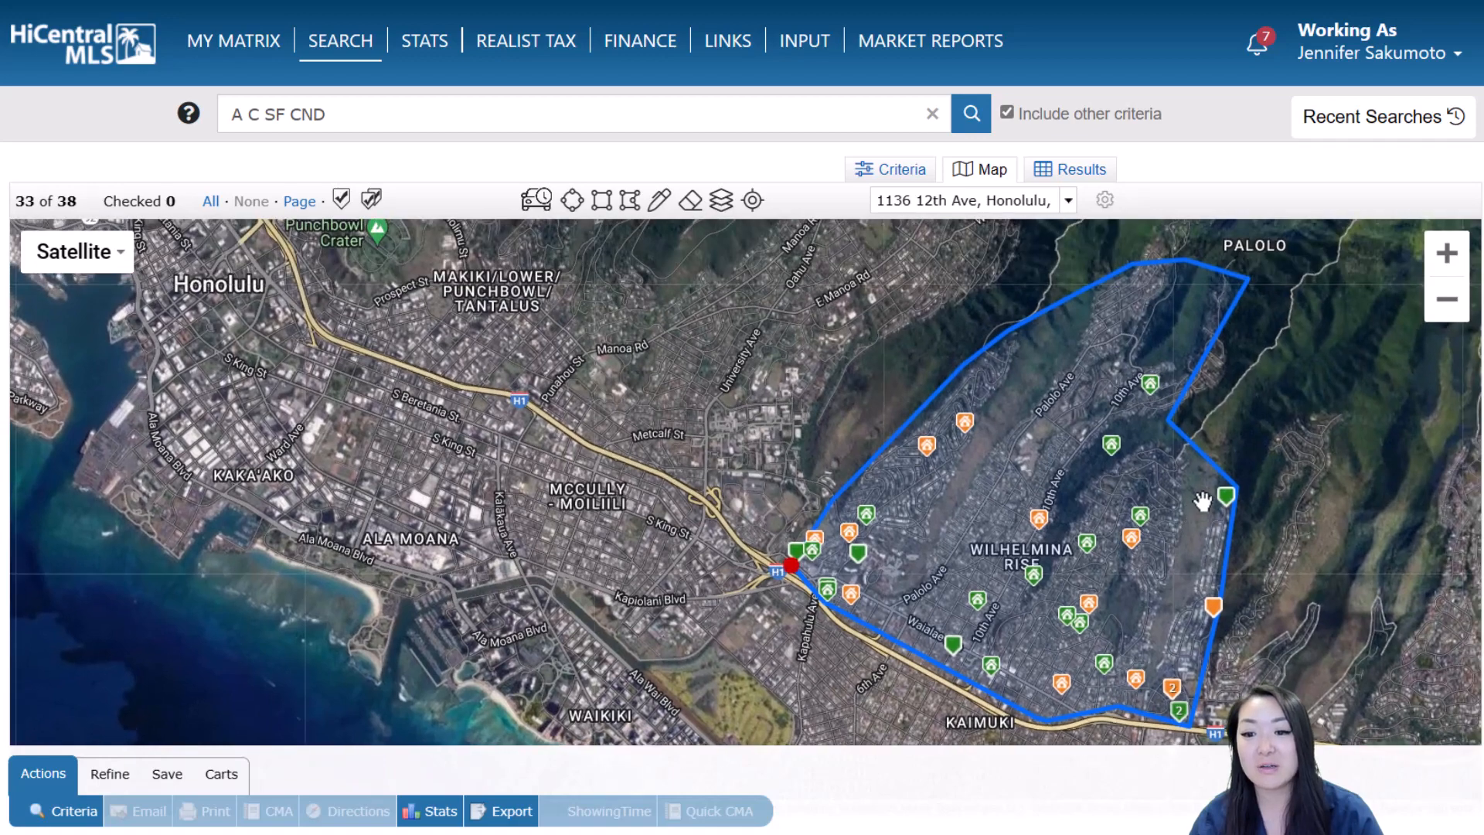
left_click_drag(1155, 260, 1156, 234)
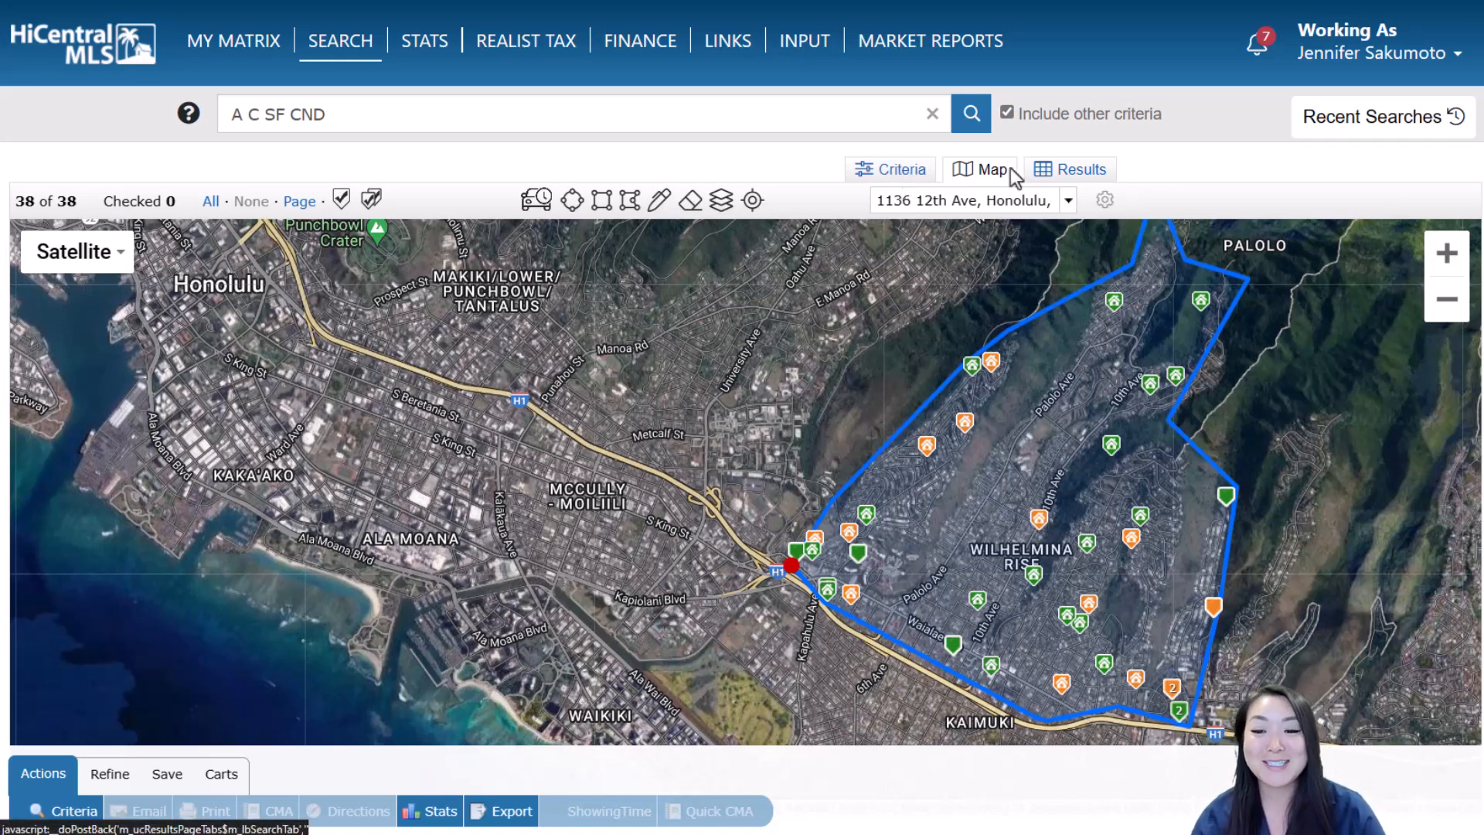
left_click(1063, 171)
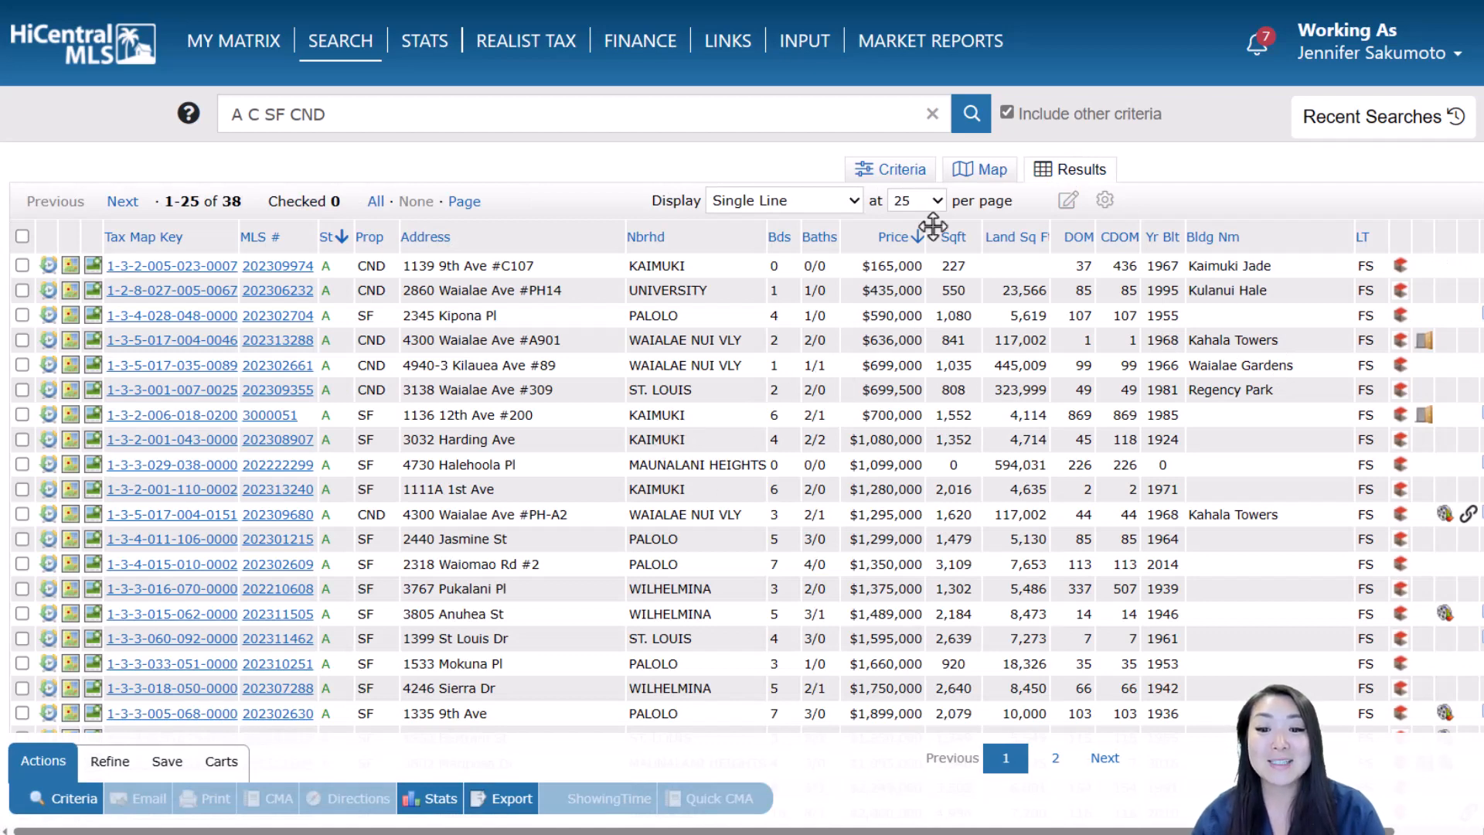
left_click(993, 172)
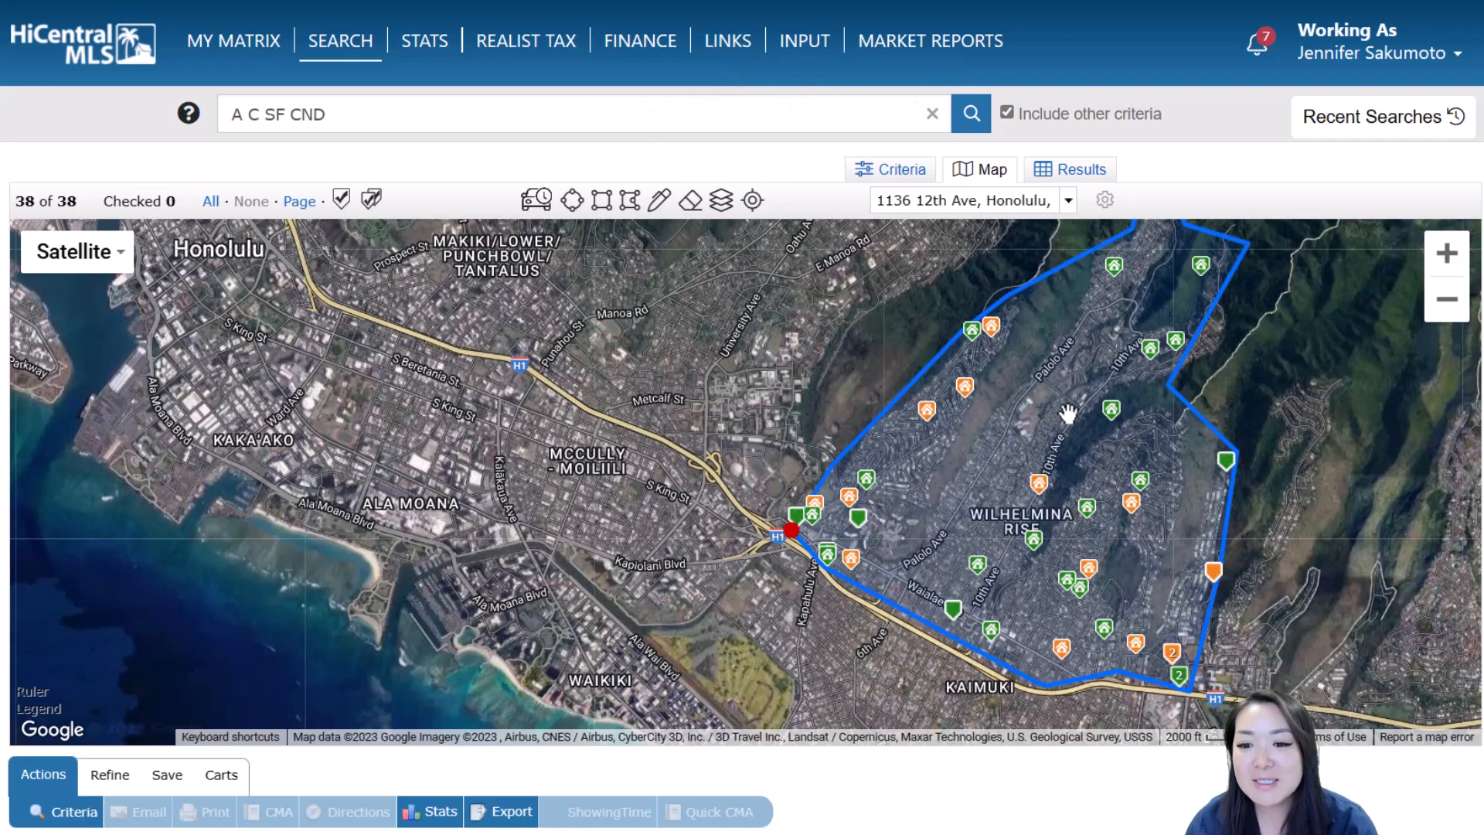
Draw a four-corner shape around Palolo Valley along 10th Ave, pulling its bottom corner further down 10th Ave
scroll(1068, 413, "up", 1)
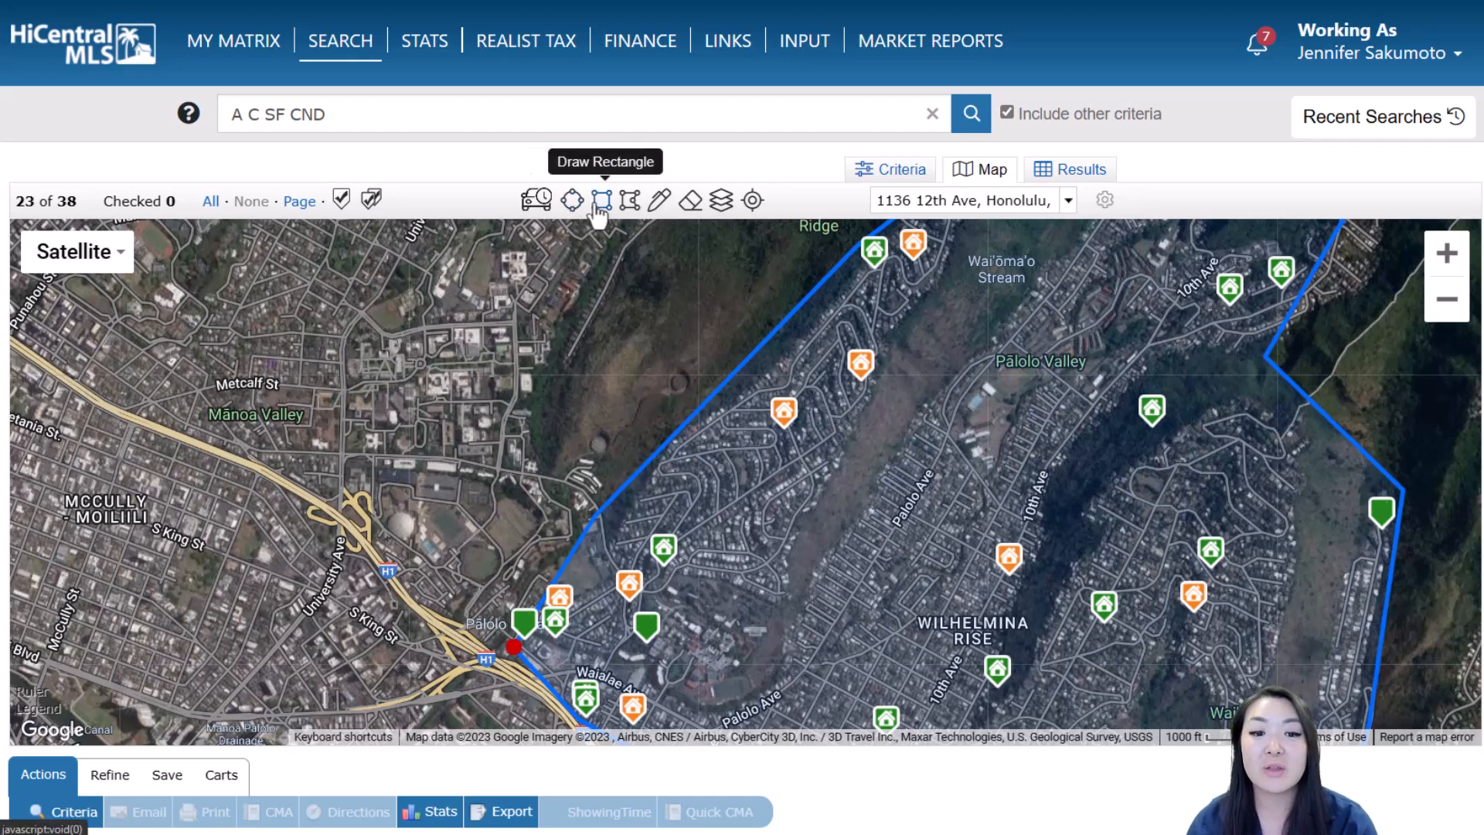
left_click(631, 201)
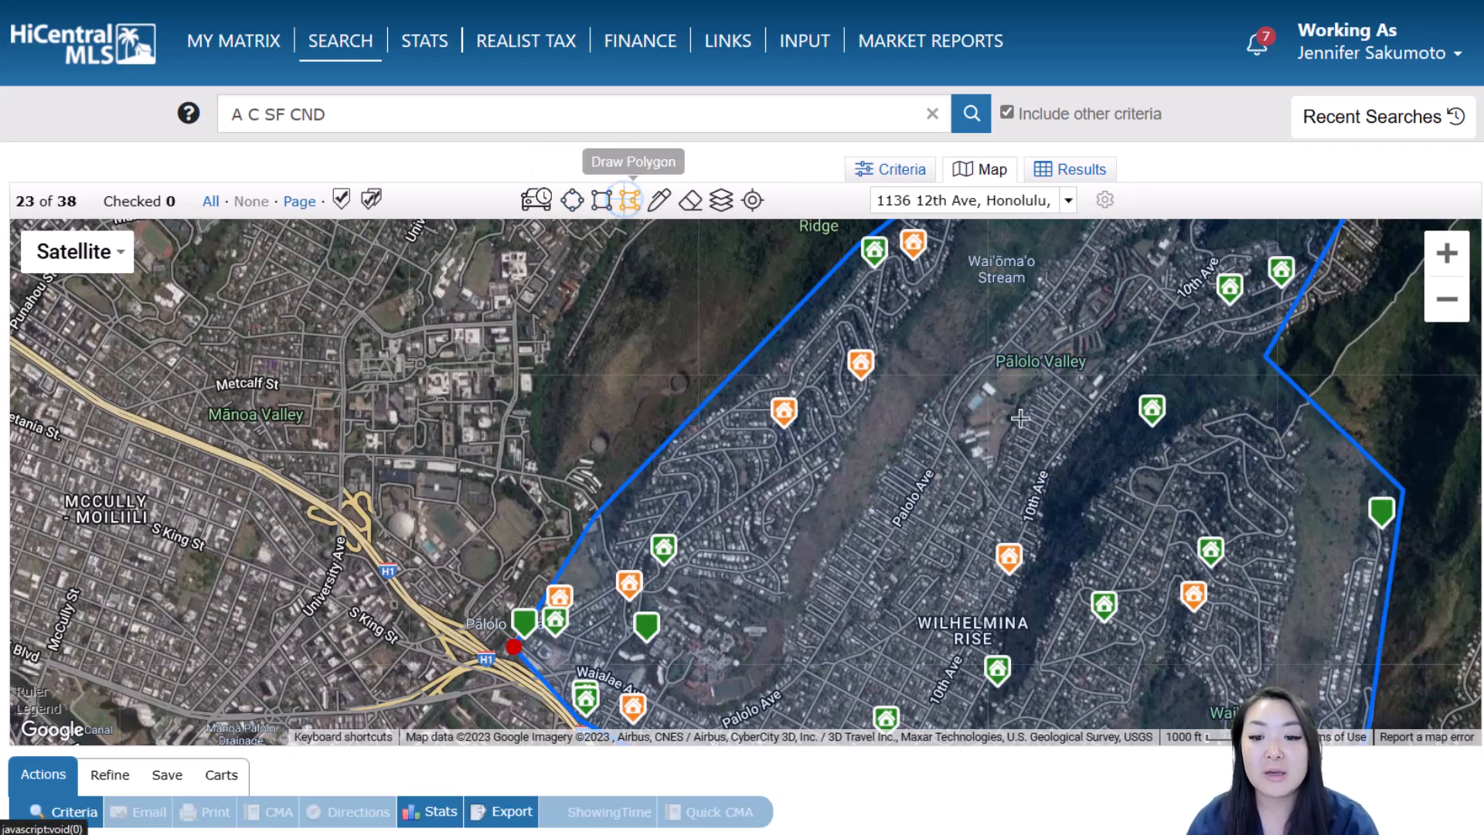
left_click(913, 439)
left_click(1043, 545)
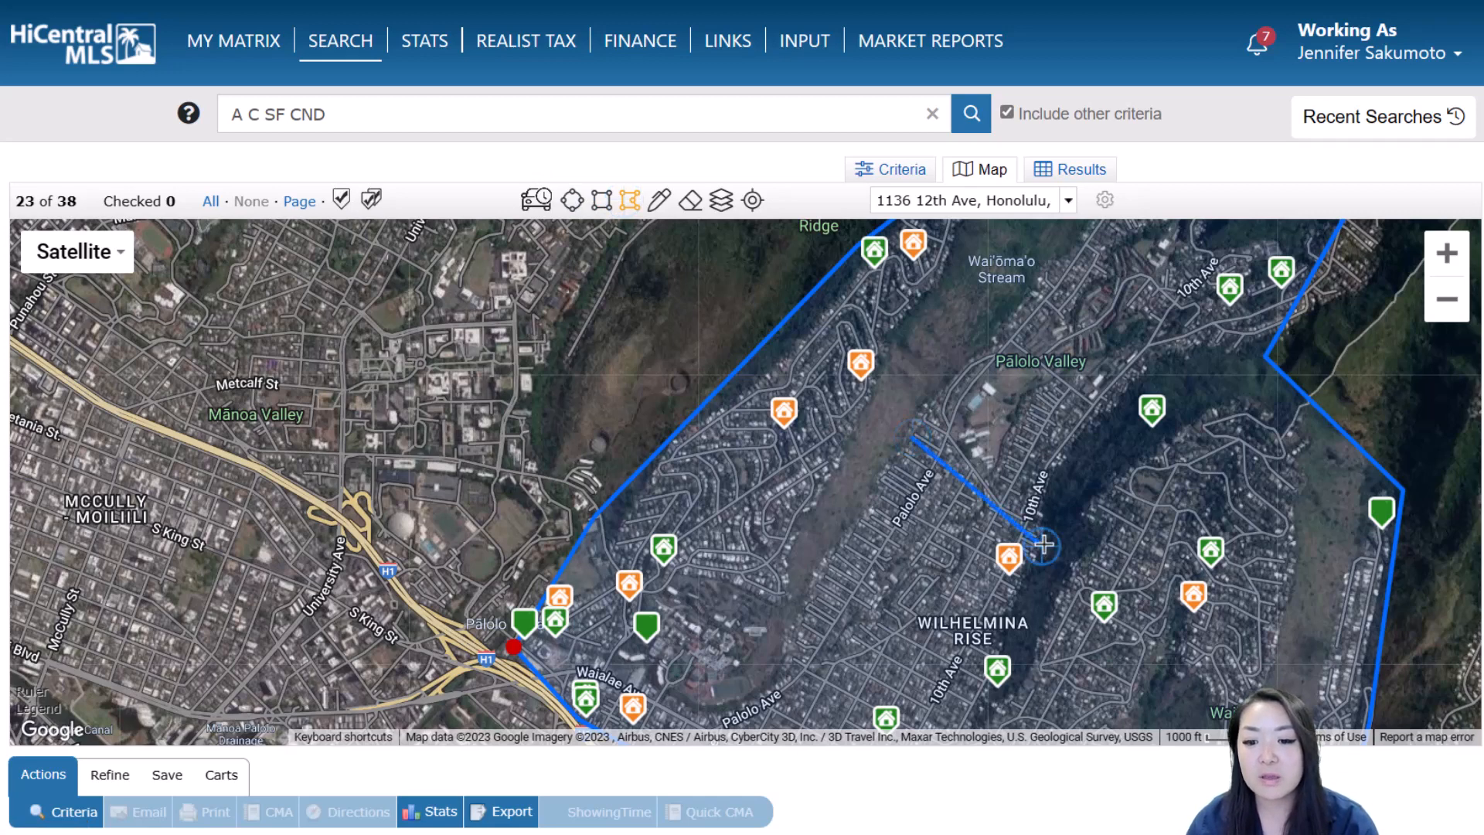
left_click(1139, 382)
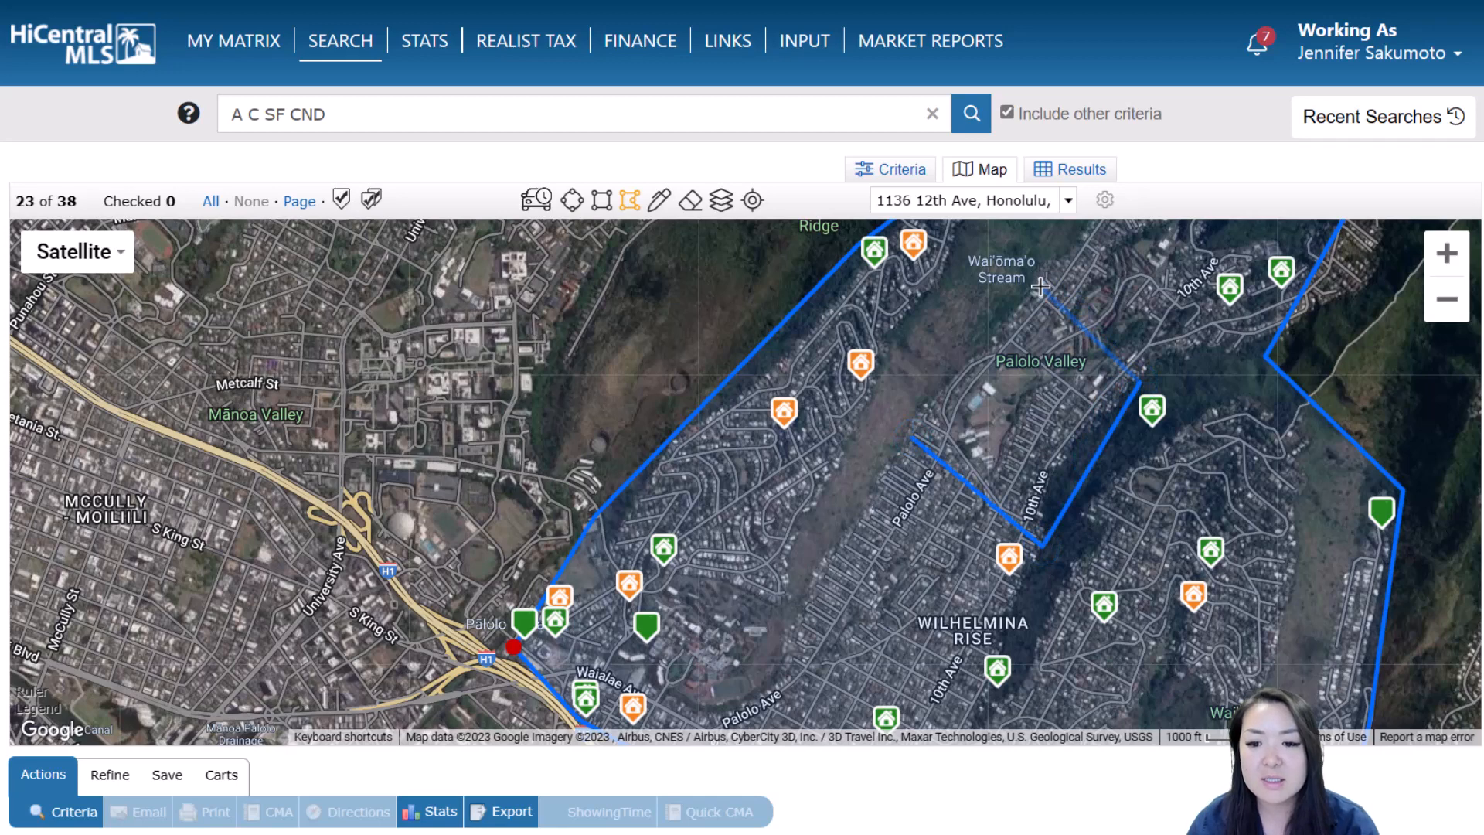
left_click(1040, 286)
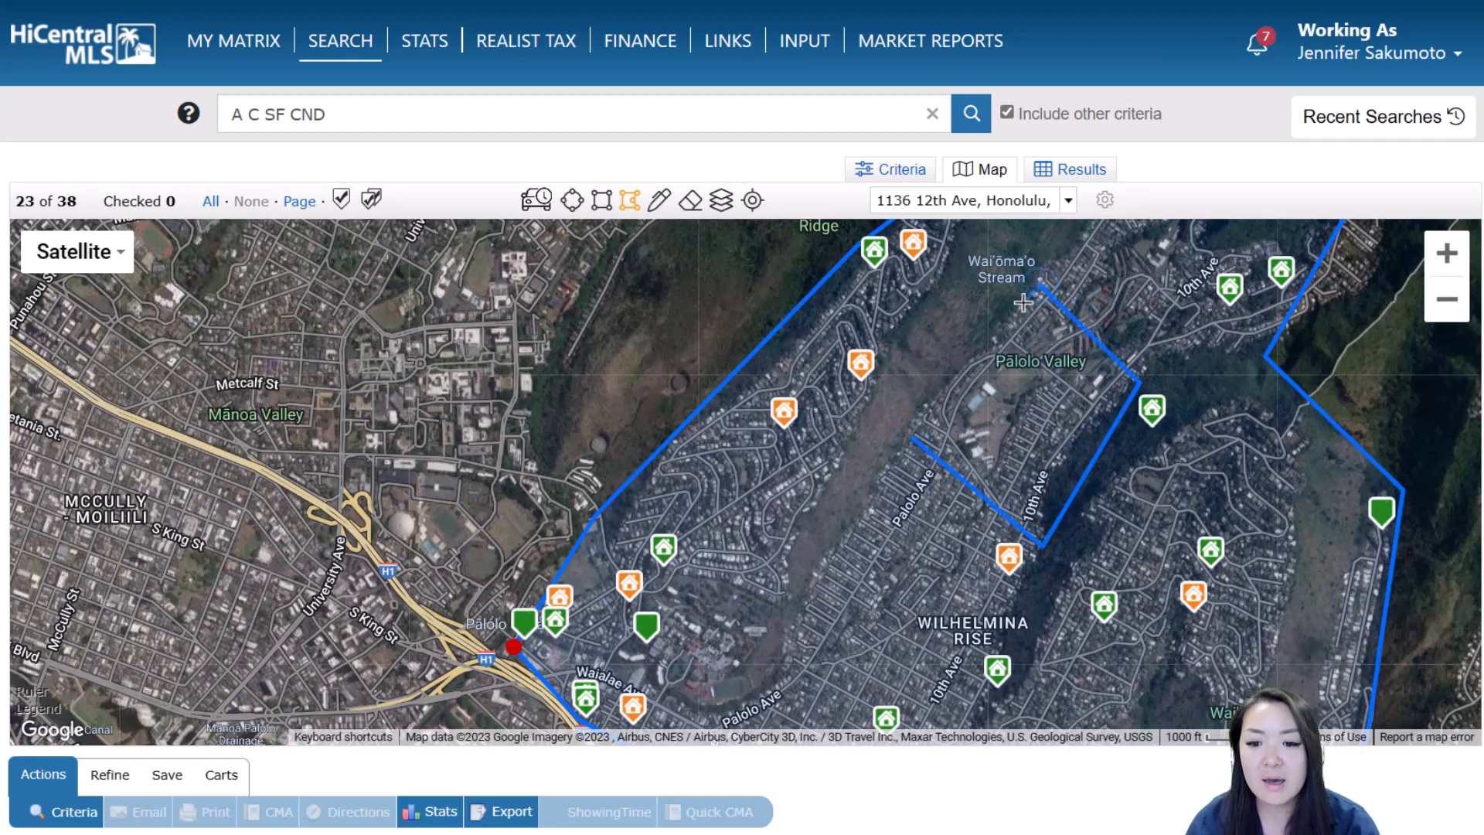
left_click(913, 438)
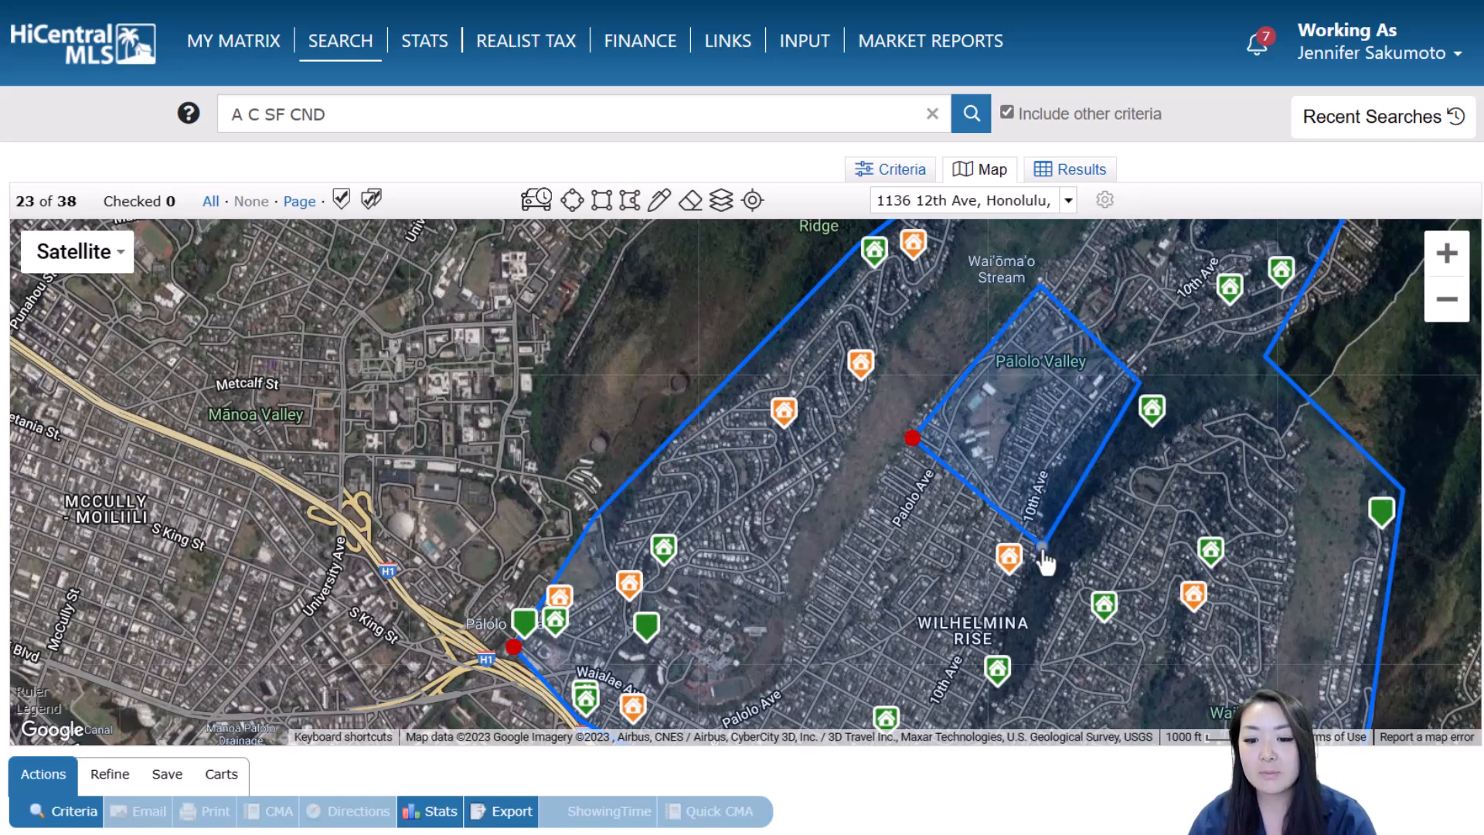
left_click_drag(1043, 546, 1012, 603)
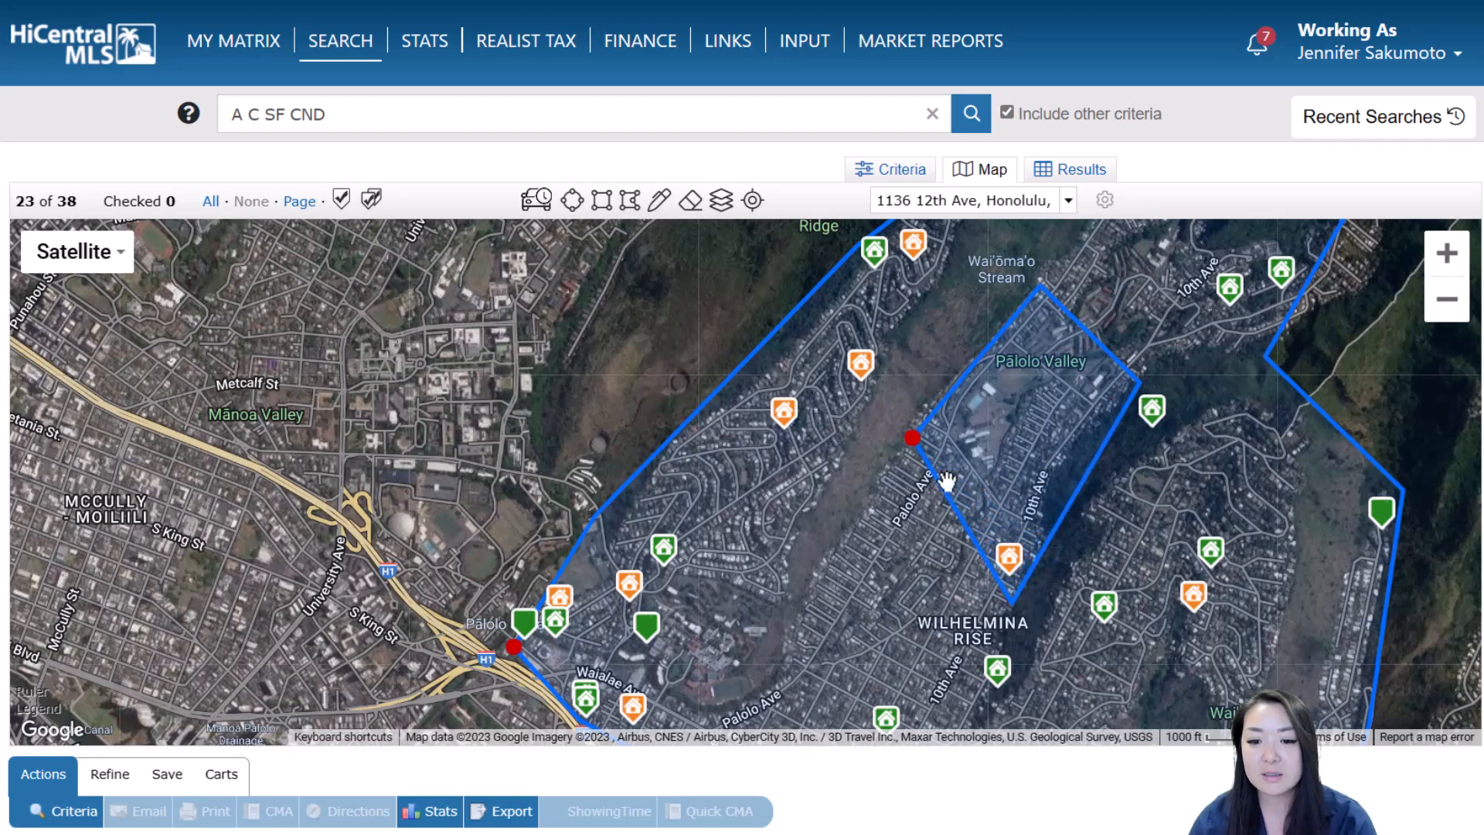
left_click(912, 440)
left_click_drag(912, 456, 833, 531)
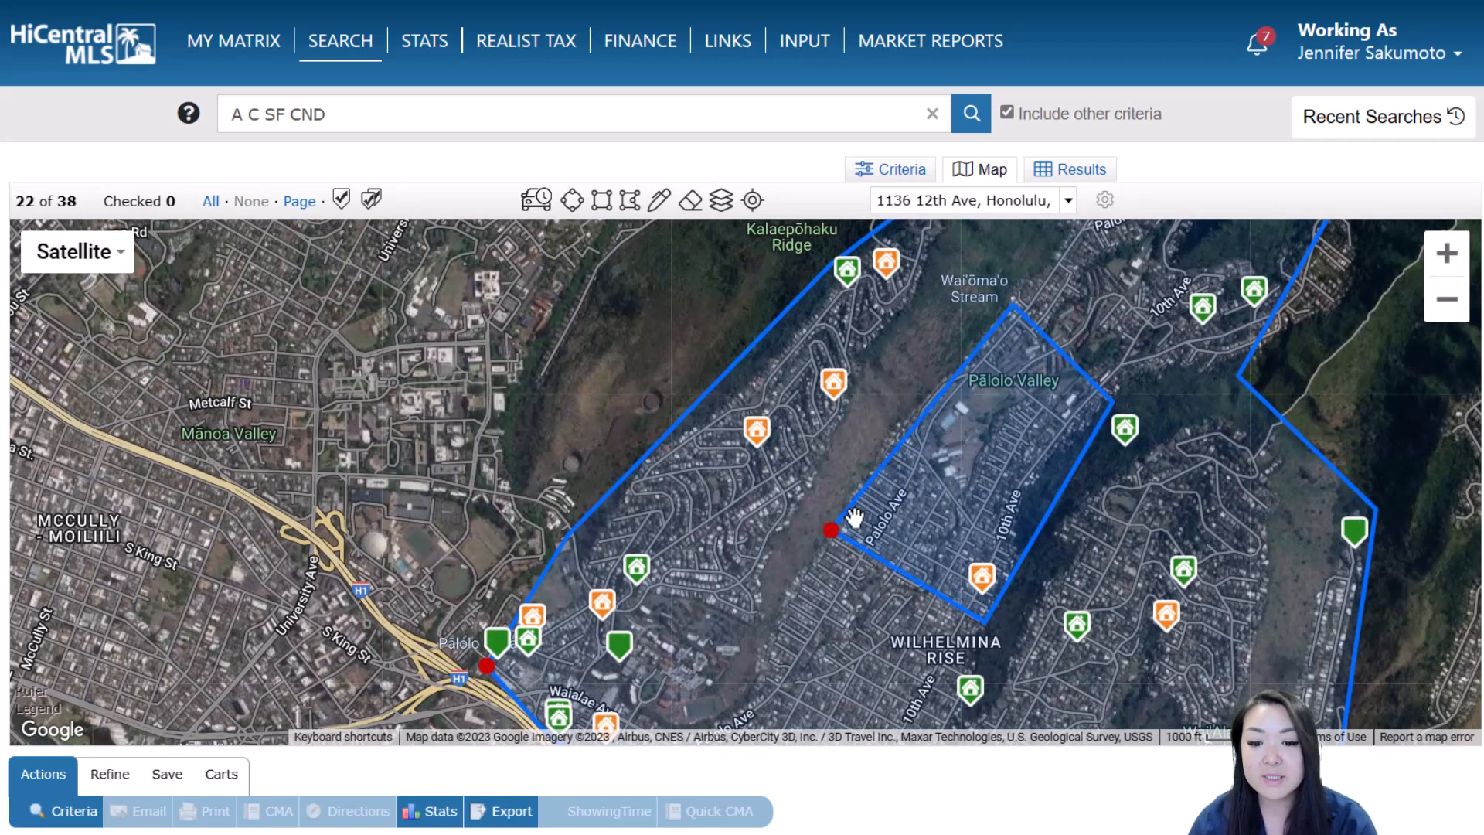
Set the Palolo Valley shape to Exclude this Shape and zoom out to the whole search area
left_click(831, 533)
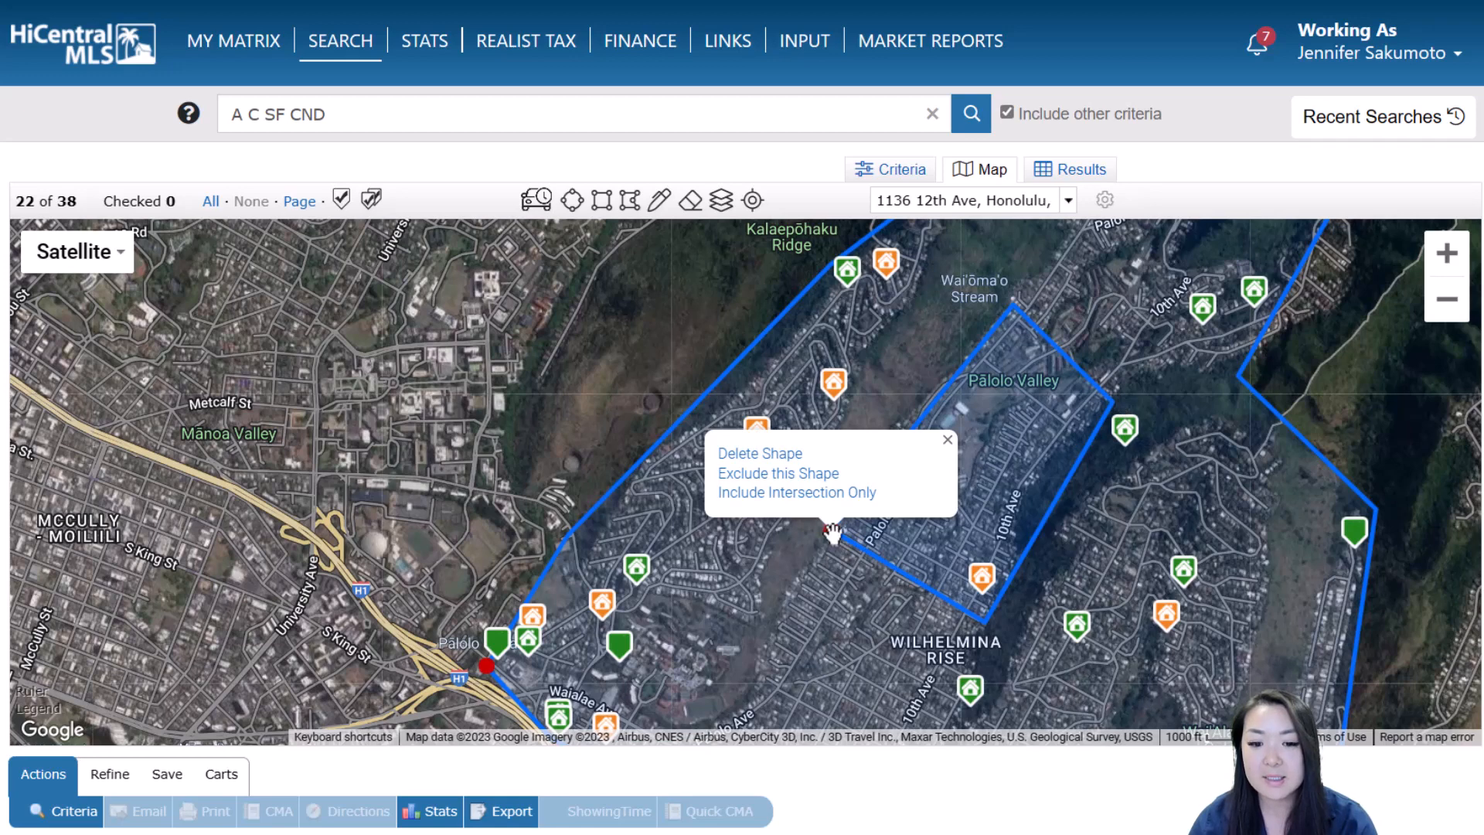
left_click(827, 475)
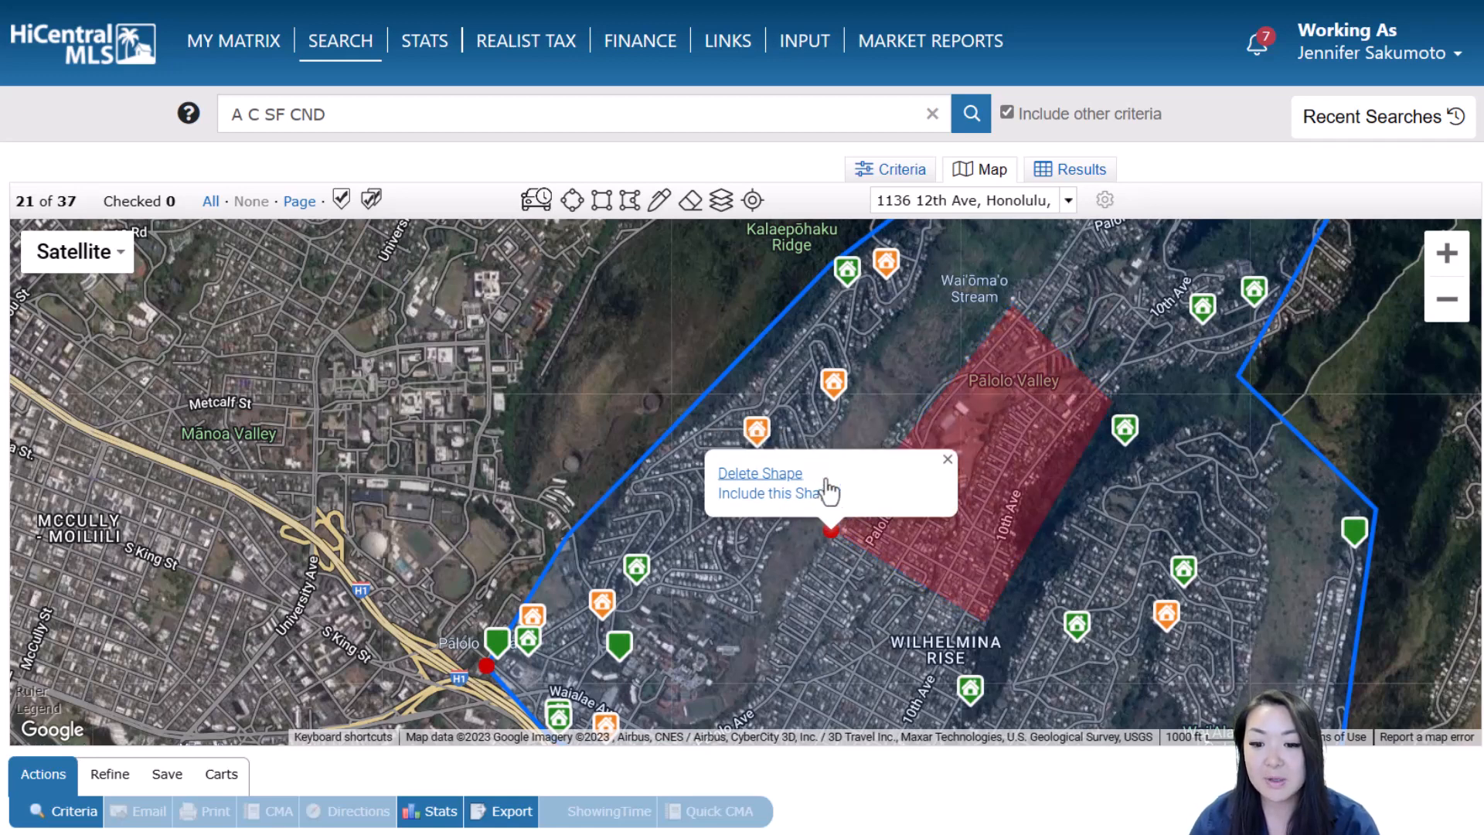
left_click(956, 538)
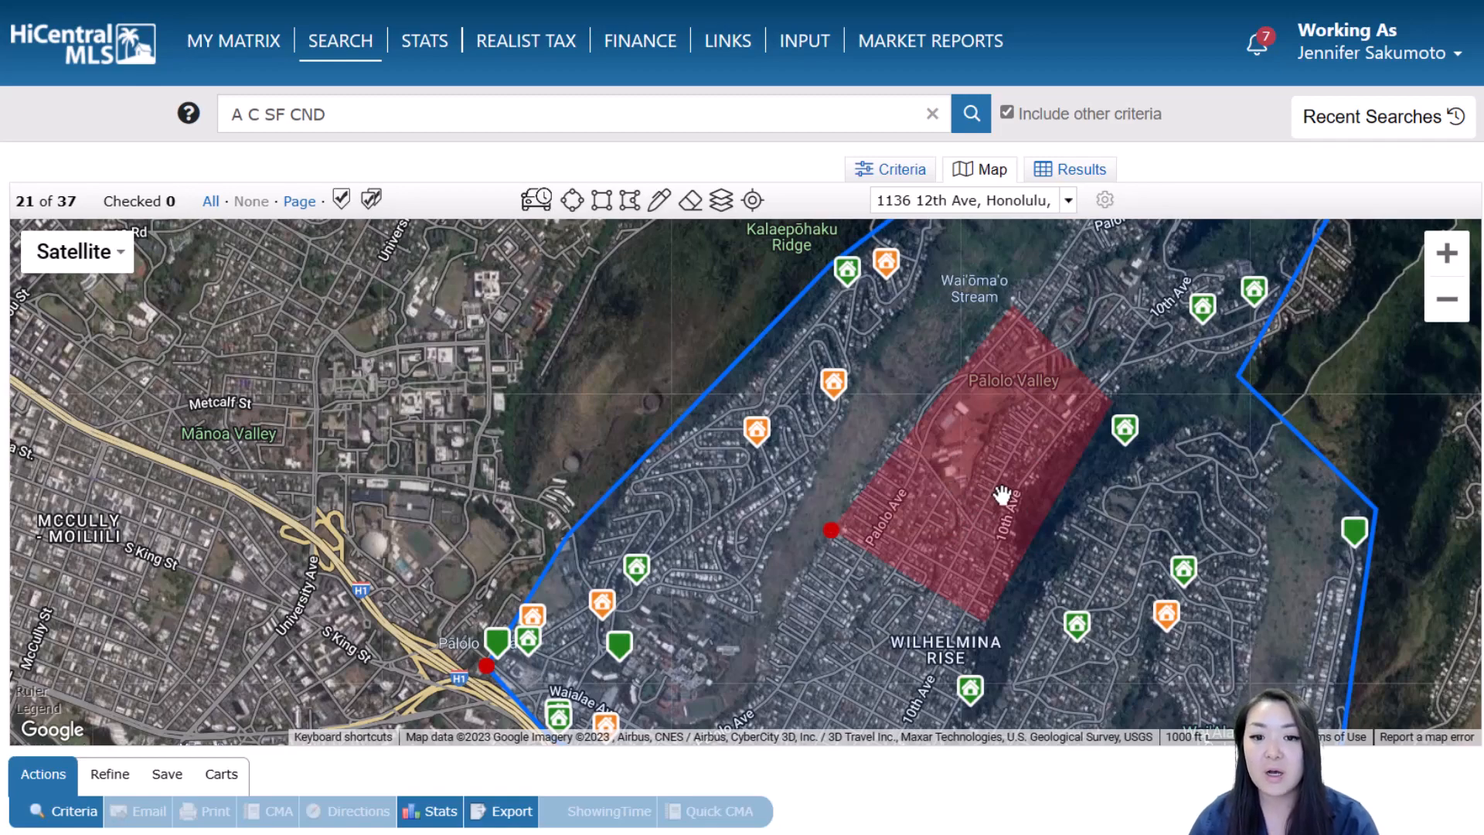
scroll(997, 491, "down", 1)
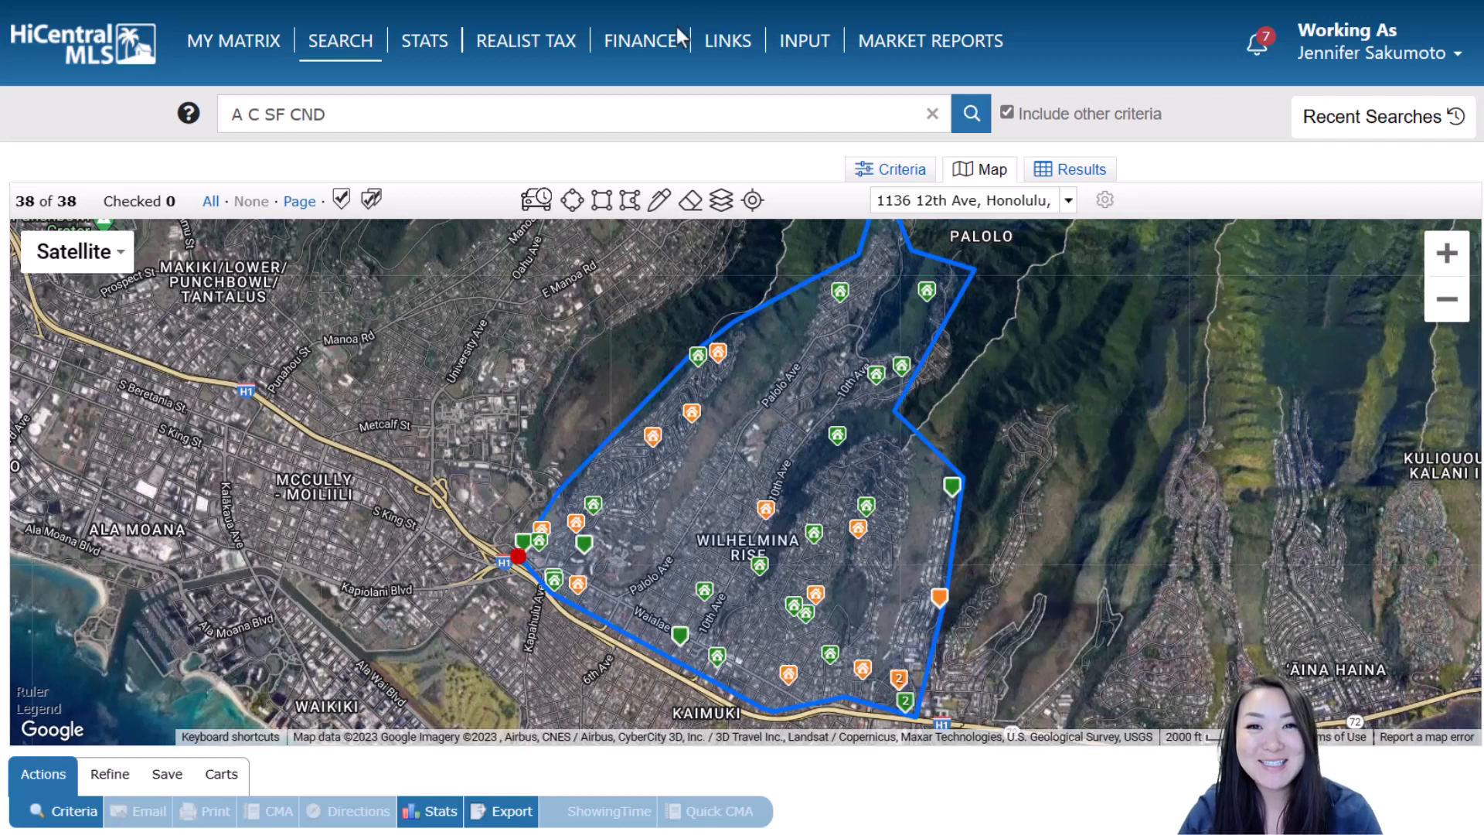
left_click(535, 201)
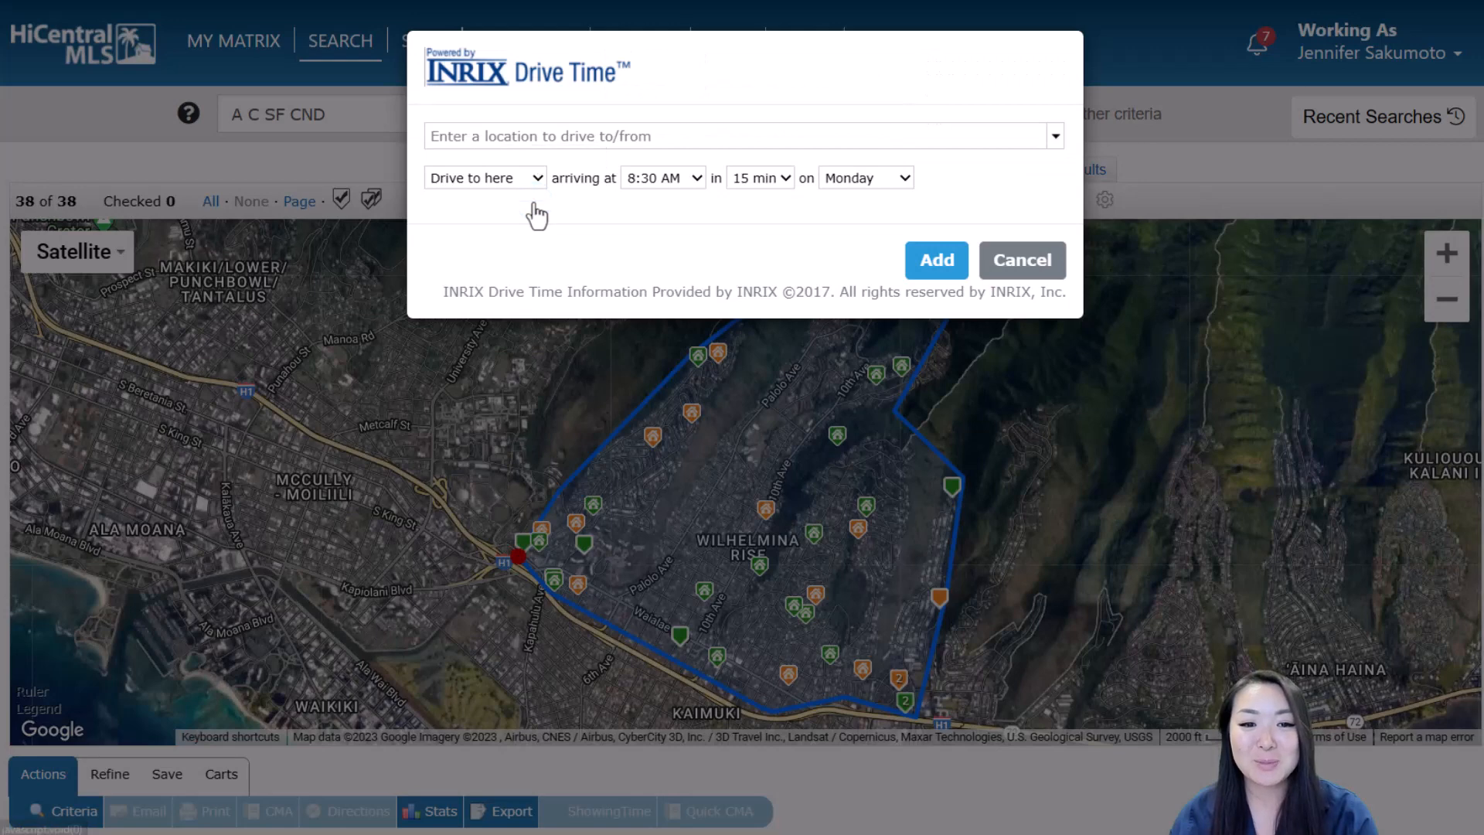
left_click(535, 137)
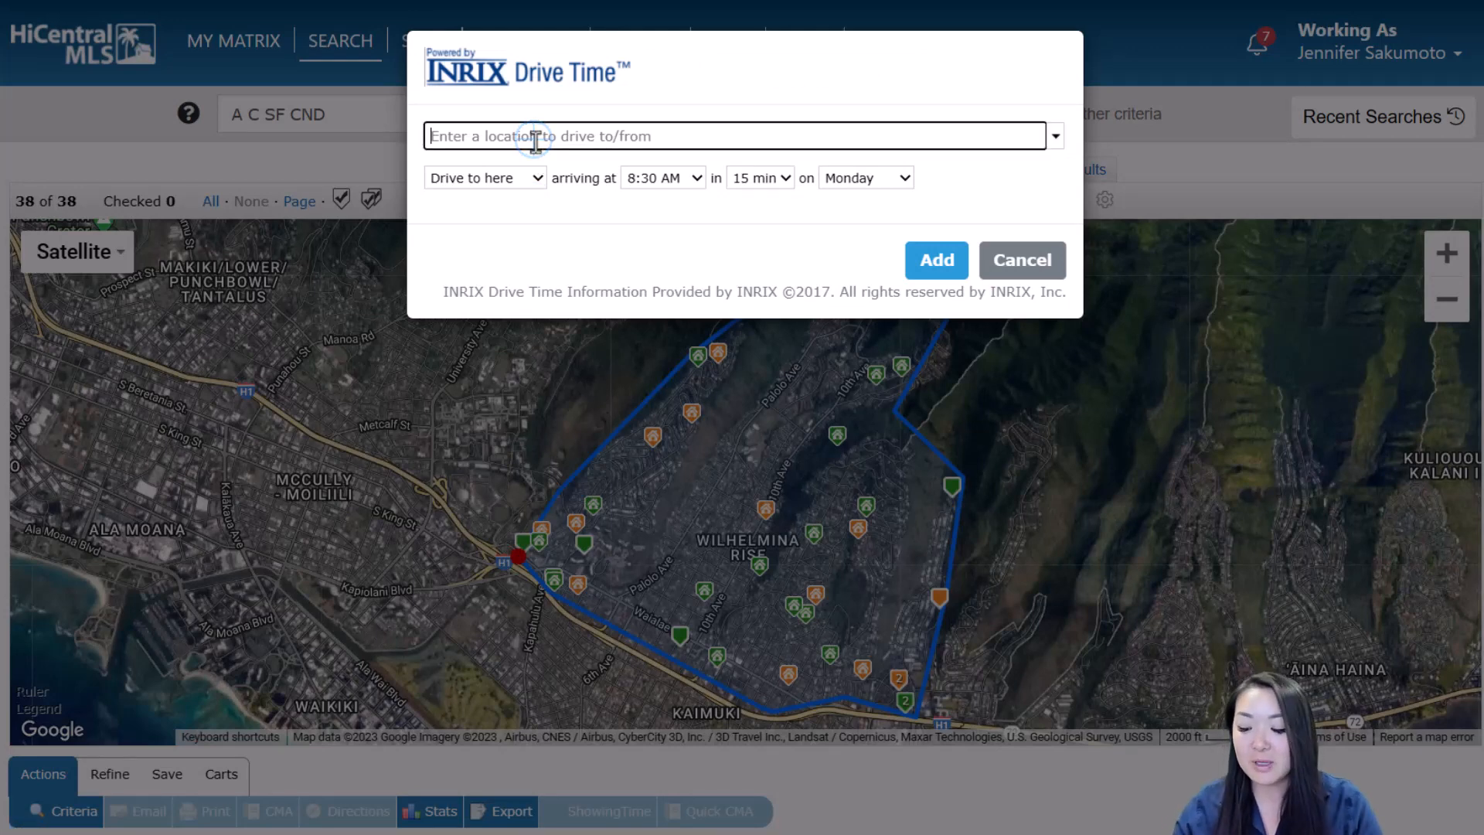
type("1")
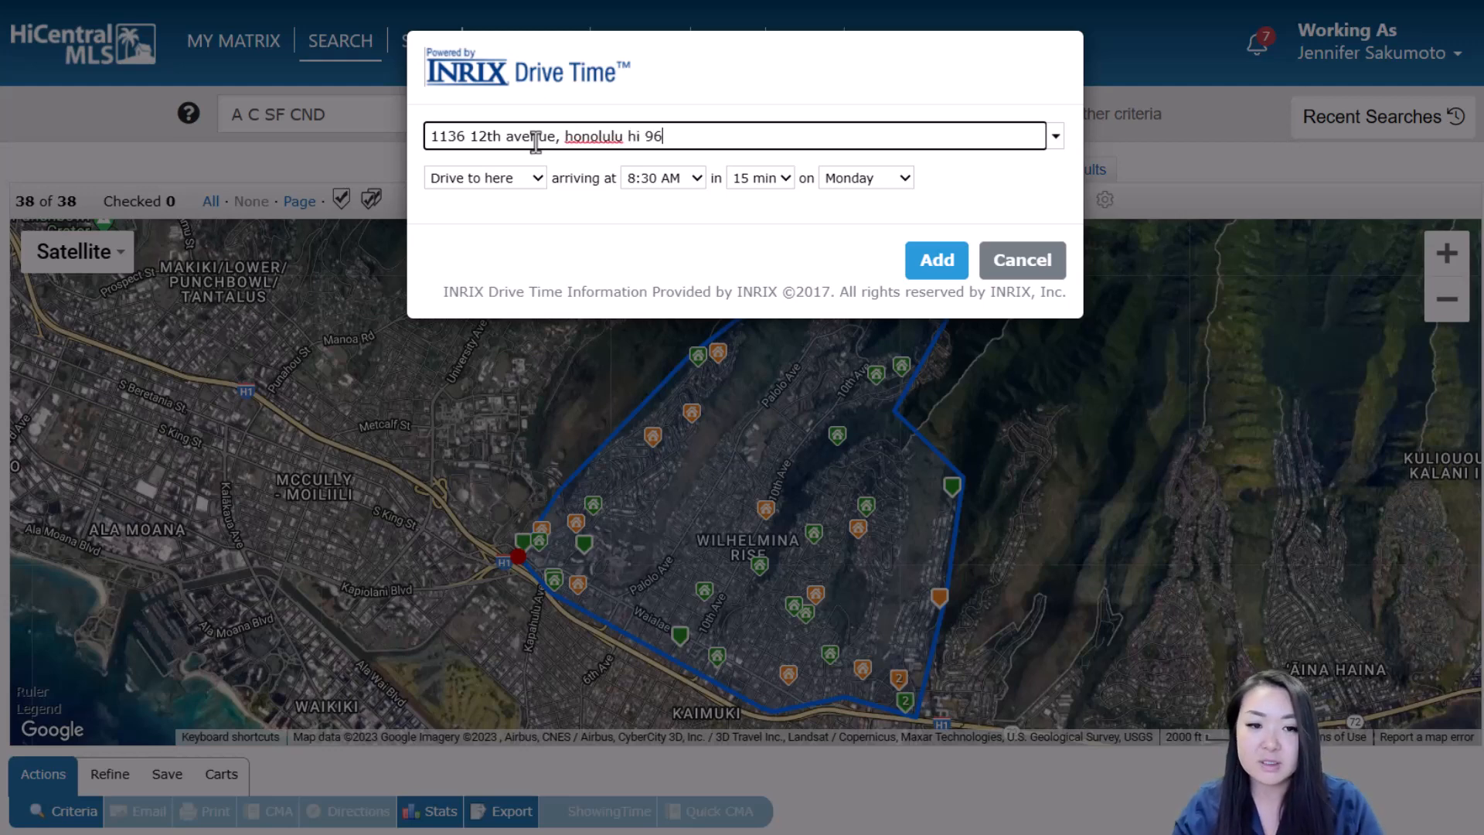
left_click(522, 185)
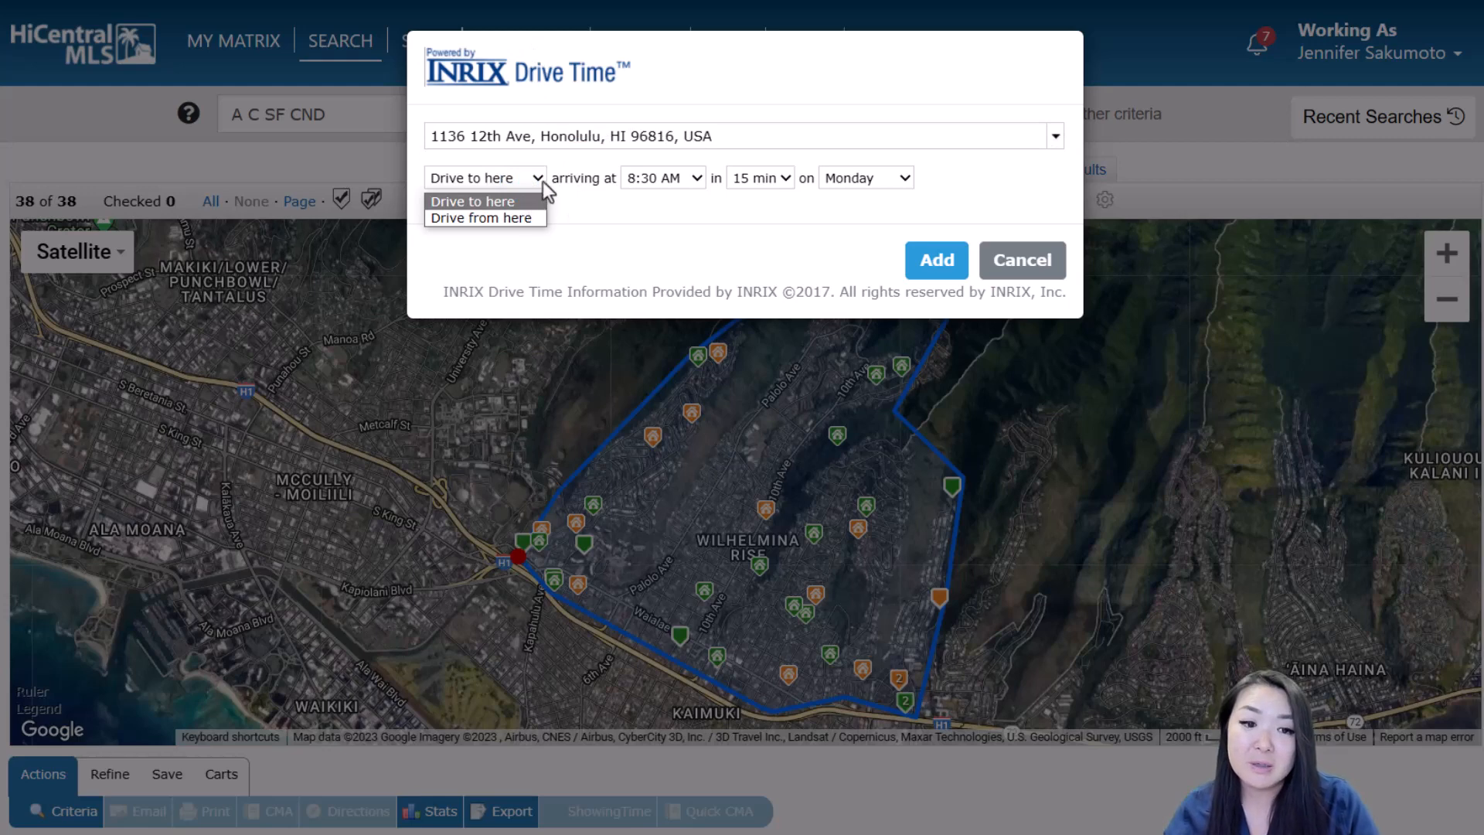
left_click(543, 180)
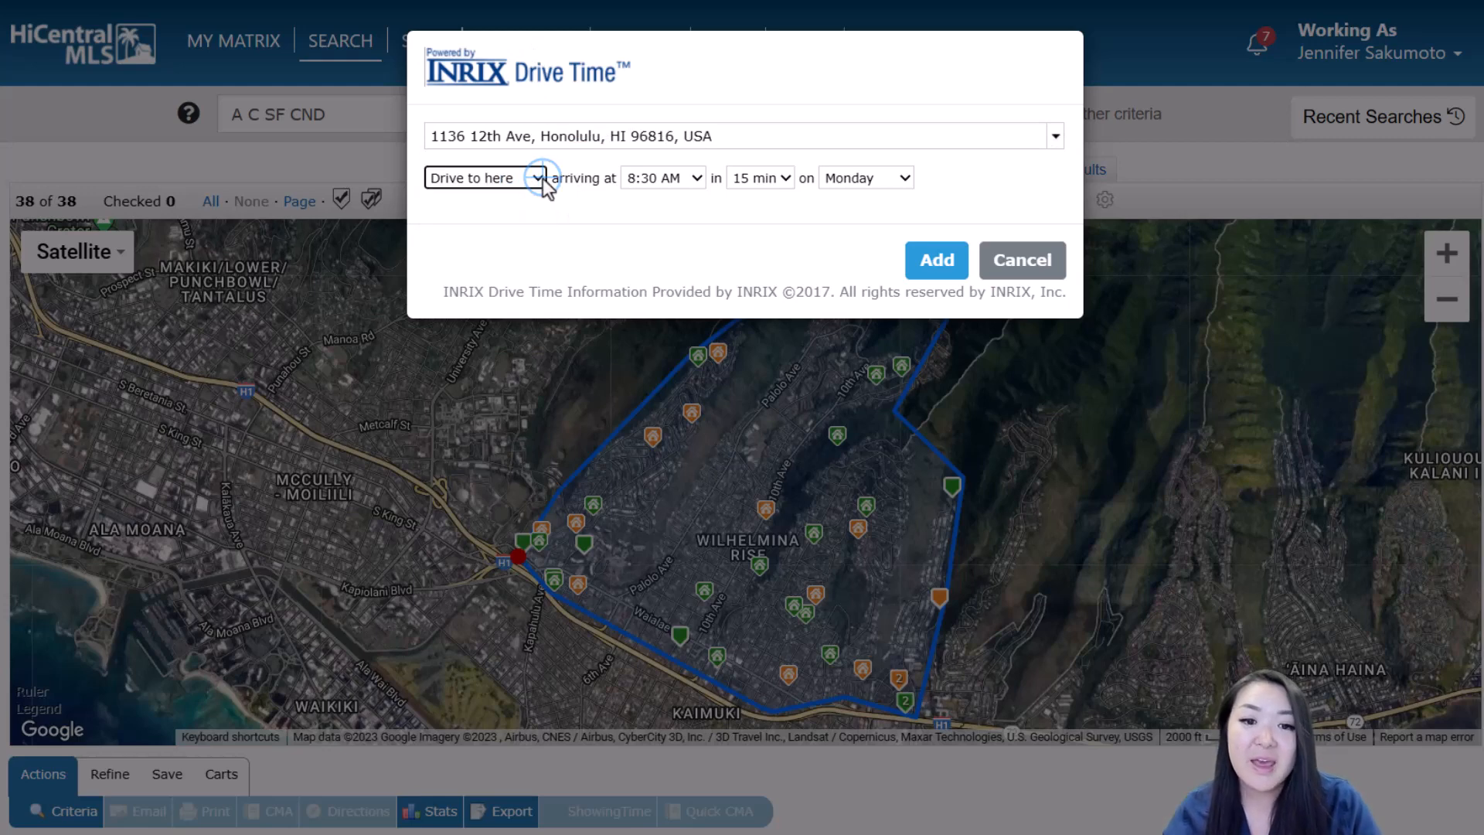
left_click(696, 179)
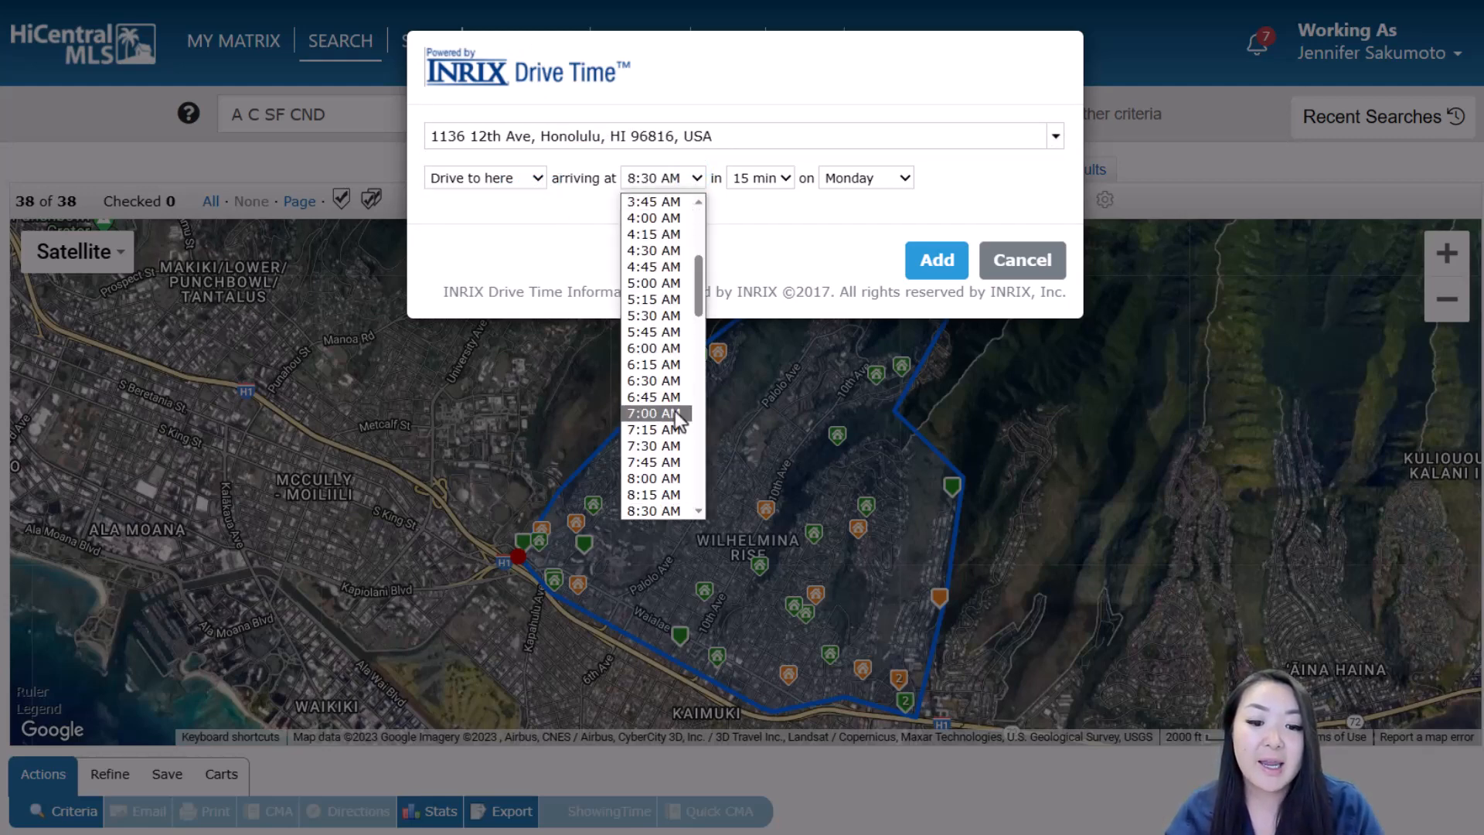
left_click(657, 478)
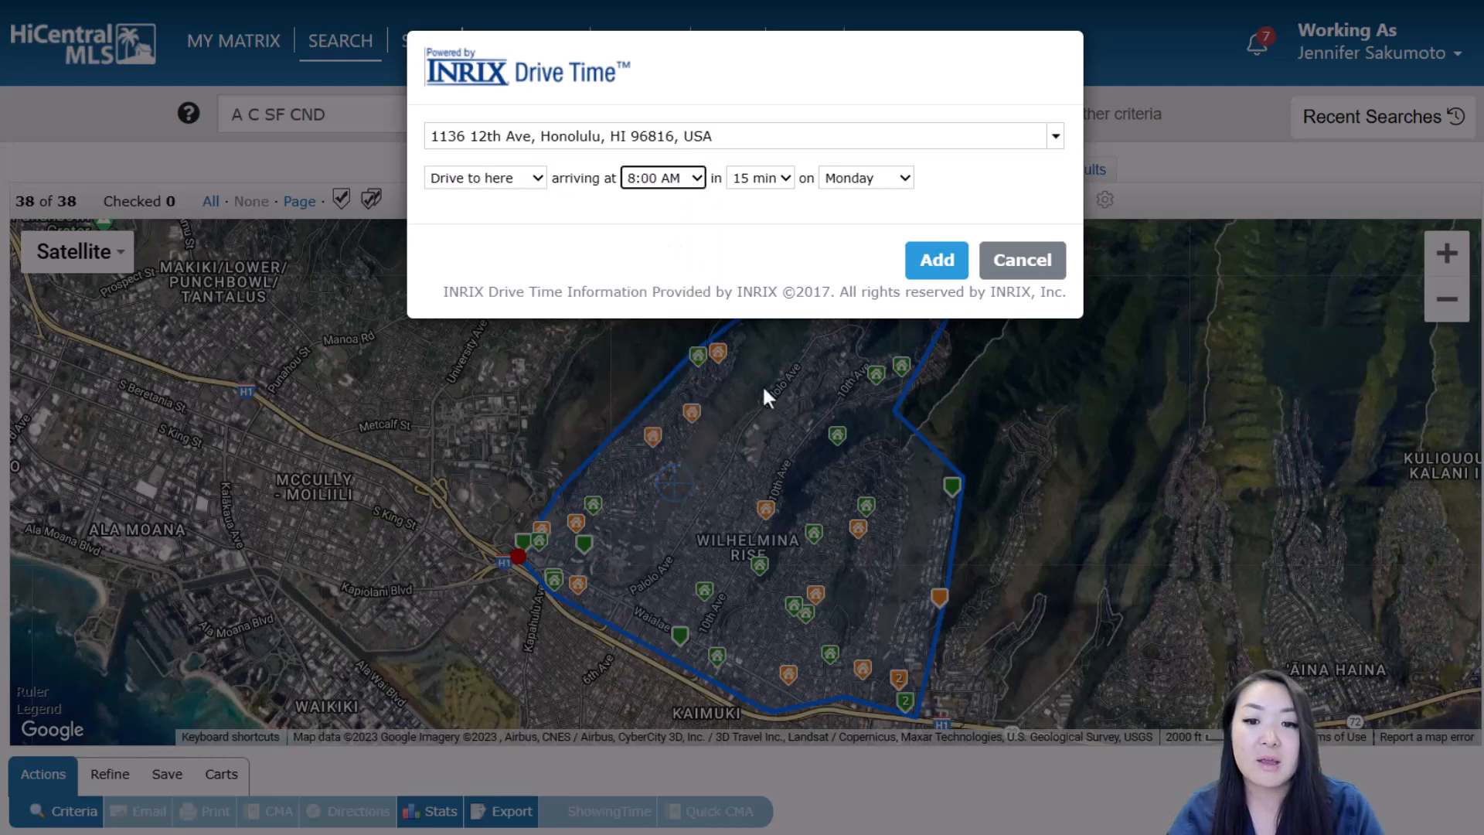
left_click(777, 177)
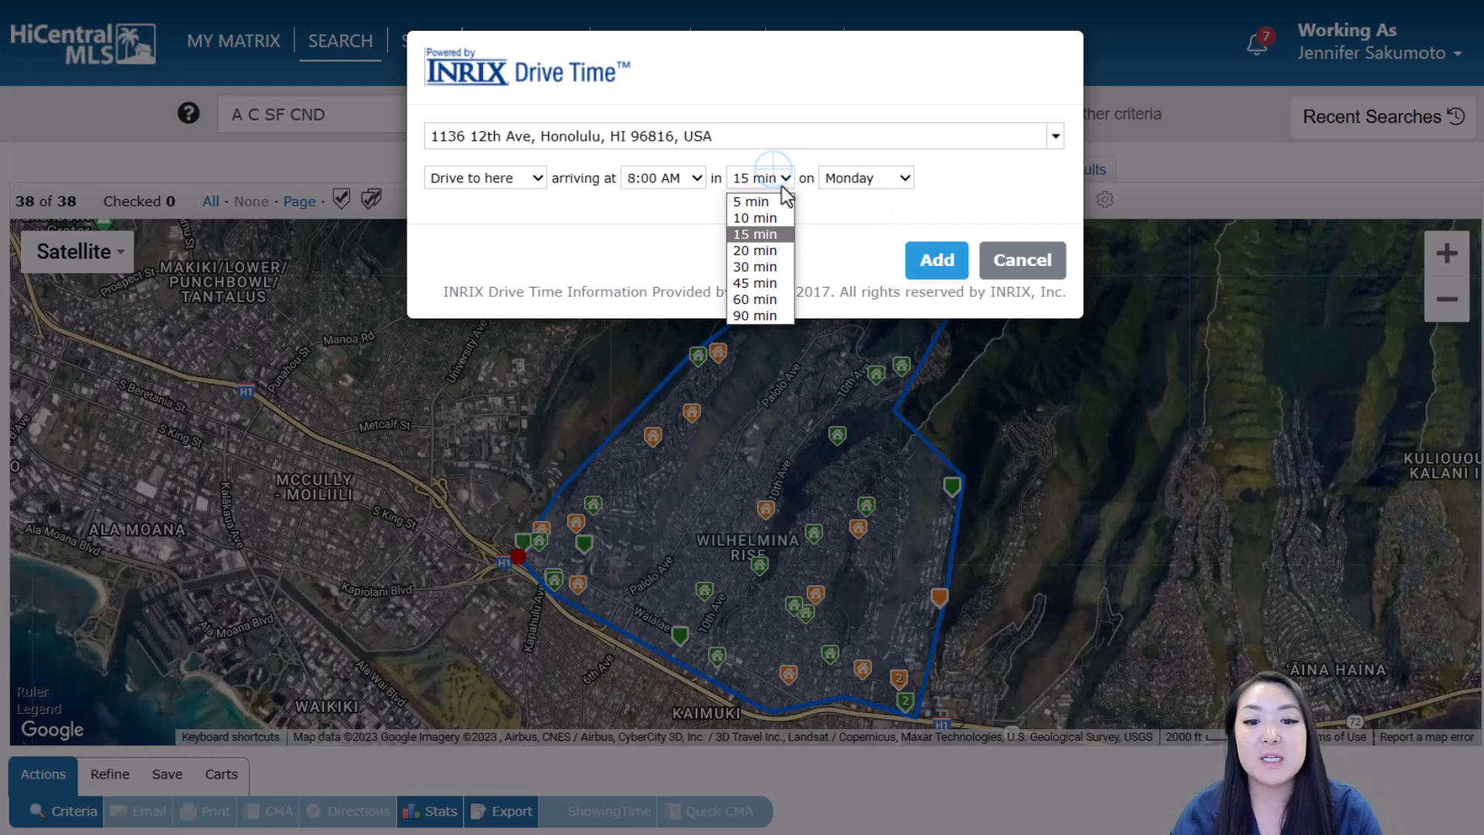
left_click(773, 234)
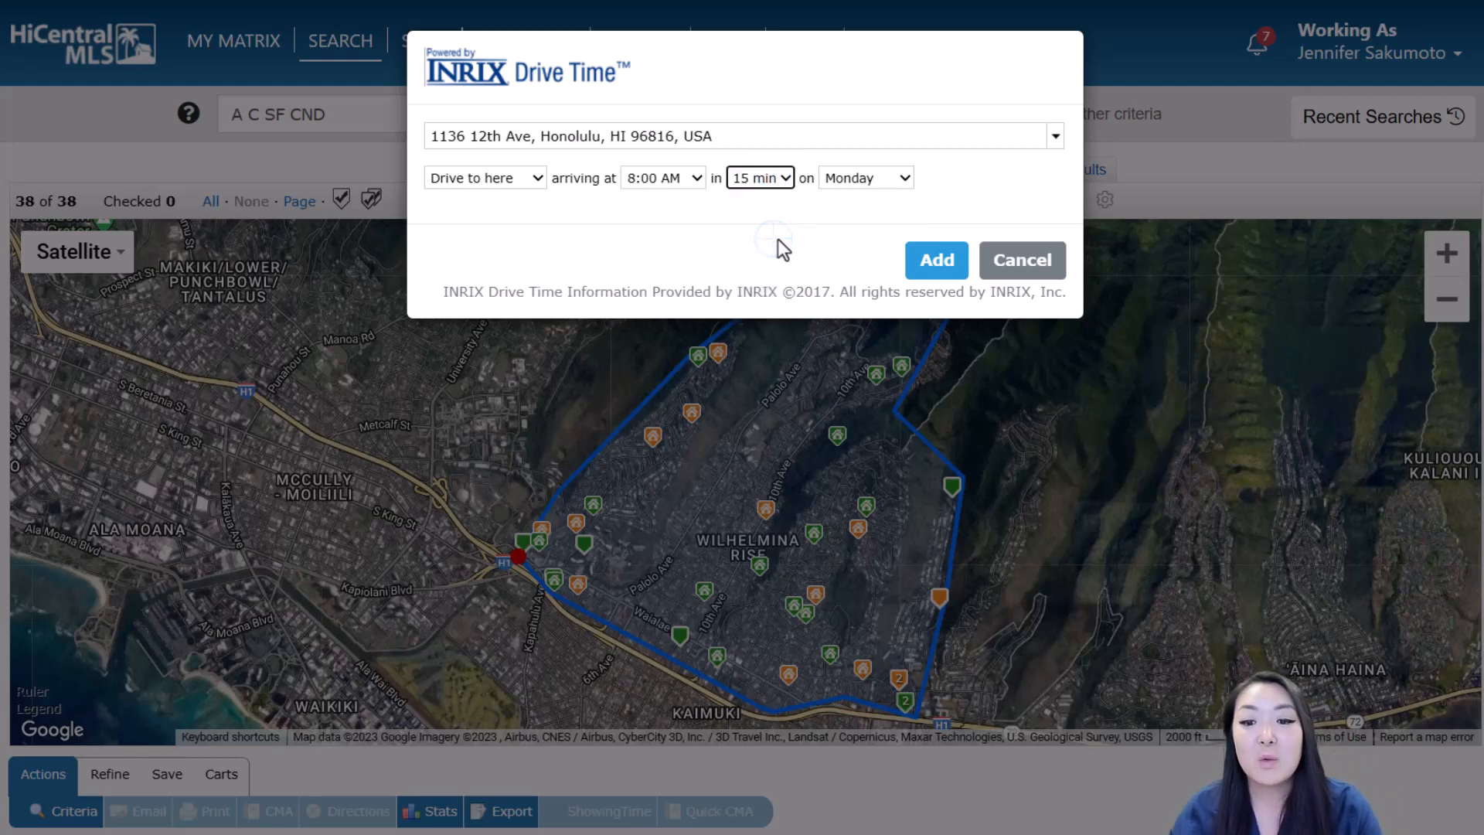
left_click(946, 266)
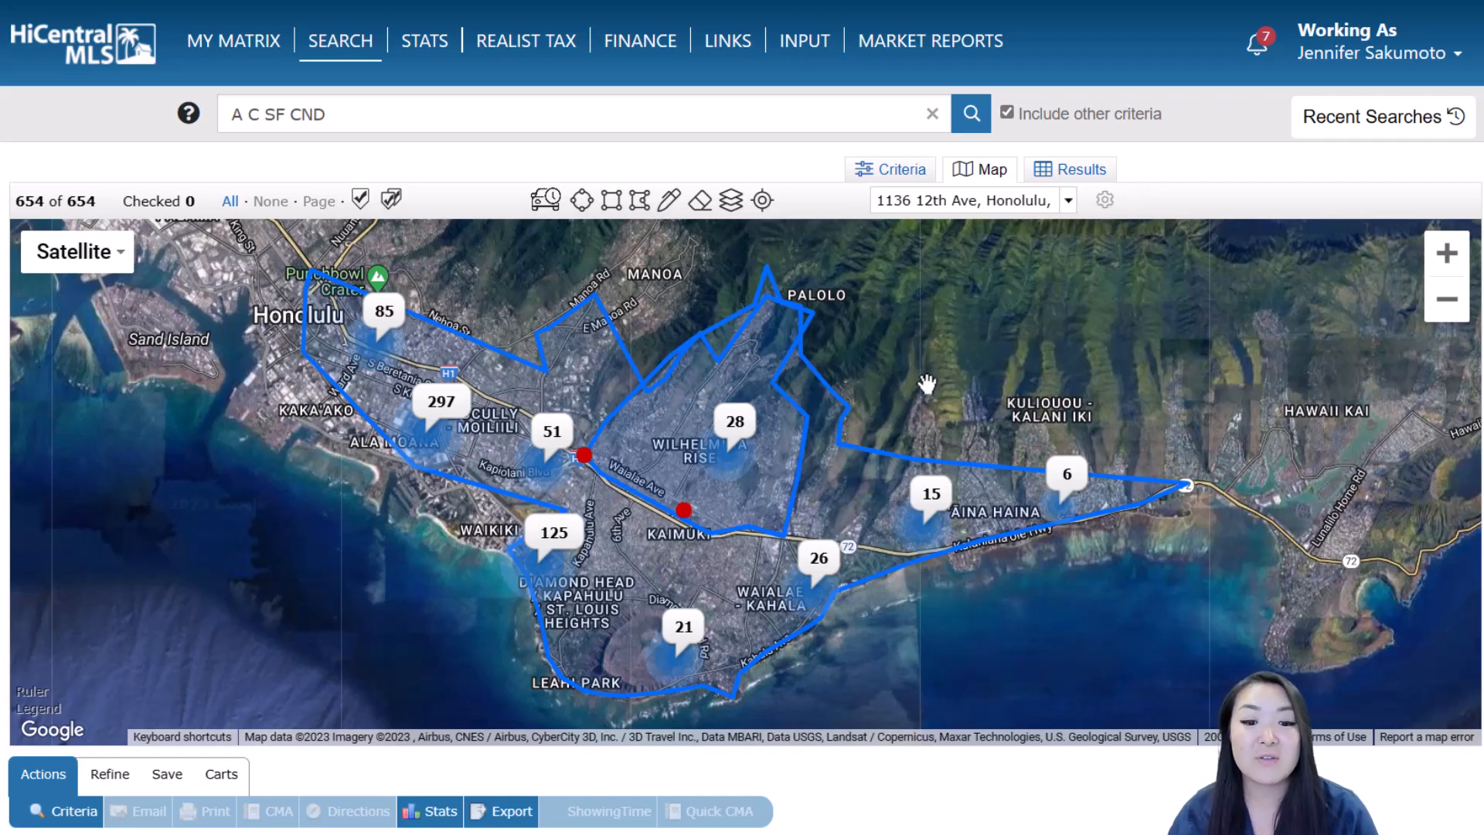
left_click(685, 510)
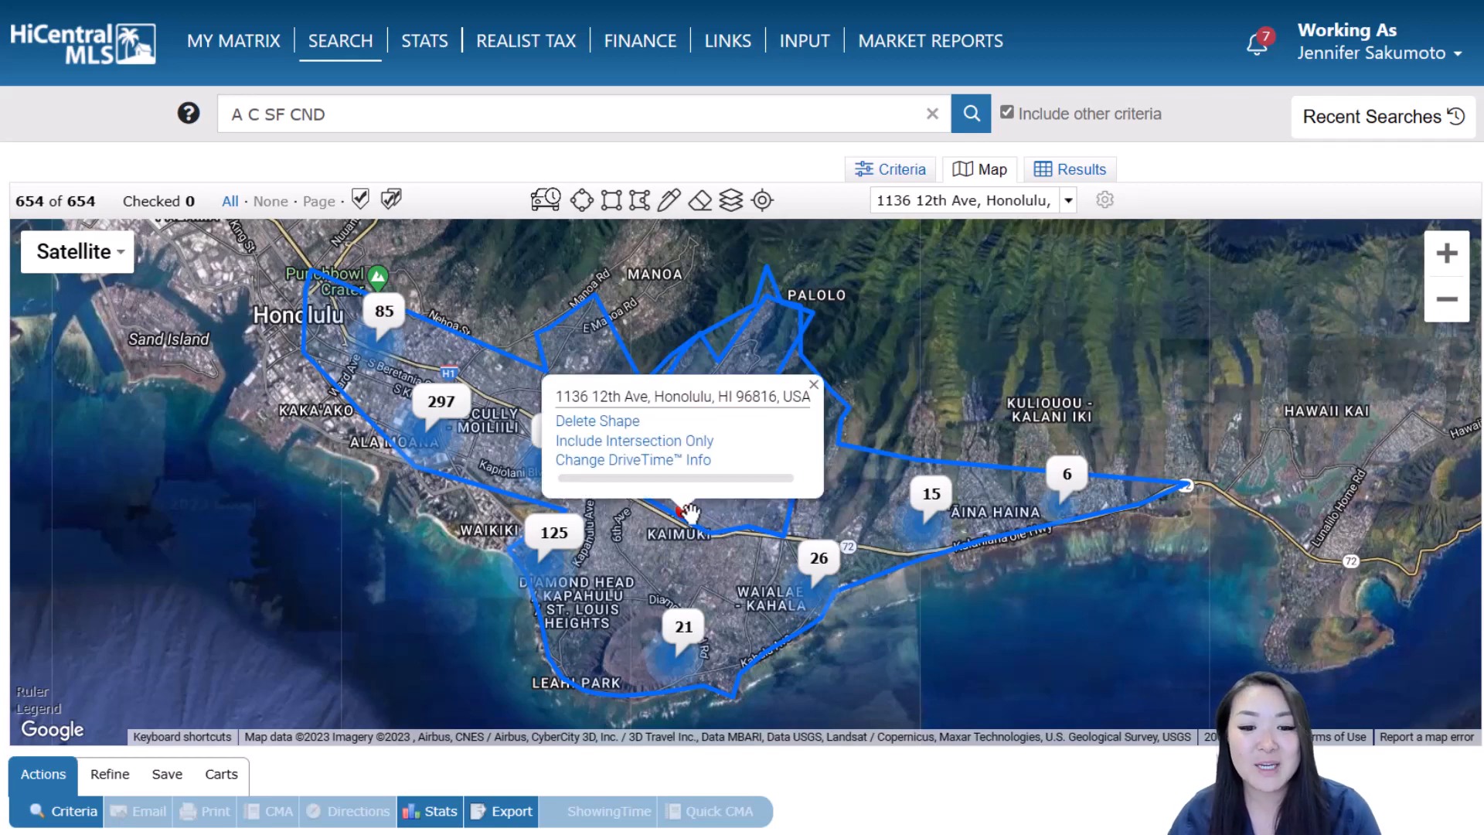
left_click(690, 462)
left_click(856, 181)
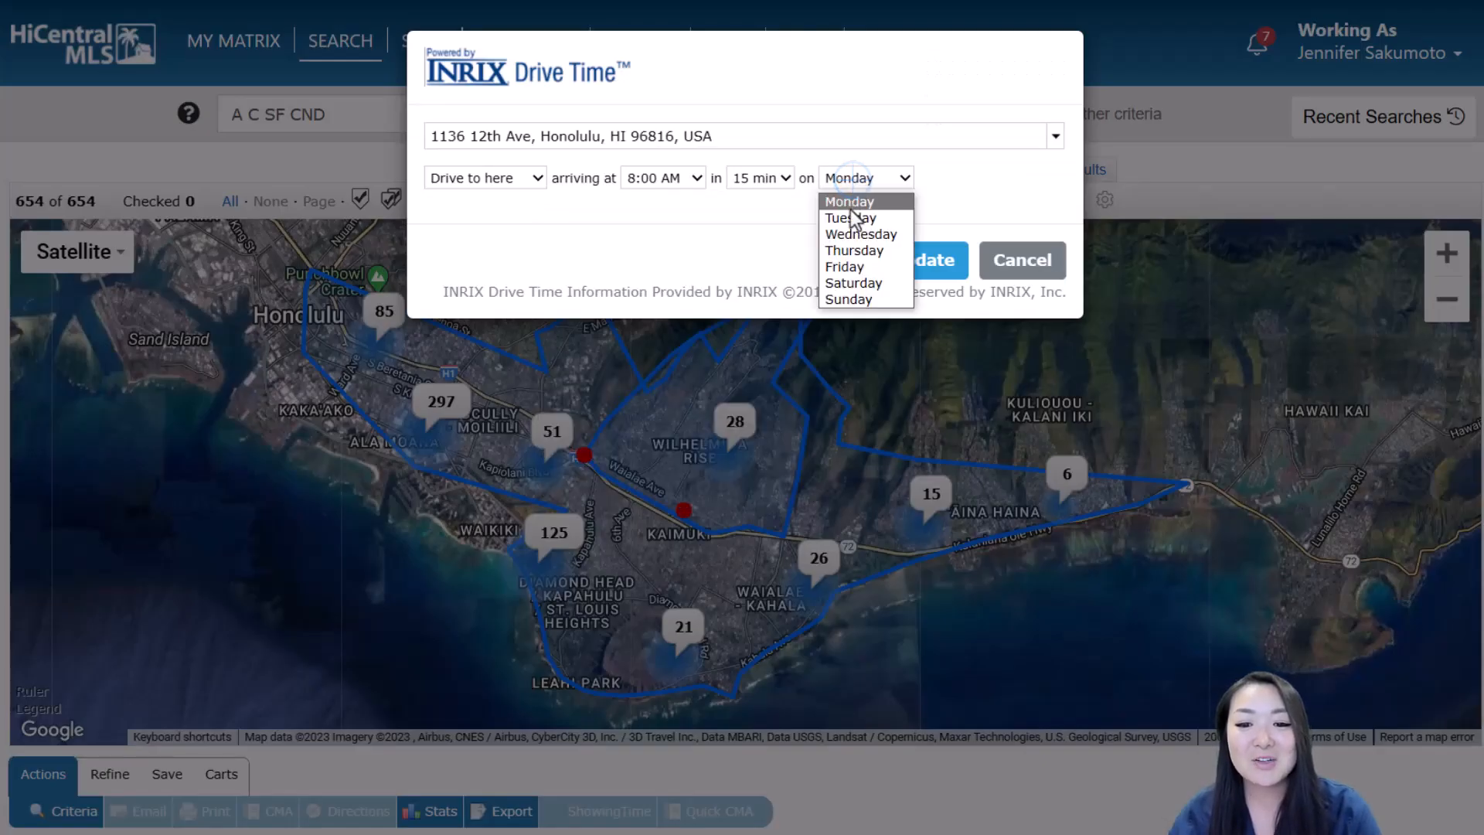
left_click(869, 285)
left_click(937, 260)
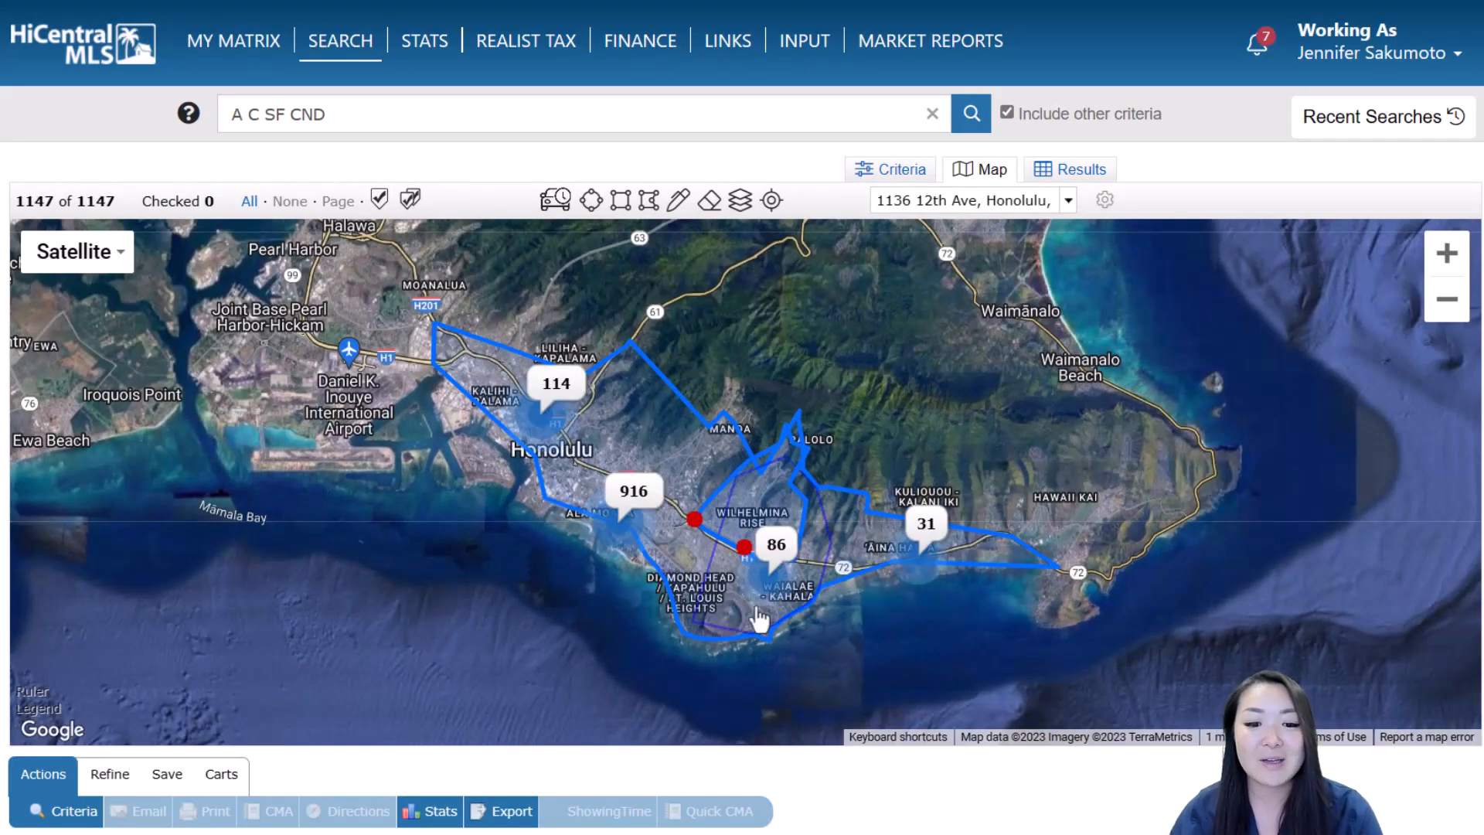
left_click(685, 516)
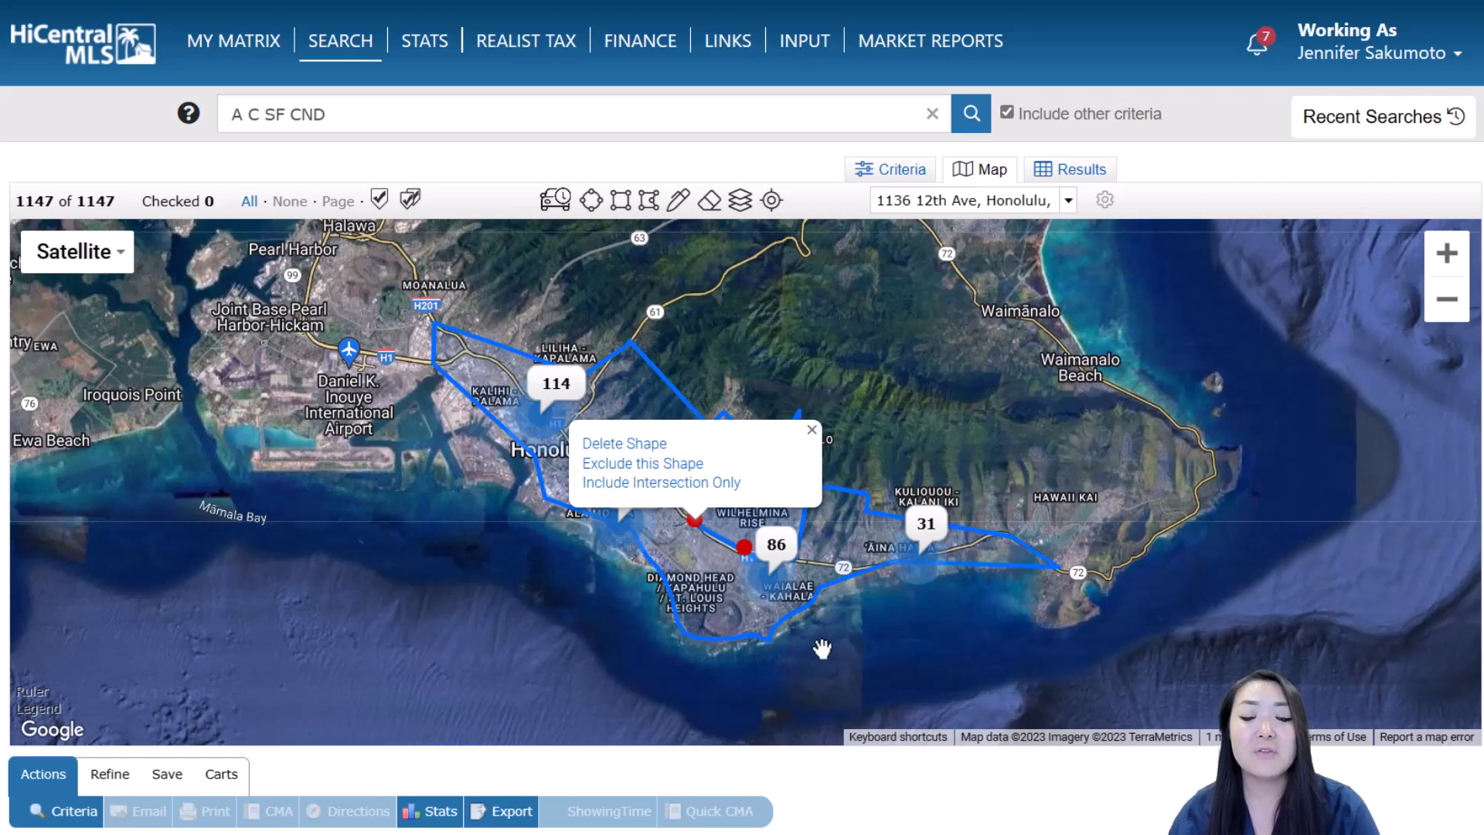
left_click(872, 642)
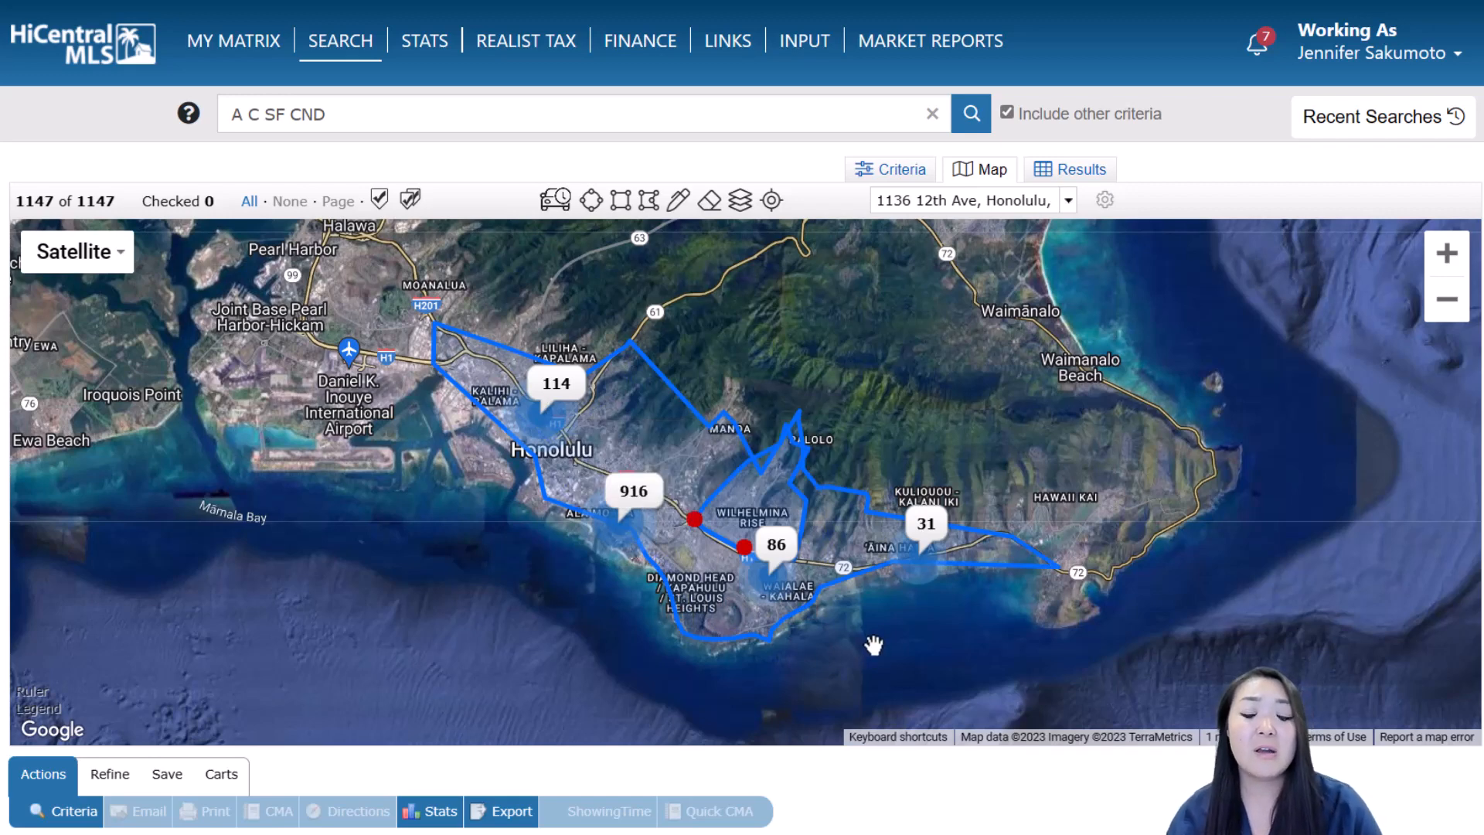